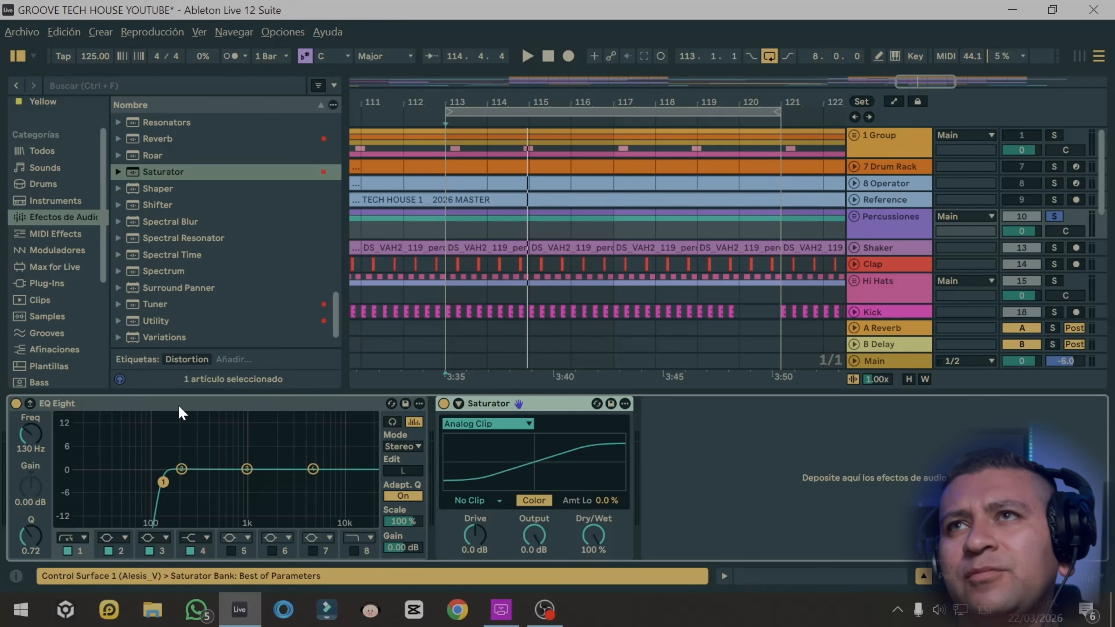
- Collapse the EQ Eight on Percussiones, test the Saturator's Drive up to about 9.1 dB and return it to 0 dB
double_click(179, 406)
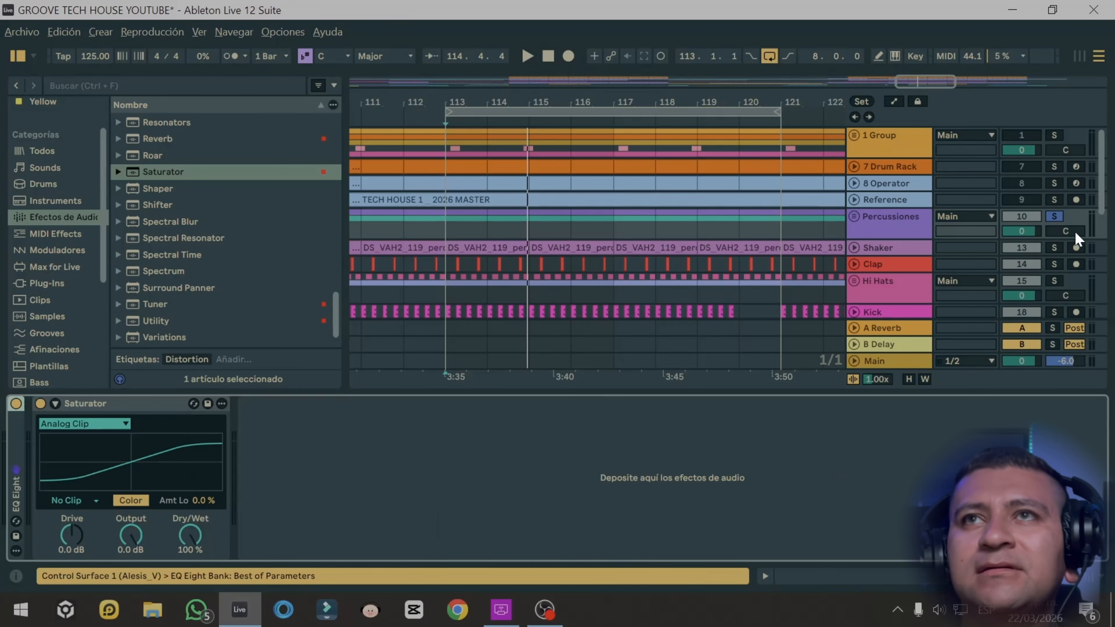
left_click_drag(74, 527, 74, 509)
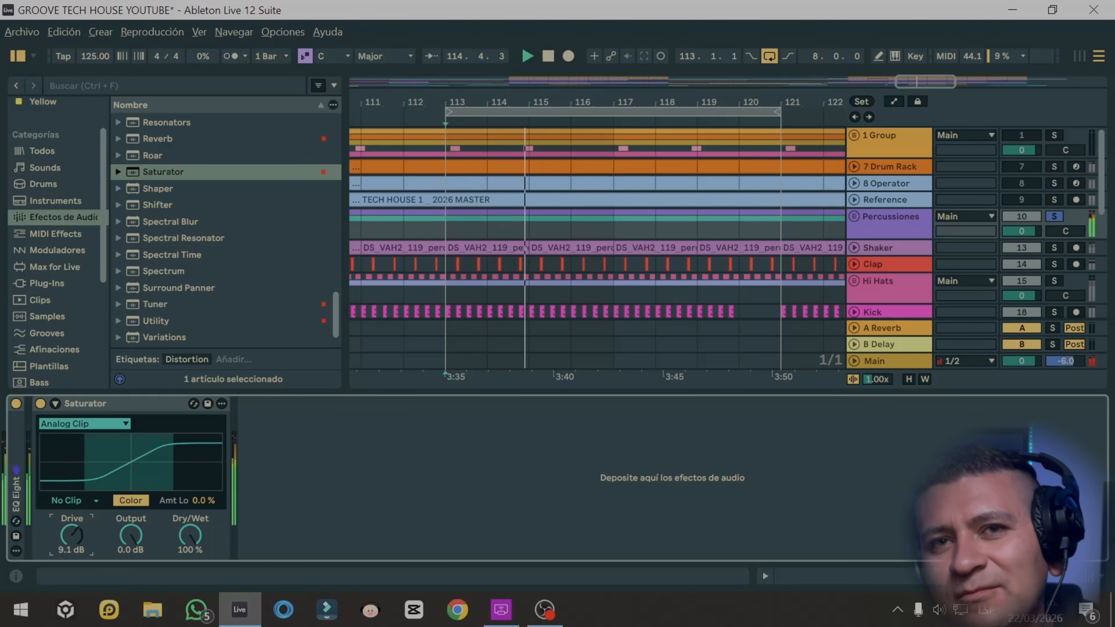
mouse_move(71, 534)
left_mouse_down()
mouse_move(71, 554)
mouse_move(74, 529)
left_mouse_up()
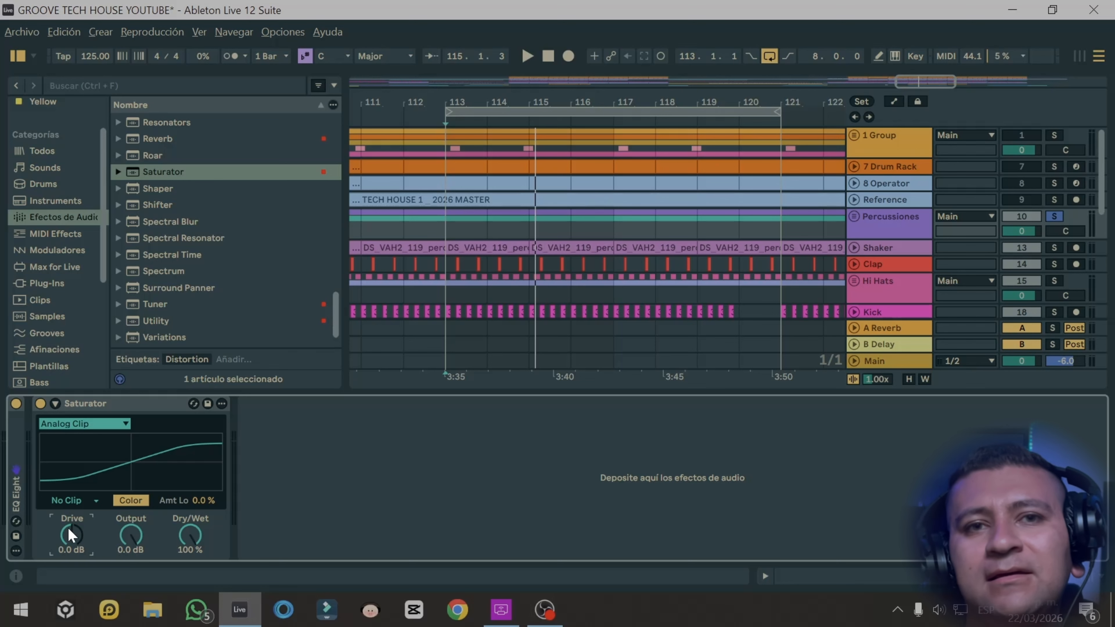
- Play the loop, raise the Percussiones Saturator's Drive to 6.2 dB and compare it with the effect bypassed
key("space")
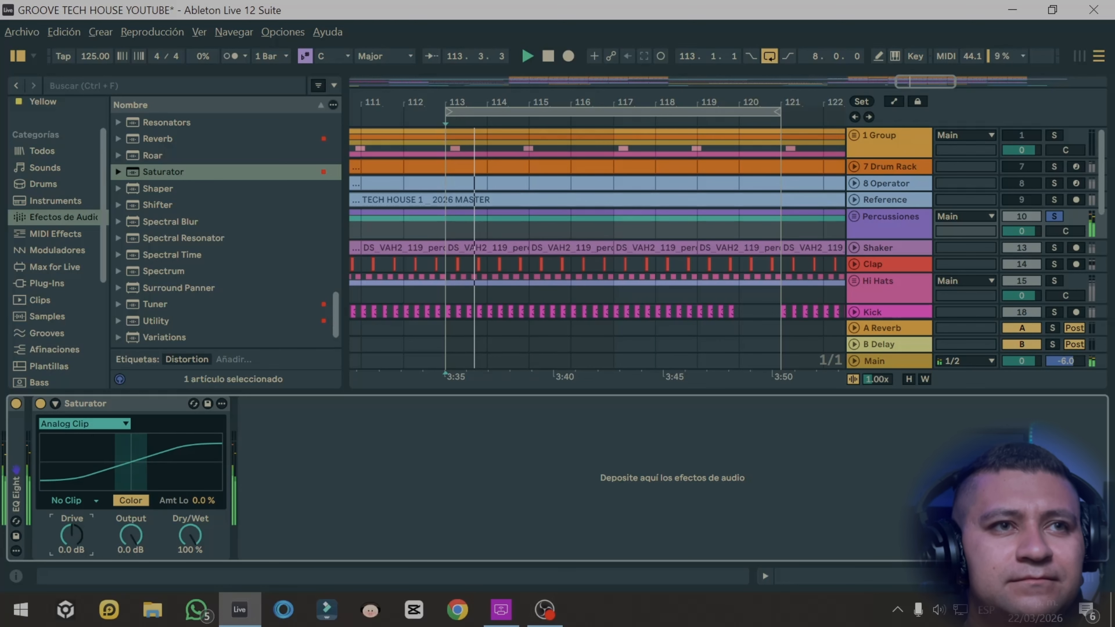
left_click_drag(76, 531, 71, 536)
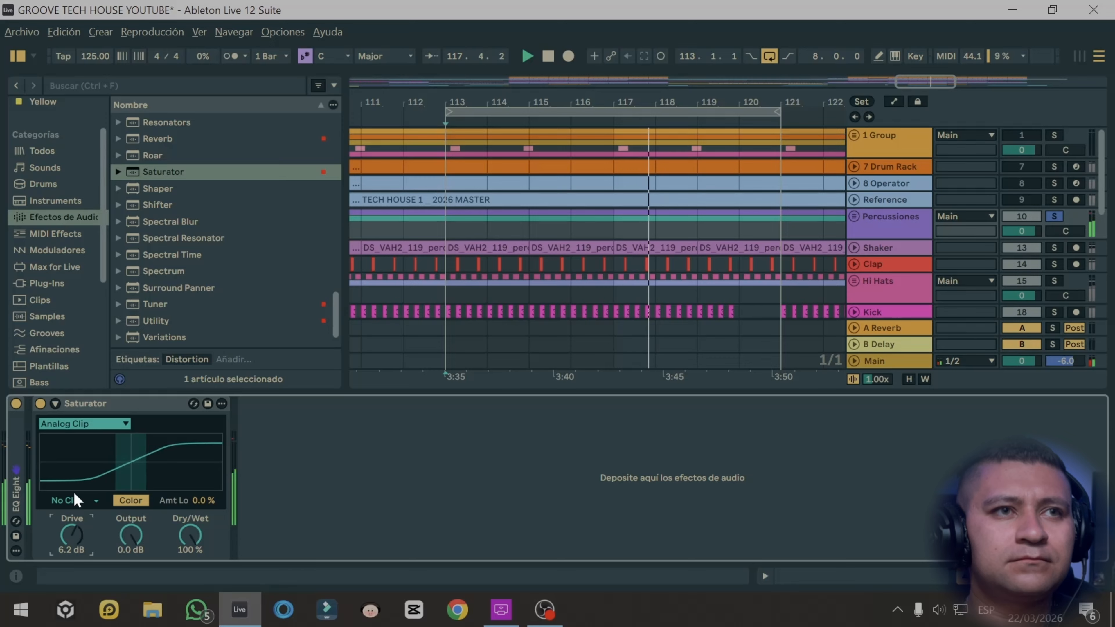
left_click(40, 403)
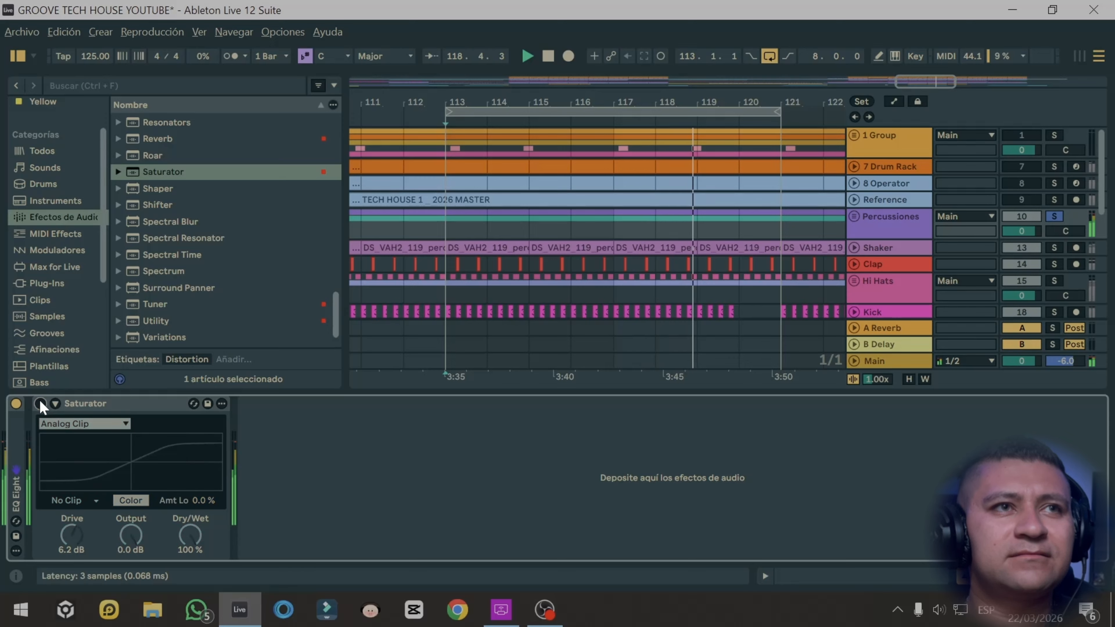
left_click(40, 403)
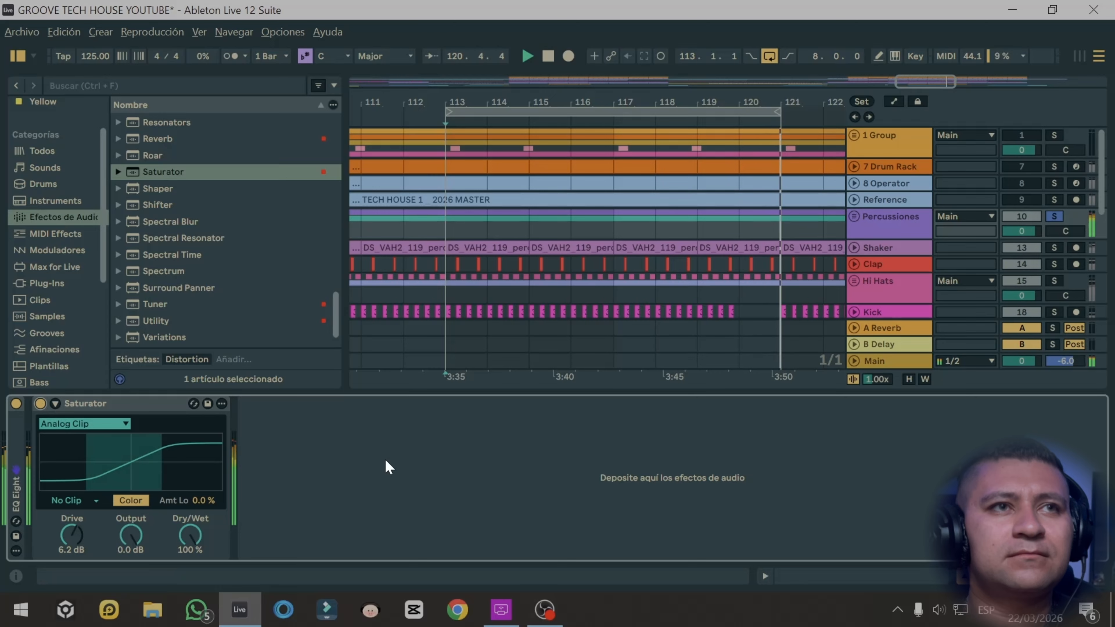
- Set the Saturator's curve type to Soft Sine
left_click(103, 423)
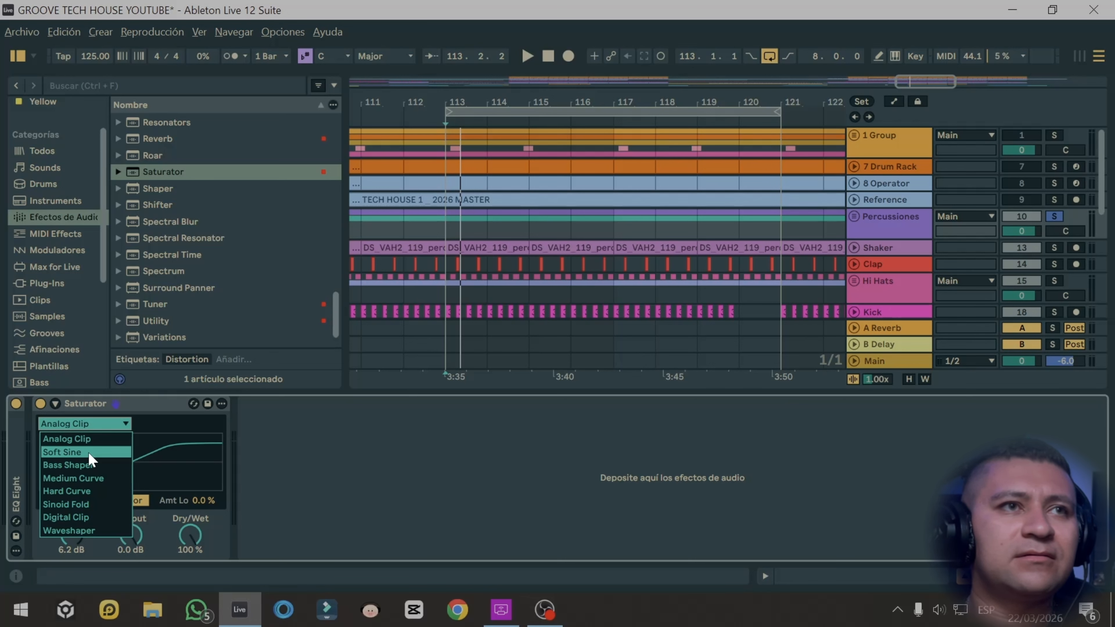
left_click(133, 406)
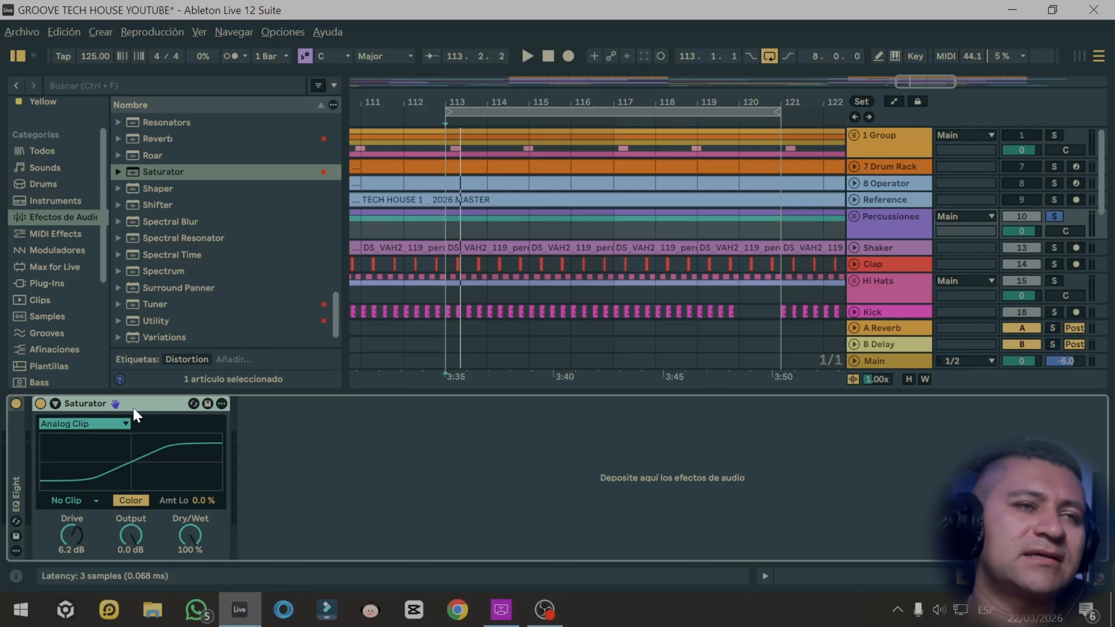
left_click(85, 424)
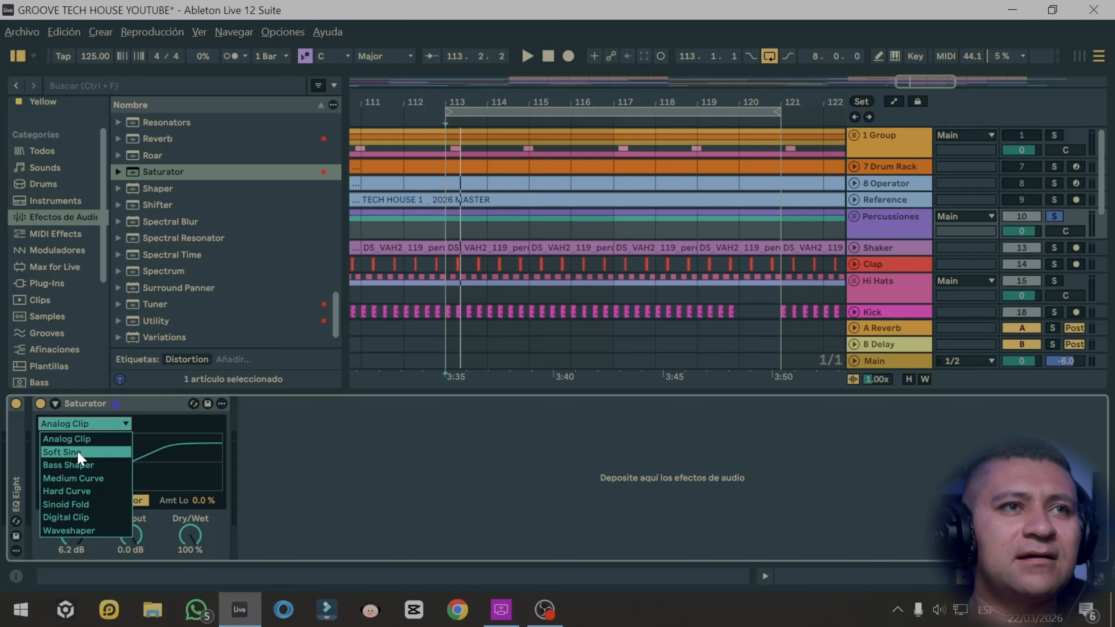
left_click(78, 452)
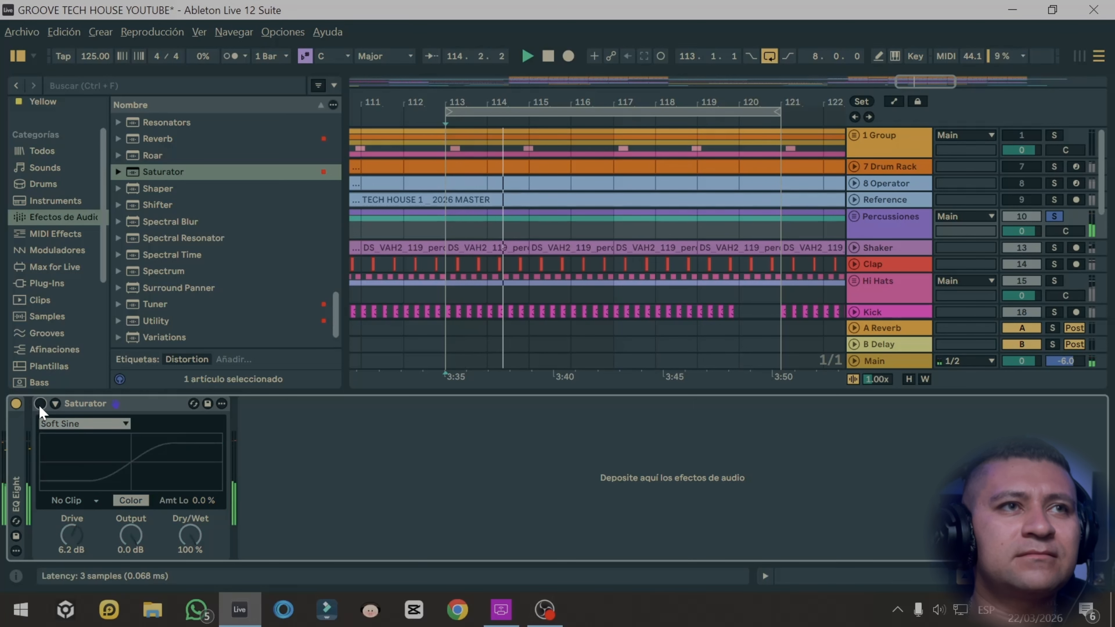
- Audition the Bass Shaper, Medium Curve, Hard Curve, Sinoid Fold, Digital Clip and Waveshaper curves, and return the Saturator to Soft Sine
left_click(68, 425)
left_click(82, 464)
left_click(70, 424)
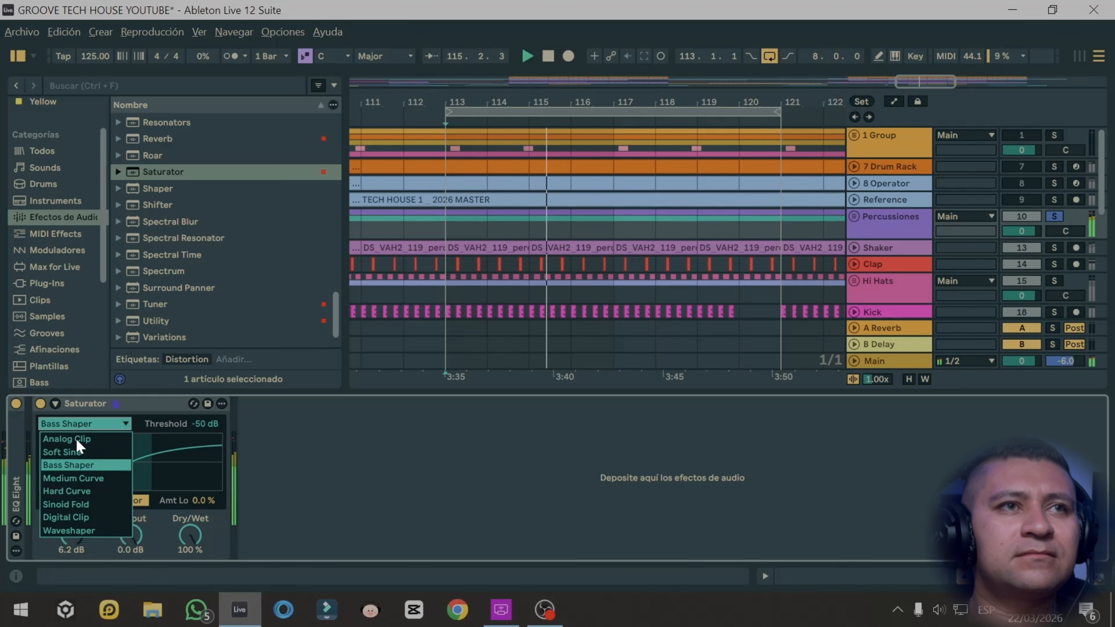
left_click(80, 478)
left_click(72, 424)
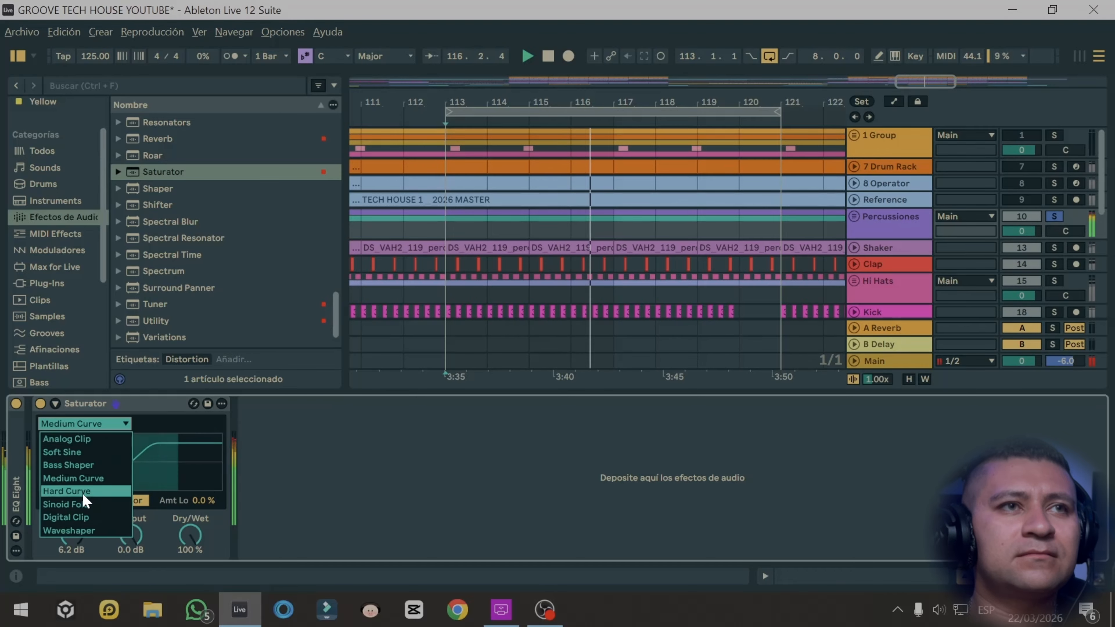
left_click(72, 491)
left_click(73, 426)
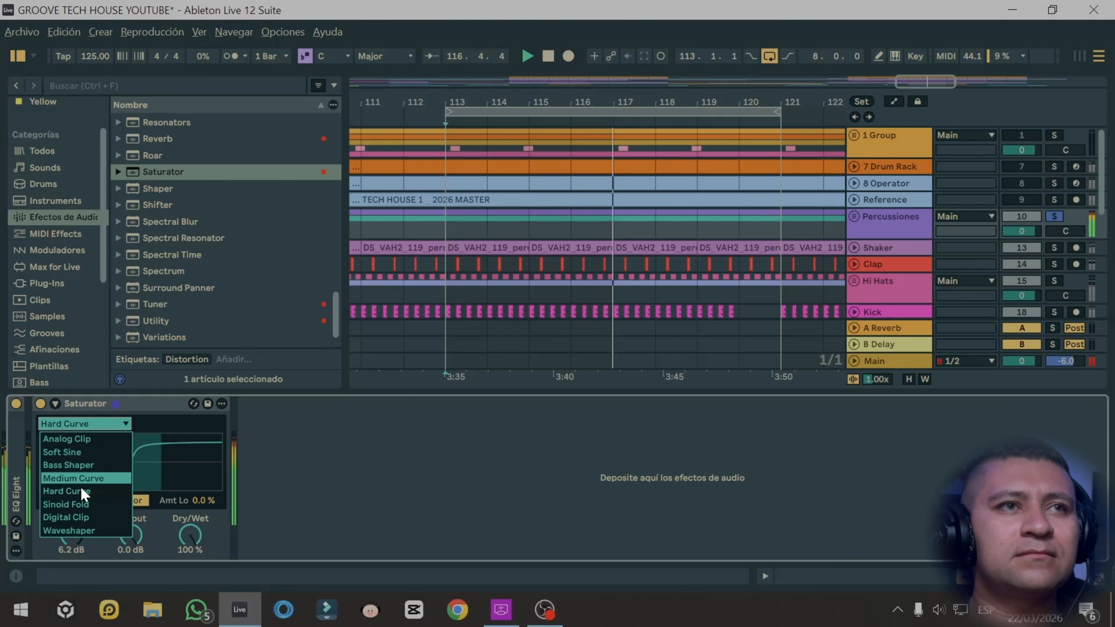
left_click(81, 509)
left_click(74, 425)
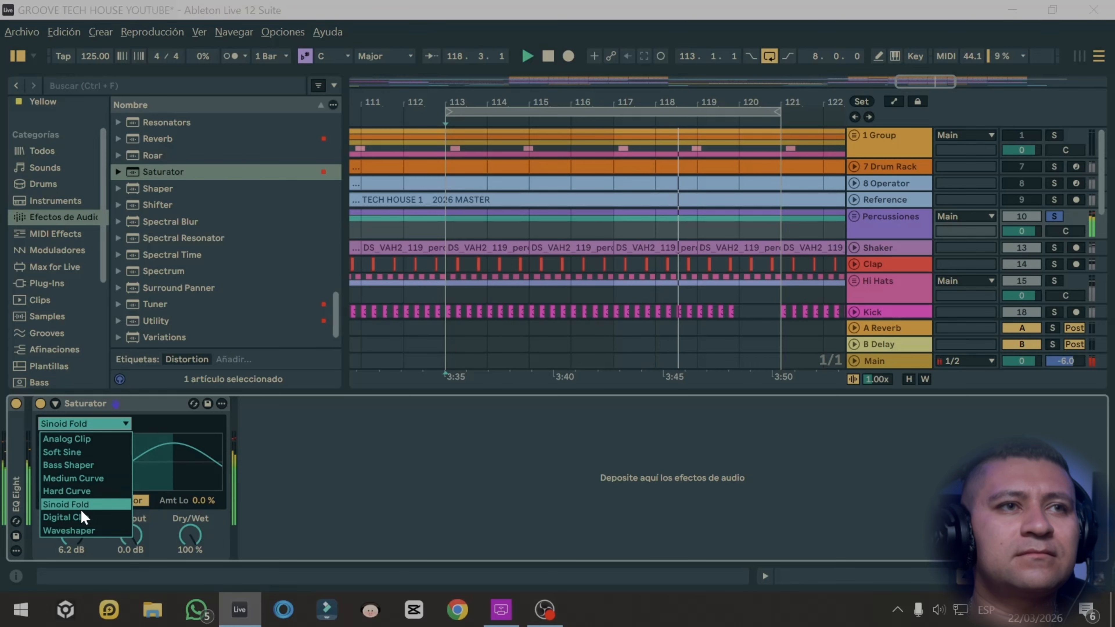
left_click(80, 509)
left_click(76, 423)
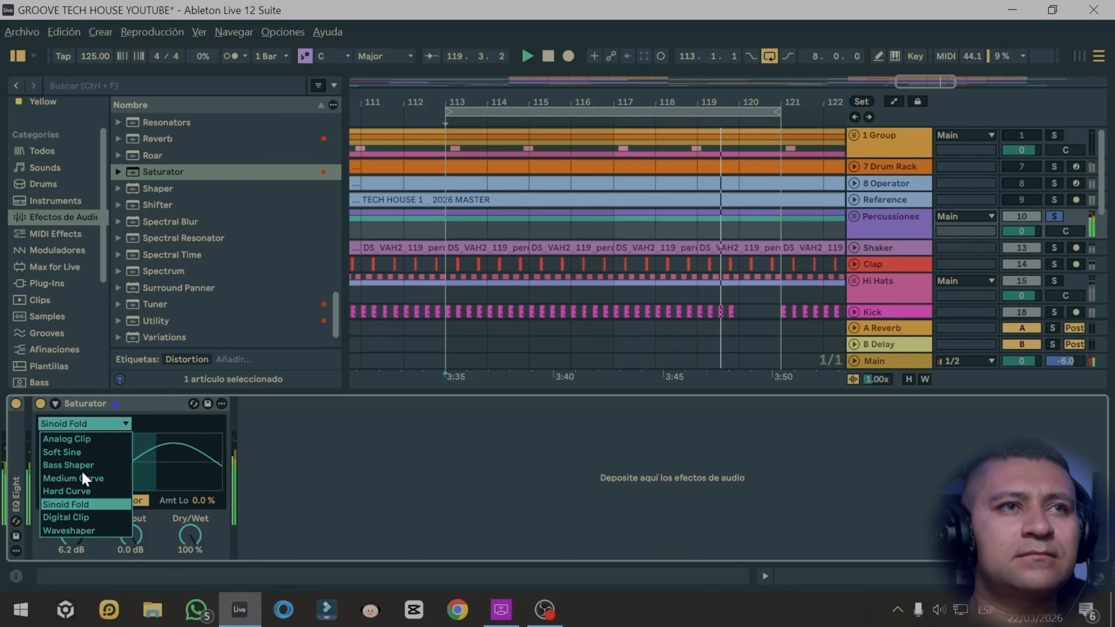
left_click(75, 518)
left_click(79, 424)
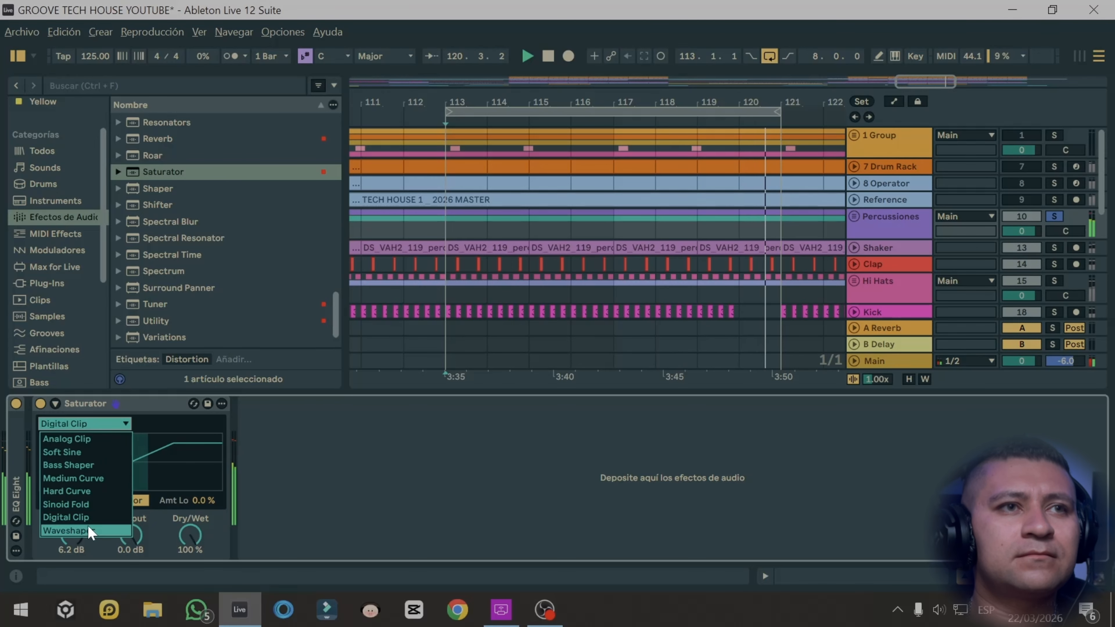
left_click(77, 531)
left_click(78, 428)
left_click(71, 449)
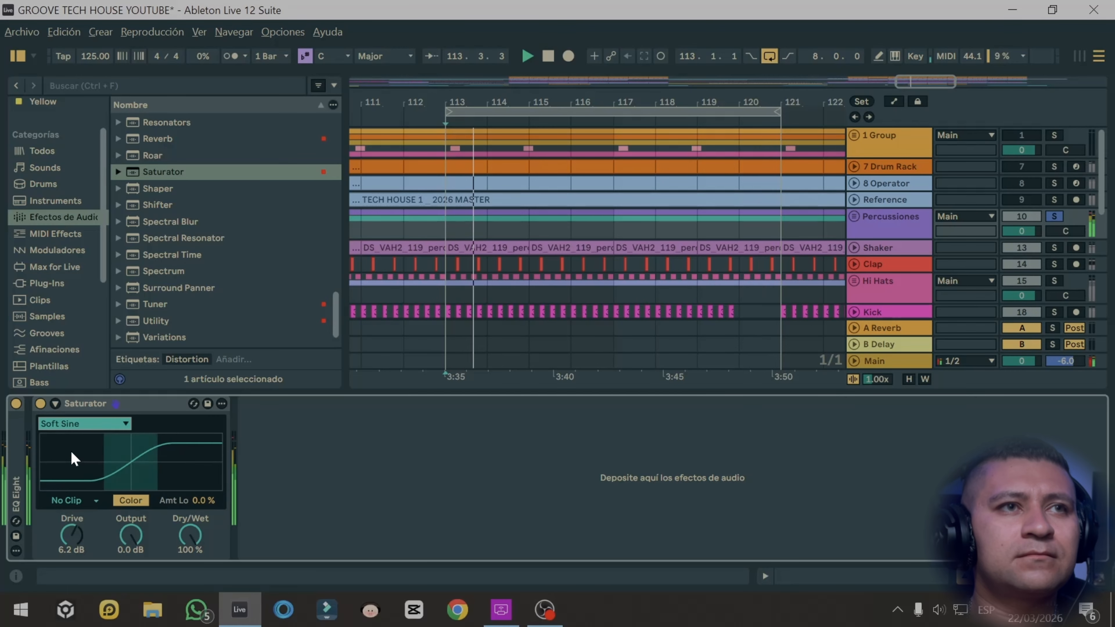
- Compare the Saturator on and bypassed, and set its Drive to 4.6 dB and Dry/Wet to 72%
left_click(40, 403)
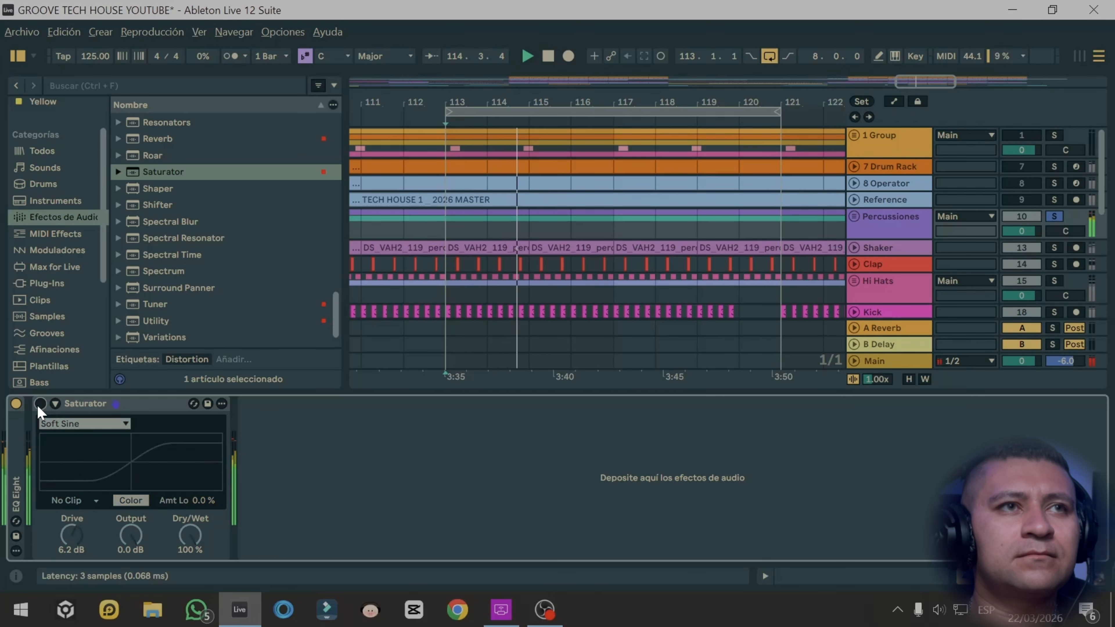
left_click(40, 404)
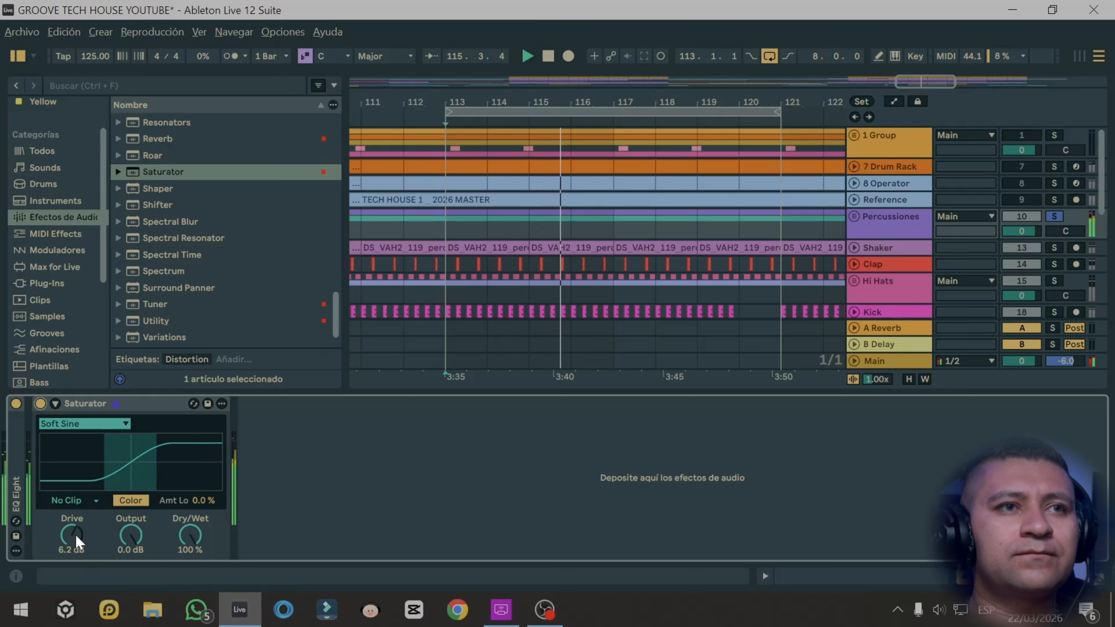
left_click_drag(76, 534, 75, 546)
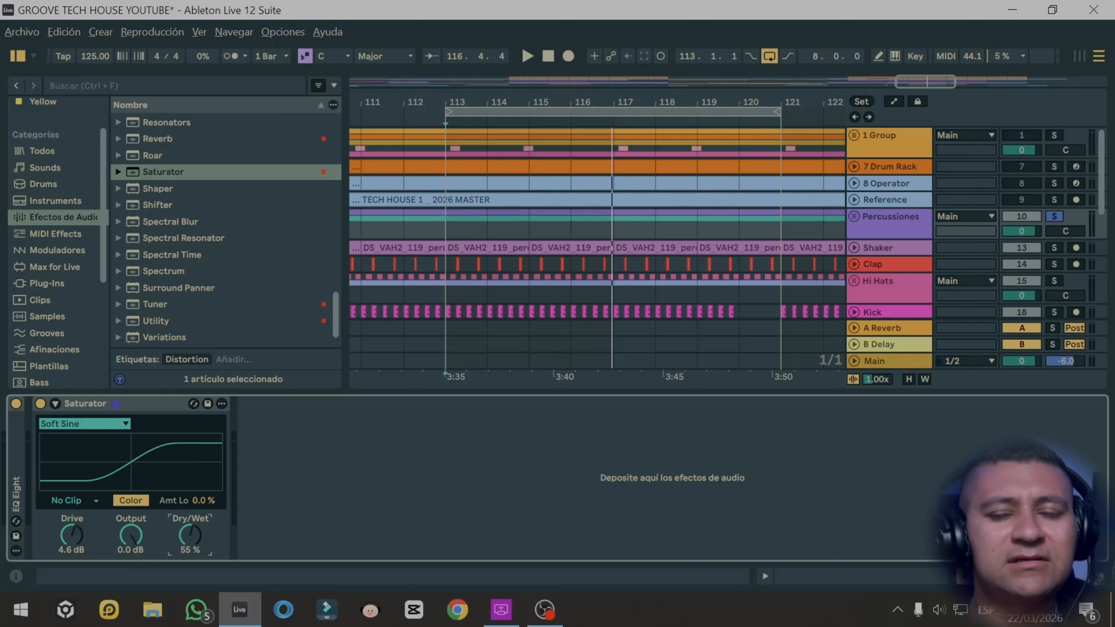
mouse_move(190, 535)
left_mouse_down()
mouse_move(190, 551)
mouse_move(190, 525)
mouse_move(193, 536)
left_mouse_up()
- Compare the Percussiones Saturator on and off, first soloed and again in the full mix with solo removed
key("space")
left_click(40, 403)
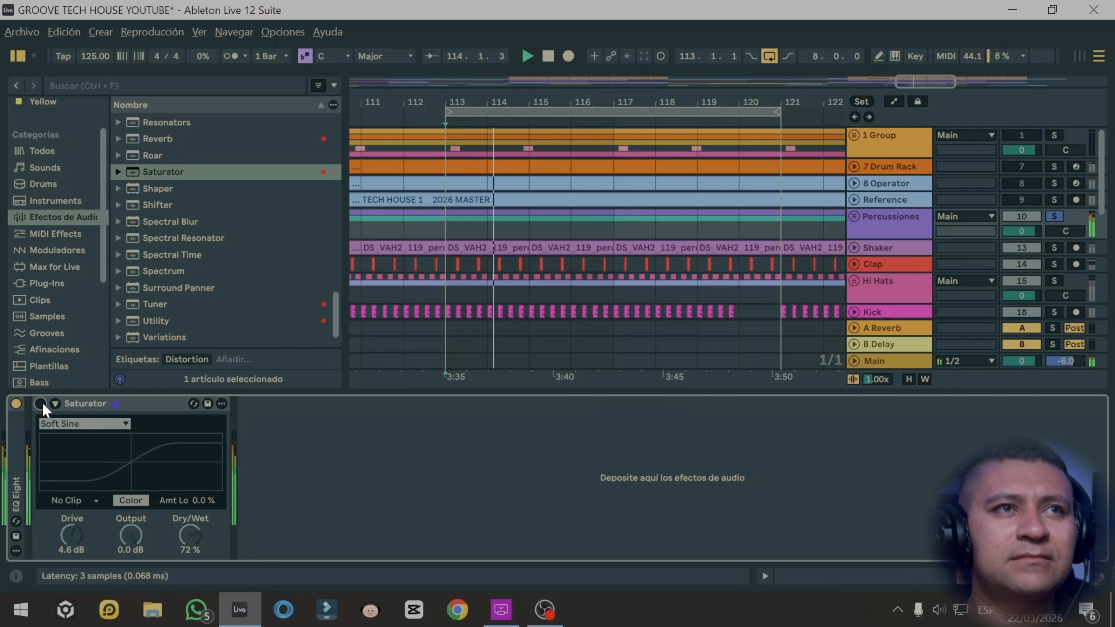
left_click(40, 403)
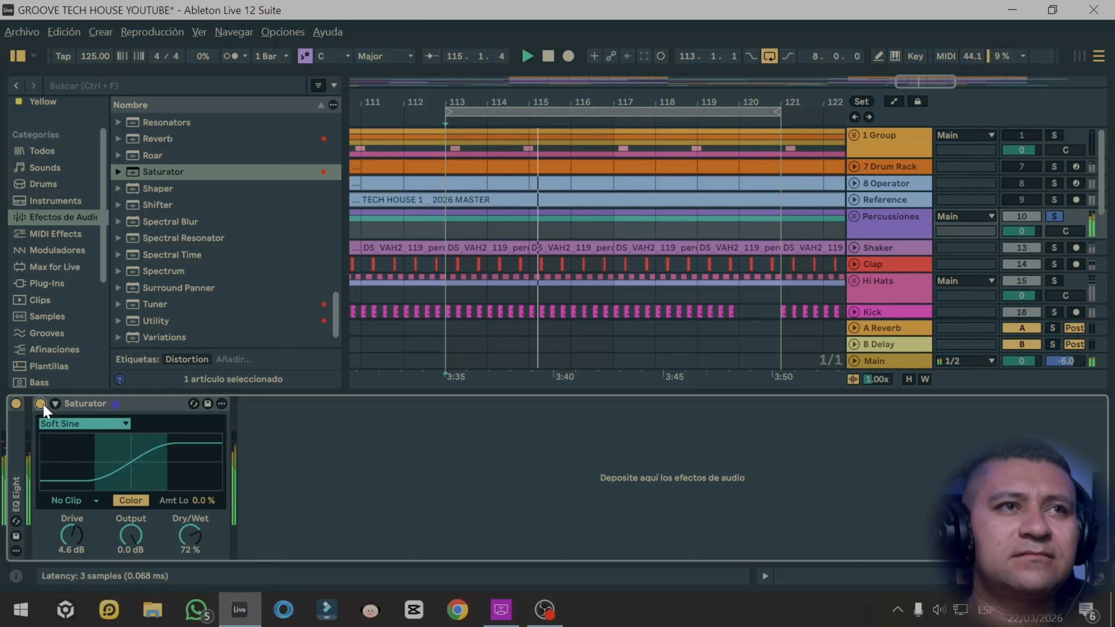
left_click(1054, 216)
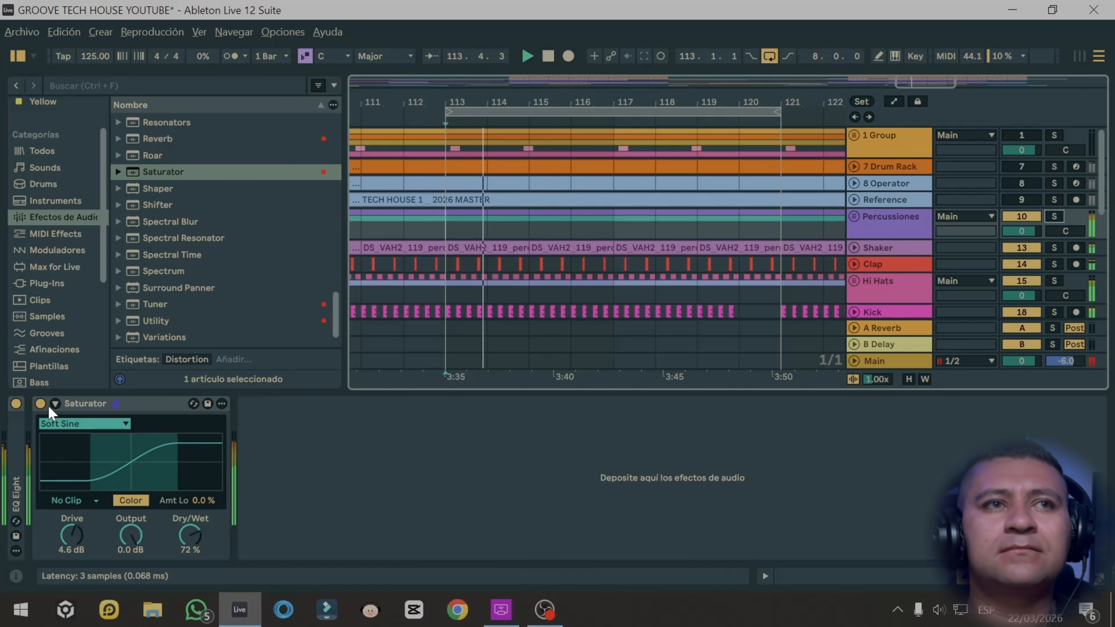
left_click(41, 404)
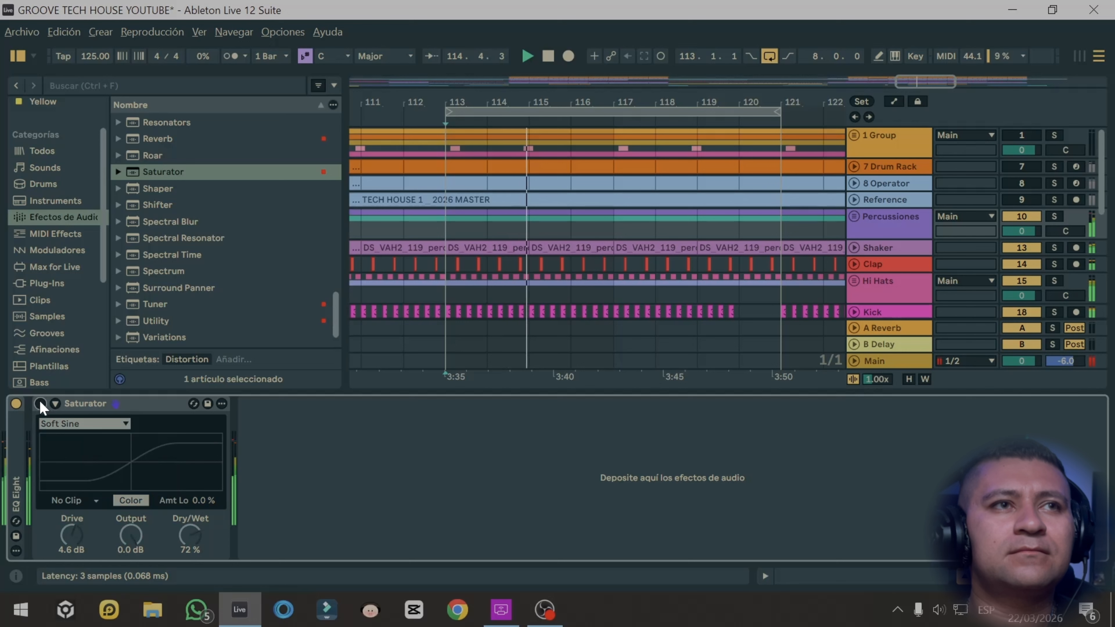
left_click(40, 404)
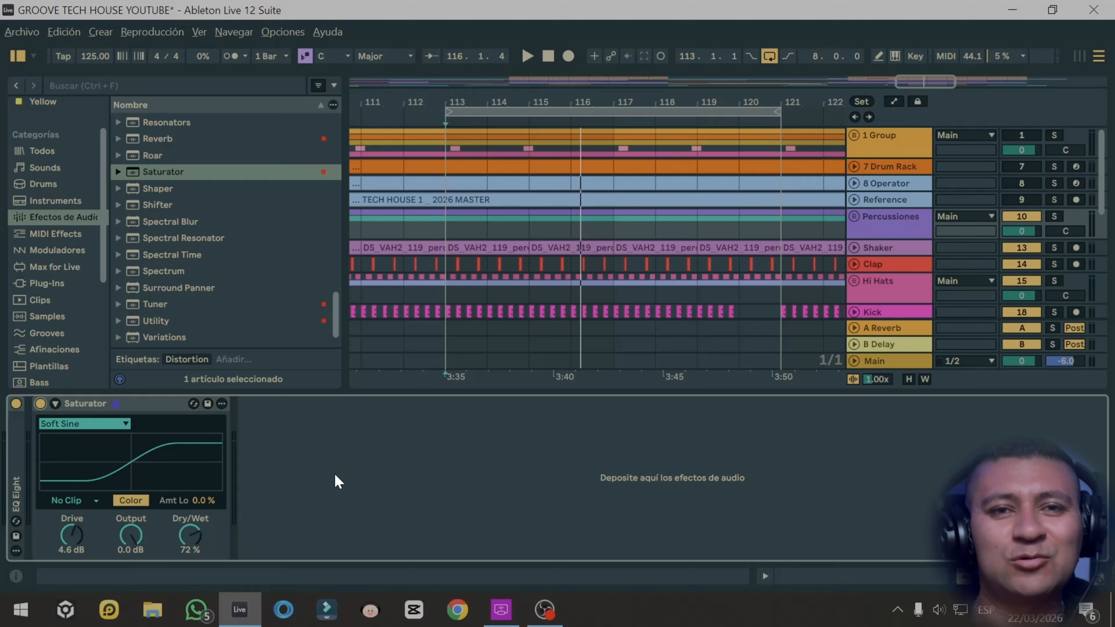
- Solo the Shaker track, add a Saturator after its EQ Eight and collapse the EQ Eight
left_click(871, 216)
left_click(1055, 248)
key("space")
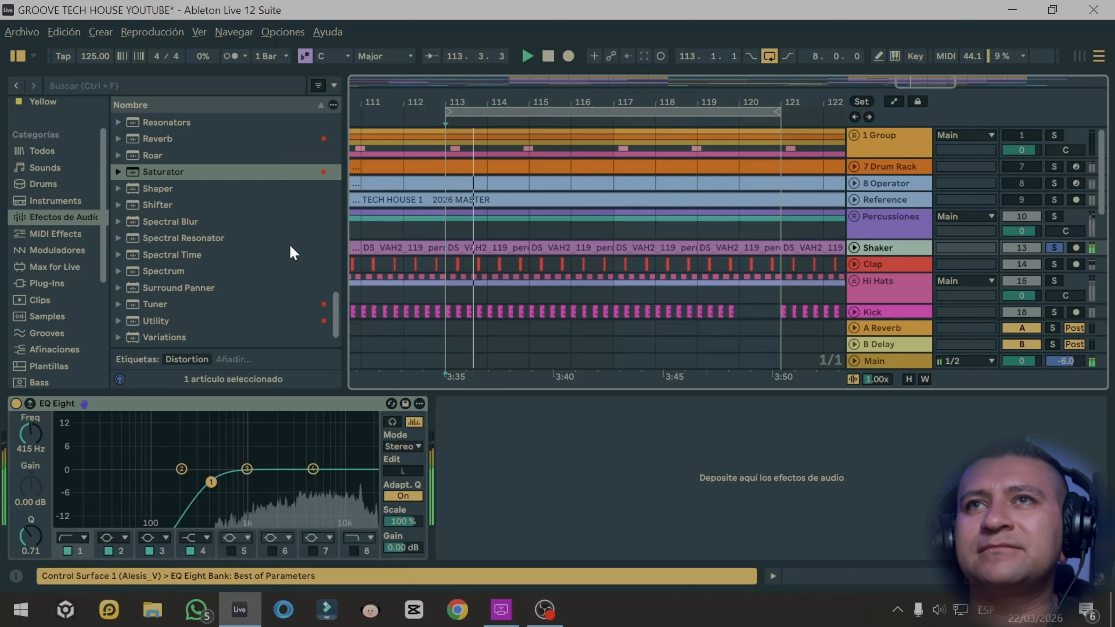
left_click_drag(159, 169, 523, 460)
double_click(87, 403)
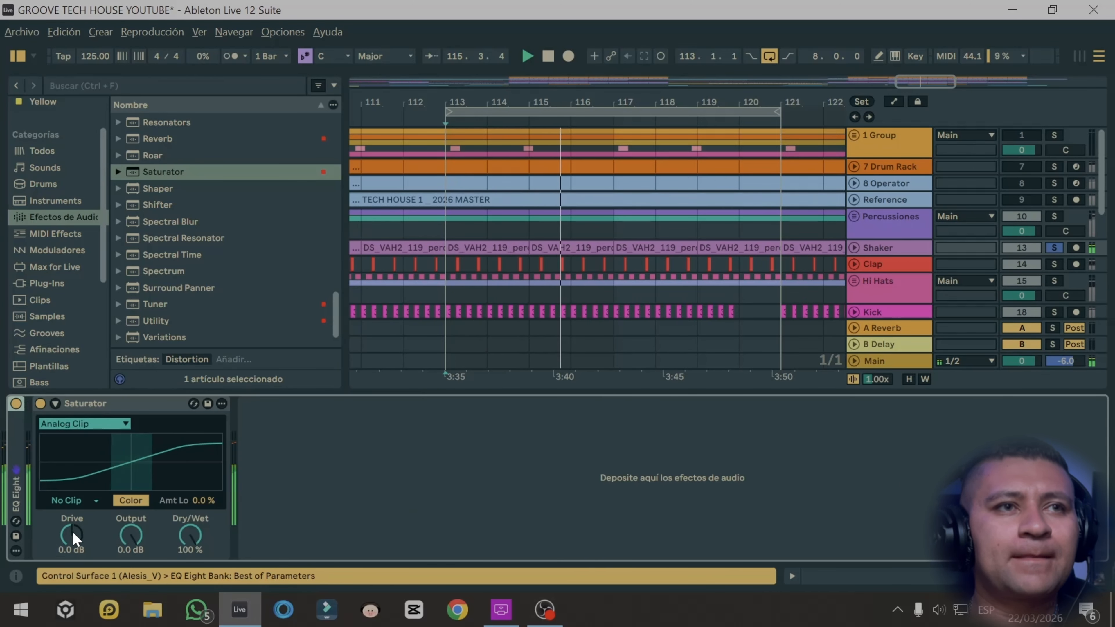
- Set the Shaker Saturator's Drive to 6.5 dB and compare it with the effect bypassed
left_click_drag(72, 535, 73, 523)
left_click(40, 403)
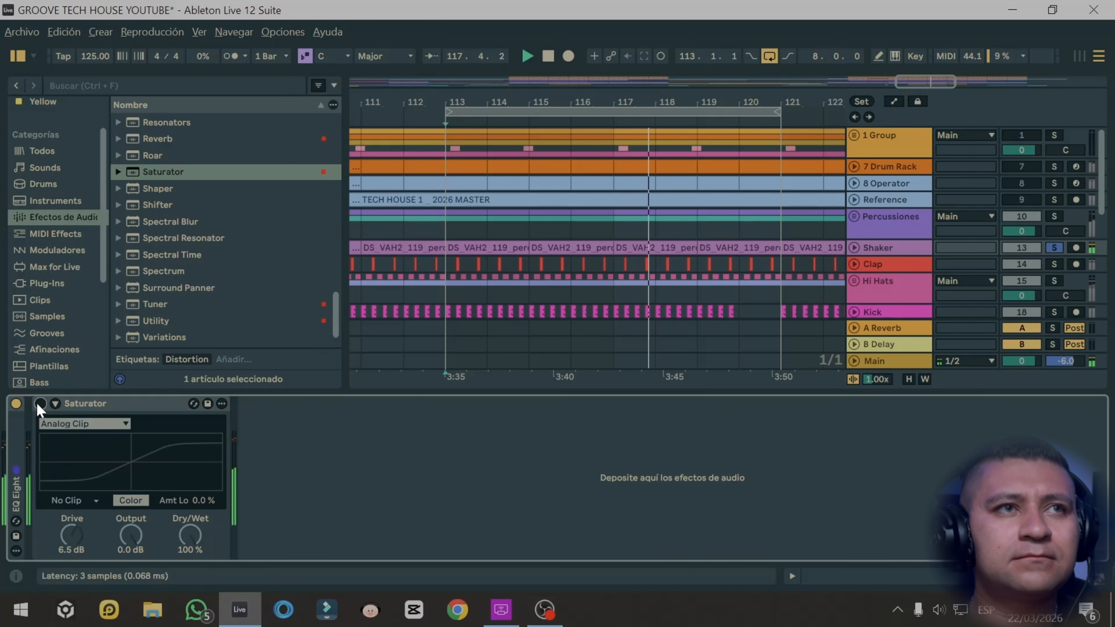
left_click(40, 403)
- Unsolo the Shaker track and compare its Saturator off and on within the full mix
left_click(1054, 248)
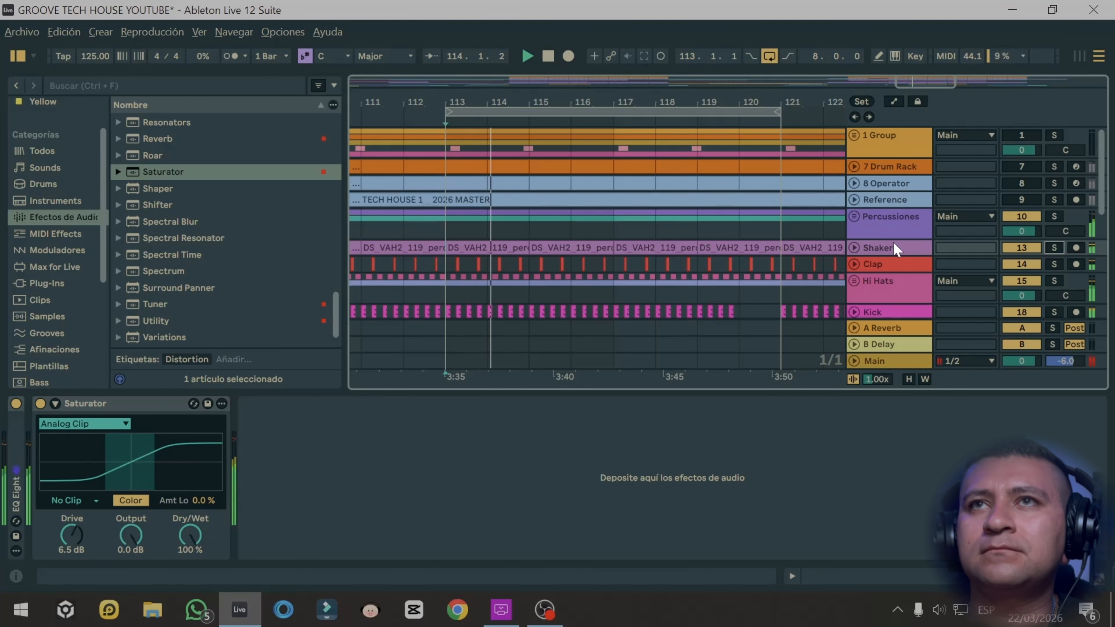
left_click(40, 404)
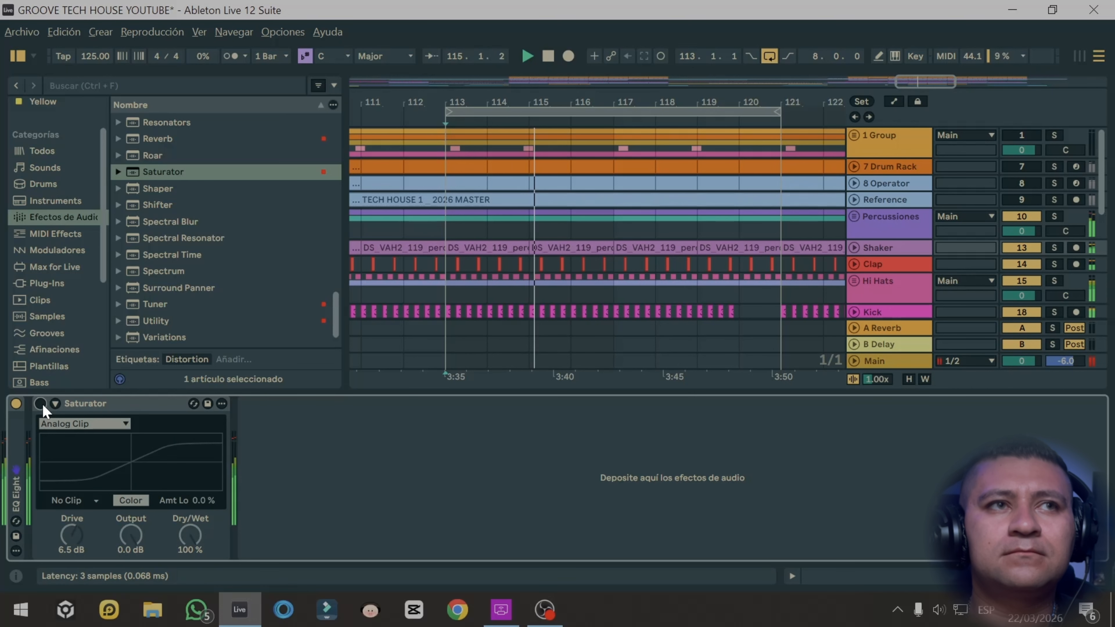
left_click(40, 403)
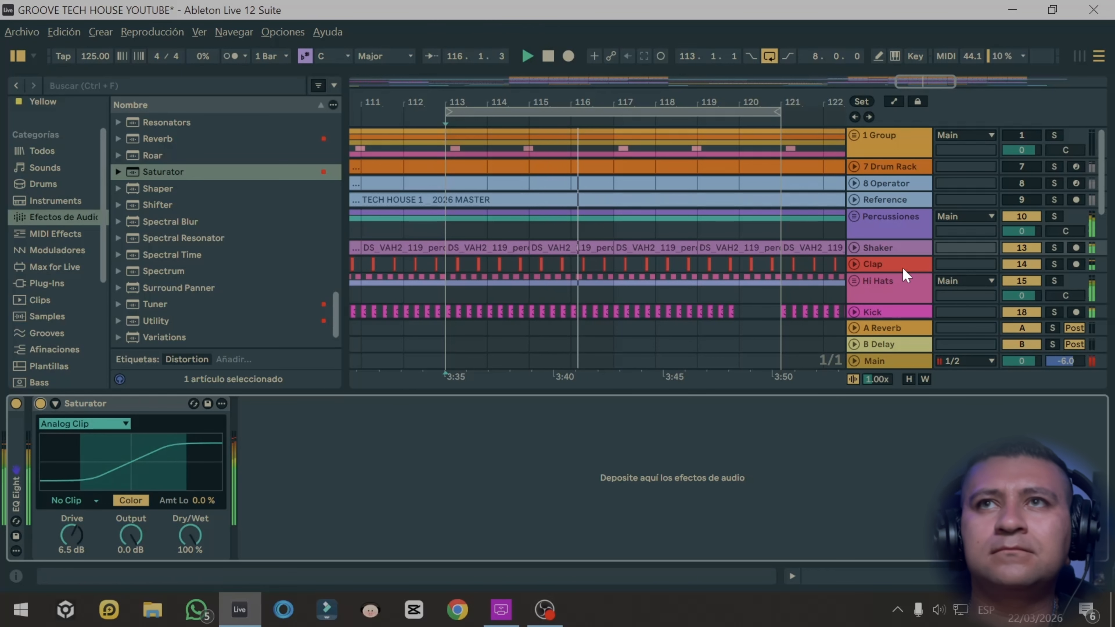
- Select the Clap track and collapse its devices to make room for another effect
double_click(116, 403)
scroll(834, 282, "down", 2)
left_click(891, 212)
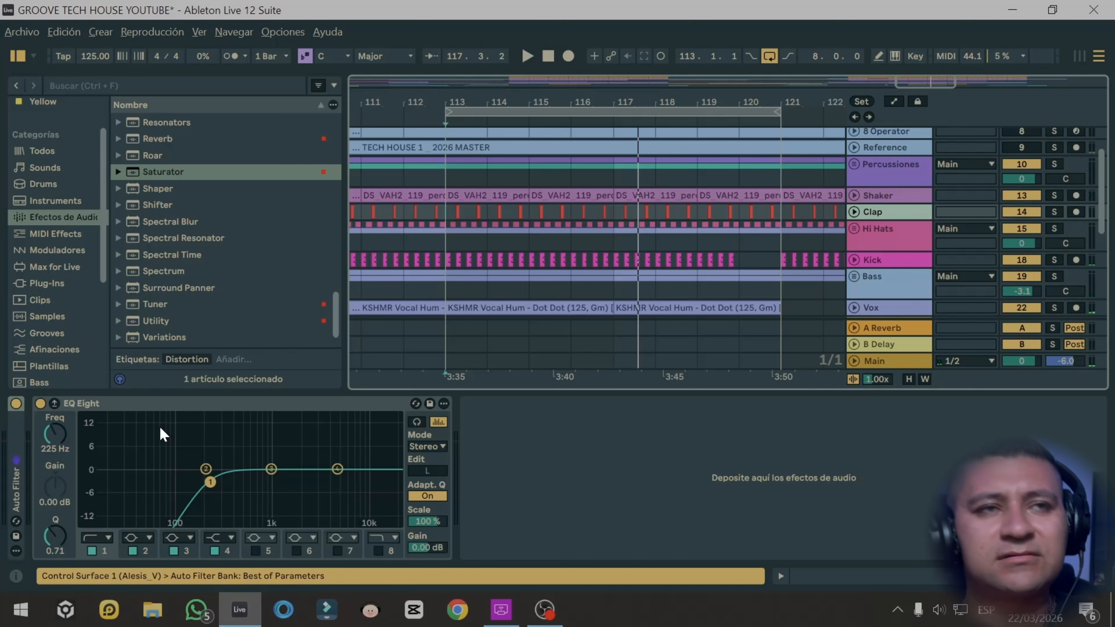
double_click(154, 403)
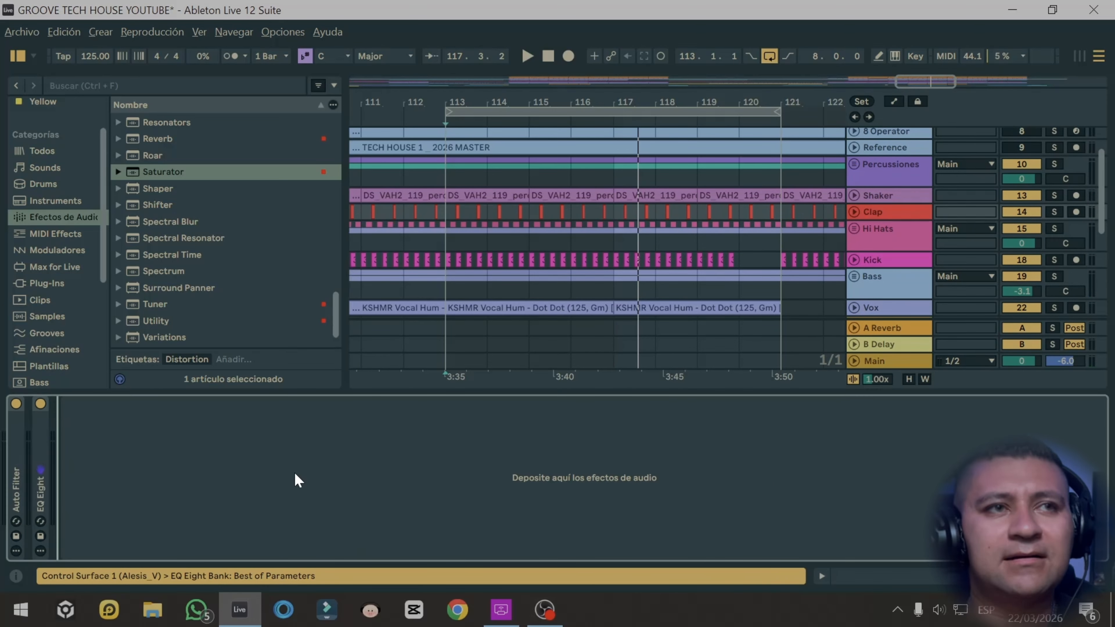
- Add an Amp effect to the Bass group between its Compressor and Kickstart-64bit, and solo the group
left_click(891, 212)
scroll(223, 259, "up", 4)
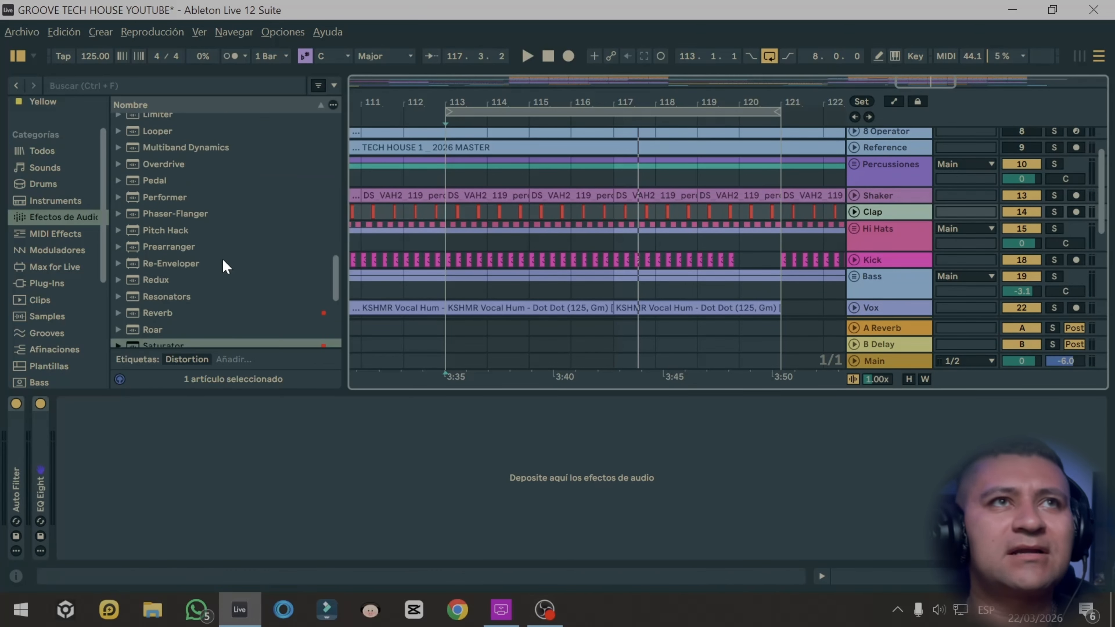
scroll(223, 260, "up", 10)
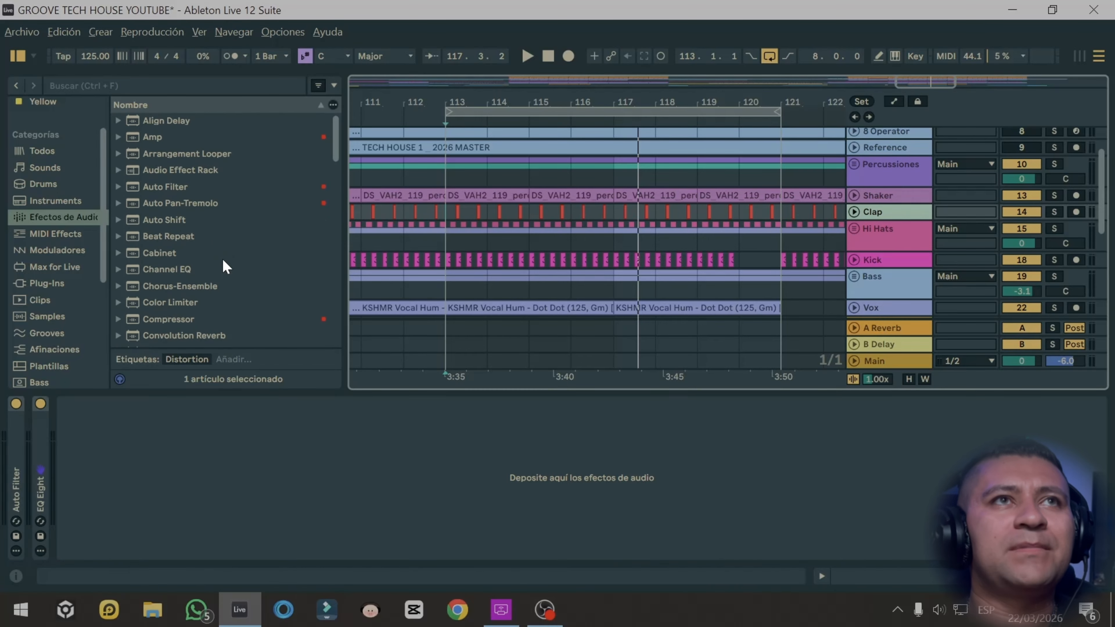
left_click(145, 137)
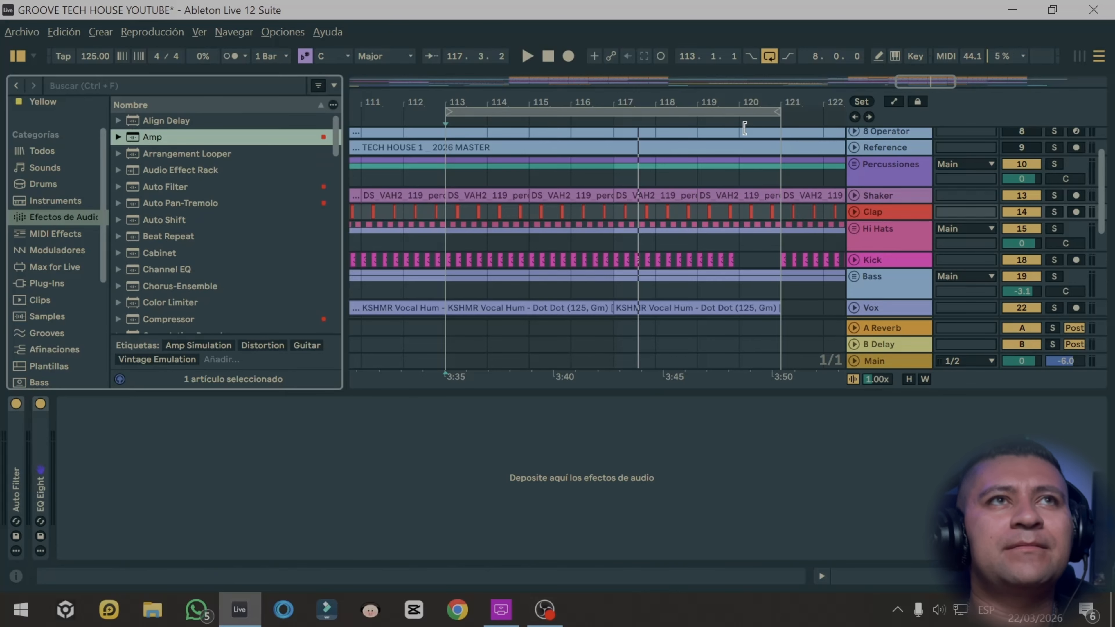
scroll(918, 202, "up", 3)
scroll(916, 250, "down", 4)
left_click(906, 264)
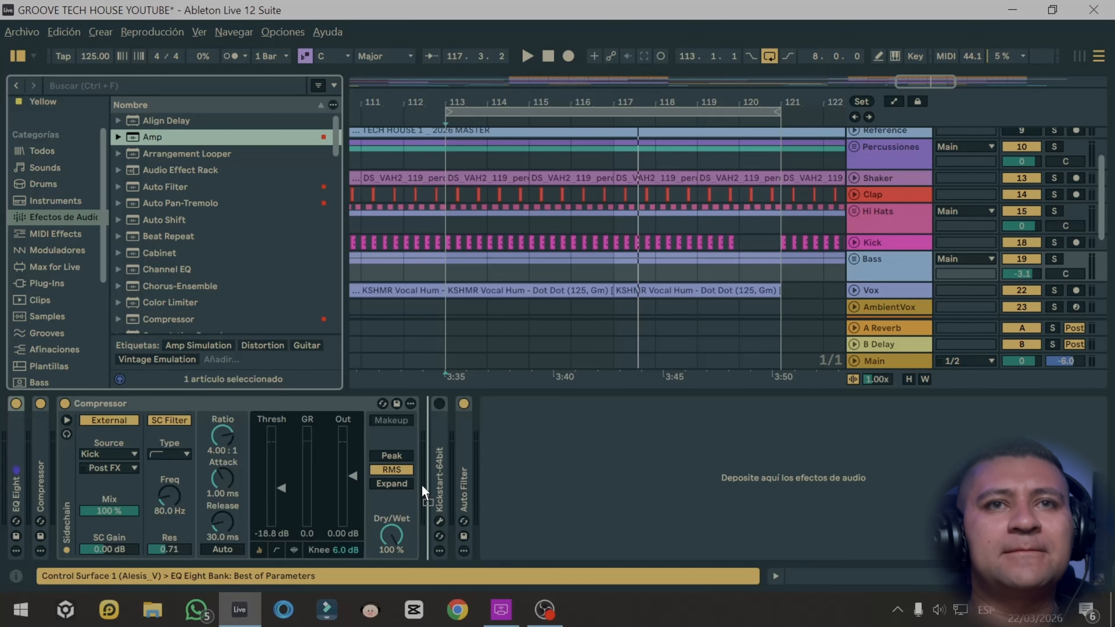
left_click_drag(421, 485, 420, 485)
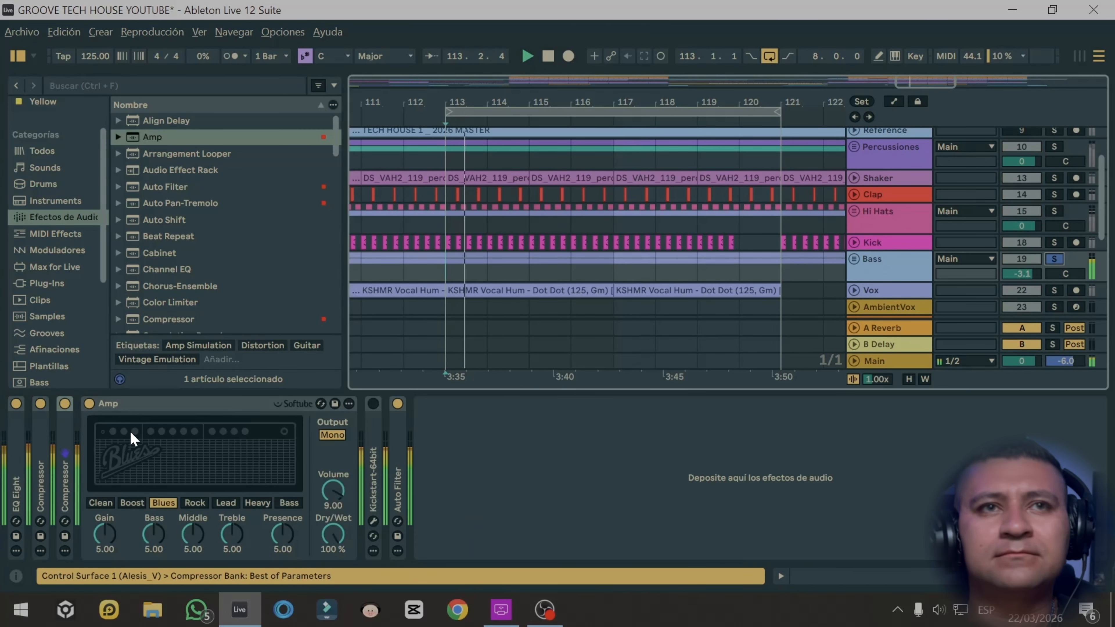
- Compare the Bass group's Amp off and on, and browse its amp models from Clean through to Bass
left_click(89, 403)
left_click(89, 403)
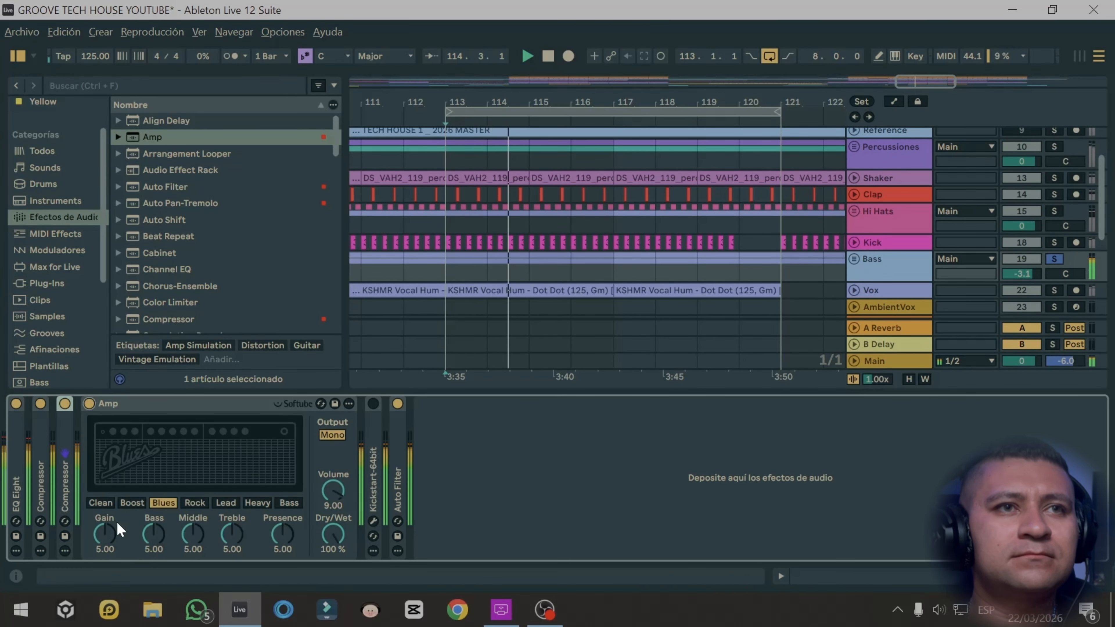
left_click(100, 503)
left_click(132, 503)
left_click(163, 502)
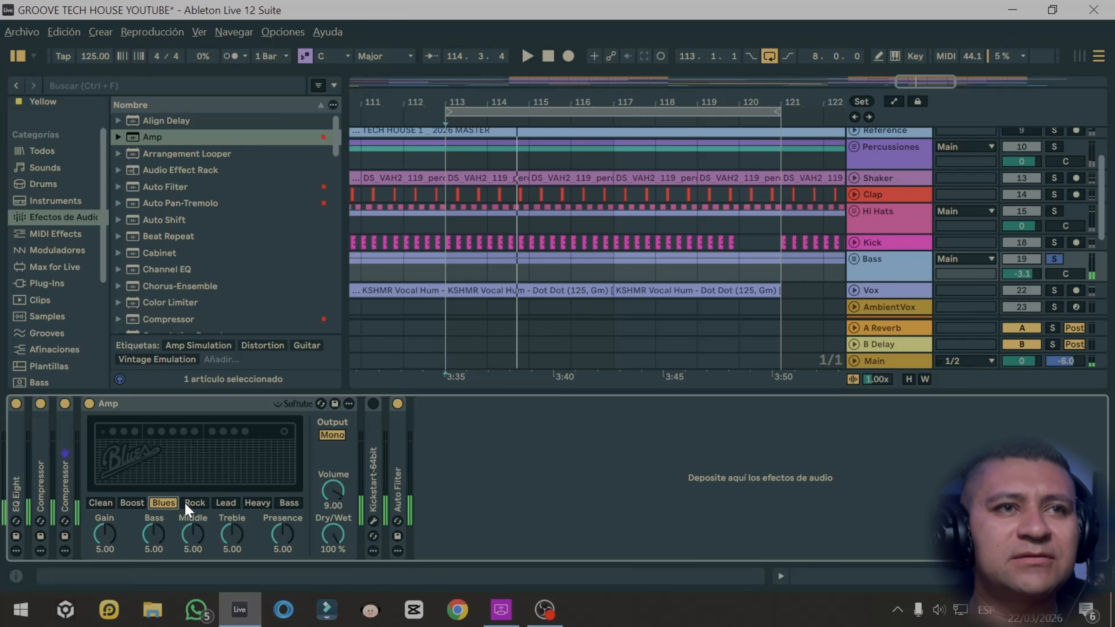
left_click(195, 503)
left_click(226, 502)
left_click(257, 503)
left_click(281, 504)
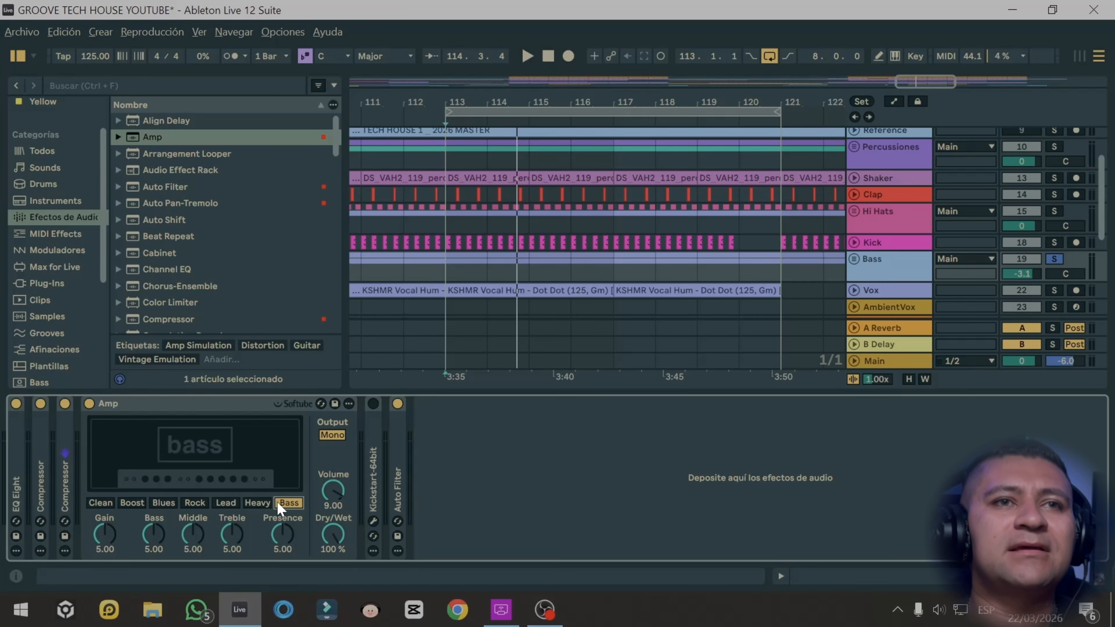
- Set the Amp to its Bass model, try a lower Bass tone setting during playback and reset it to 5.00
left_click(160, 405)
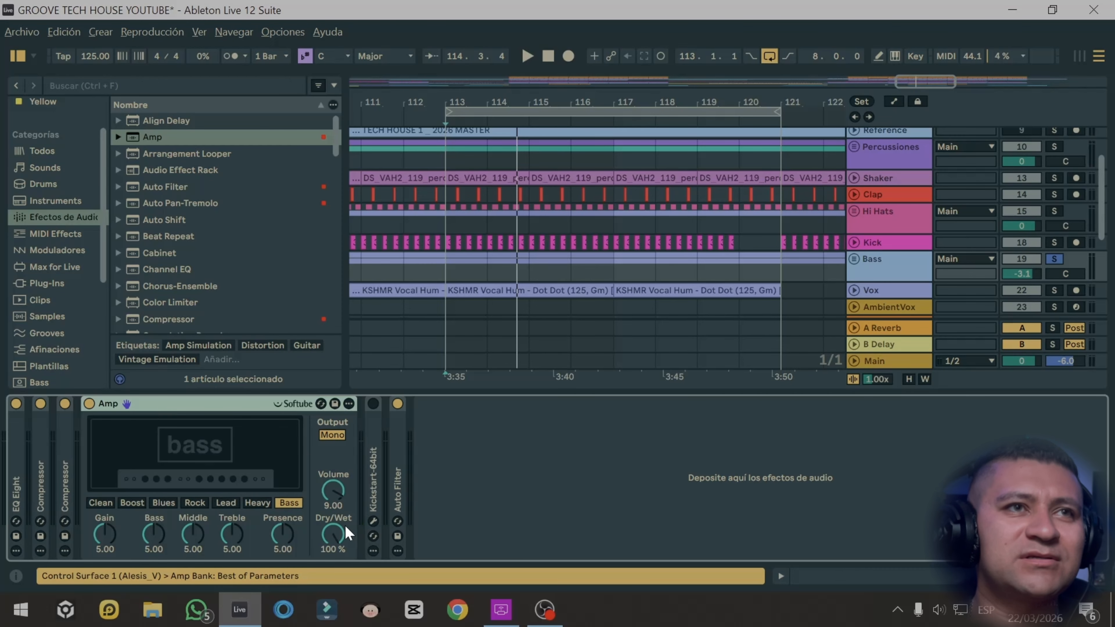
left_click(289, 499)
left_click(249, 503)
left_click(288, 503)
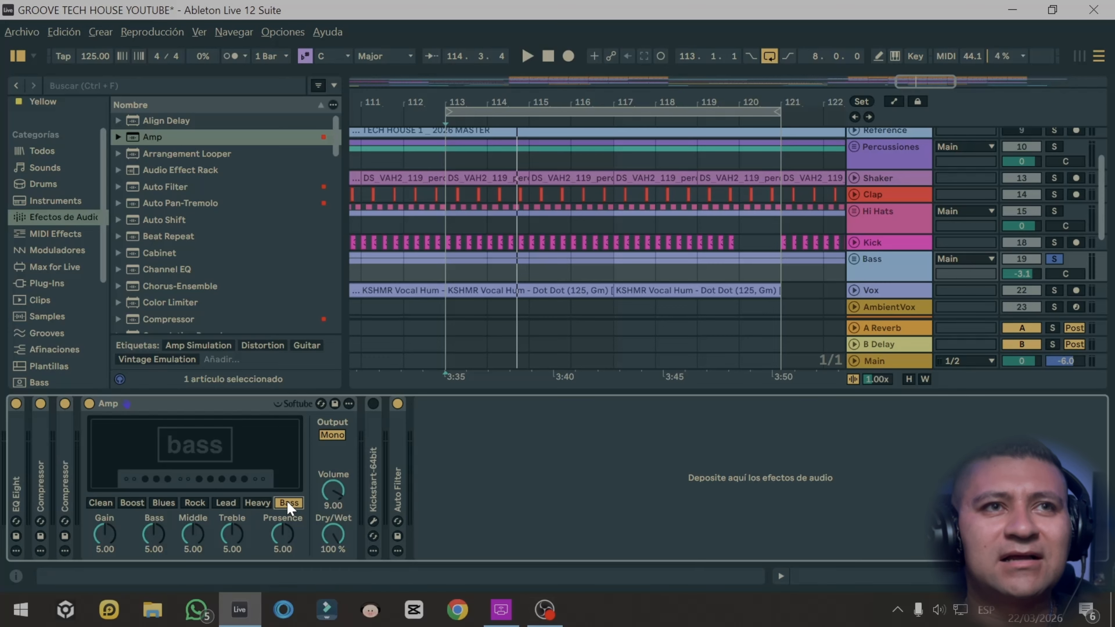
key("space")
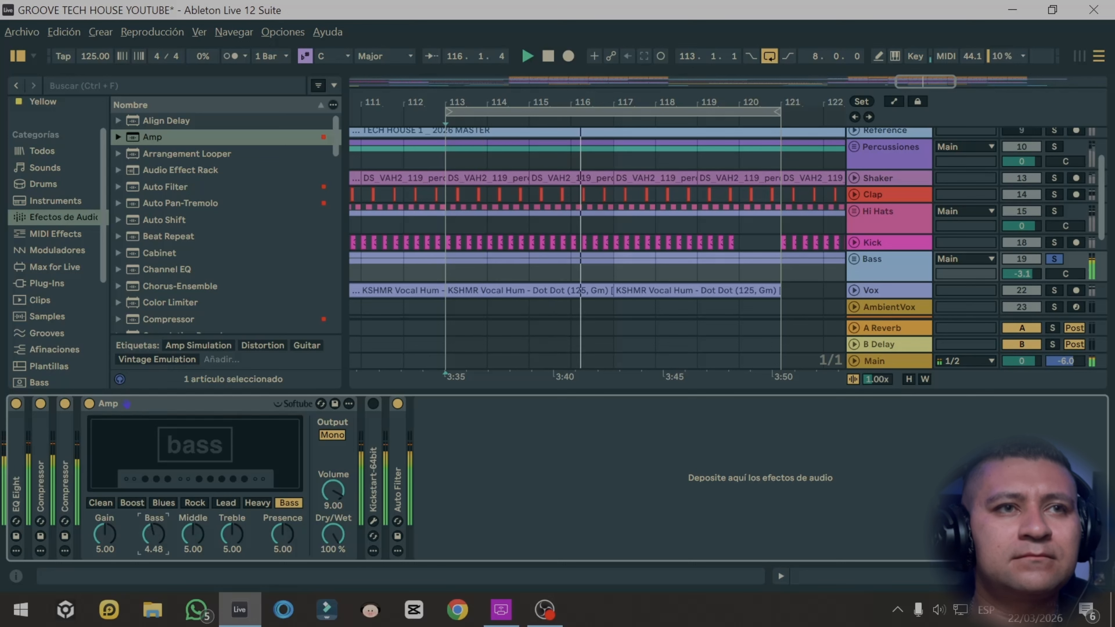
left_click_drag(156, 528, 156, 523)
double_click(156, 529)
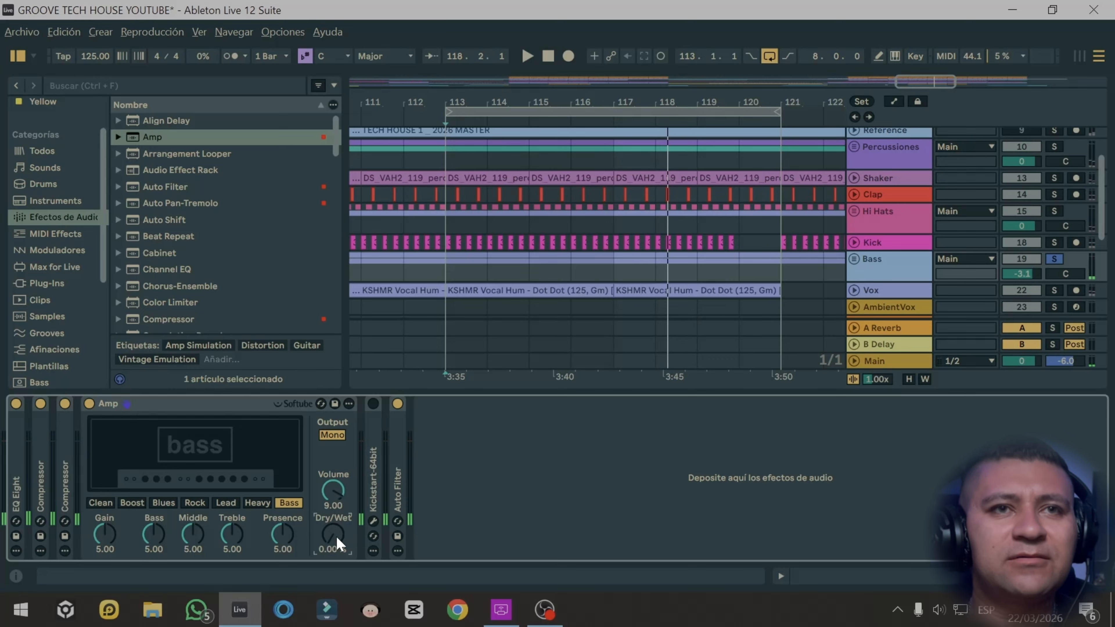
- Try the Amp's Dry/Wet at 5.95% and compare the effect off and on
key("space")
left_click_drag(335, 534, 335, 523)
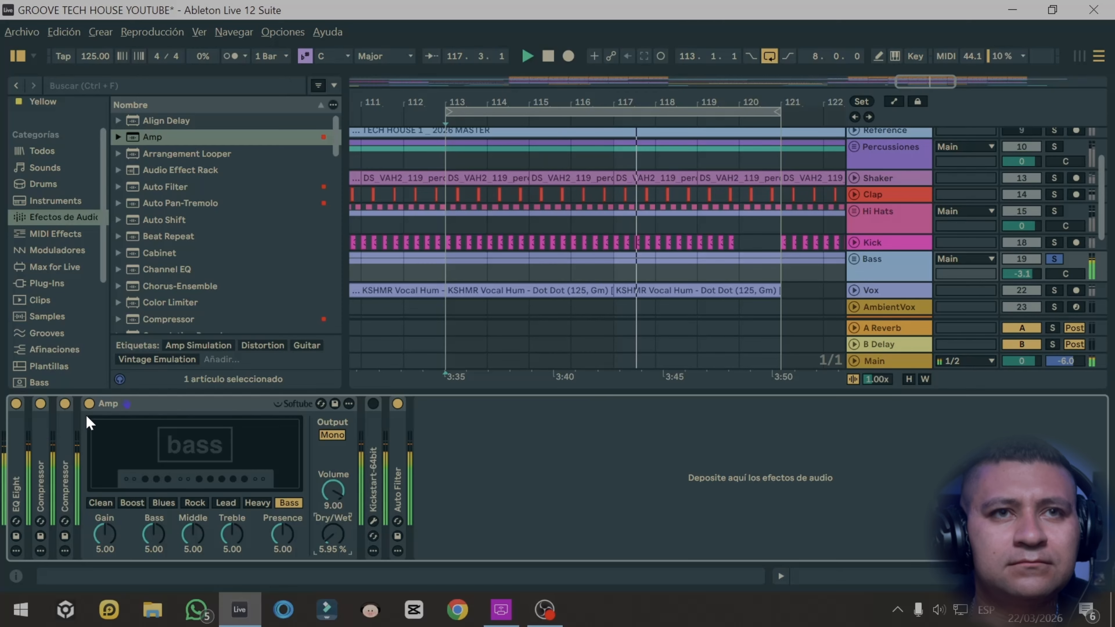
left_click(88, 403)
left_click(89, 404)
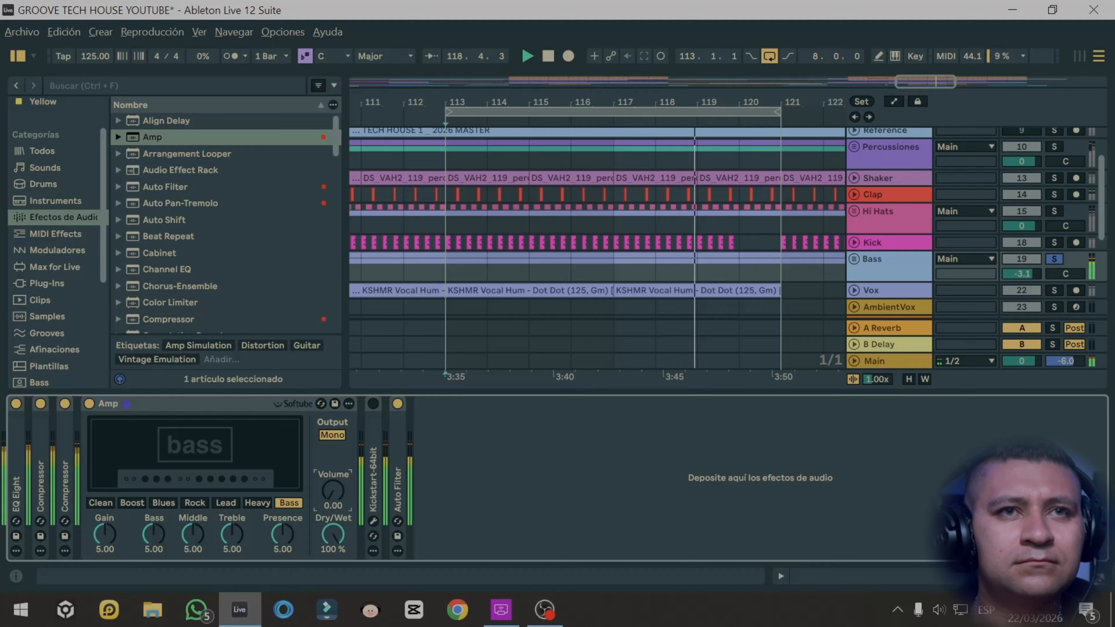
- Try the Amp's Volume at 0.00, restore it to 9.00 and listen with Dry/Wet at 0%
left_click_drag(332, 492, 332, 475)
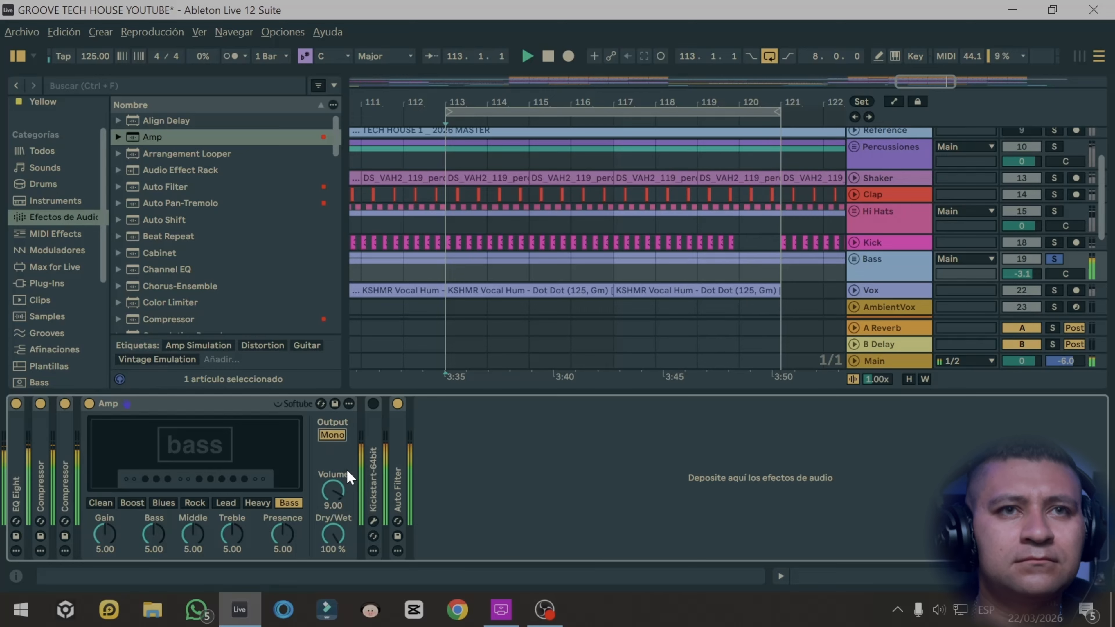
key("space")
left_click(333, 534)
key("Delete")
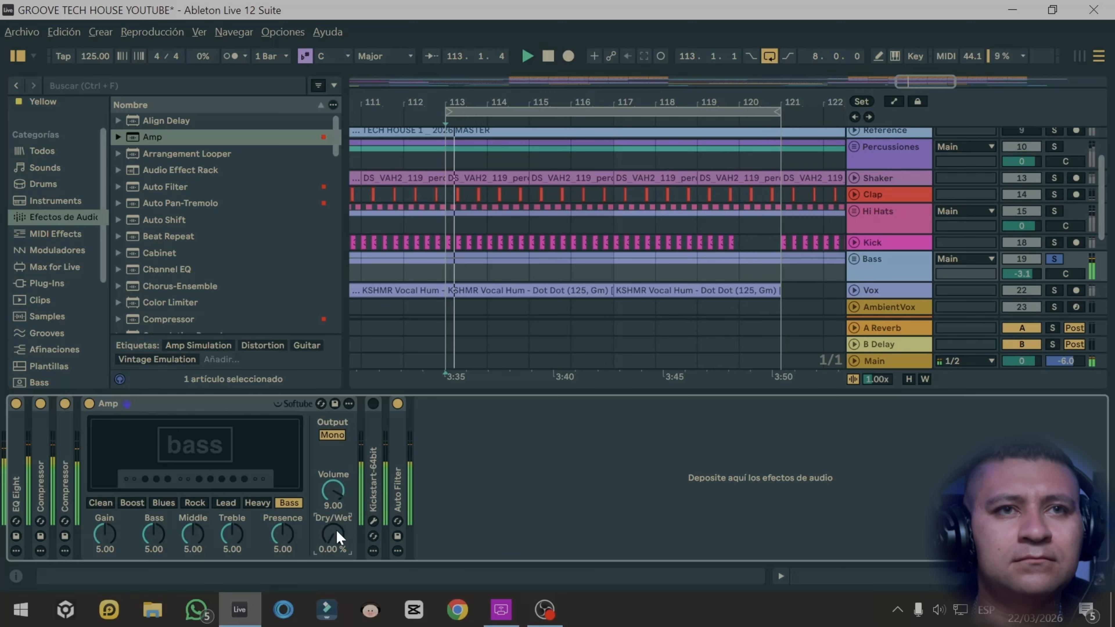
- Audition the Lead, Rock, Blues and Boost models on the Bass group's Amp and choose Clean
left_click(226, 503)
left_click(194, 503)
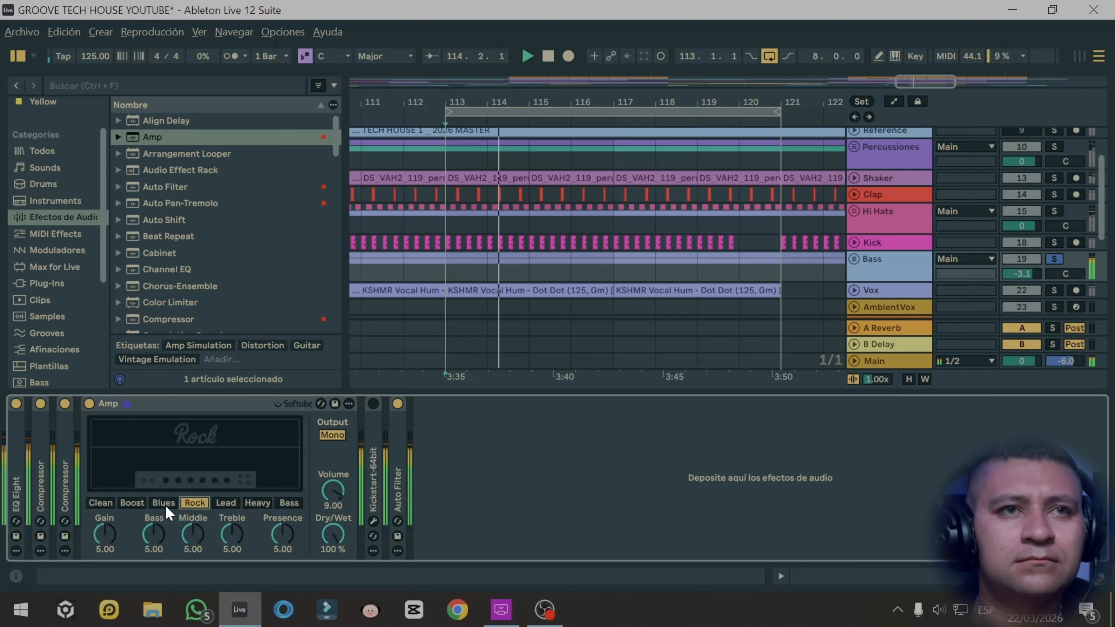
left_click(163, 503)
left_click(132, 502)
left_click(100, 503)
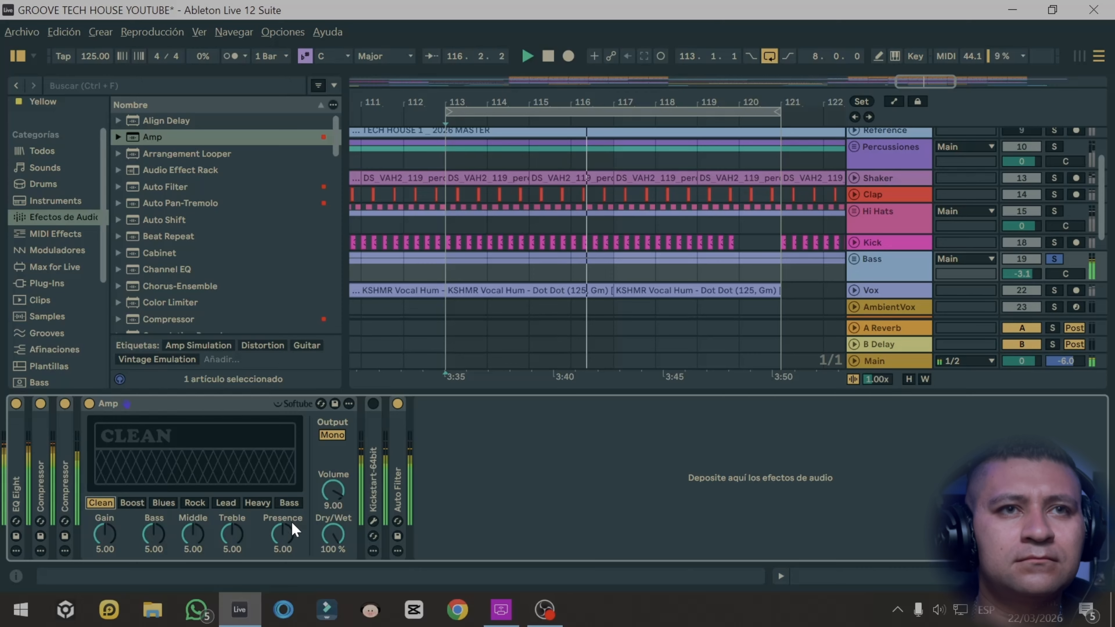
- Set the Clean Amp's Dry/Wet to 28.3% on the Bass group and compare the effect off and on
key("space")
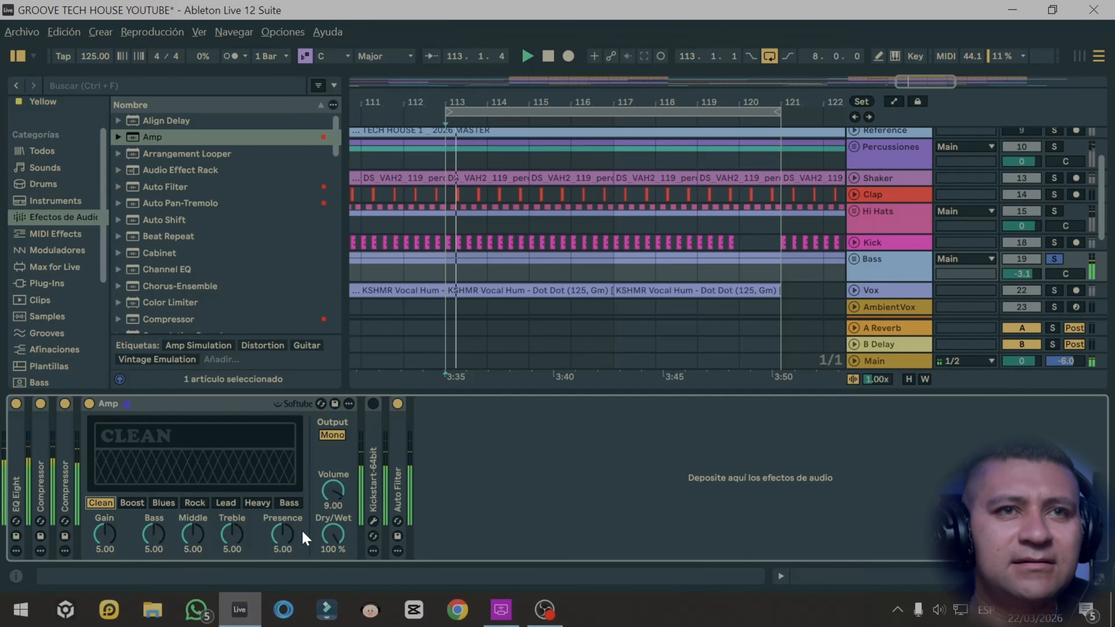
left_click_drag(317, 522, 317, 554)
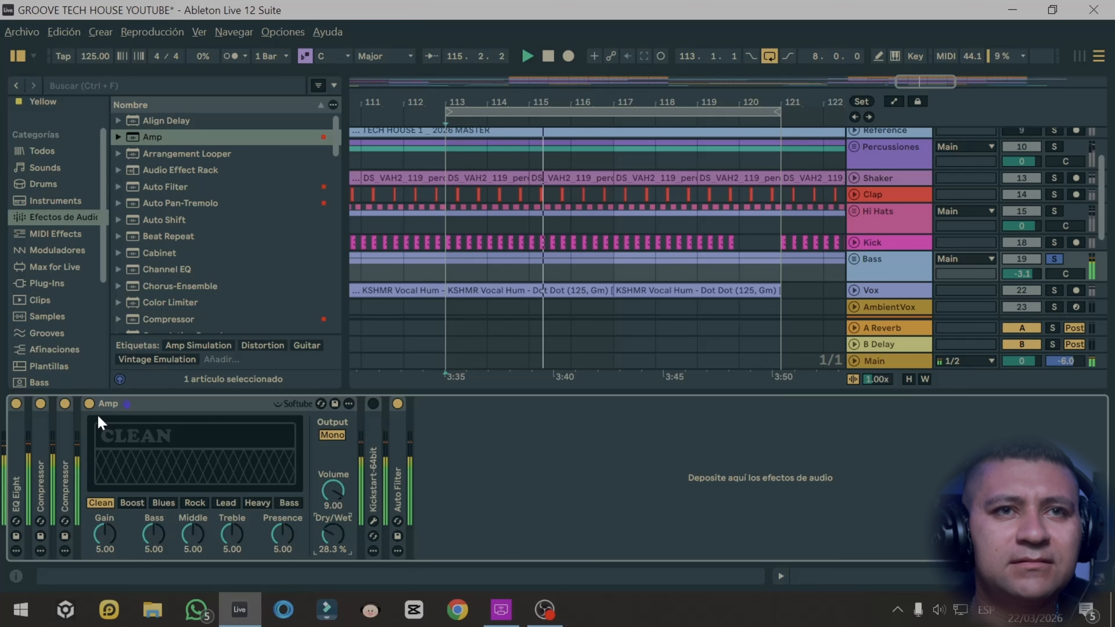
left_click(89, 404)
left_click(89, 403)
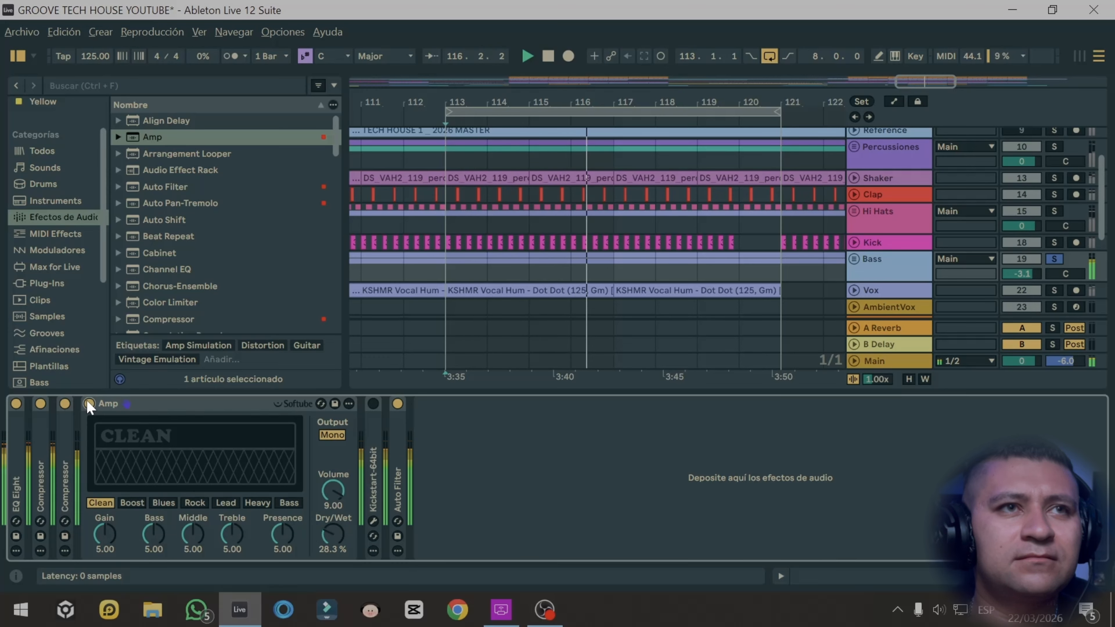
- Collapse the Vox track's EQ Eight and add a Saturator at the end of its device chain
left_click(897, 207)
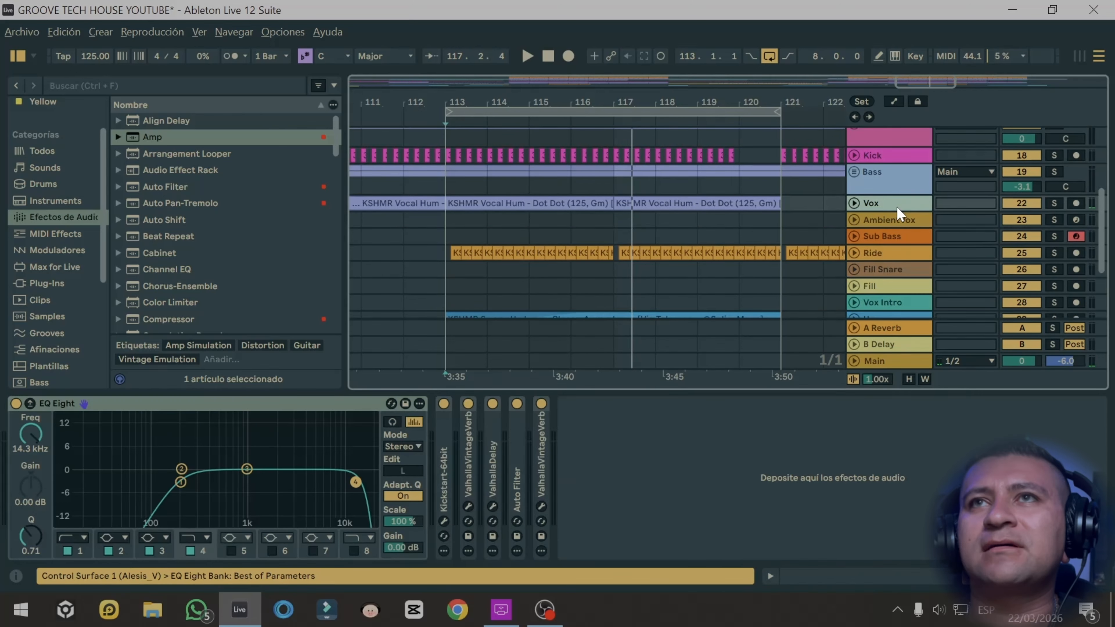
double_click(195, 403)
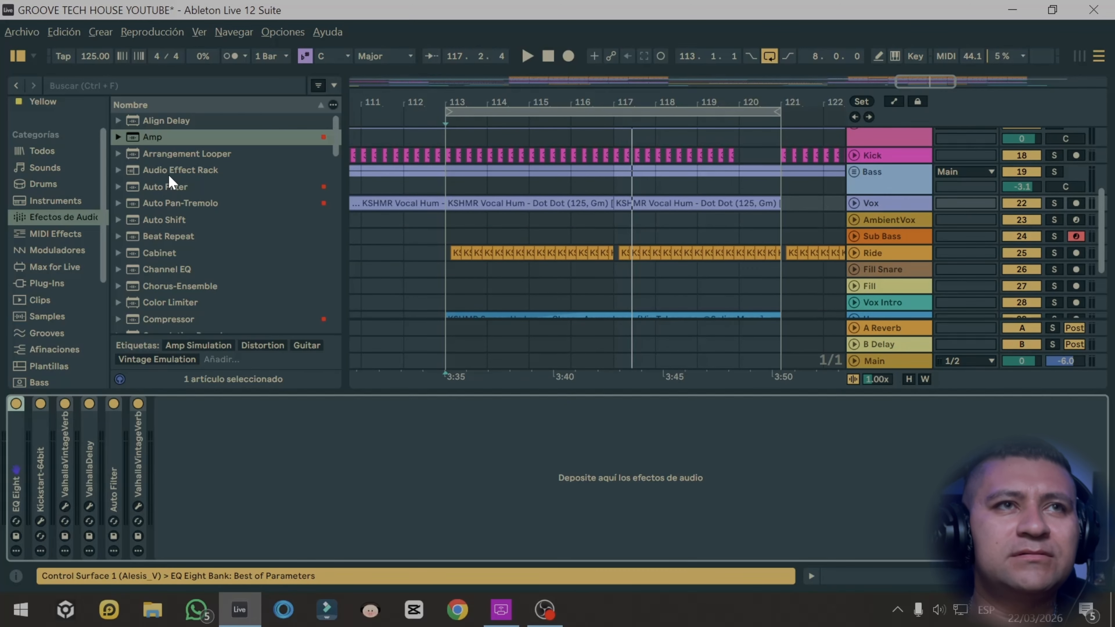
scroll(174, 182, "down", 3)
left_click_drag(336, 145, 335, 332)
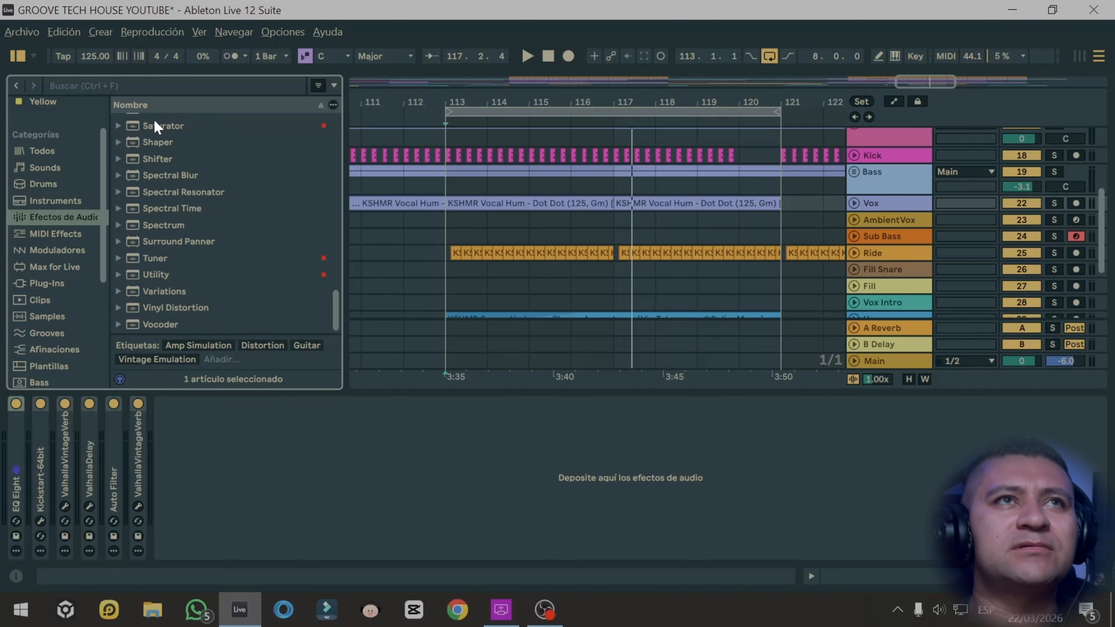
left_click_drag(153, 125, 127, 538)
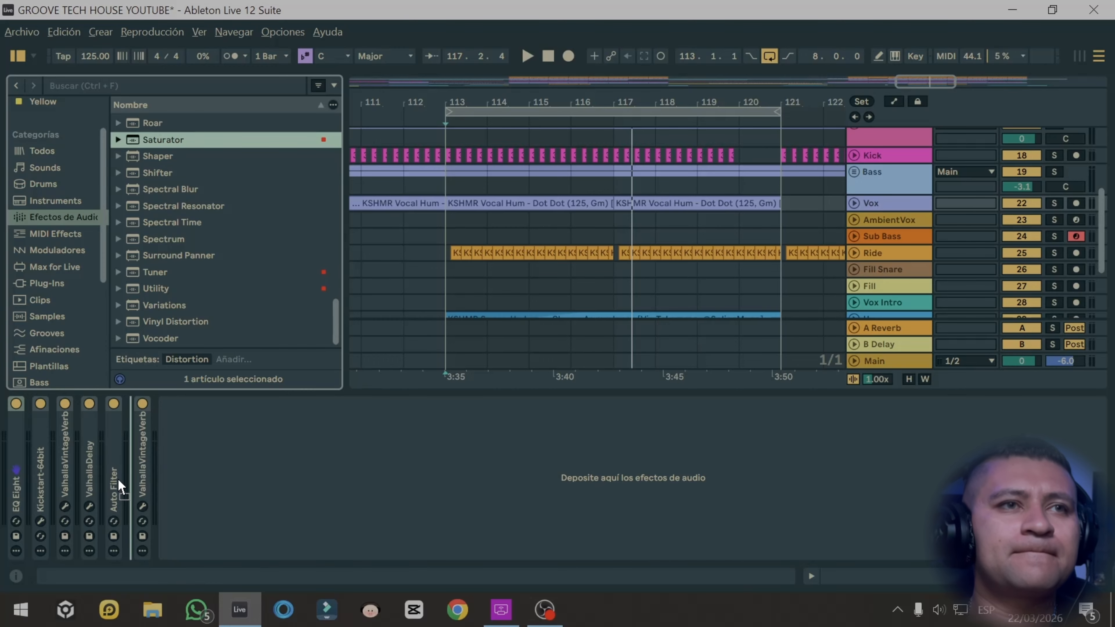
left_click_drag(117, 477, 164, 461)
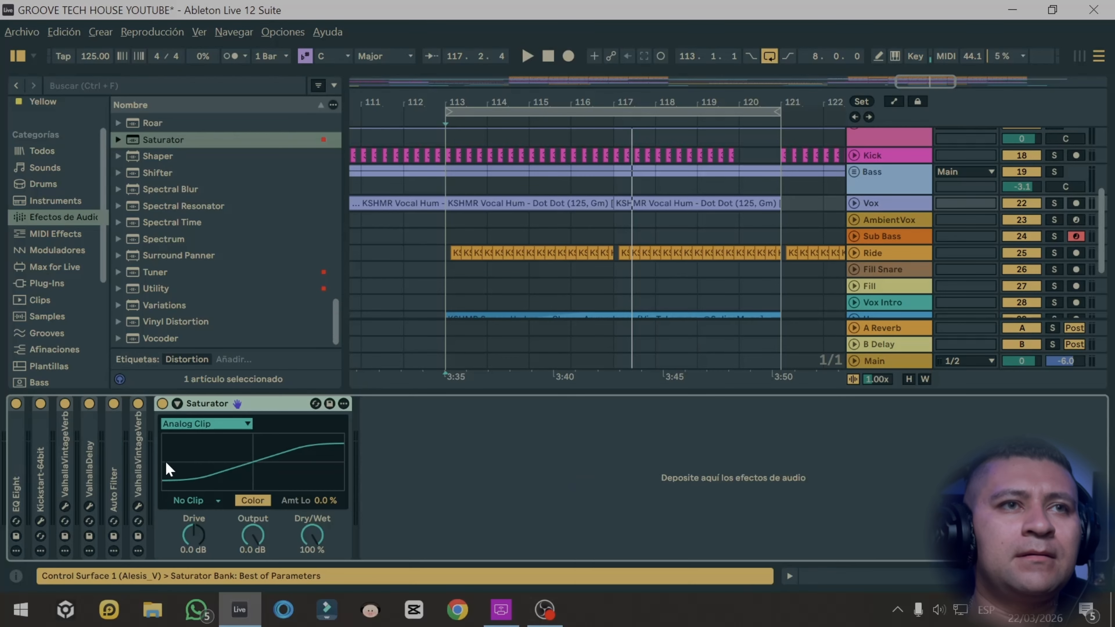
- Solo the Vox track and set its Saturator's Drive to 1.8 dB, comparing it with the effect bypassed
scroll(1019, 172, "down", 3)
scroll(1005, 229, "up", 5)
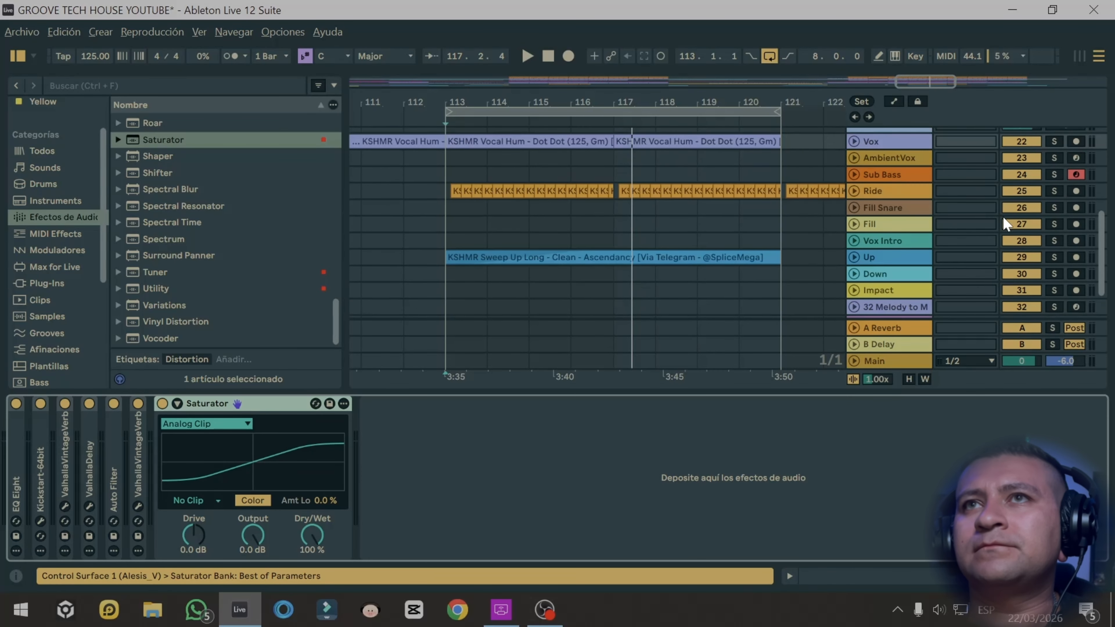
left_click(1054, 228)
key("space")
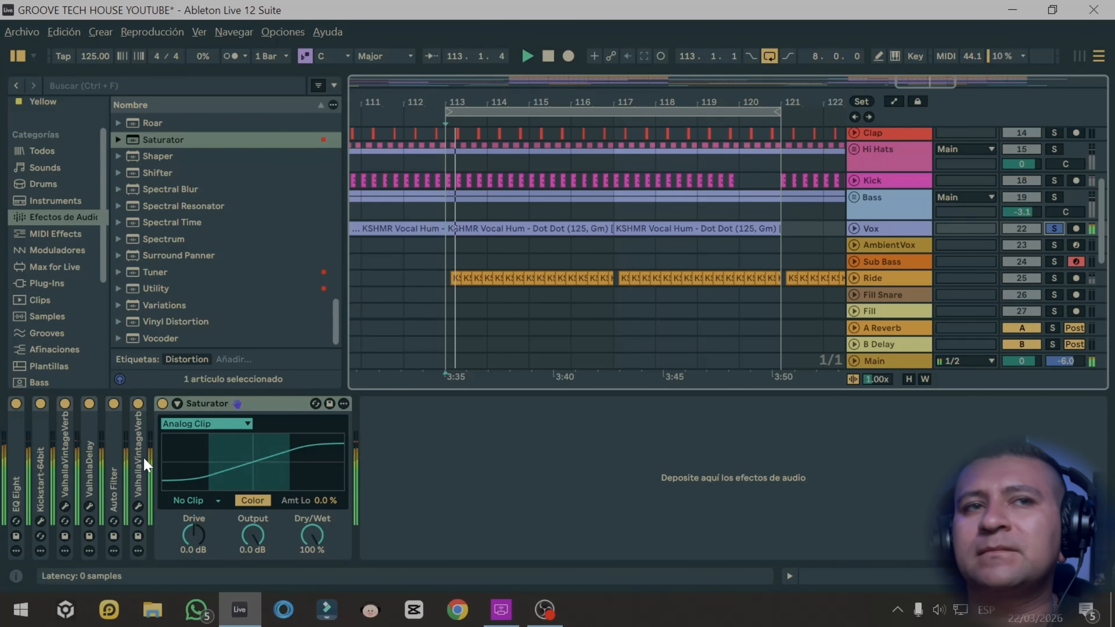
left_click_drag(195, 532, 194, 526)
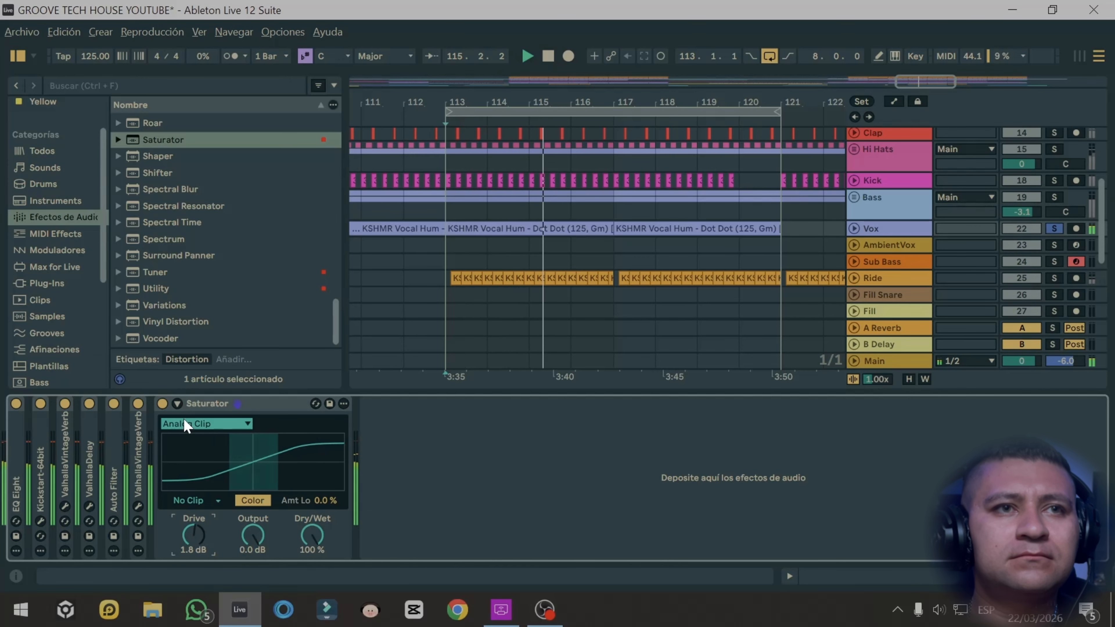
left_click(162, 403)
left_click(162, 403)
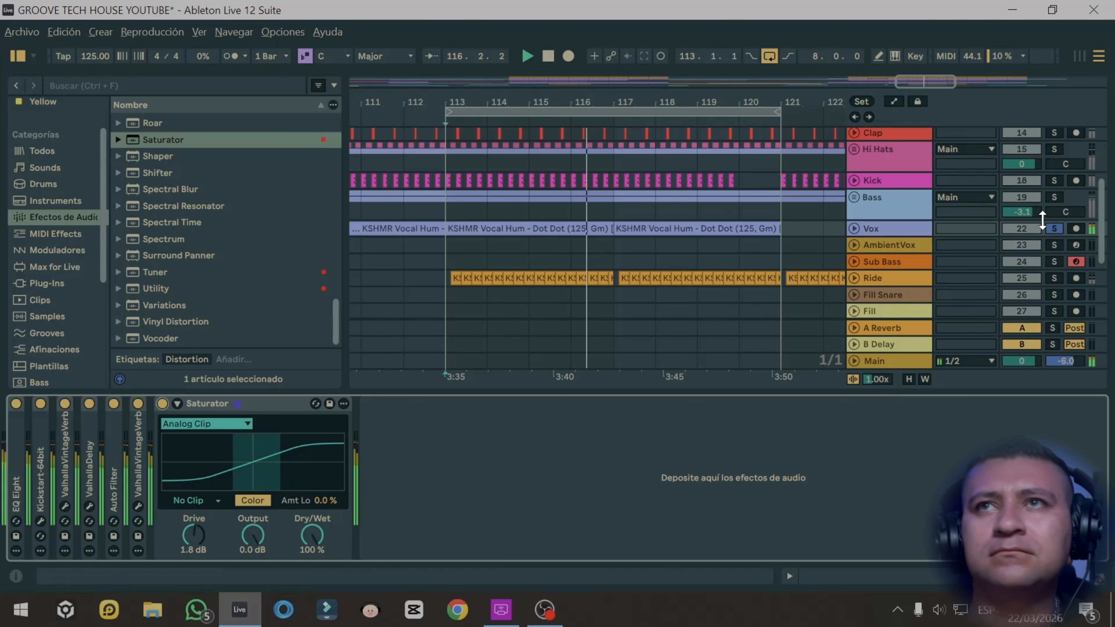
- Unsolo the Vox track, replay the full mix from bar 113 and hide the device view
left_click(1054, 229)
key("space")
key("space")
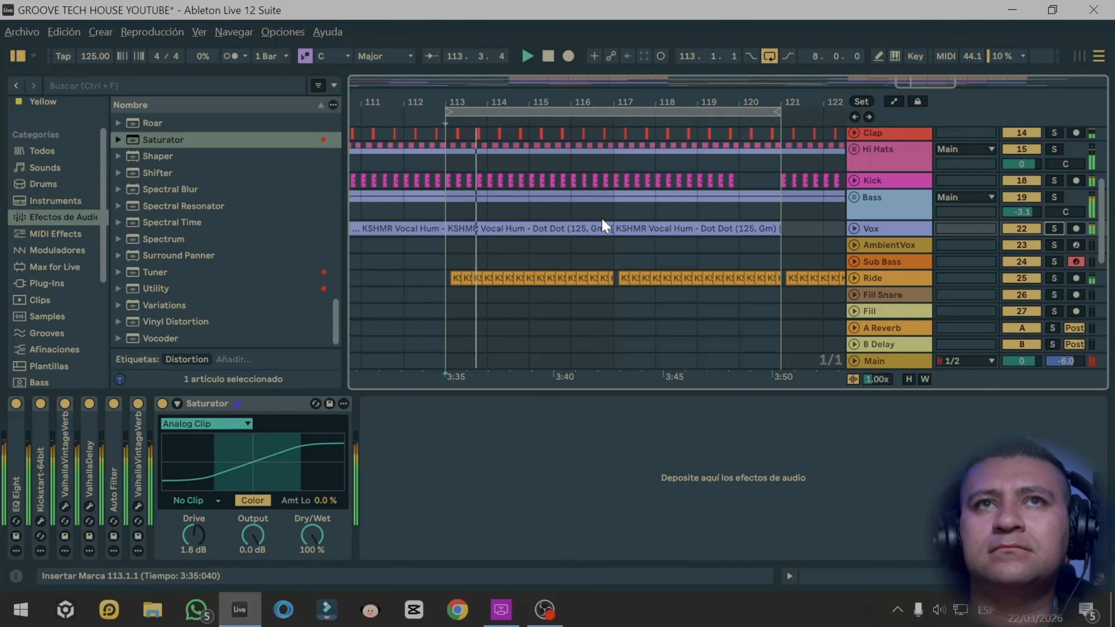
key("ctrl+alt+l")
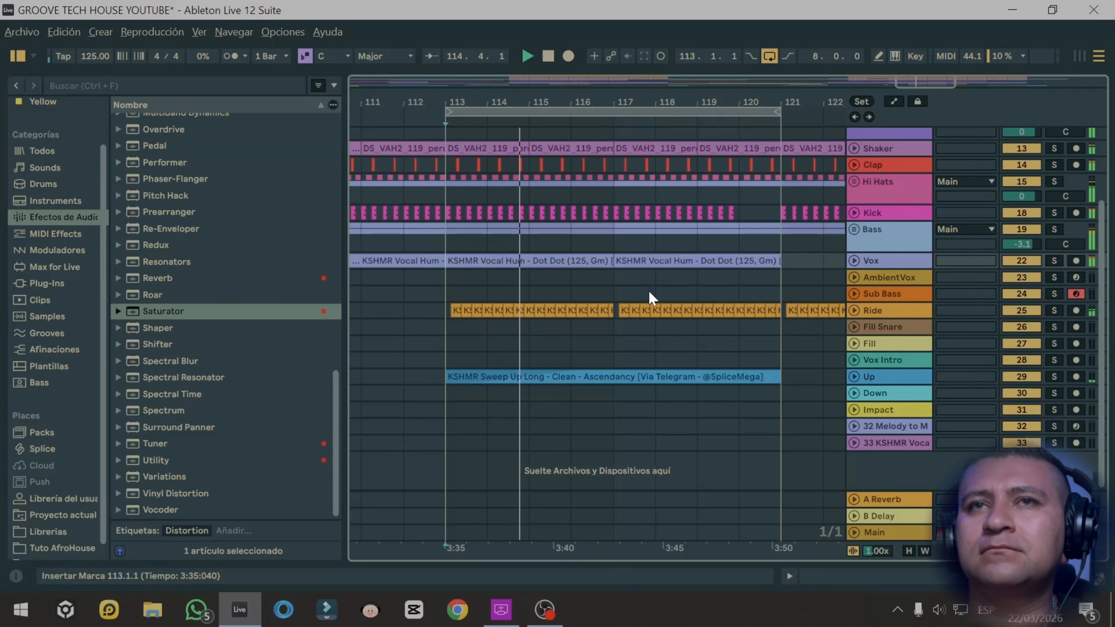
scroll(653, 303, "up", 5)
scroll(659, 351, "down", 3)
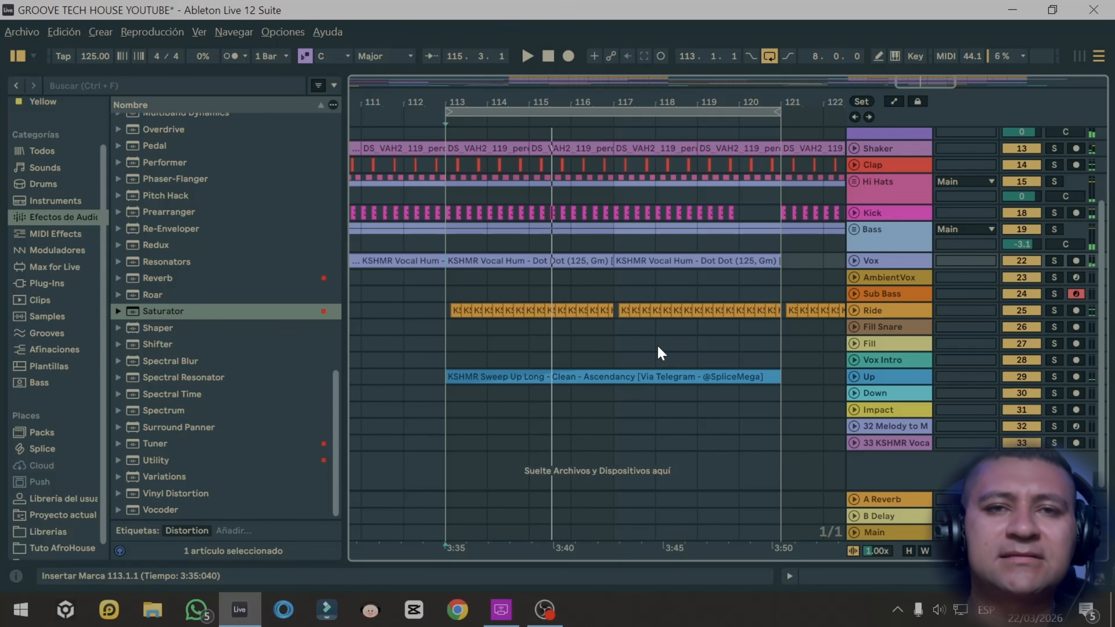
- Select the Clap track in the arrangement and solo it
scroll(306, 420, "up", 10)
scroll(773, 288, "up", 3)
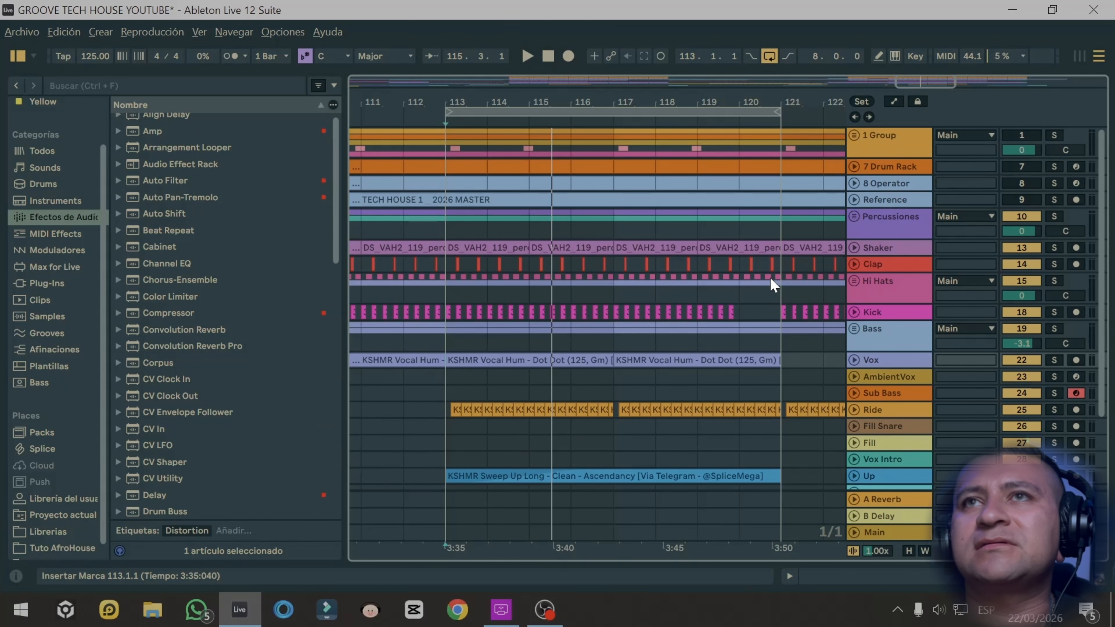
left_click(871, 264)
left_click(1052, 265)
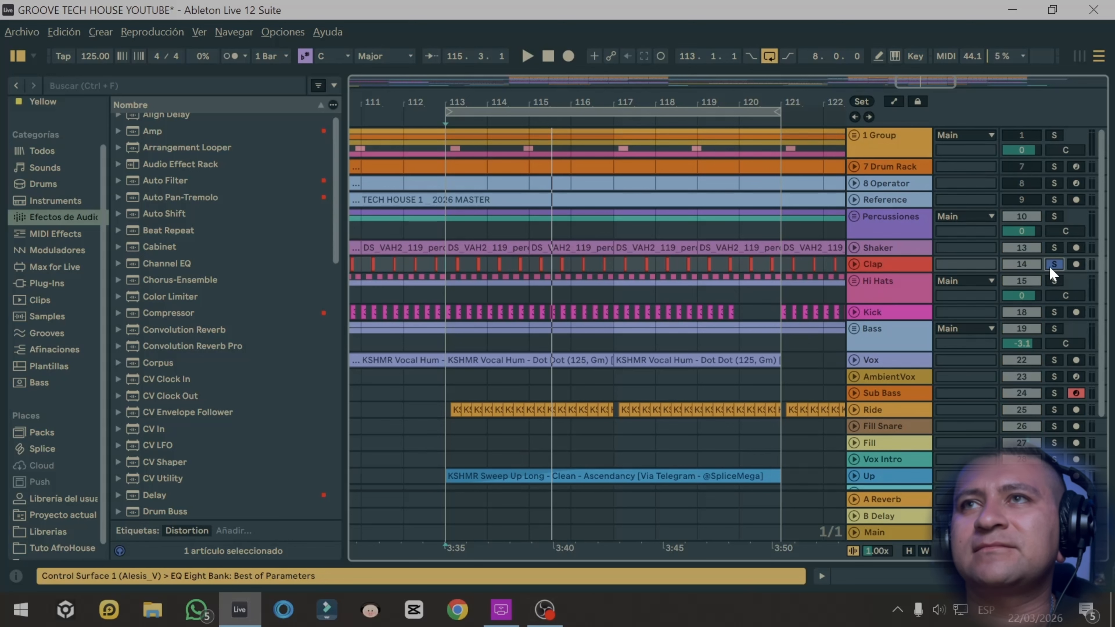
- Play the soloed Clap track, add a Saturator to it and set the Saturator's Drive to 4.0 dB
key("space")
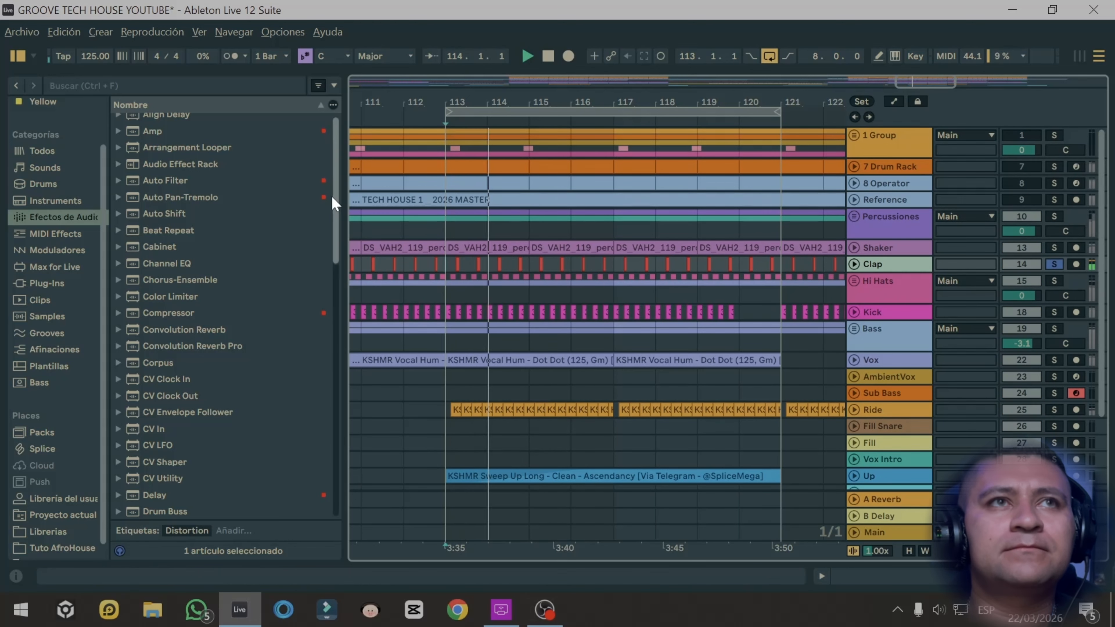
left_click_drag(335, 202, 332, 559)
left_click_drag(177, 314, 900, 263)
mouse_move(96, 535)
left_mouse_down()
mouse_move(96, 522)
mouse_move(92, 533)
left_mouse_up()
- Unsolo the Clap track and compare its Saturator bypassed and active in the full mix
left_click(1055, 264)
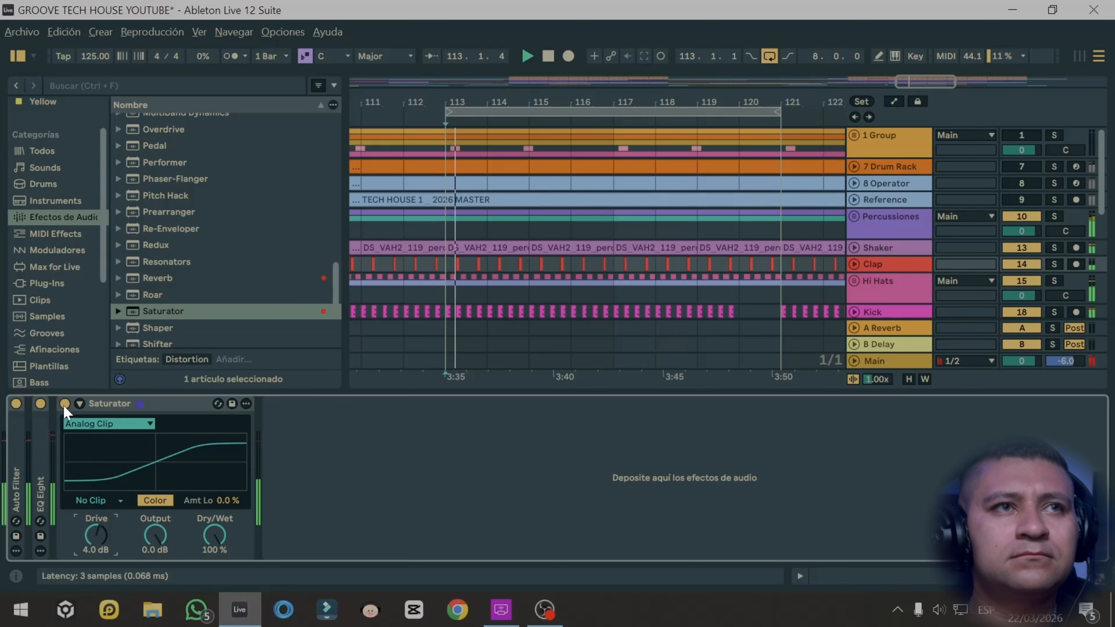
left_click(65, 404)
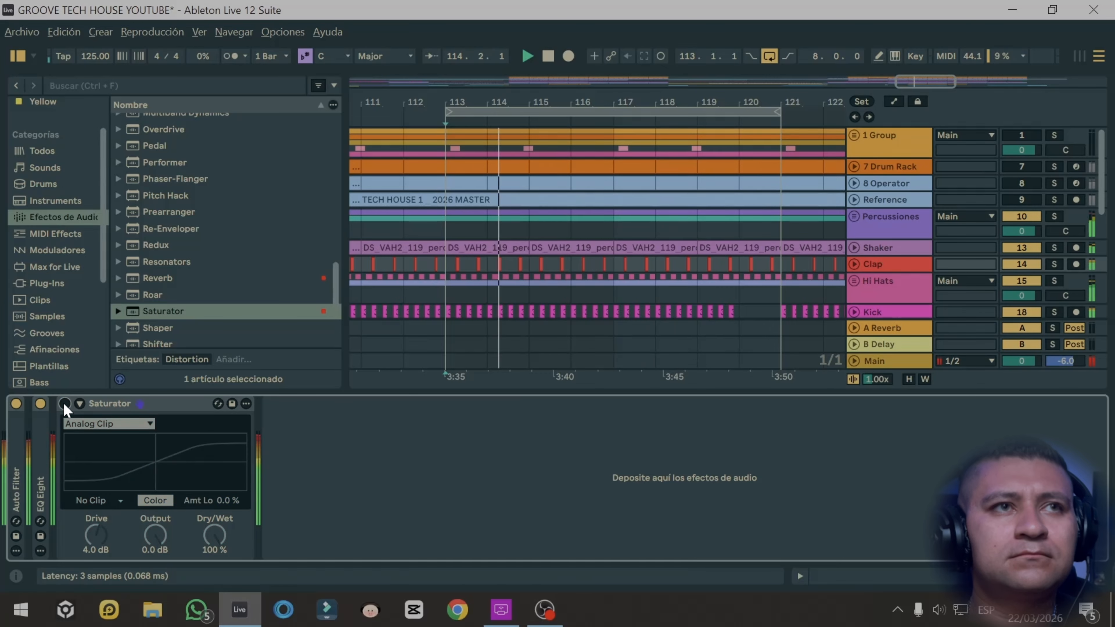
left_click(65, 403)
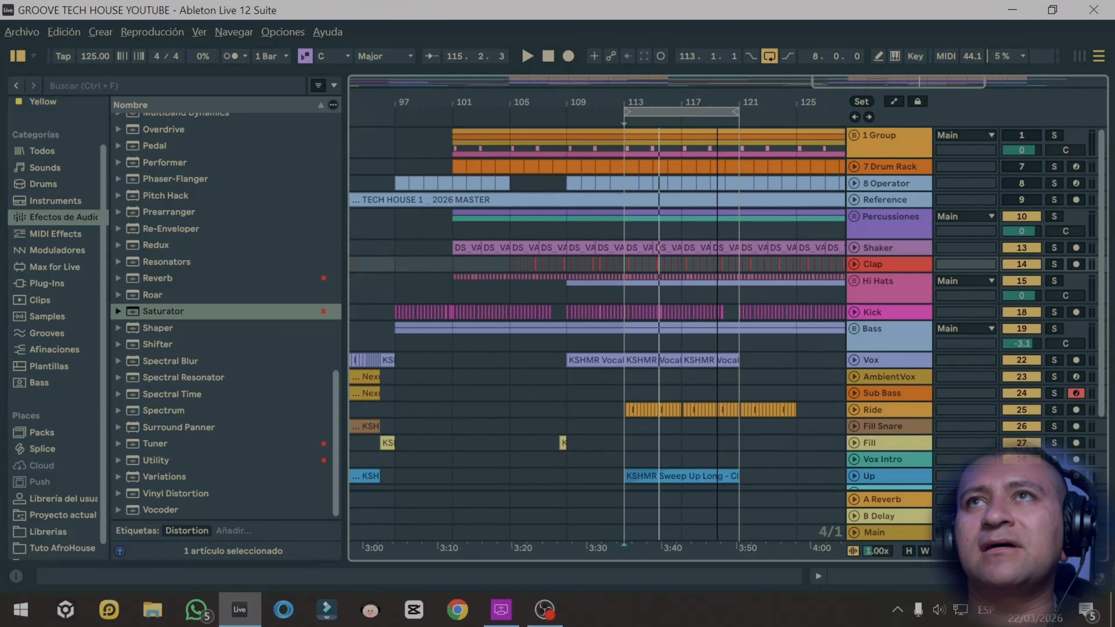
- Move the eight-bar loop to start at bar 81, play it and solo the AmbientVox track
left_click_drag(938, 78, 938, 57)
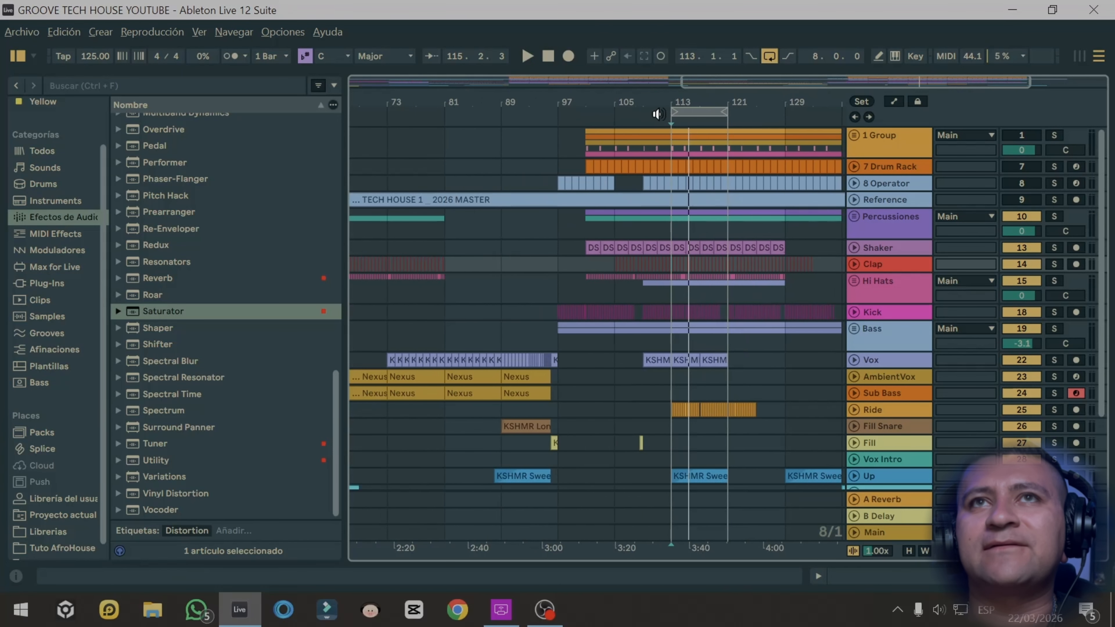
left_click_drag(690, 107, 473, 110)
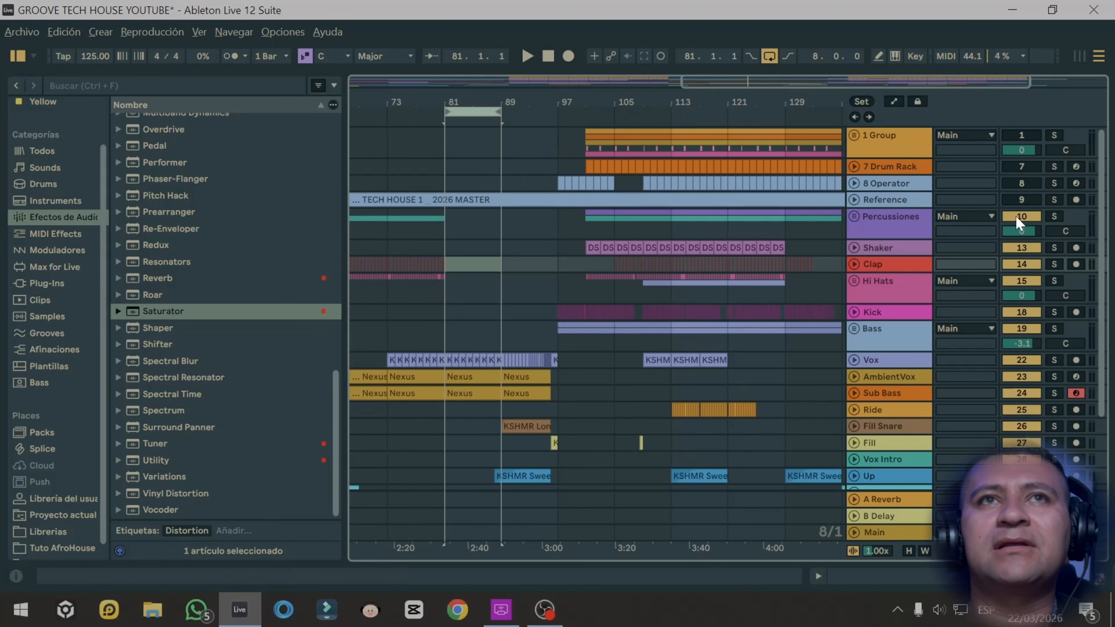
scroll(817, 392, "down", 3)
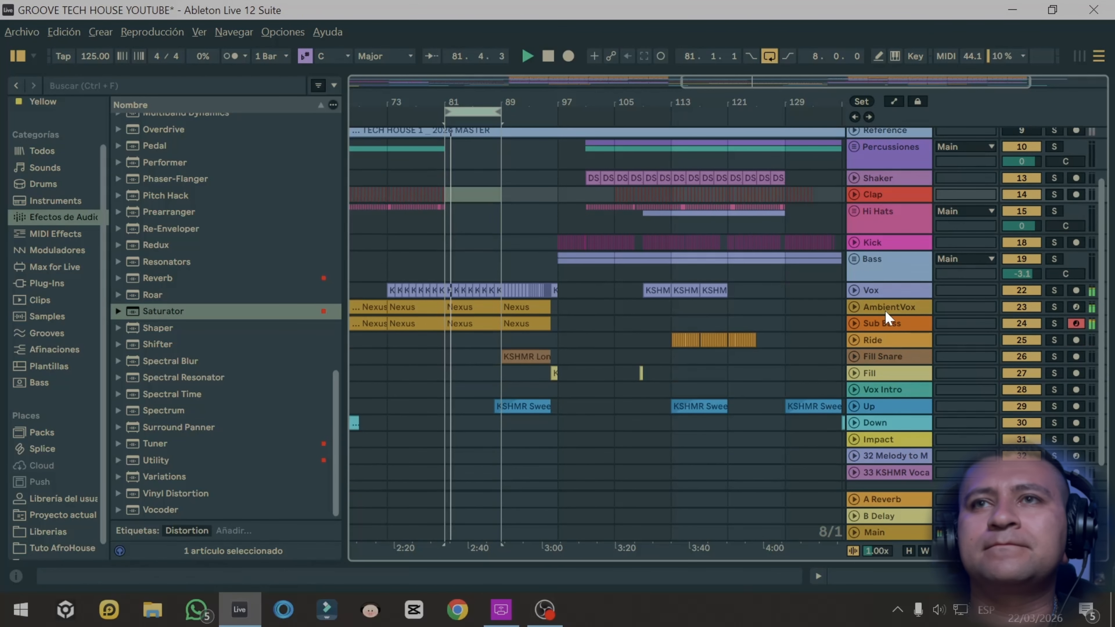
left_click(1054, 307)
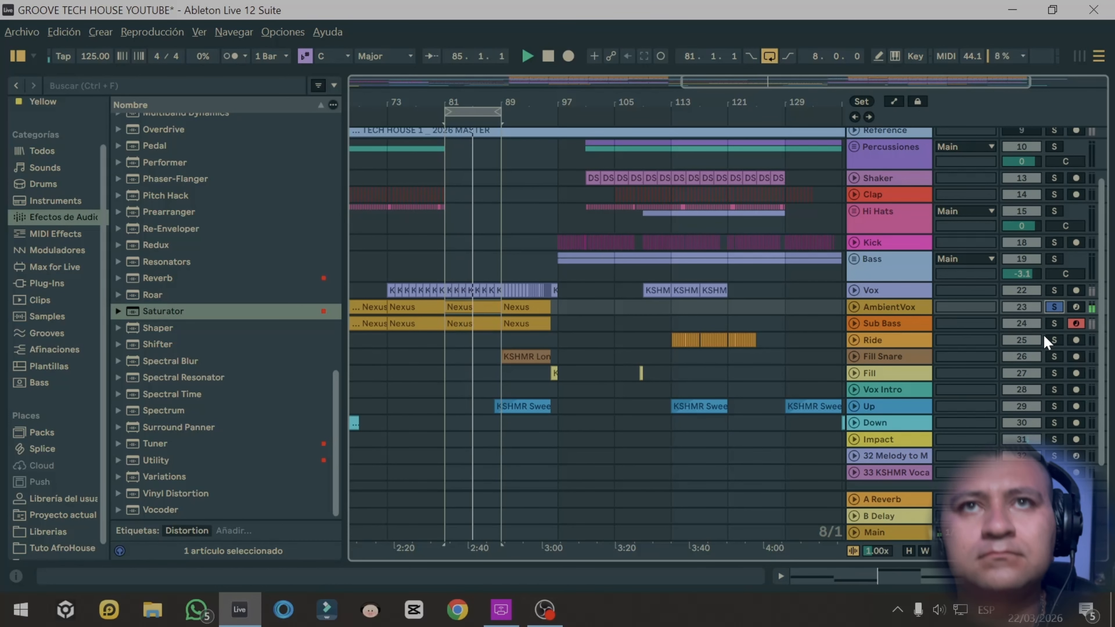
- Show the AmbientVox track's device chain and add an EQ Eight from the FX collection after Nexus
left_click(915, 312)
double_click(911, 309)
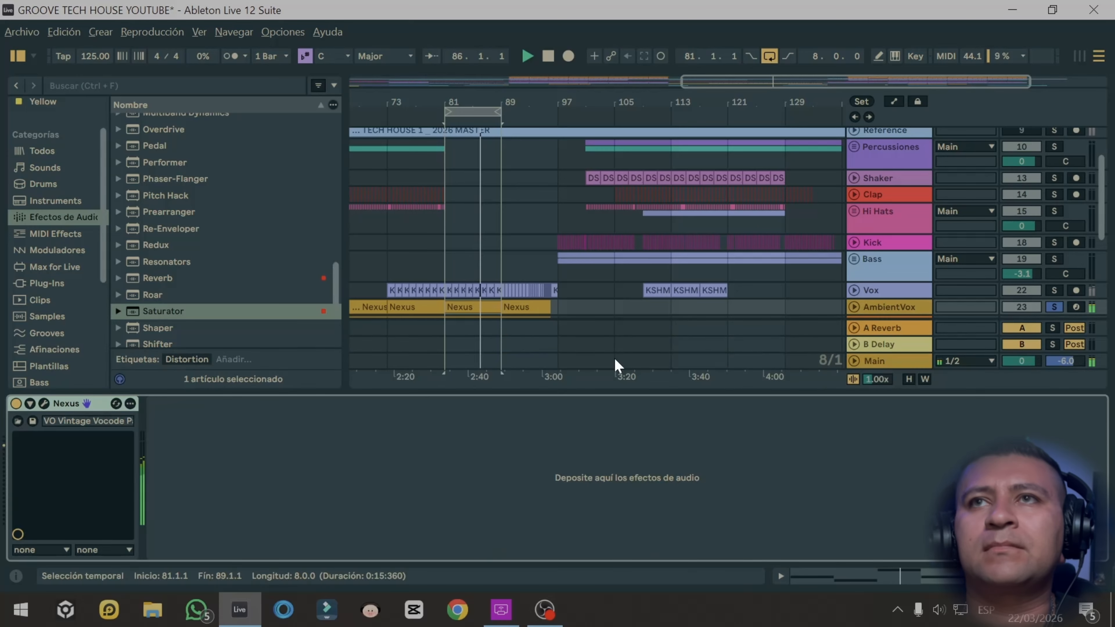
key("space")
scroll(540, 264, "down", 5)
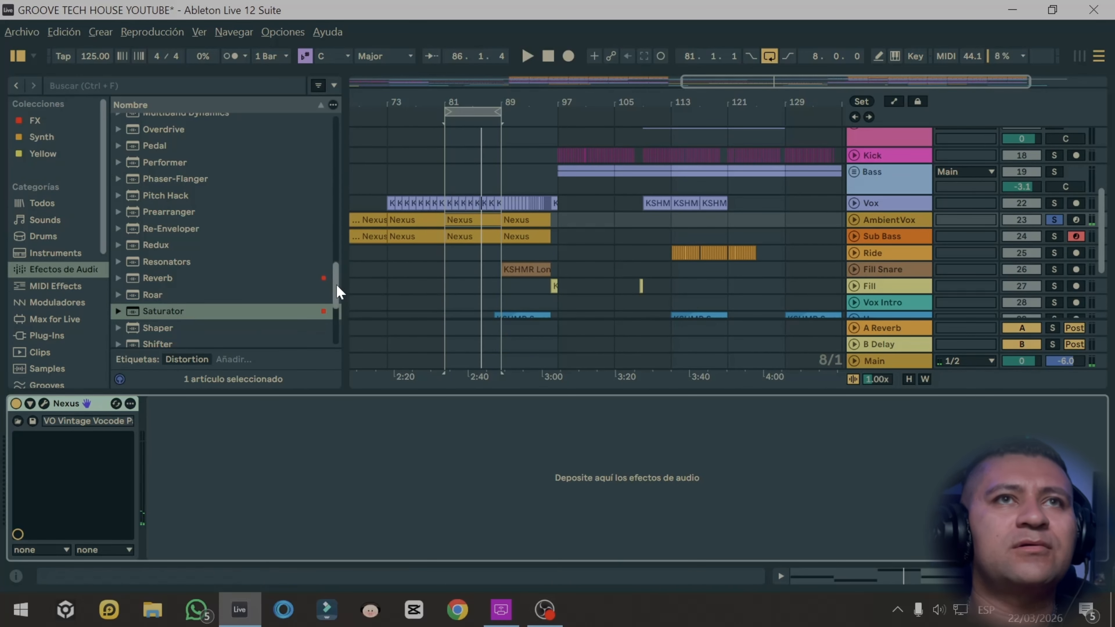
left_click_drag(334, 294, 335, 145)
left_click(35, 120)
scroll(246, 241, "down", 5)
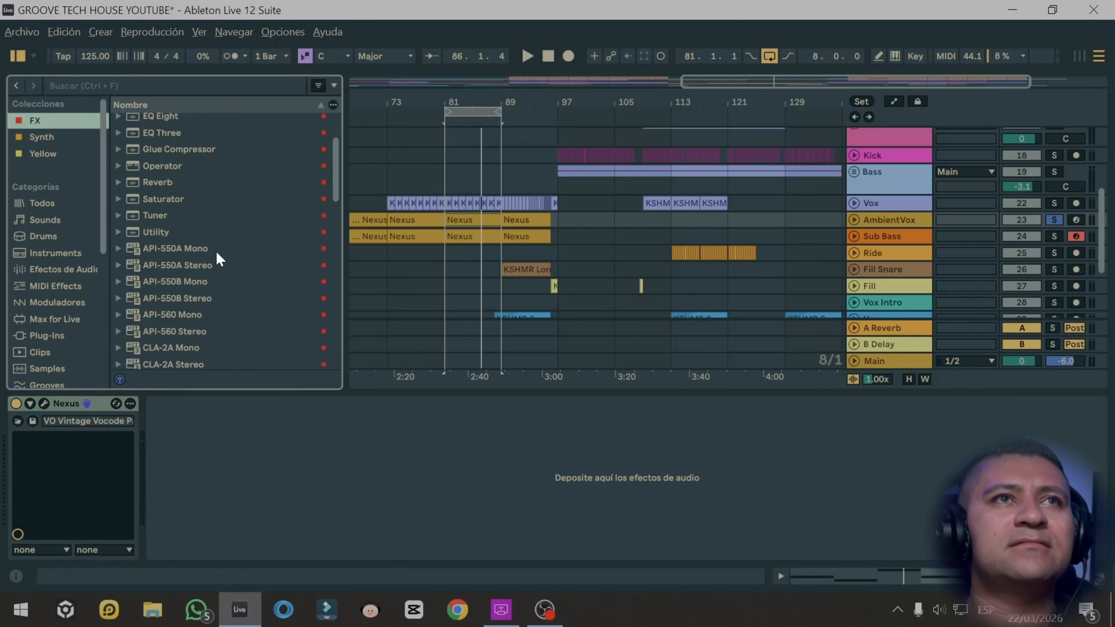
scroll(207, 252, "up", 2)
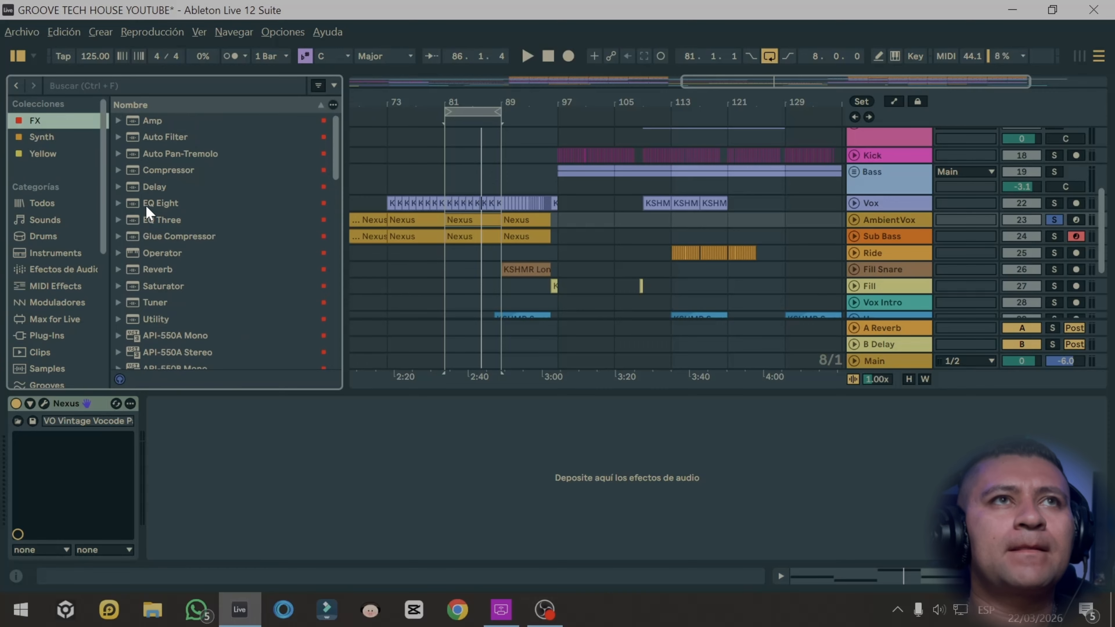
left_click_drag(147, 207, 189, 489)
- Change band 1 of the AmbientVox EQ Eight to a low-cut filter at 188 Hz
left_click(220, 536)
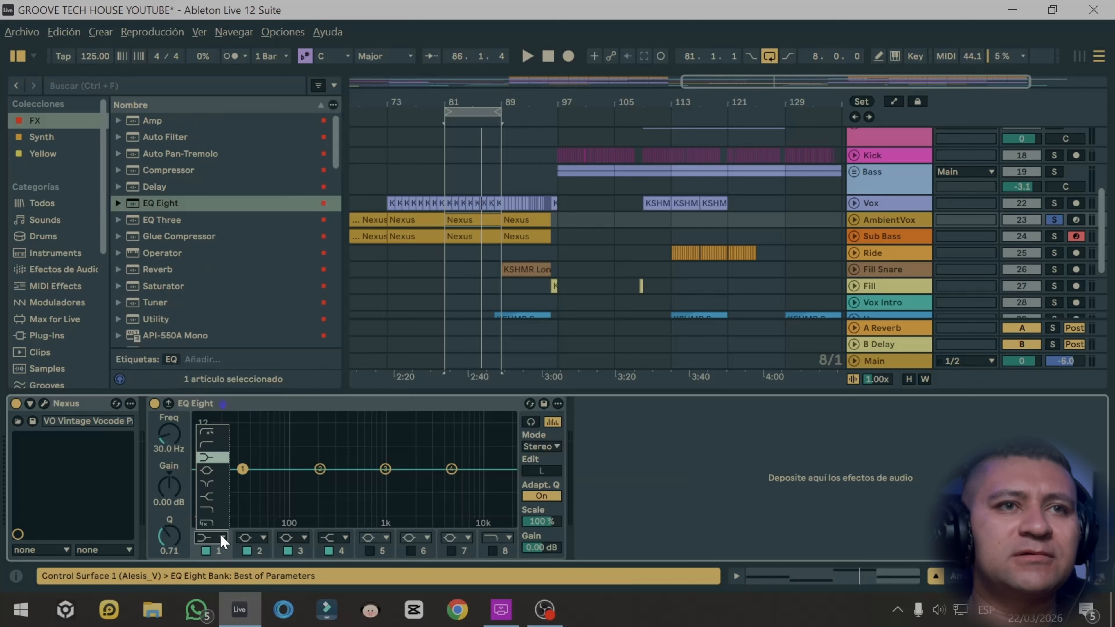
left_click(213, 445)
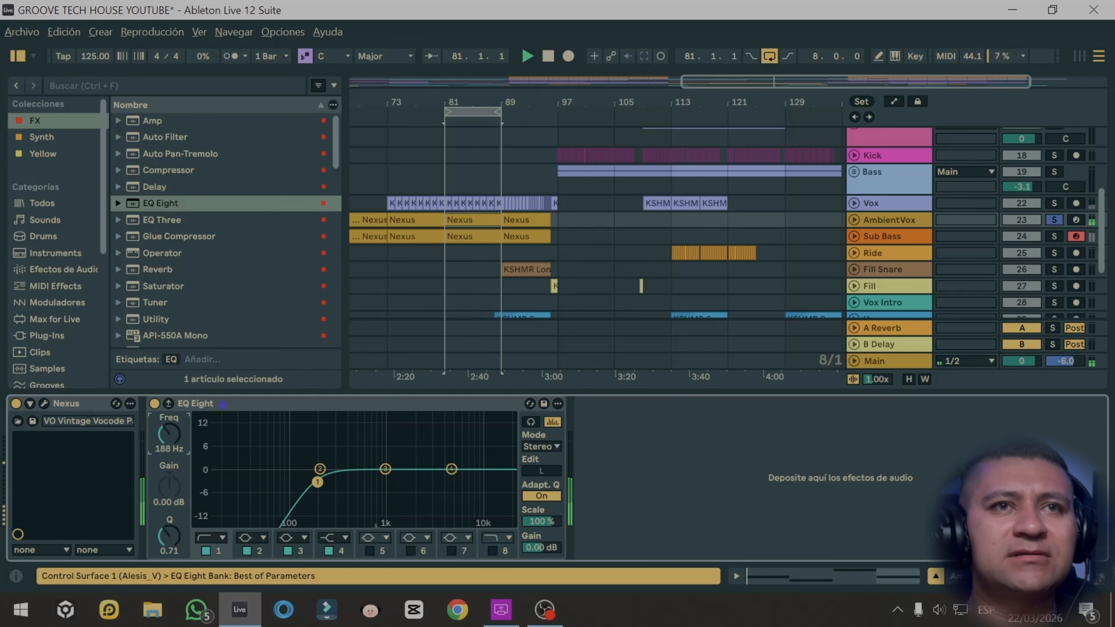
left_click_drag(317, 482, 359, 482)
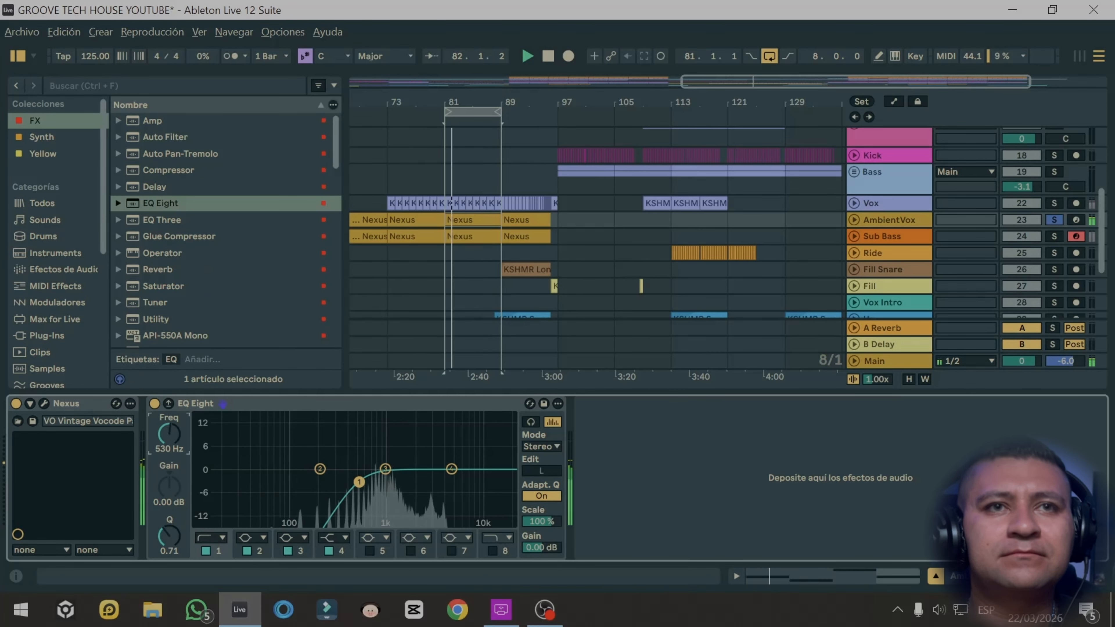
left_click_drag(169, 434, 169, 455)
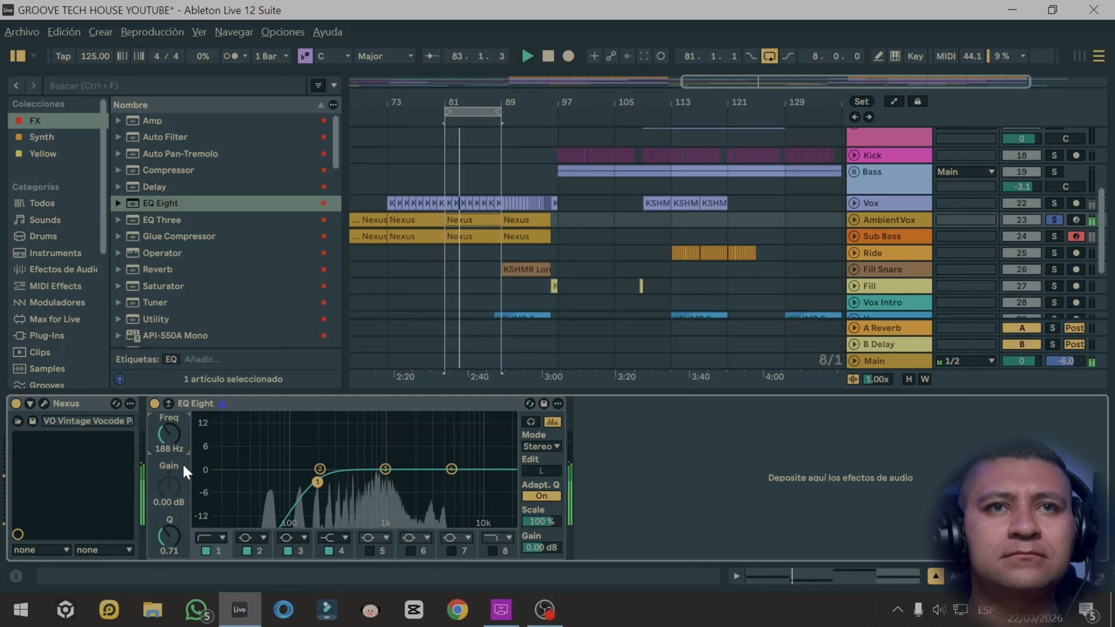
- Change band 4 of the AmbientVox EQ Eight to a high-cut filter at 3.31 kHz
left_click(351, 541)
left_click(333, 518)
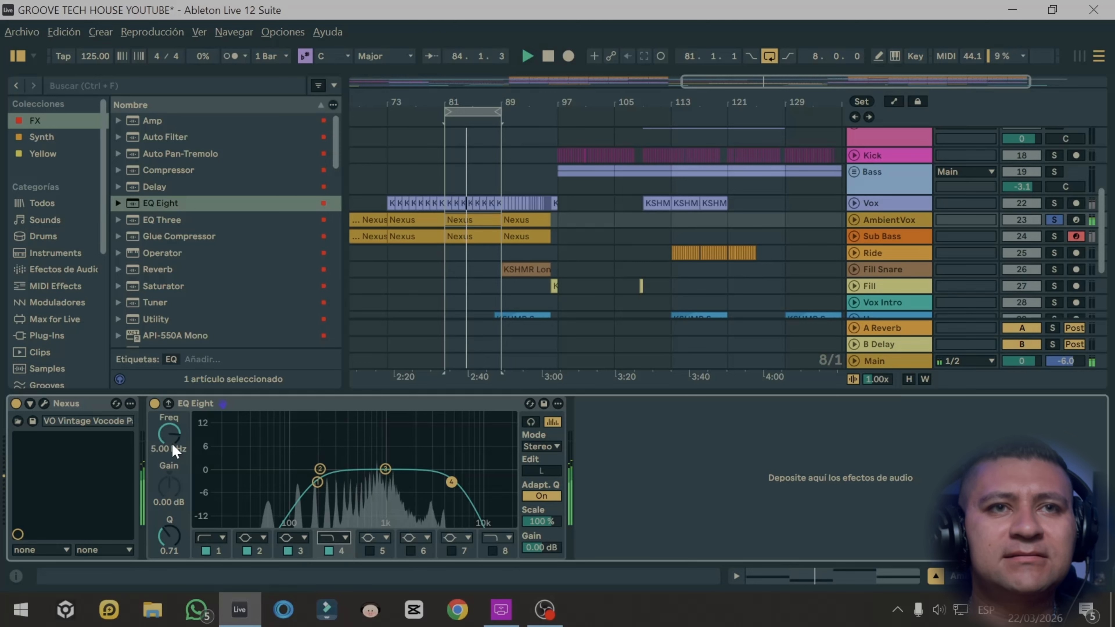
left_click_drag(175, 450, 175, 460)
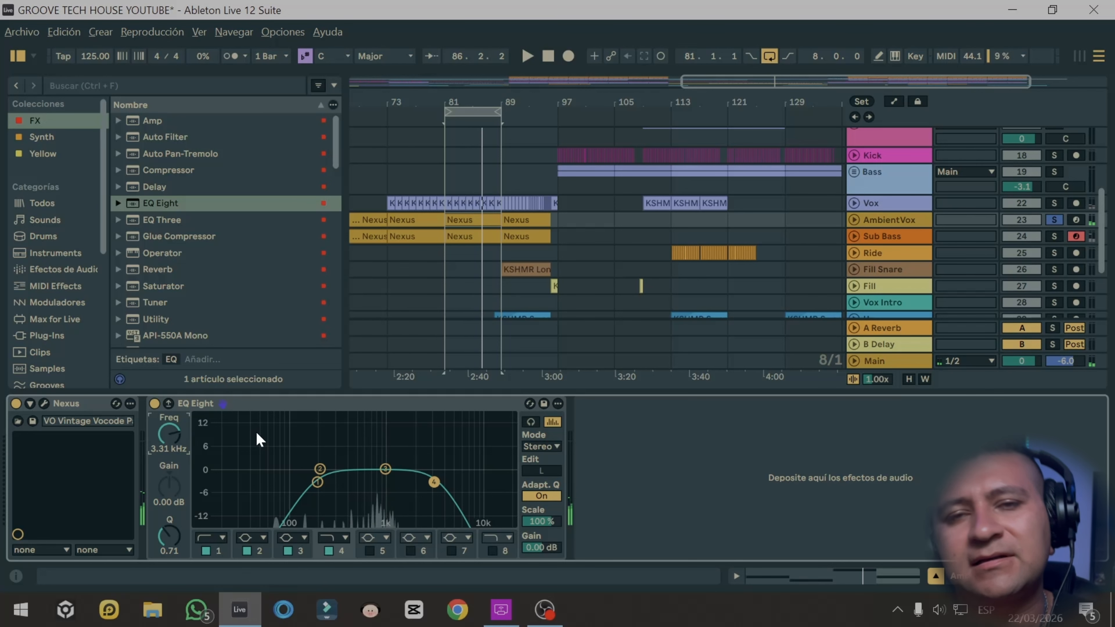
- Collapse Nexus and, during playback, refine EQ Eight band 4 to 2.90 kHz with a Q of 0.78
double_click(81, 404)
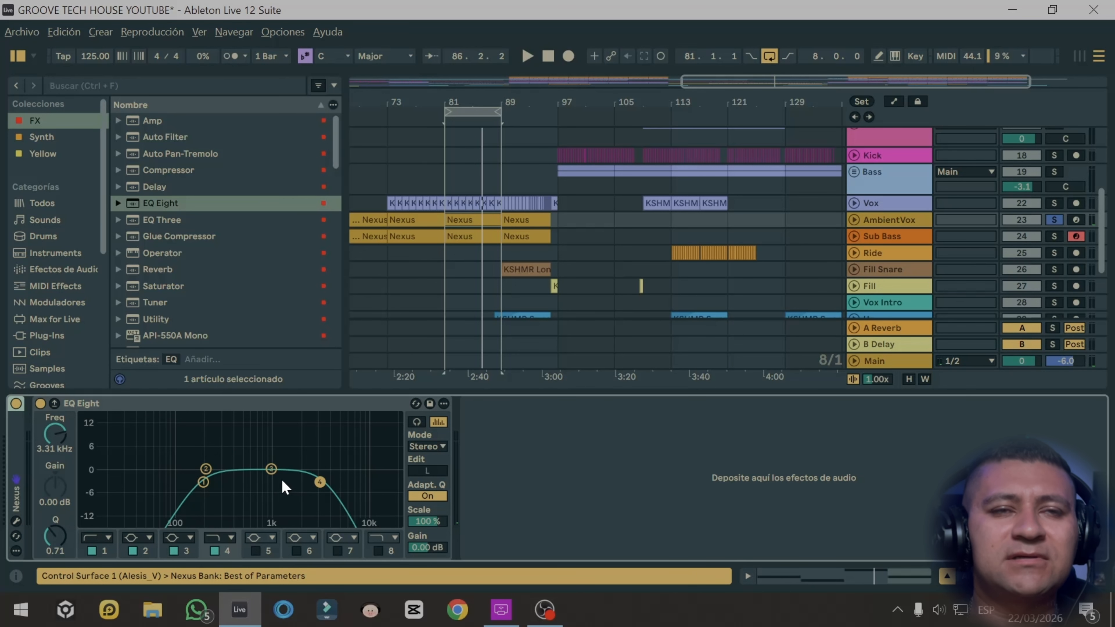
key("space")
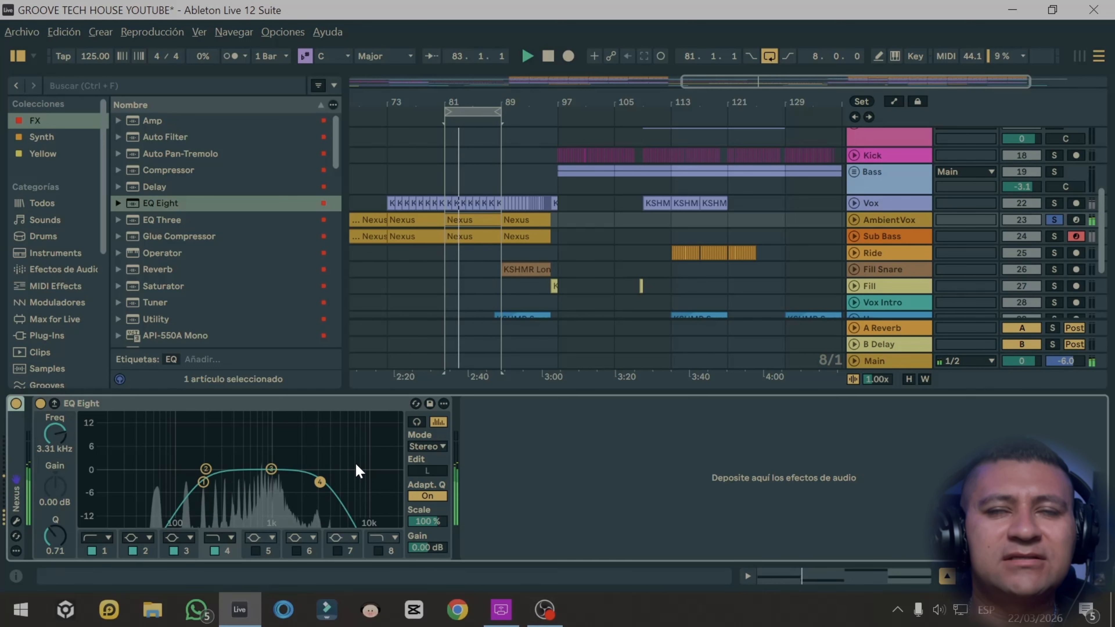
left_click_drag(320, 482, 314, 479)
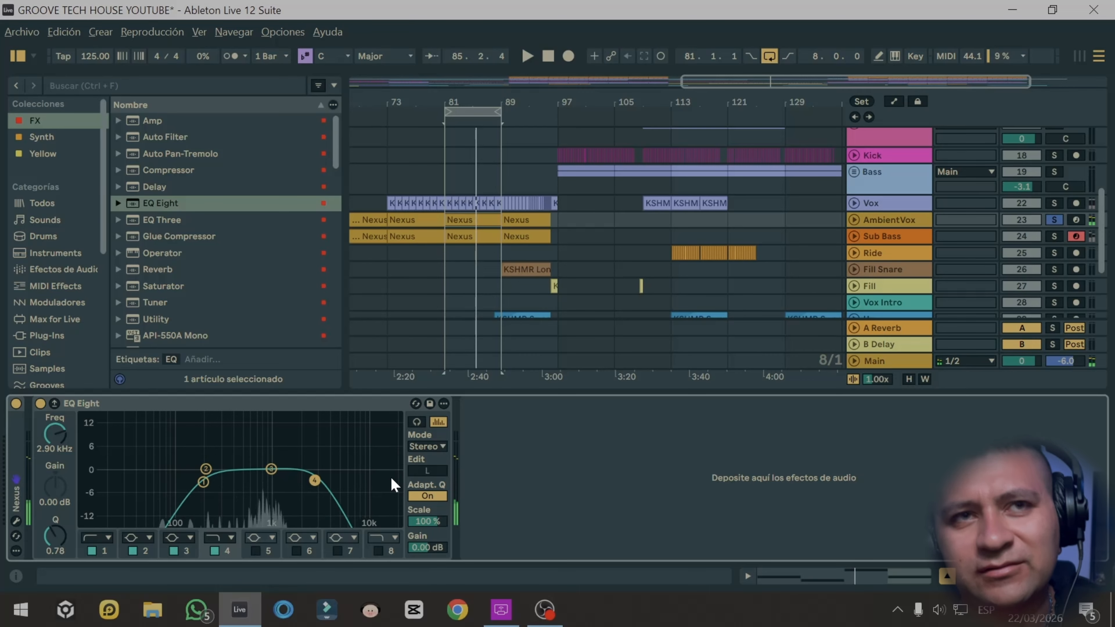
key("space")
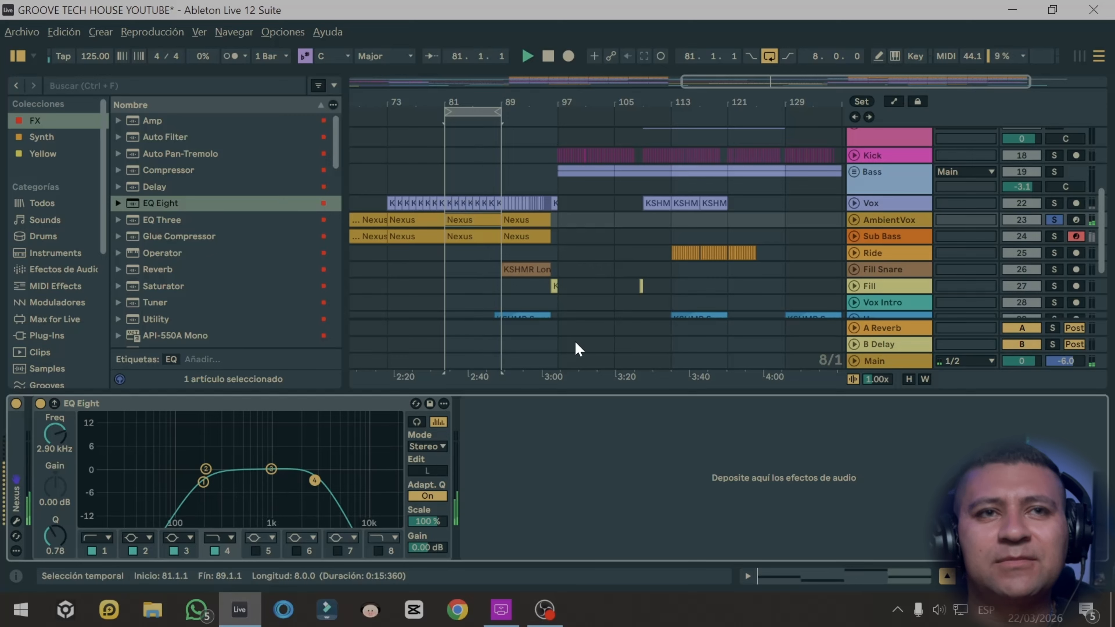
key("space")
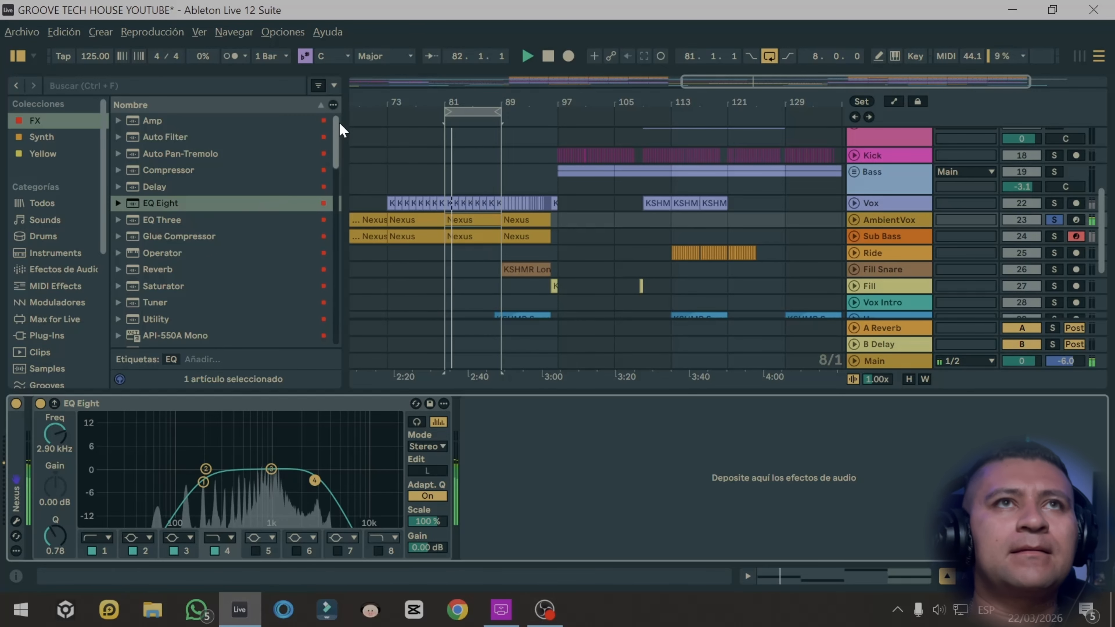
- Find Kickstart-64bit in the FX collection, add it after the AmbientVox EQ Eight and close its plug-in window
left_click_drag(339, 124, 338, 152)
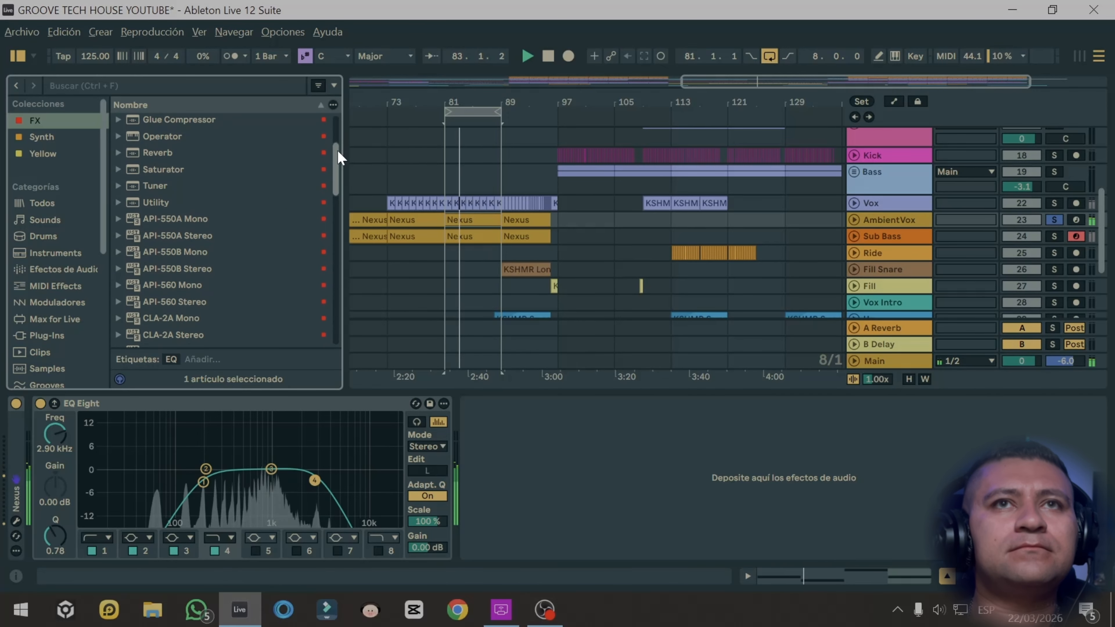
scroll(296, 187, "down", 4)
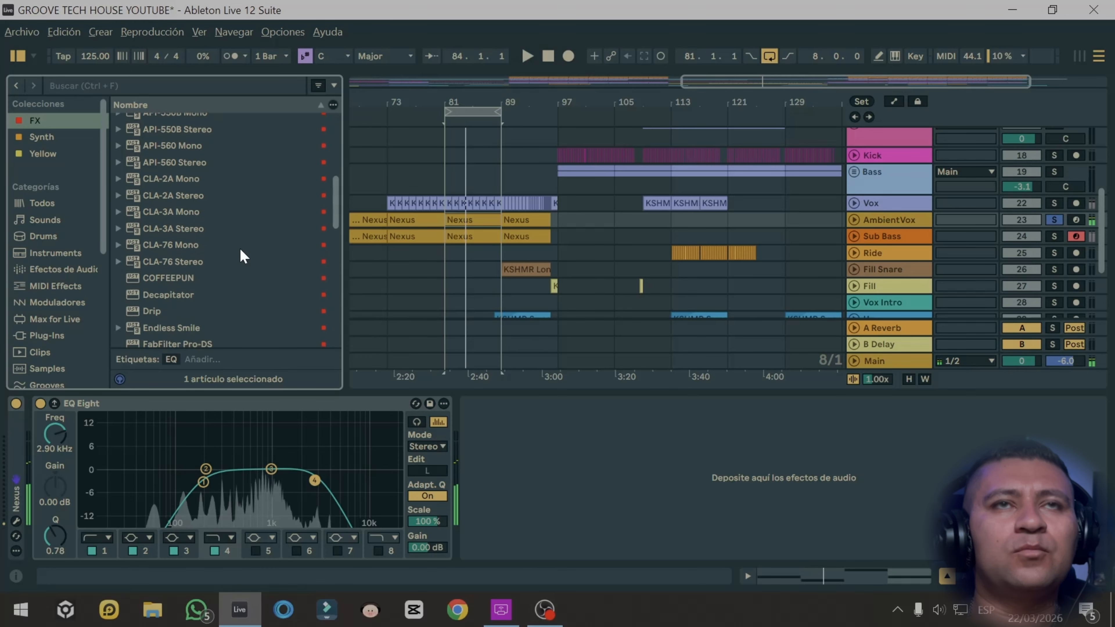
scroll(241, 249, "down", 4)
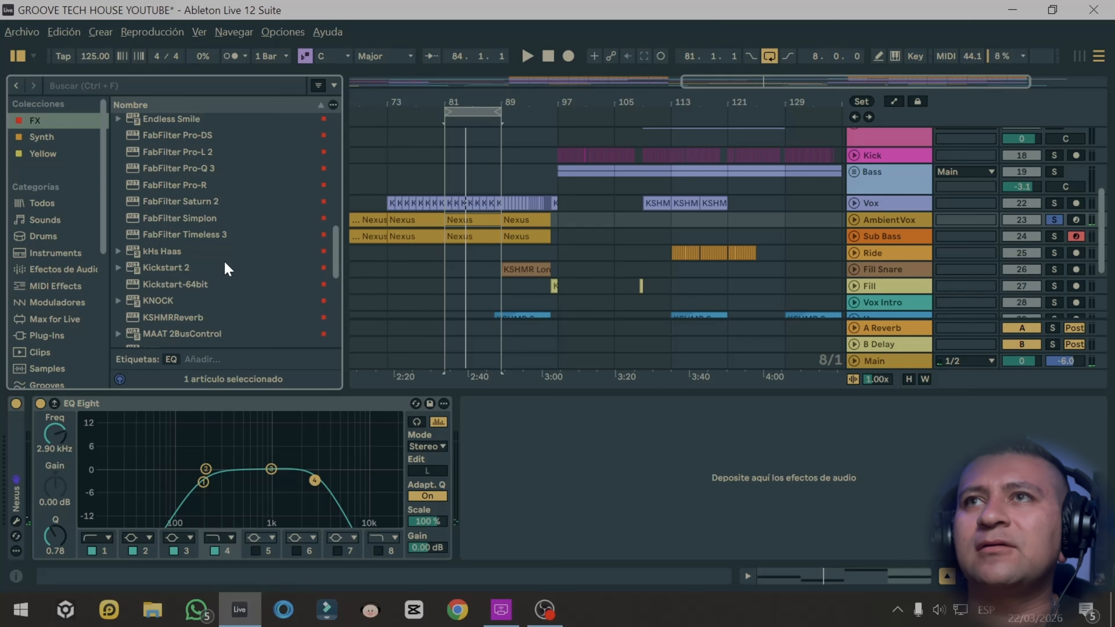
scroll(223, 251, "down", 2)
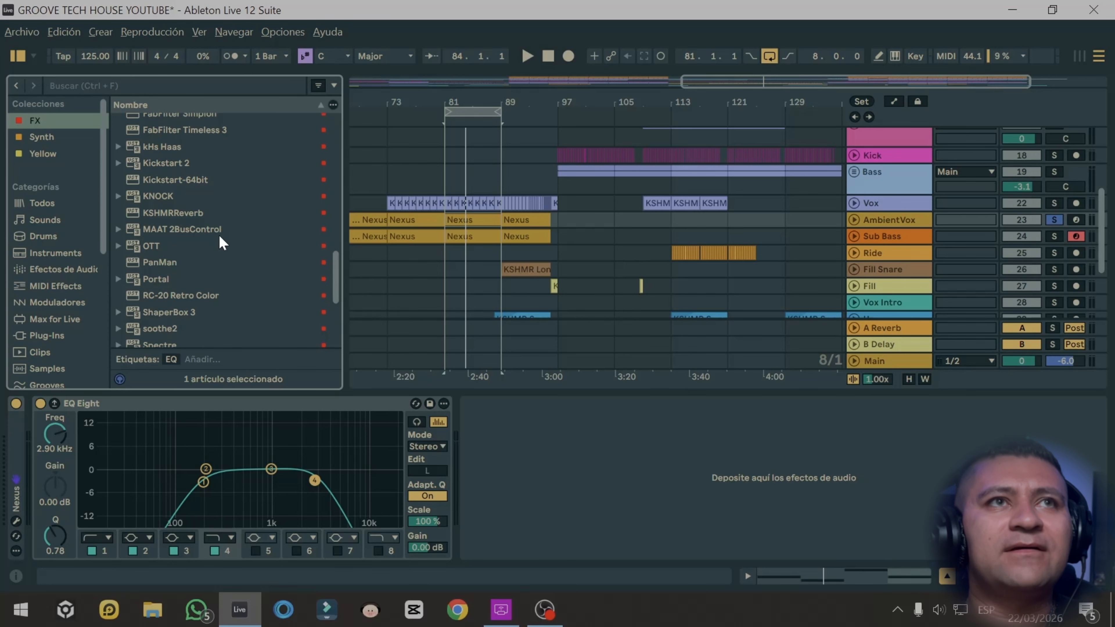
scroll(221, 228, "up", 1)
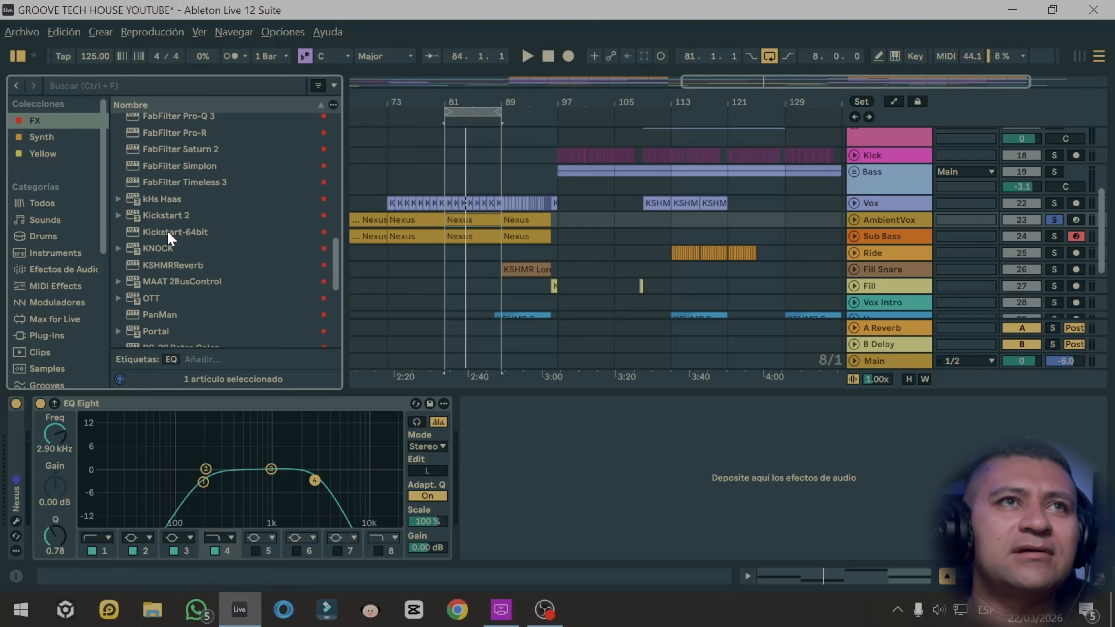
left_click(227, 228)
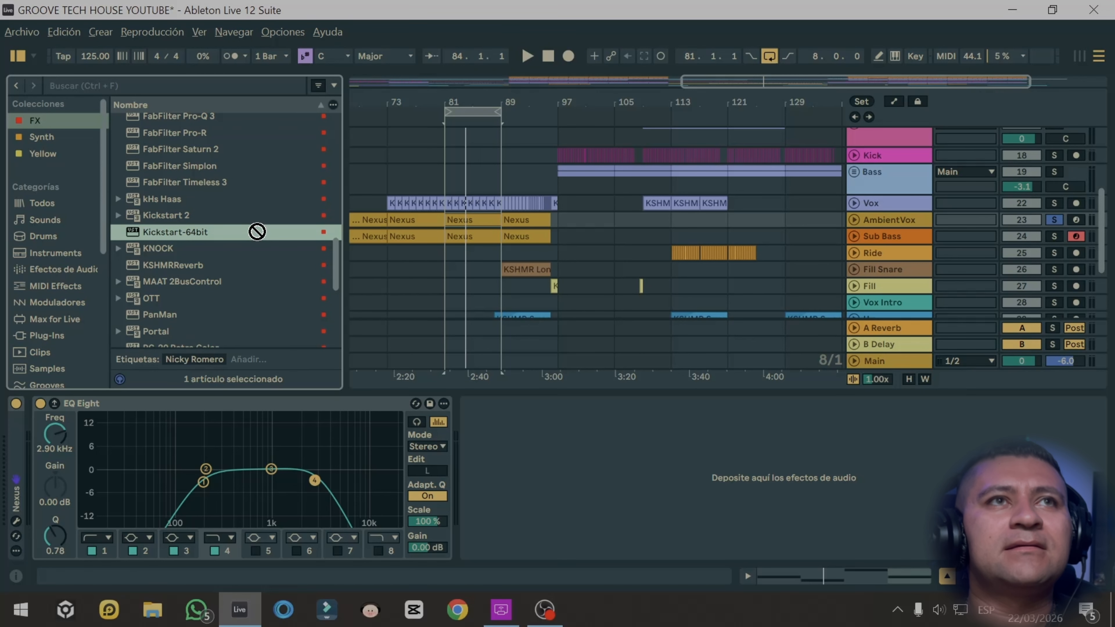
left_click(332, 411)
key("space")
left_click(551, 72)
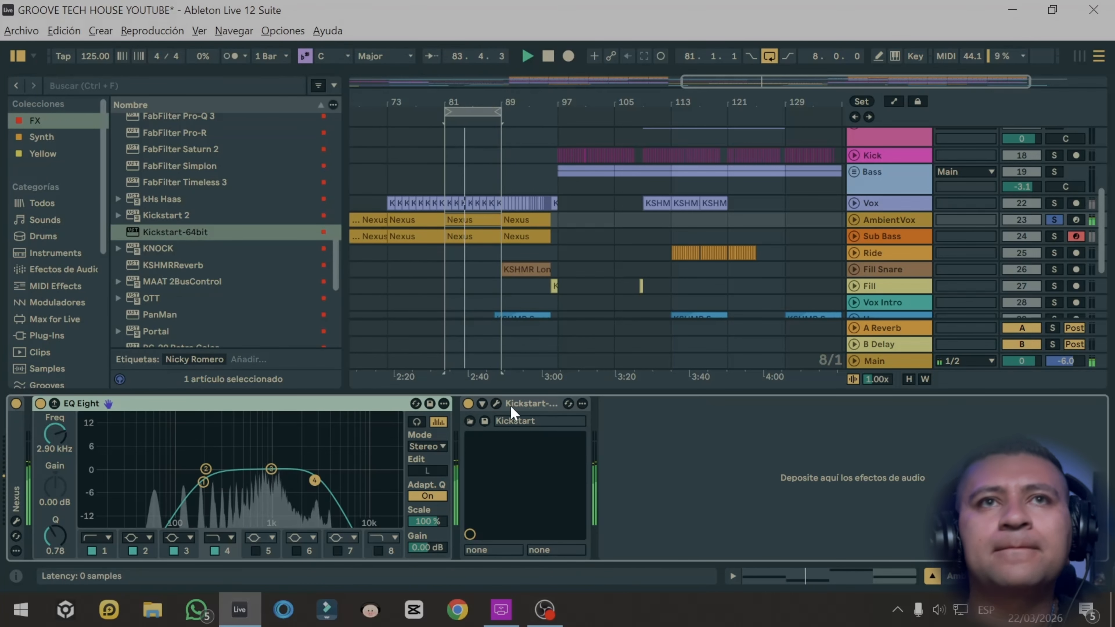
- Set Kickstart's Mix to 72% on AmbientVox, close its window and collapse the EQ Eight and Kickstart devices
left_click(499, 405)
left_click_drag(117, 236, 117, 269)
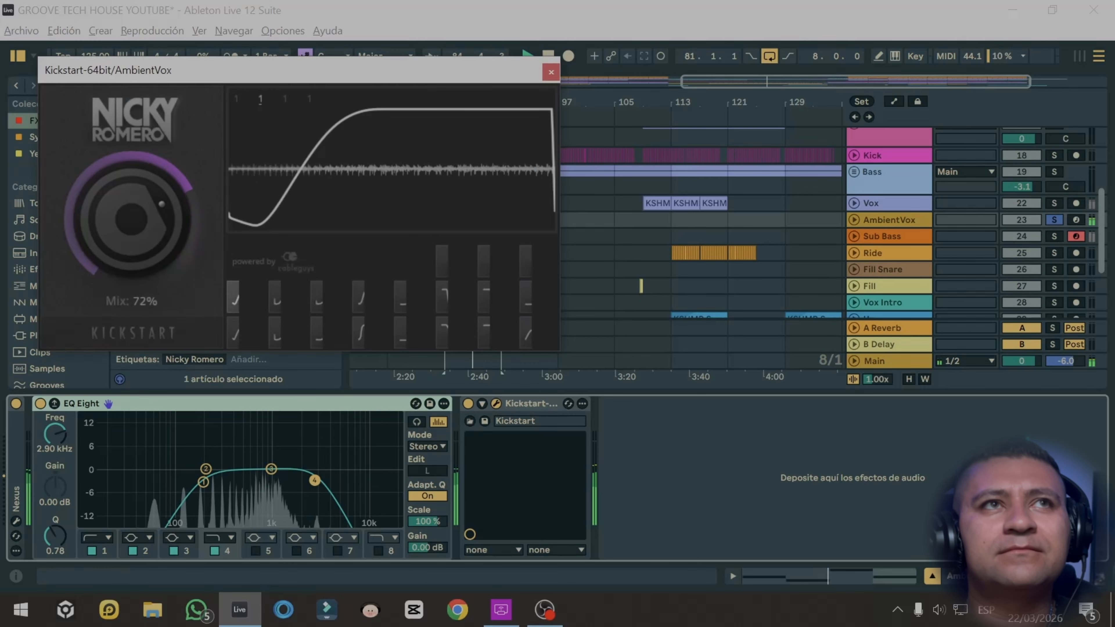
left_click(551, 72)
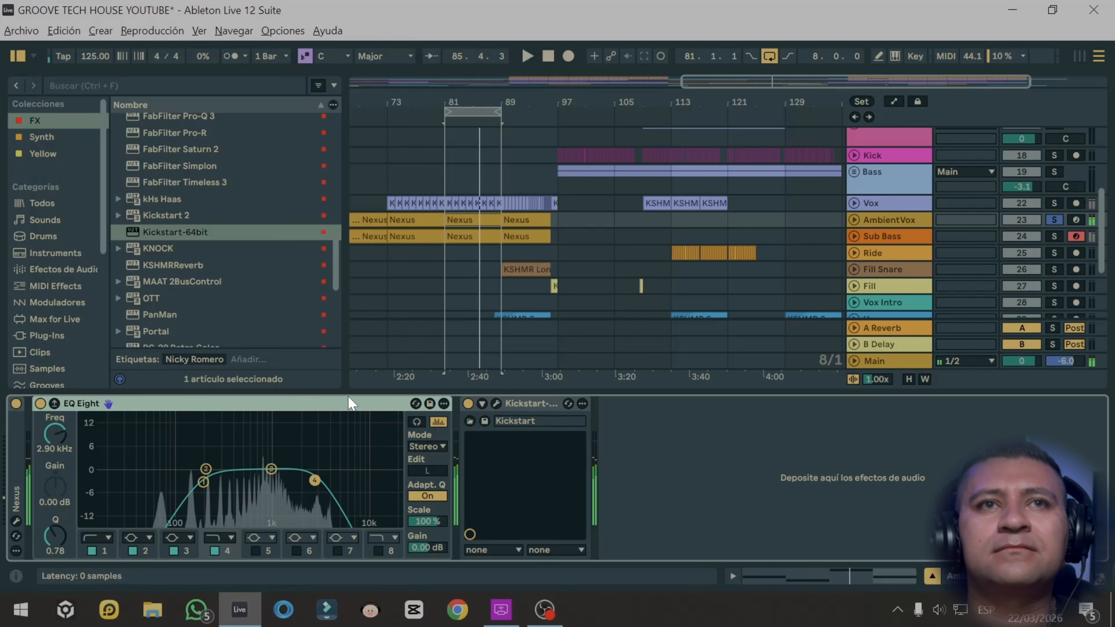
double_click(349, 403)
double_click(127, 408)
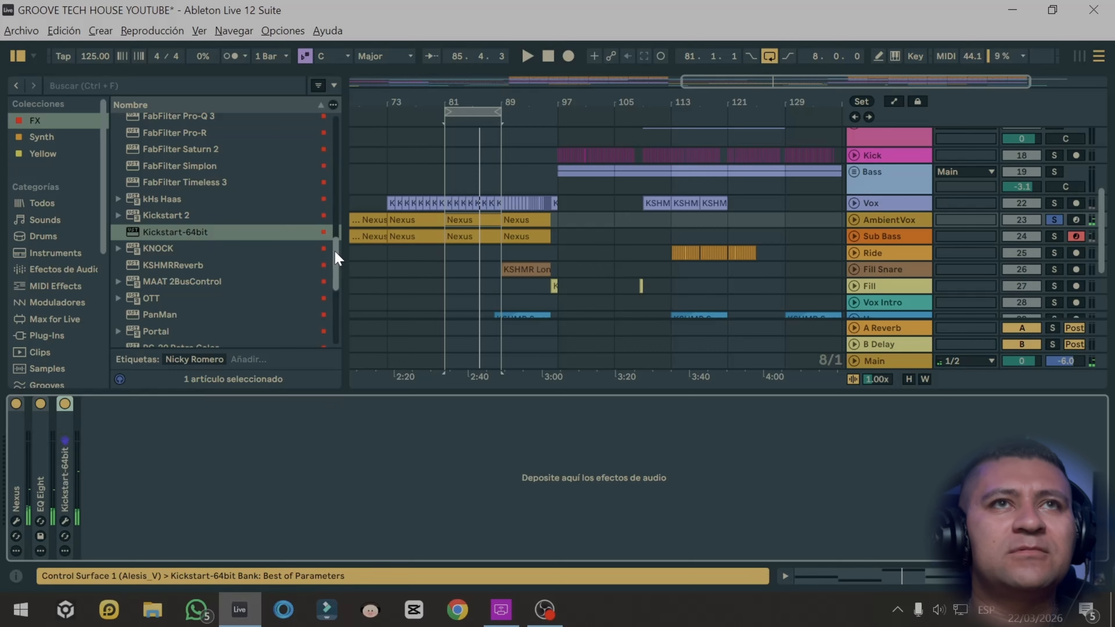
- Add a Saturator at the end of the AmbientVox device chain and set its Drive to 5.9 dB
left_click_drag(336, 249, 327, 115)
left_click_drag(175, 286, 246, 469)
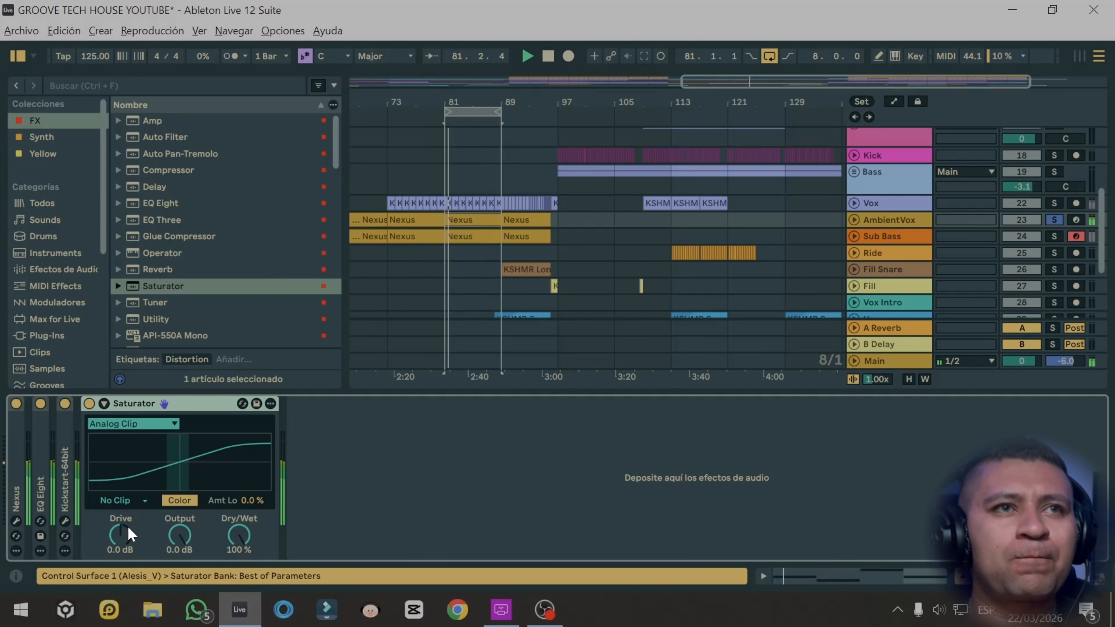
left_click_drag(123, 536, 124, 521)
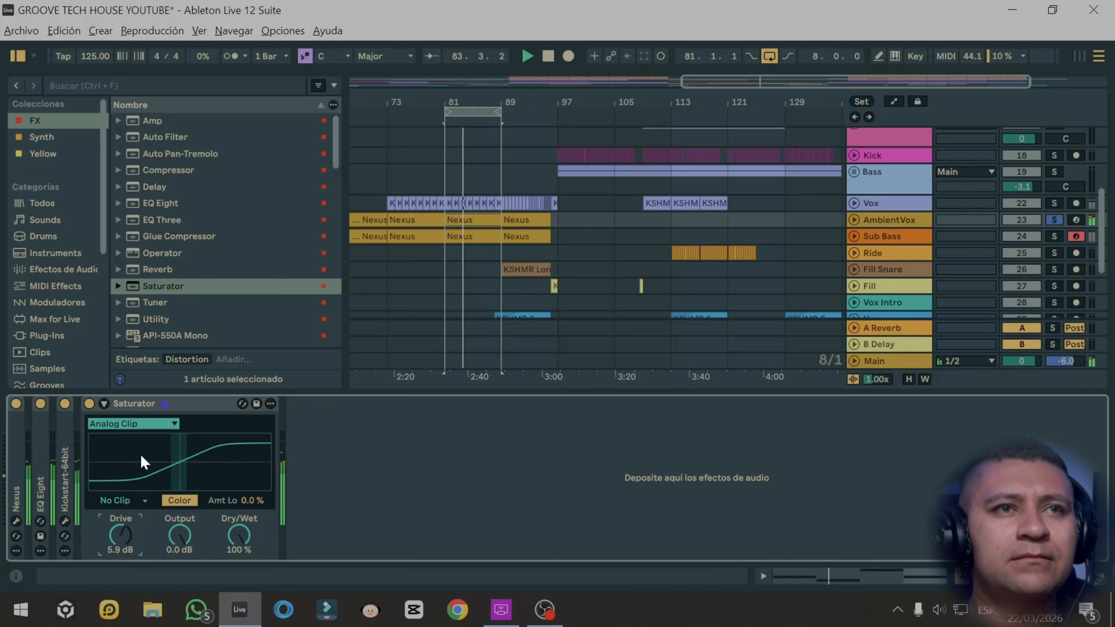
- Set the AmbientVox Saturator to the Soft Sine curve with a Drive of 4.3 dB, and unsolo the track
left_click(137, 425)
left_click(134, 441)
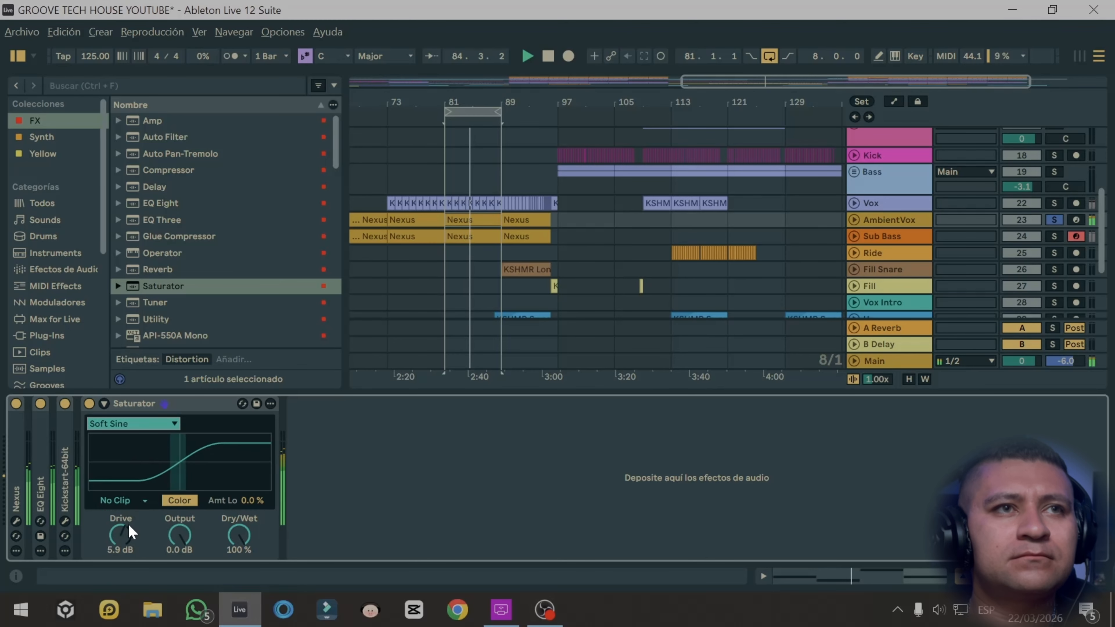
left_click_drag(120, 534, 120, 541)
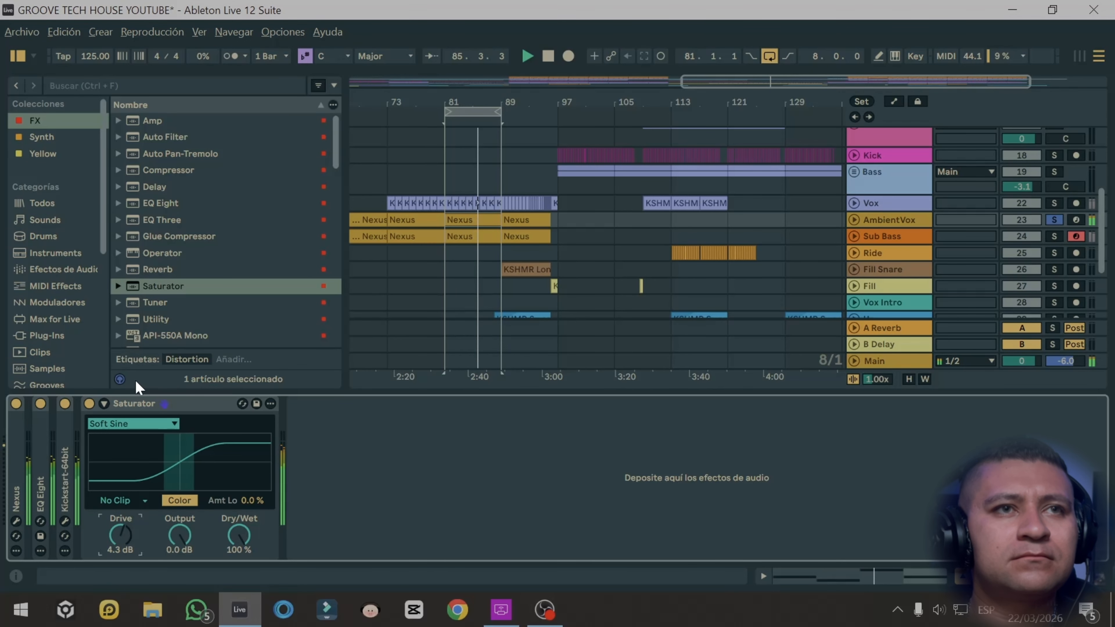
left_click(1052, 222)
key("space")
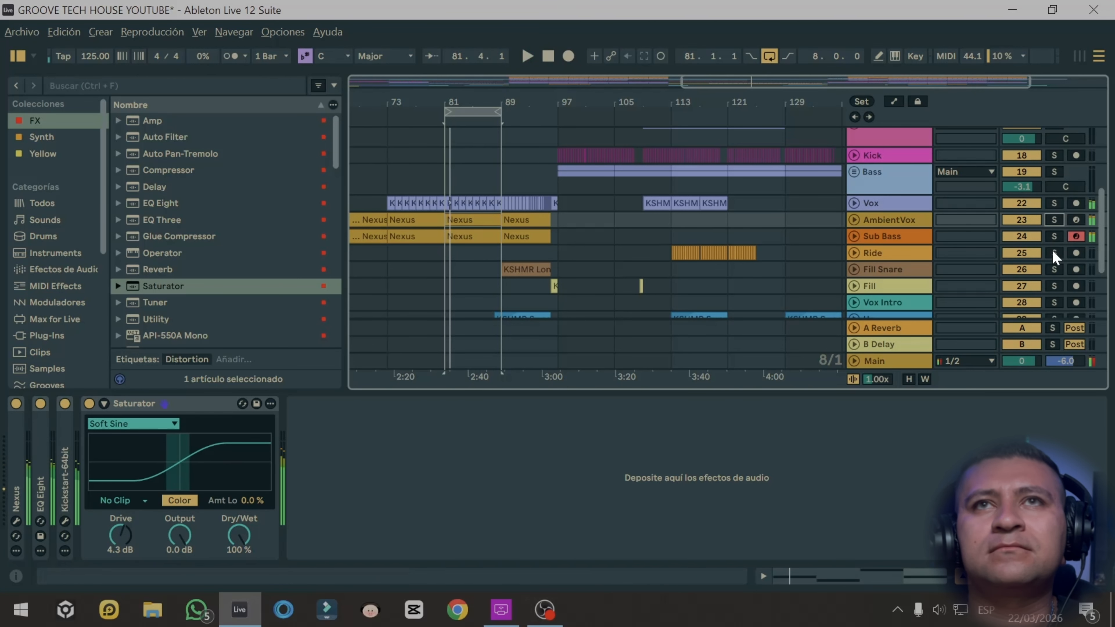
- Solo the Sub Bass track, add an EQ Eight after its synth and make band 1 a steep low cut
left_click(906, 242)
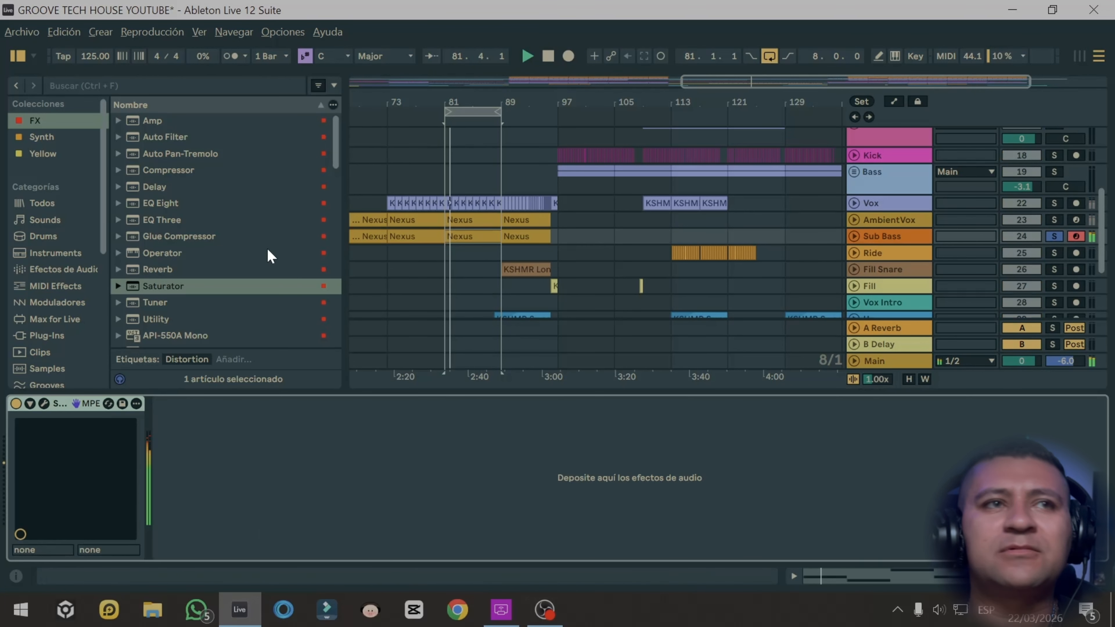
left_click(115, 284)
left_click_drag(148, 206, 347, 459)
left_click(211, 538)
left_click(207, 432)
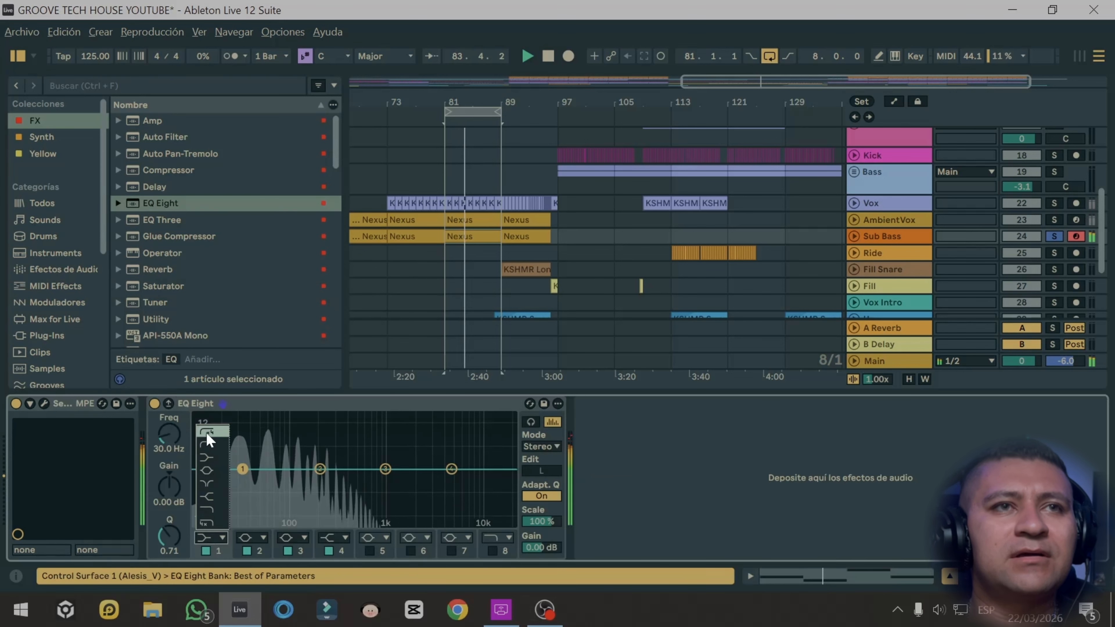
- Change band 4 of the Sub Bass EQ Eight to a steep high cut at 677 Hz
left_click(334, 537)
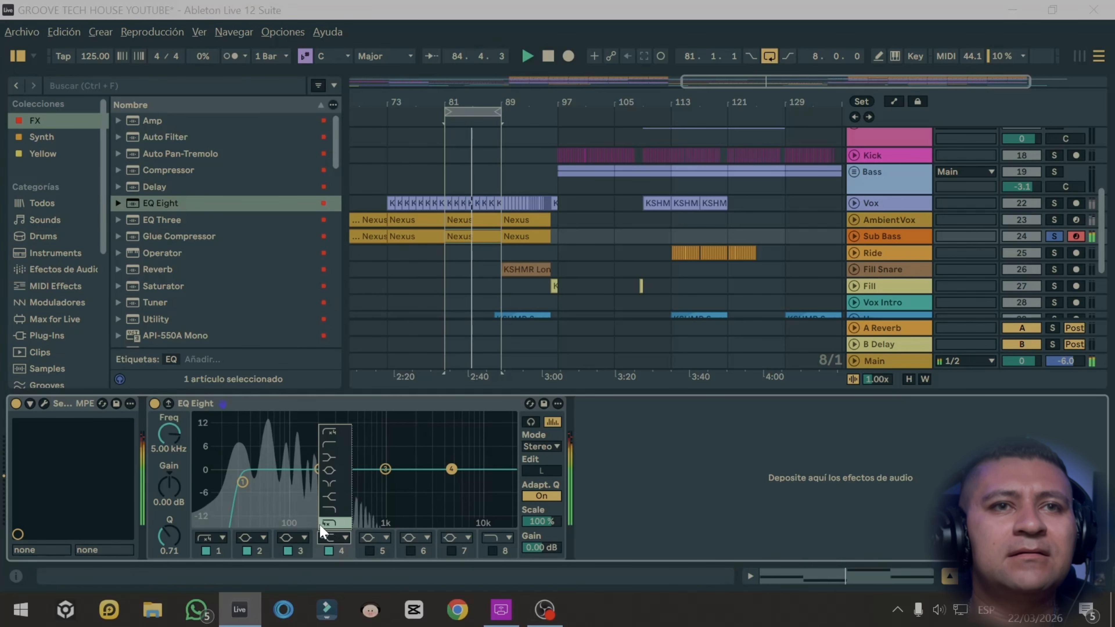
left_click(330, 522)
left_click_drag(157, 433, 158, 476)
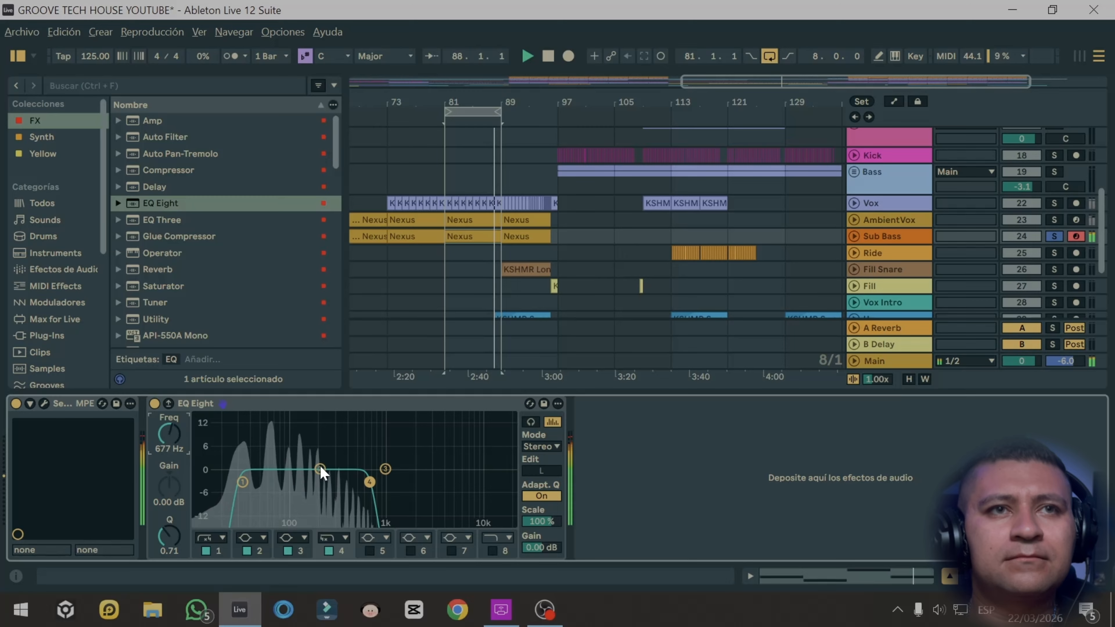
- Add a Compressor after the Sub Bass EQ Eight and collapse the EQ Eight
mouse_move(336, 142)
left_mouse_down()
mouse_move(341, 164)
mouse_move(341, 148)
left_mouse_up()
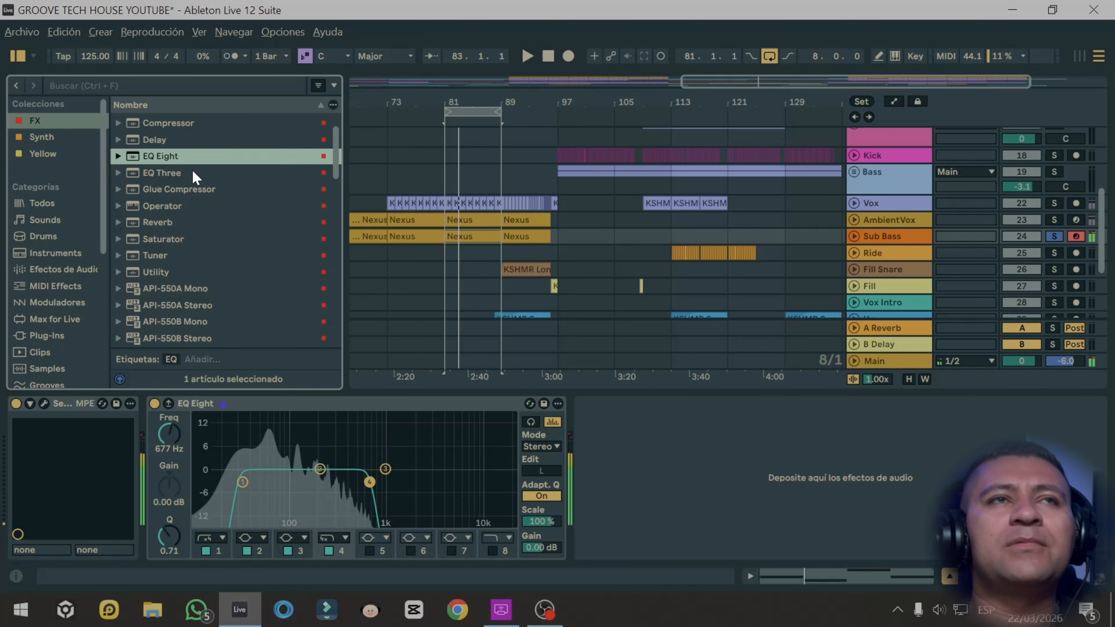
scroll(193, 180, "up", 3)
left_click_drag(177, 172, 795, 463)
left_click_drag(703, 466, 702, 467)
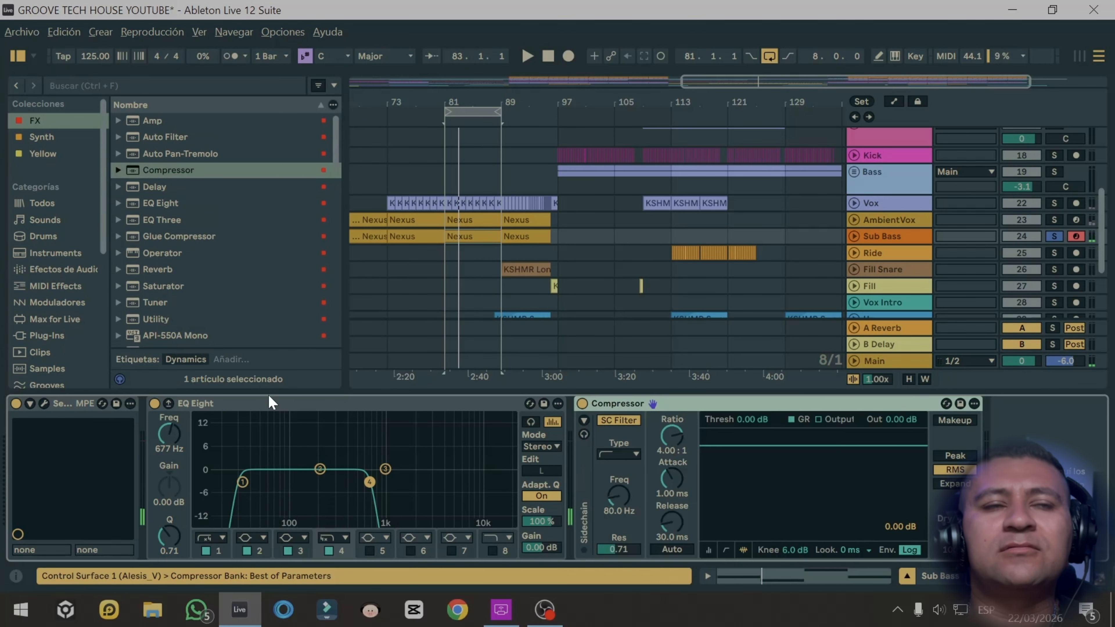
double_click(236, 404)
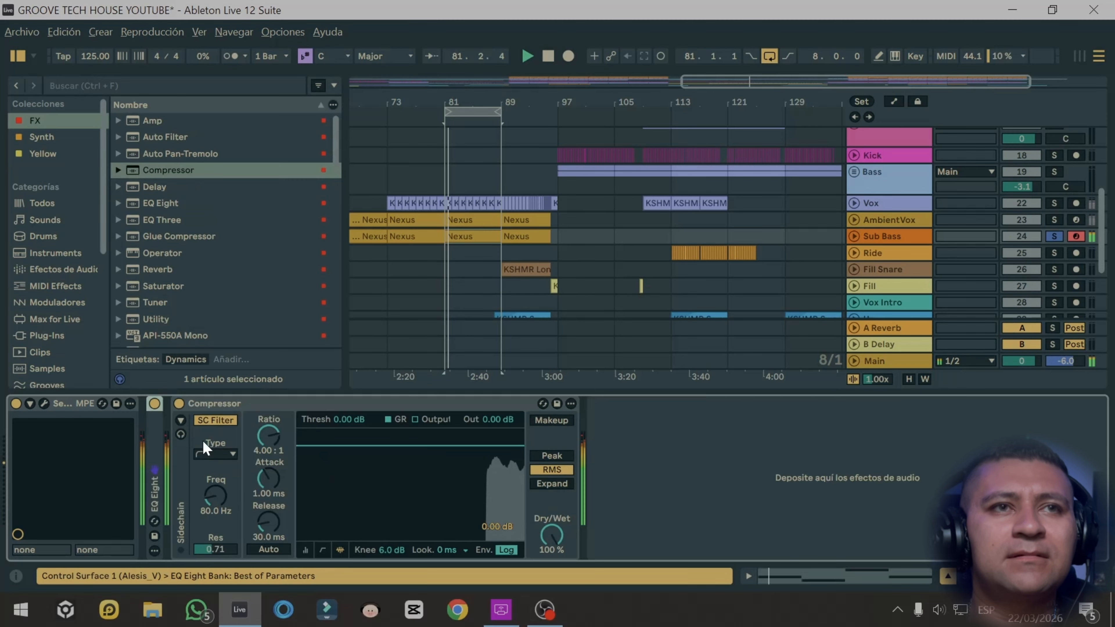
- Set the Sub Bass Compressor to a -11.3 dB threshold, 2.74:1 ratio, 0.73 ms attack and 53.6 ms release using the meter view
left_click(305, 550)
left_click_drag(327, 434, 327, 461)
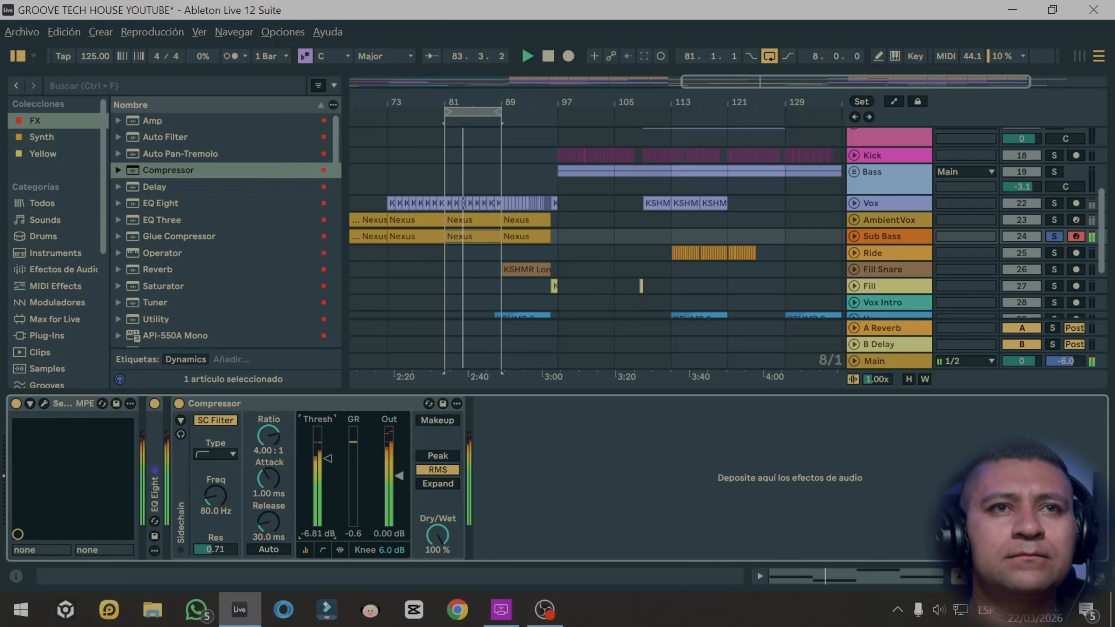
left_click_drag(267, 436, 269, 489)
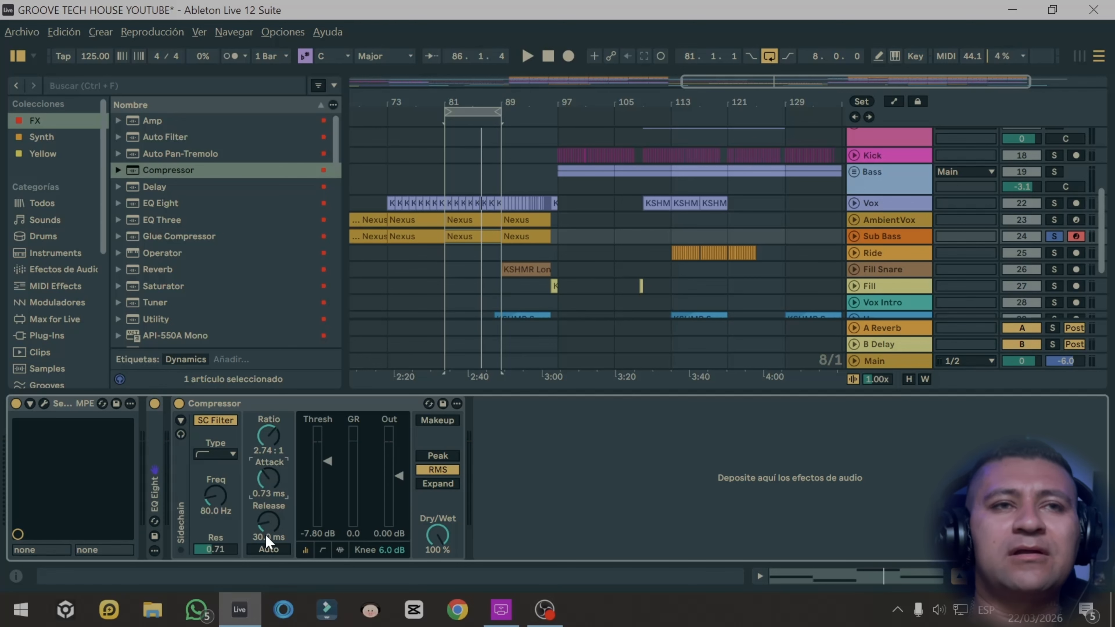
left_click_drag(267, 535, 266, 523)
key("space")
left_click_drag(330, 458, 331, 470)
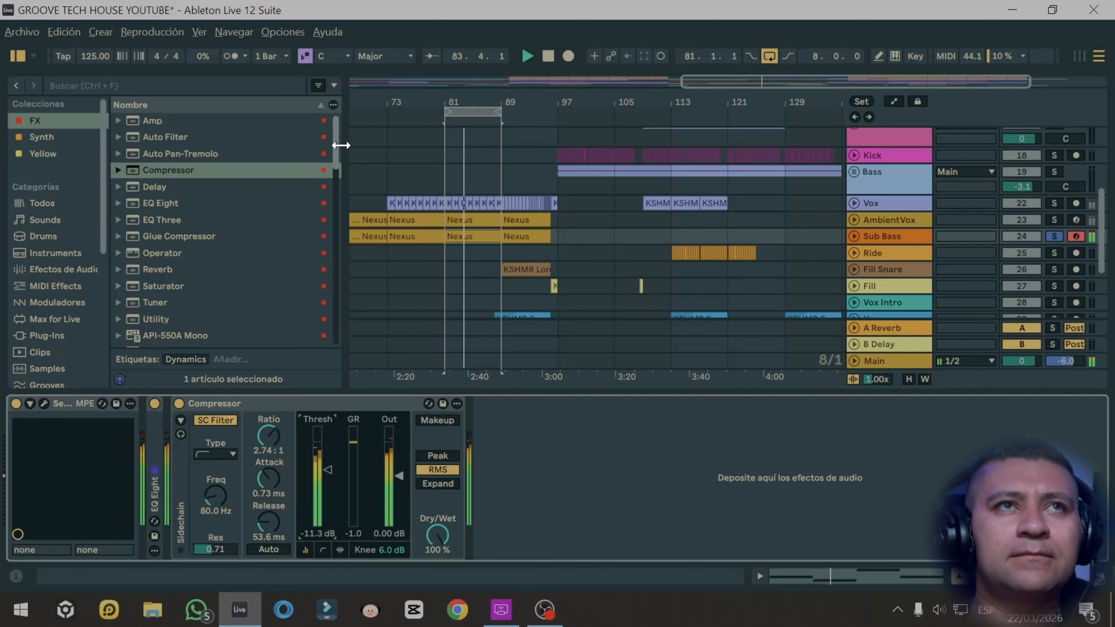
- Add Kickstart-64bit after the Sub Bass Compressor, adjust it in its plug-in window and close the window
left_click_drag(343, 151, 334, 249)
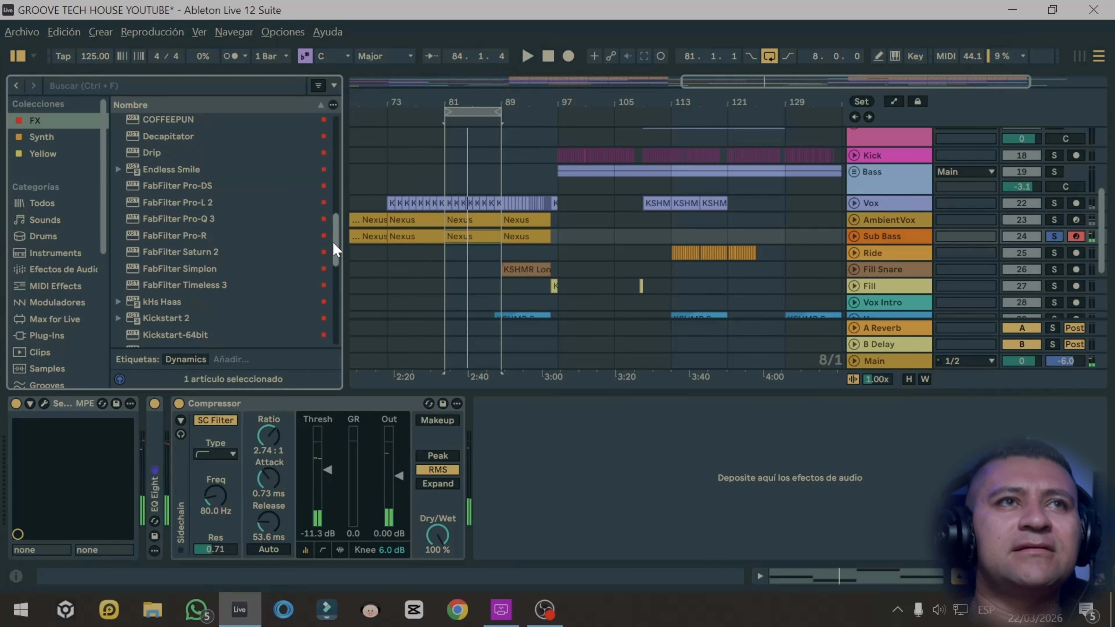
scroll(202, 286, "down", 3)
left_click_drag(167, 286, 475, 448)
left_click_drag(139, 246, 139, 289)
left_click(557, 99)
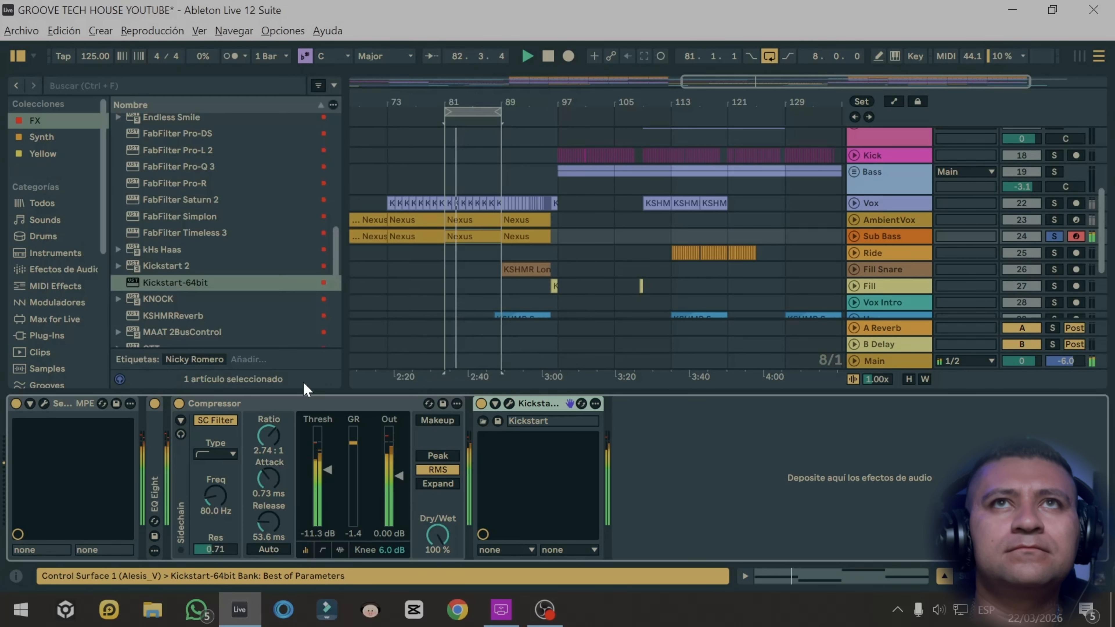
- Collapse the Compressor, Kickstart and Serum devices on Sub Bass
double_click(257, 402)
double_click(267, 398)
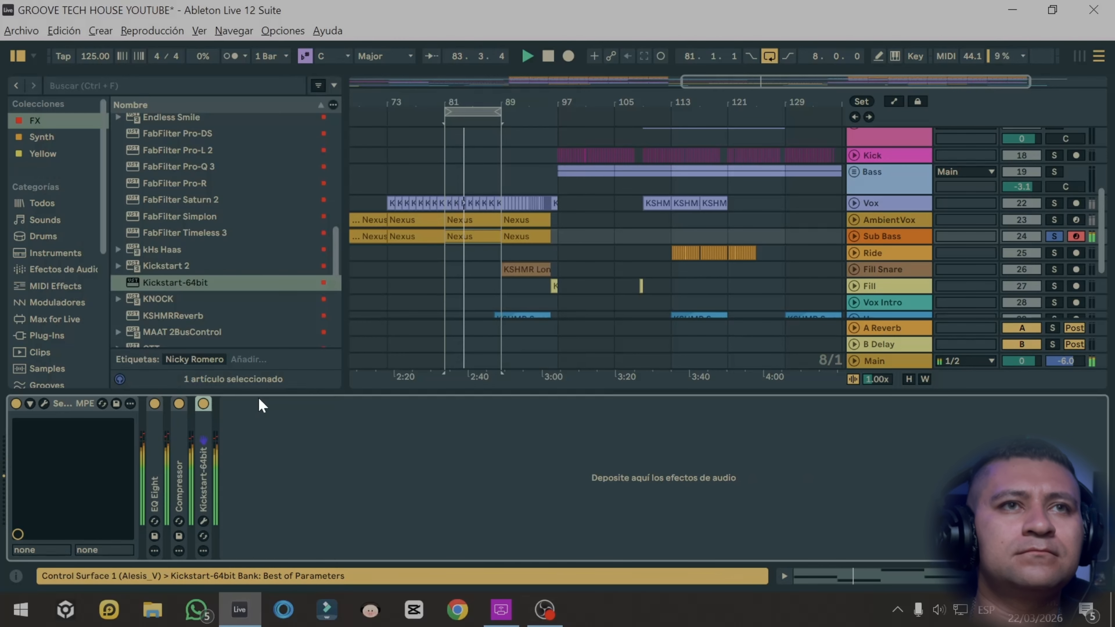
double_click(67, 402)
- Unsolo Sub Bass, play the full mix and turn off the arrangement loop
scroll(605, 238, "down", 2)
scroll(603, 236, "up", 2)
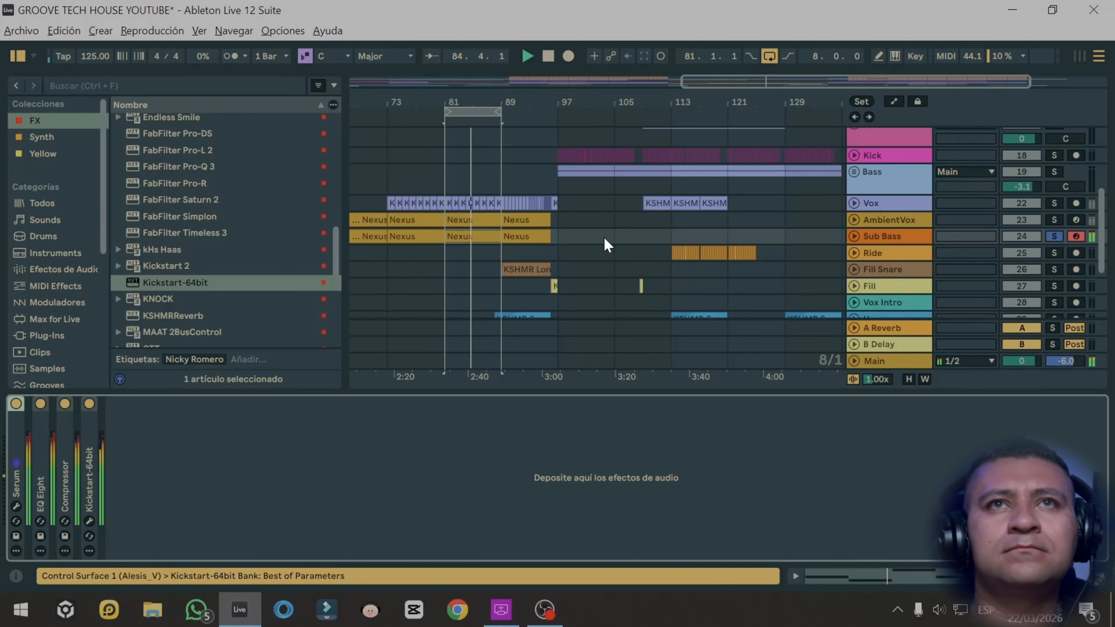
left_click(1054, 236)
scroll(570, 266, "down", 2)
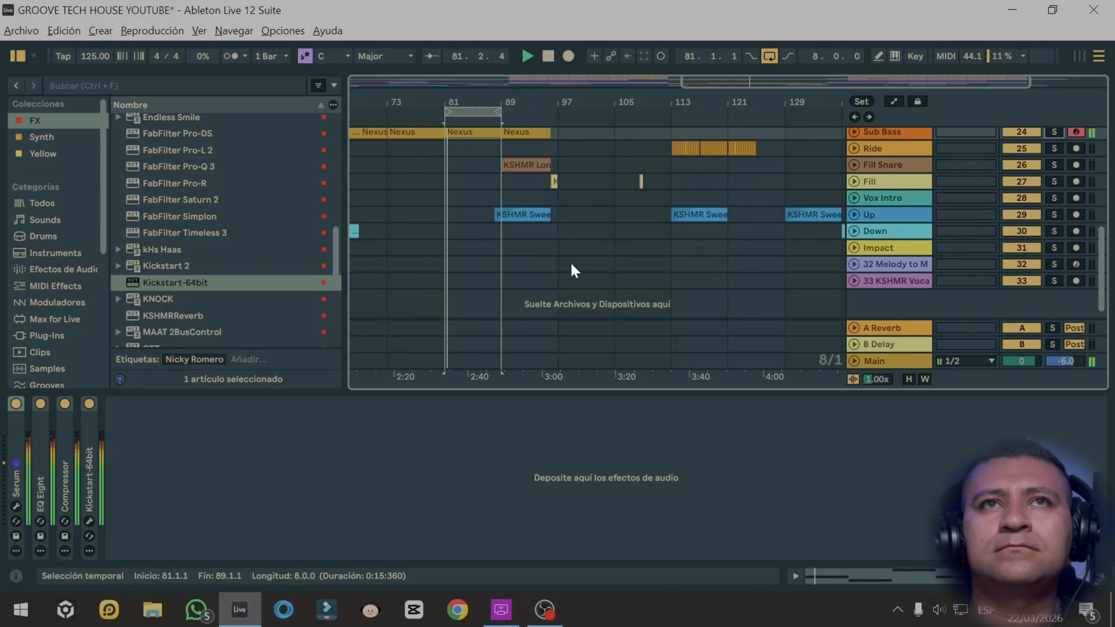
scroll(557, 266, "up", 6)
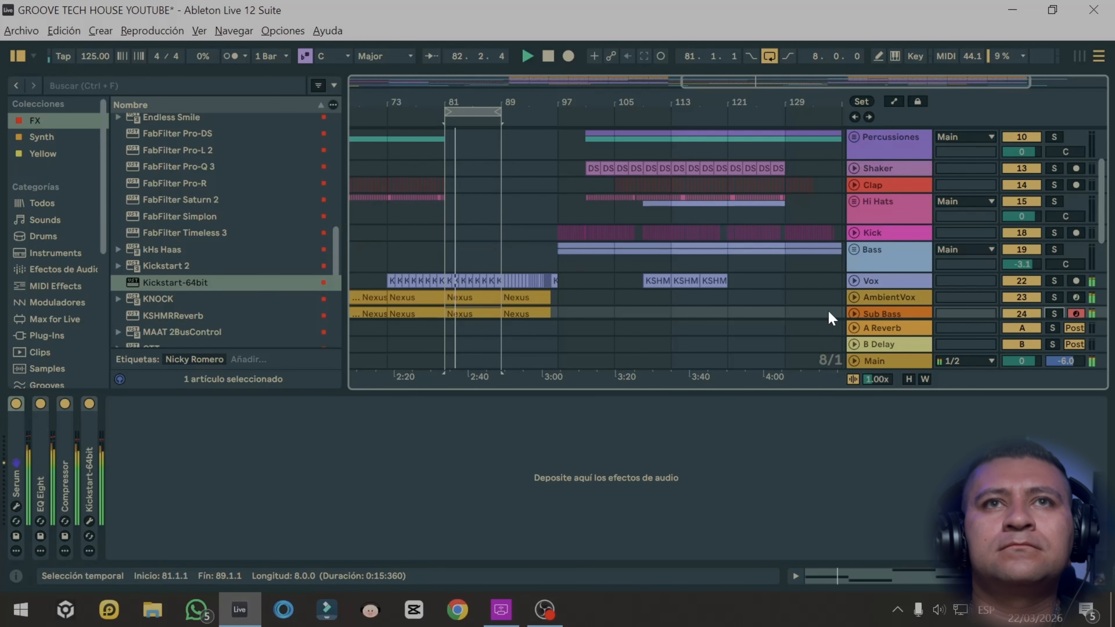
left_click(769, 56)
scroll(648, 222, "down", 3)
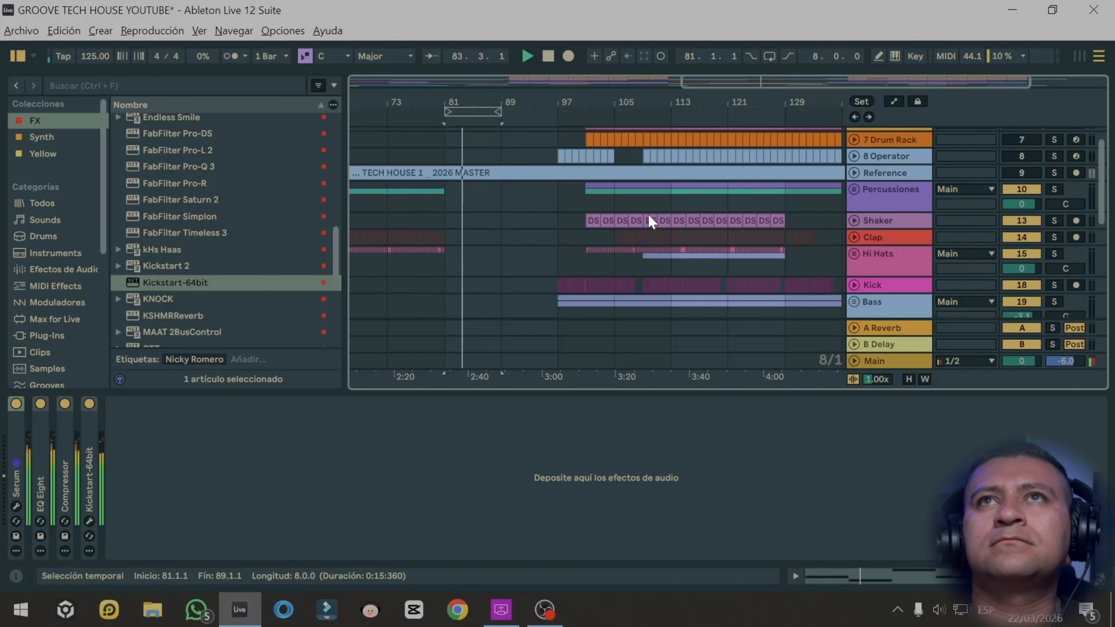
scroll(588, 268, "down", 3)
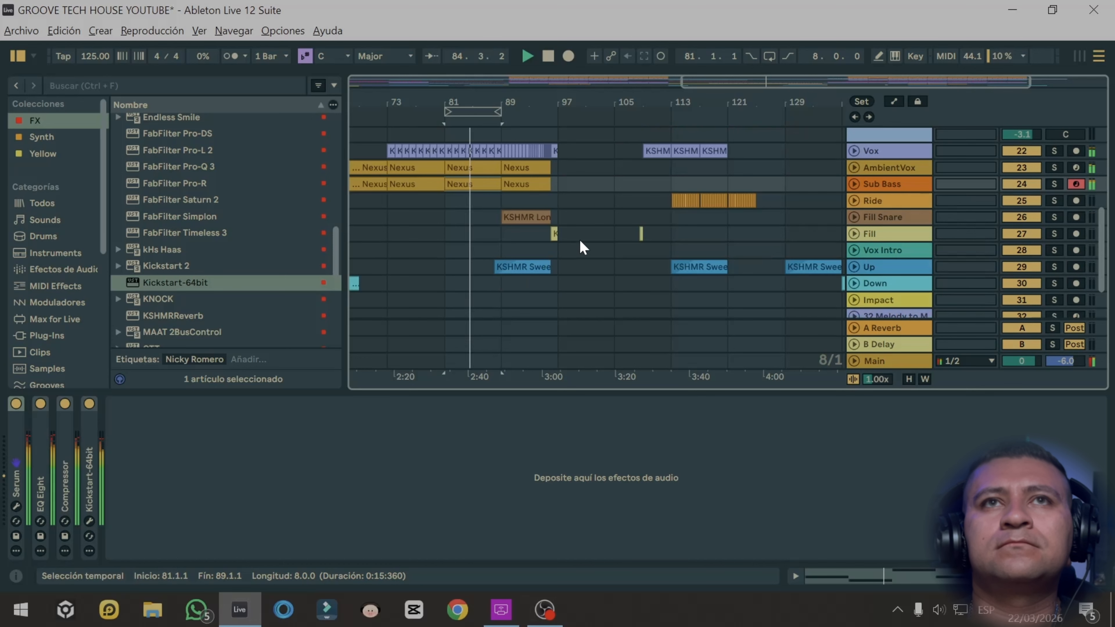
- Solo and unfold the Fill Snare track and play its long fill clip from bar 89
left_click(919, 218)
left_click(508, 218)
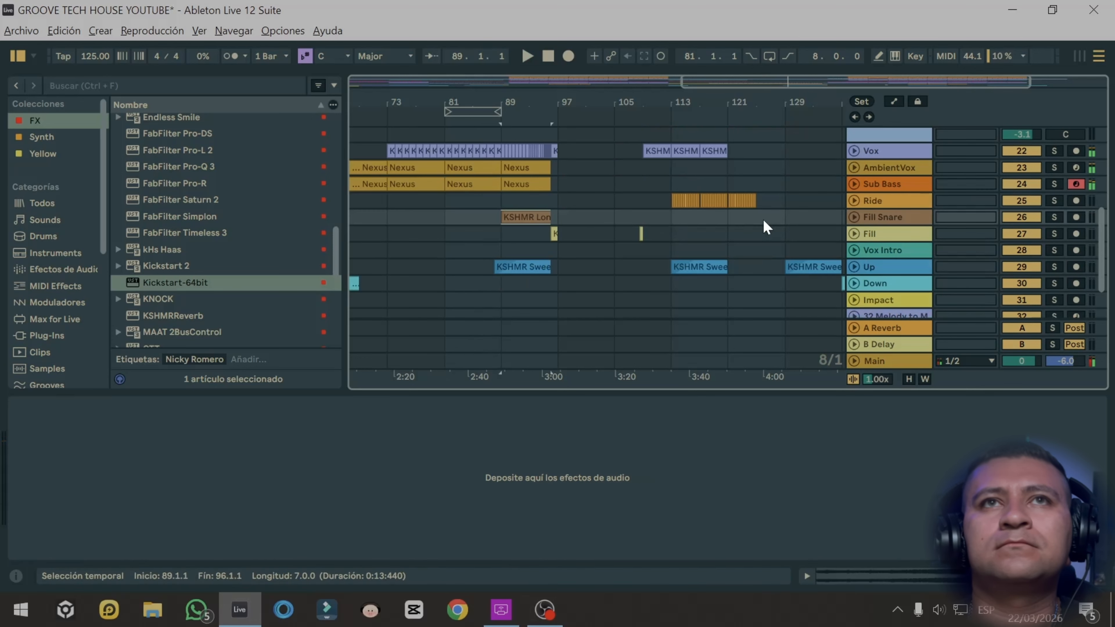
left_click(1054, 216)
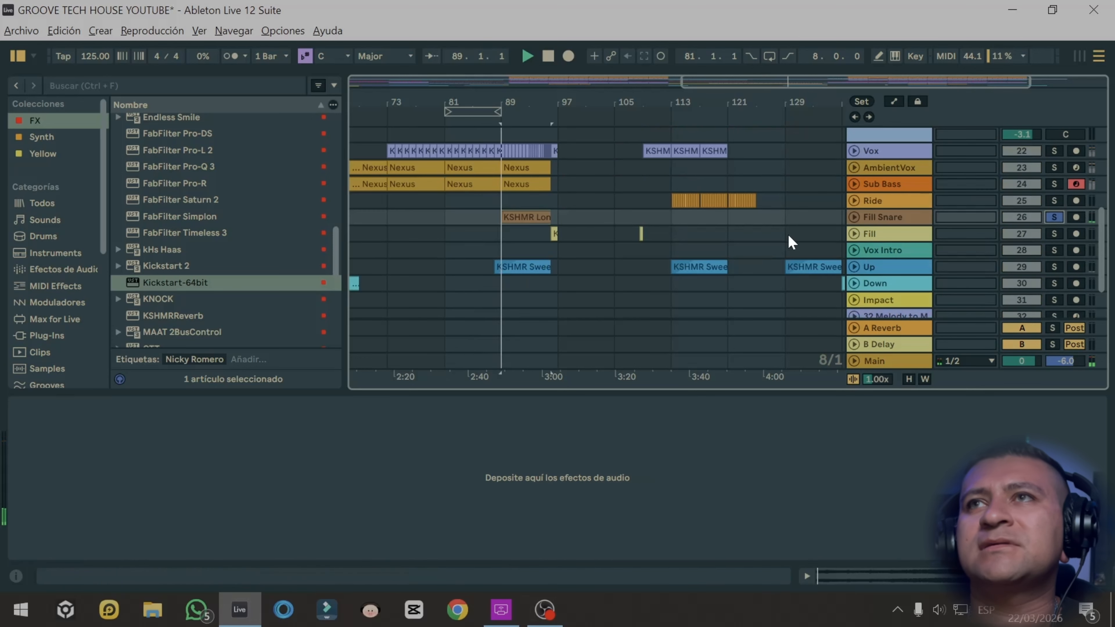
left_click(854, 217)
scroll(626, 233, "up", 2)
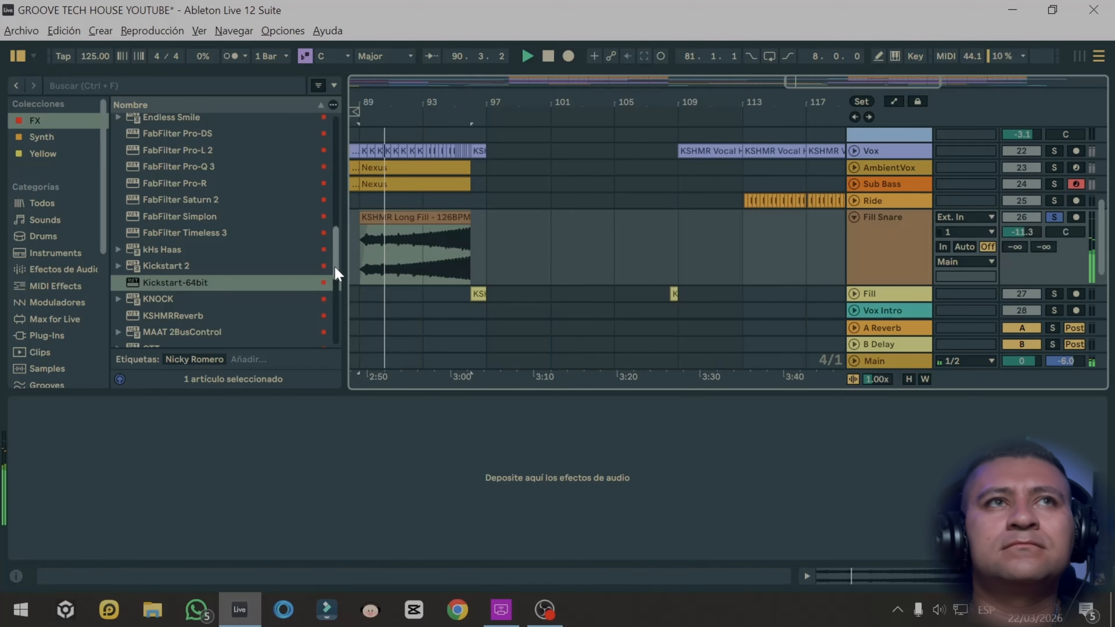
- Add an EQ Eight to Fill Snare with a band 1 low cut at 138 Hz, a slight band 3 dip and band 4 at 4.74 kHz, +2.11 dB
left_click_drag(335, 265, 314, 73)
left_click_drag(175, 204, 434, 247)
left_click(66, 536)
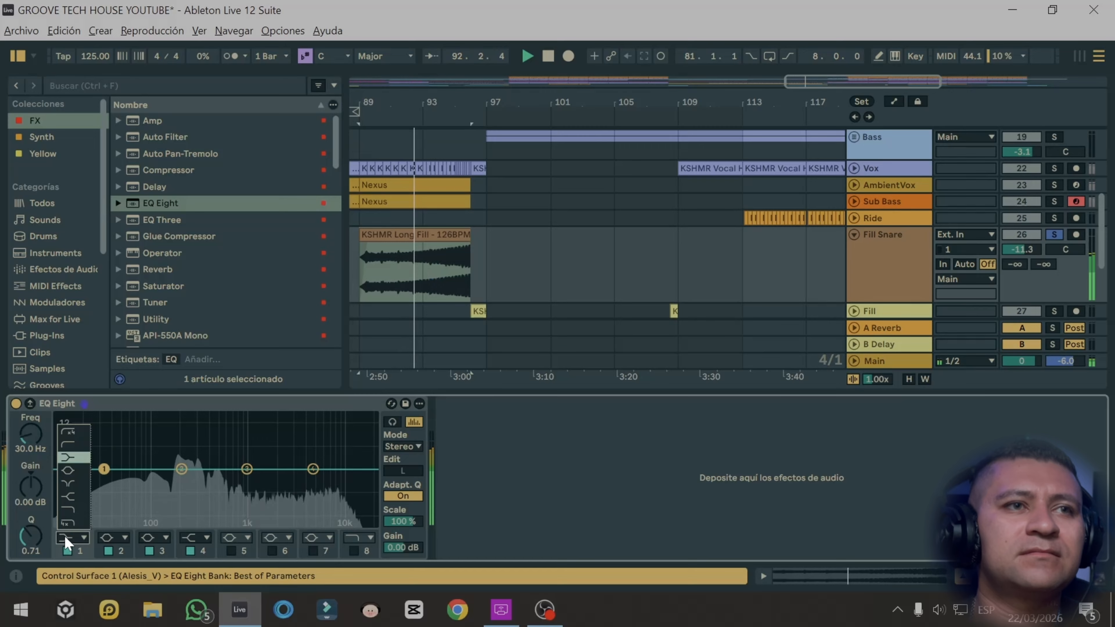
left_click(69, 446)
left_click_drag(31, 439, 31, 415)
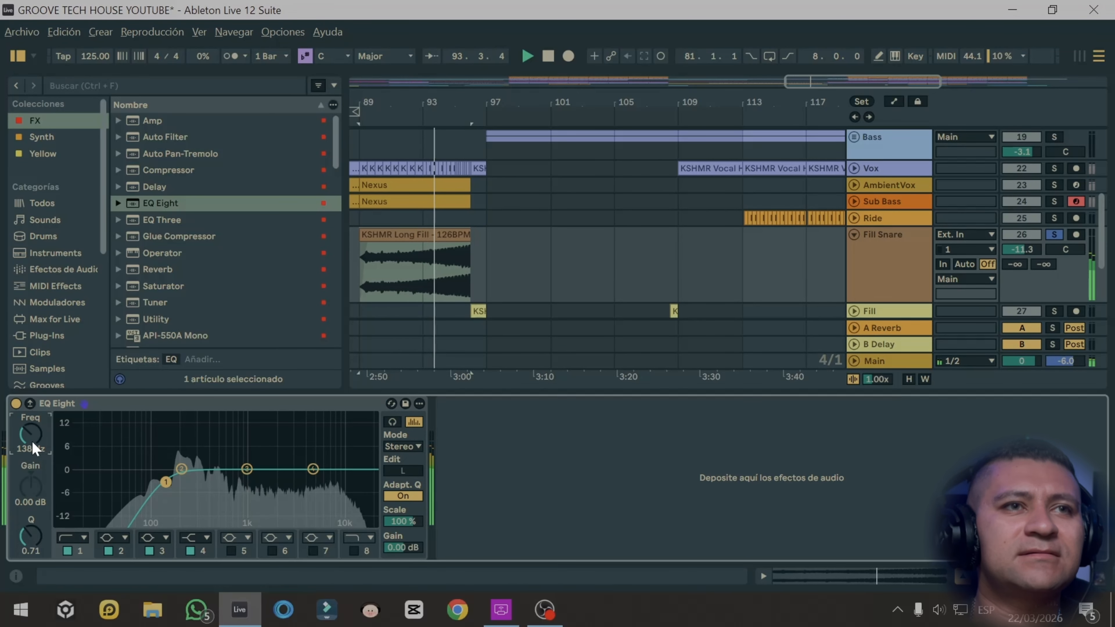
left_click_drag(247, 469, 310, 461)
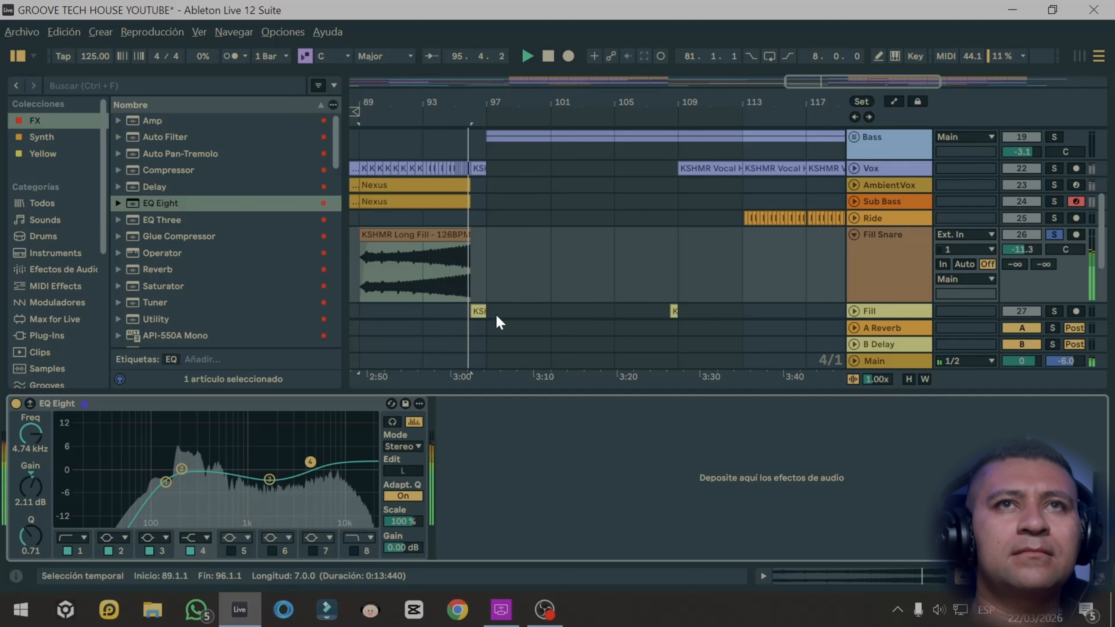
- Solo the Fill track, play its short fill at bar 96 and add an EQ Eight to the track
scroll(514, 321, "down", 2)
left_click(488, 279)
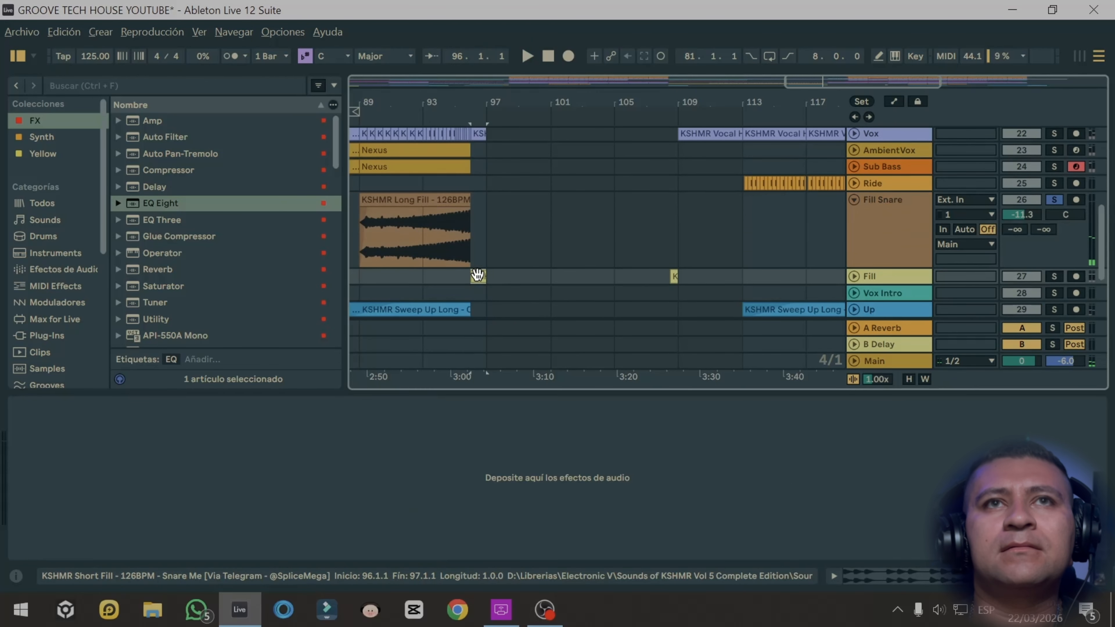
key("space")
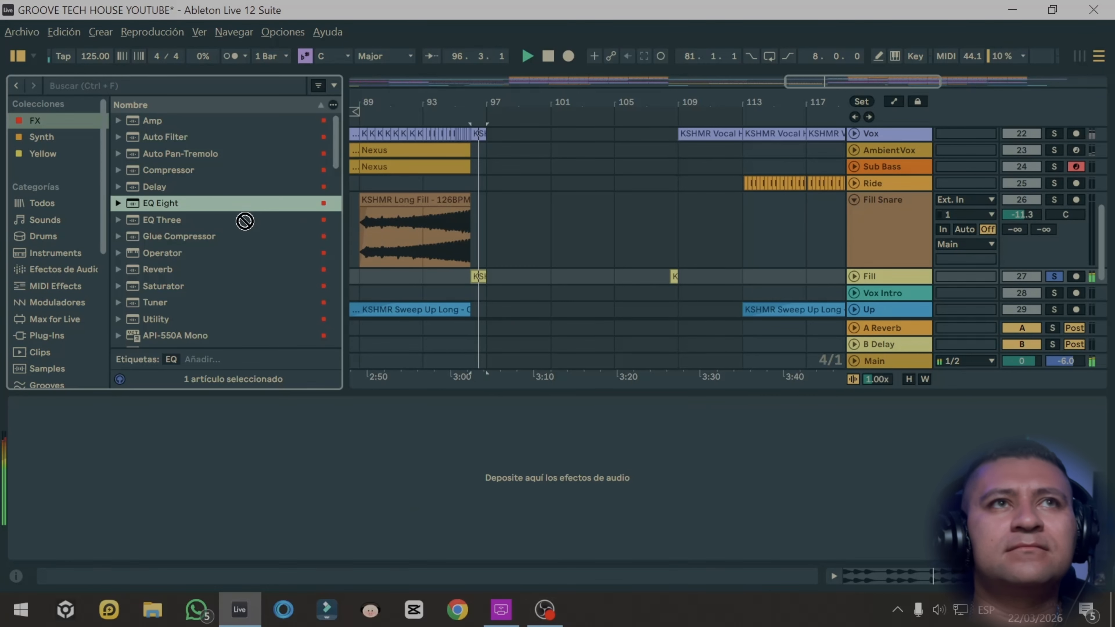
left_click(476, 276)
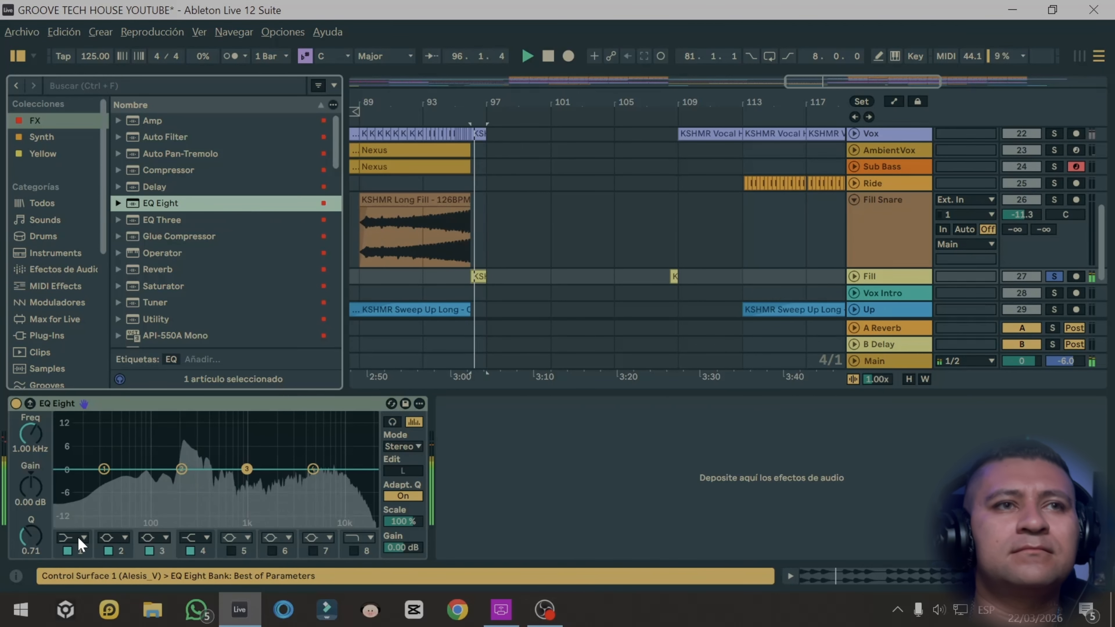
- On the Fill EQ Eight, make band 1 a steep low cut at 115 Hz and set band 3 to 1.19 kHz at -2.36 dB
key("space")
key("space")
left_click_drag(32, 434, 31, 414)
key("space")
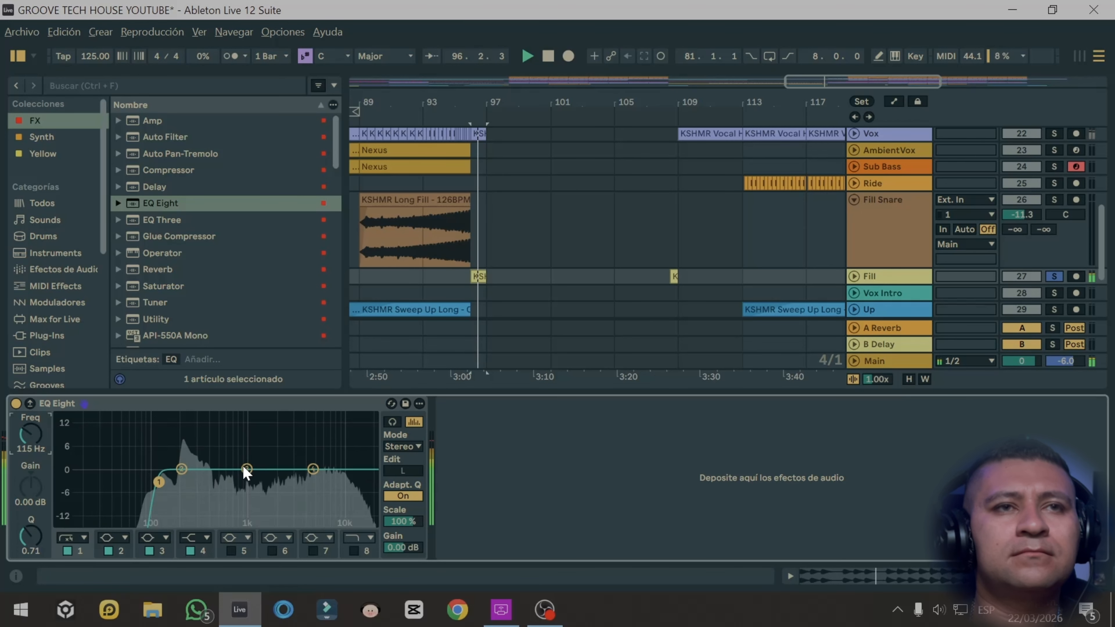
left_click_drag(247, 469, 254, 477)
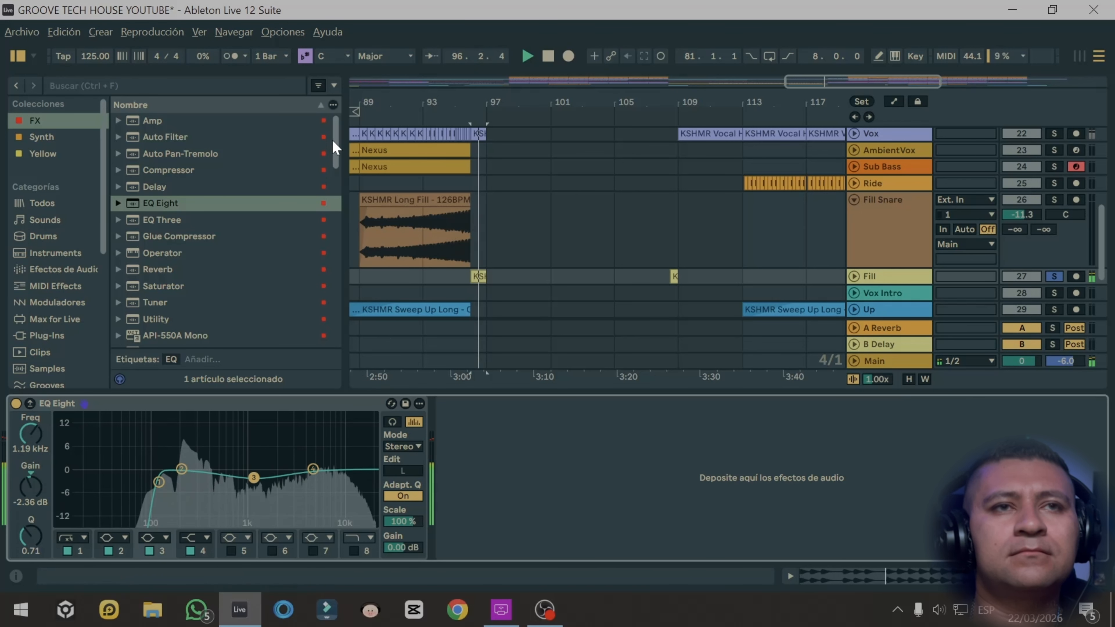
- Add a Saturator after the Fill Snare EQ Eight, then solo Fill Snare and play it from bar 93
left_click_drag(336, 143, 335, 121)
scroll(181, 254, "down", 3)
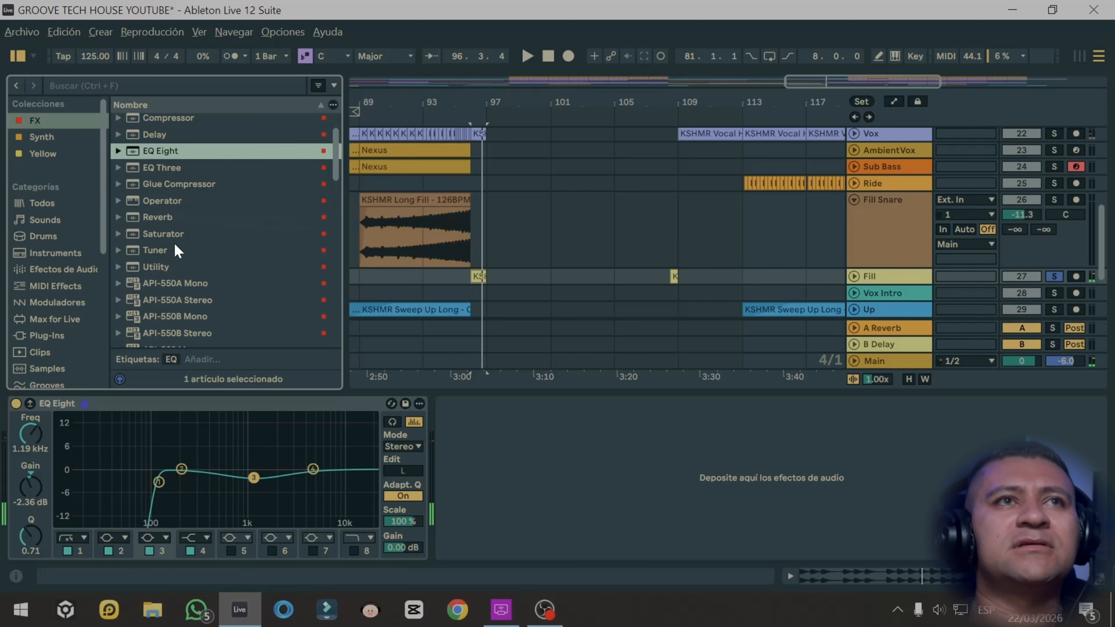
left_click(177, 233)
left_click(1054, 200)
key("space")
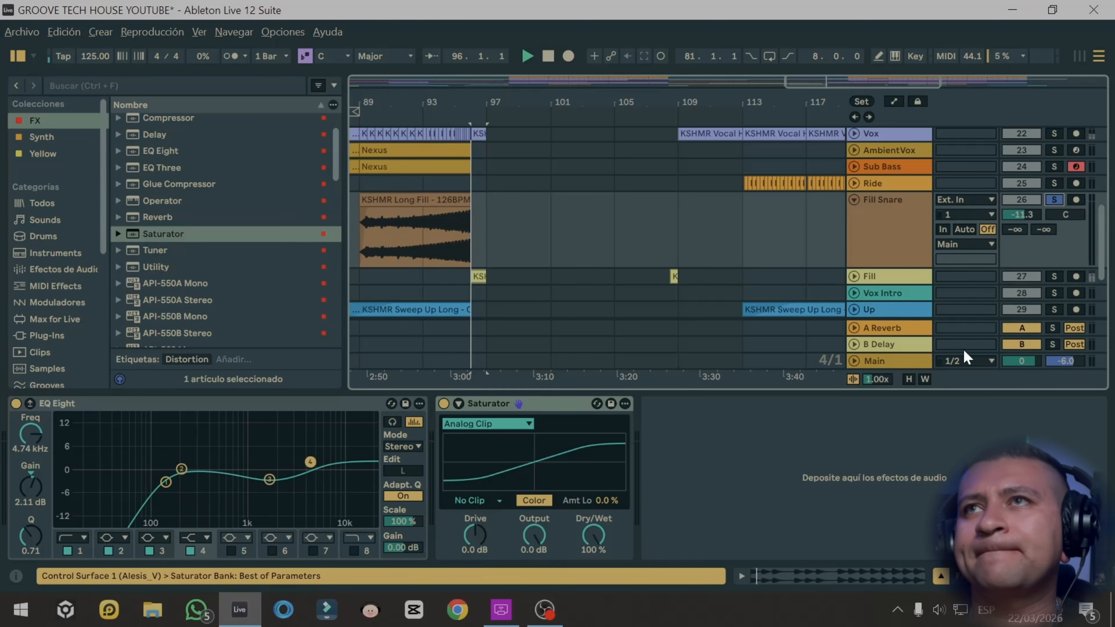
left_click(441, 245)
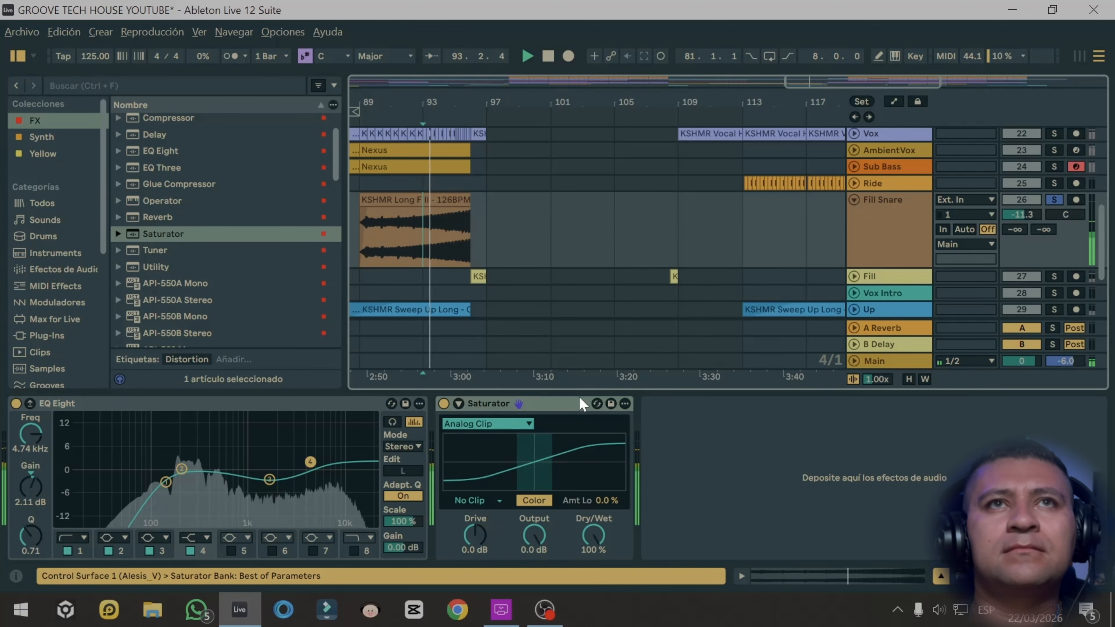
- Set the Fill Snare Saturator's drive to 4.4 dB and add a Saturator with 2.9 dB drive to the Fill track
left_click_drag(474, 535, 474, 514)
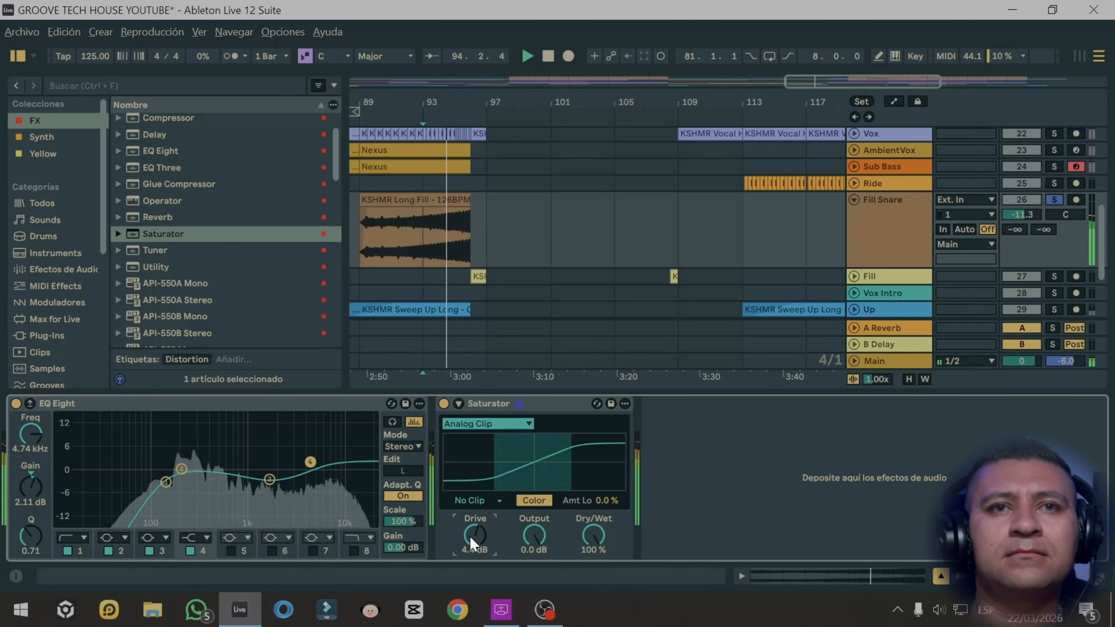
left_click_drag(185, 232, 480, 275)
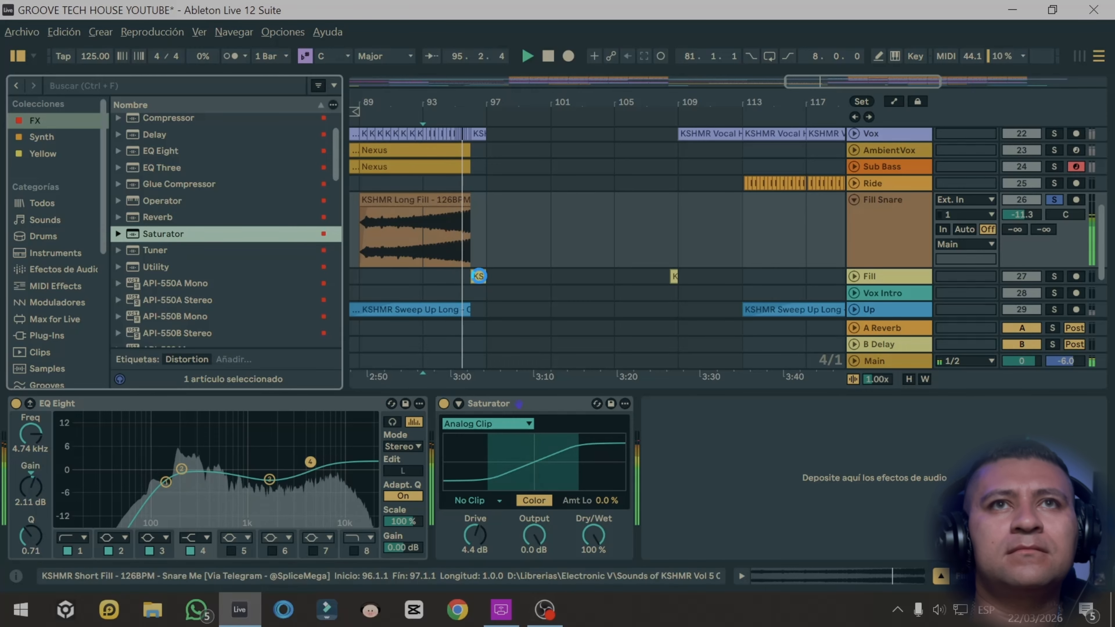
left_click_drag(474, 535, 474, 520)
- Clear the solo and play the full mix from bar 93 through the fill at bar 96
double_click(1053, 277)
key("space")
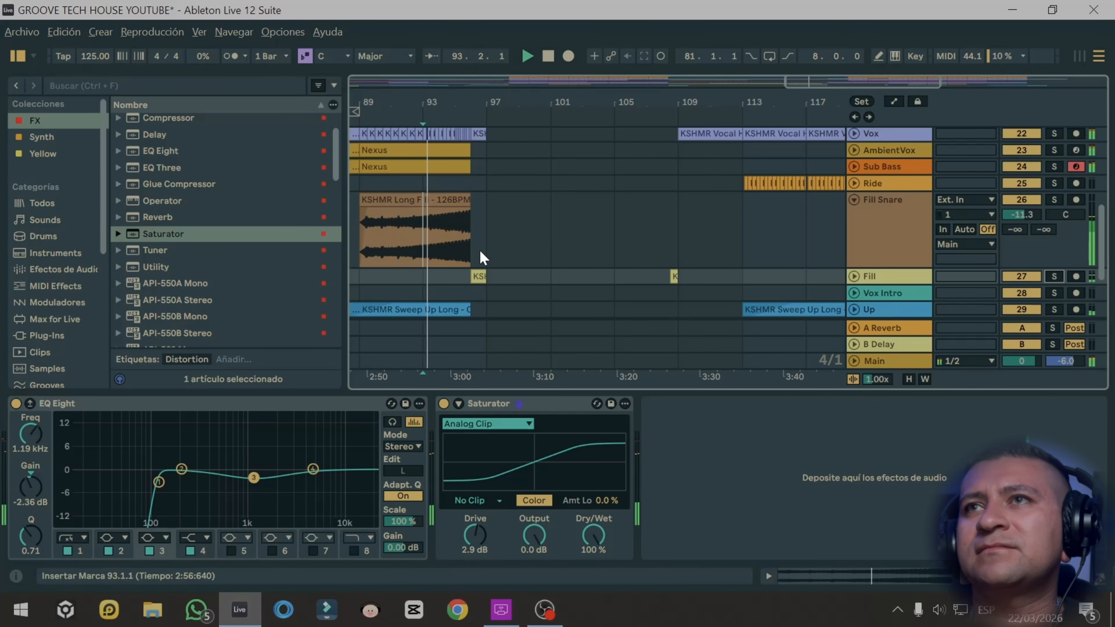
scroll(529, 250, "down", 4)
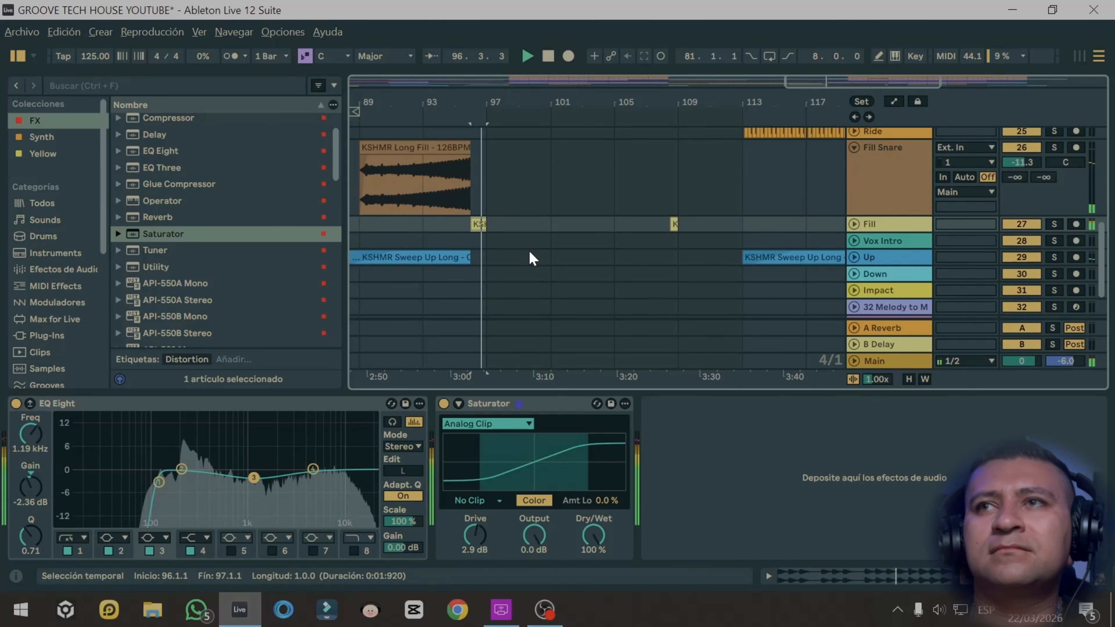
left_click_drag(561, 103, 628, 82)
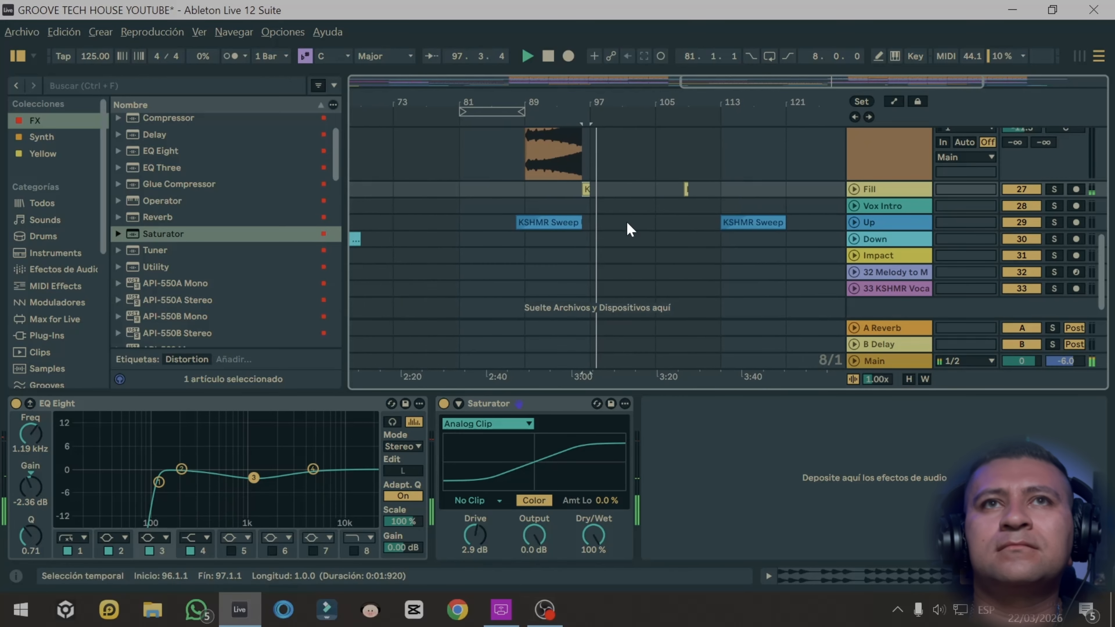
- Check whether the Up track has an EQ Eight and audition its sweep clip around bar 87
left_click(907, 226)
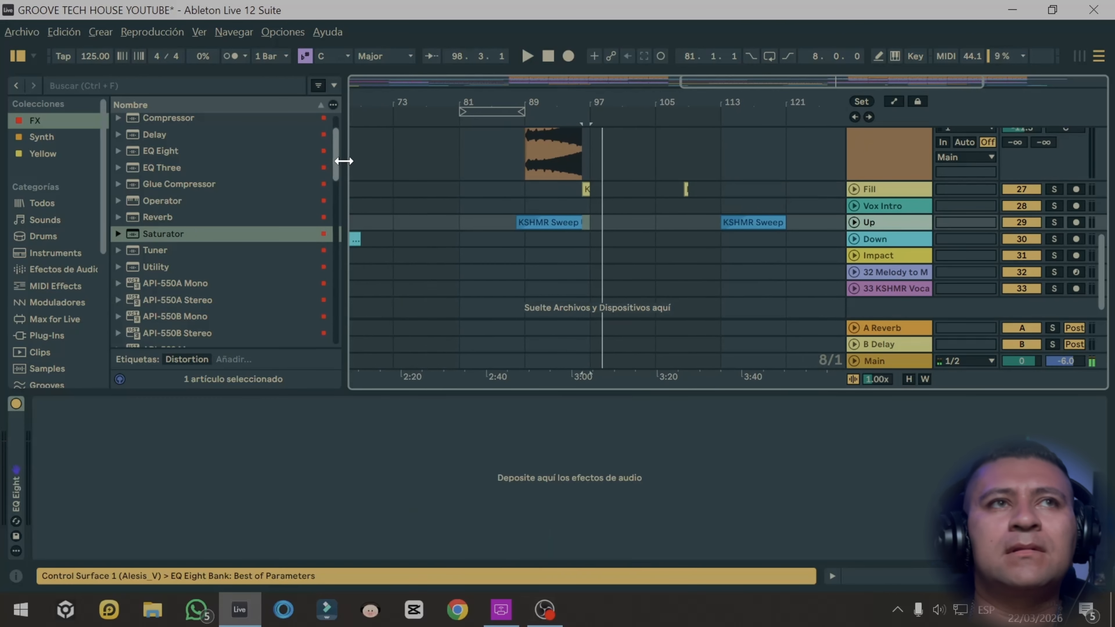
scroll(340, 139, "up", 3)
left_click(892, 223)
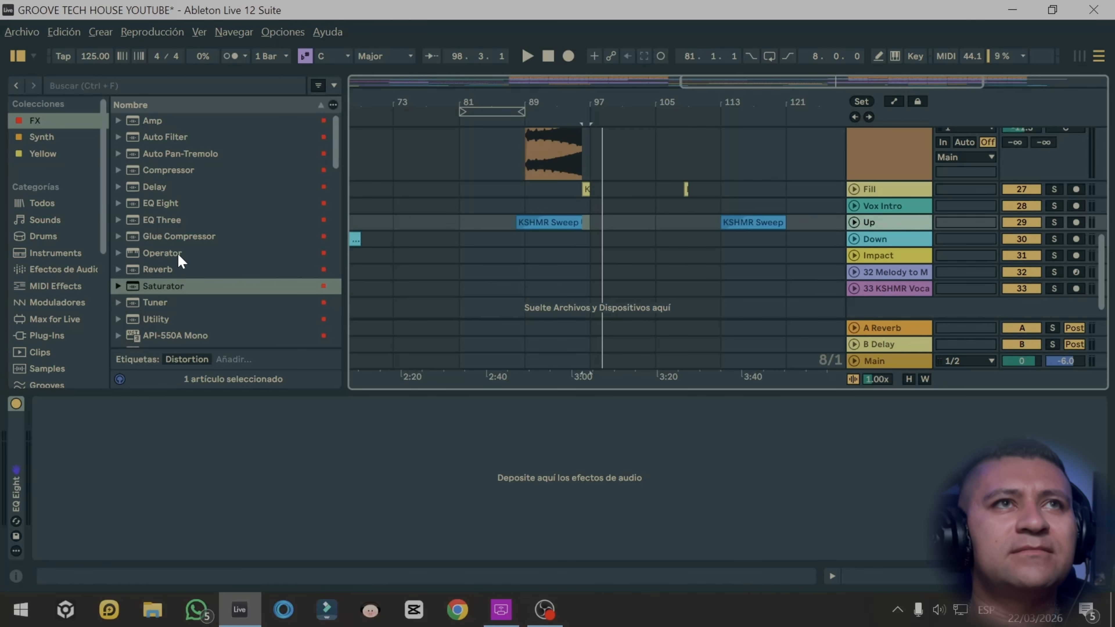
left_click_drag(159, 202, 550, 224)
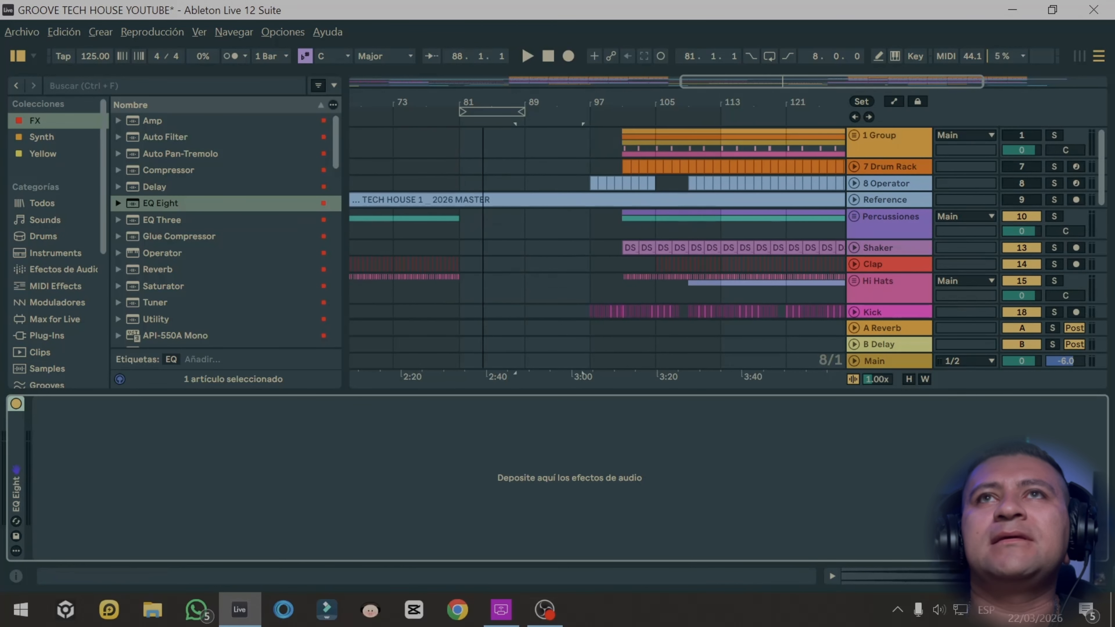
- Play the breakdown from bar 65 and look through the tracks sounding there, down to the Down track
left_click(464, 146)
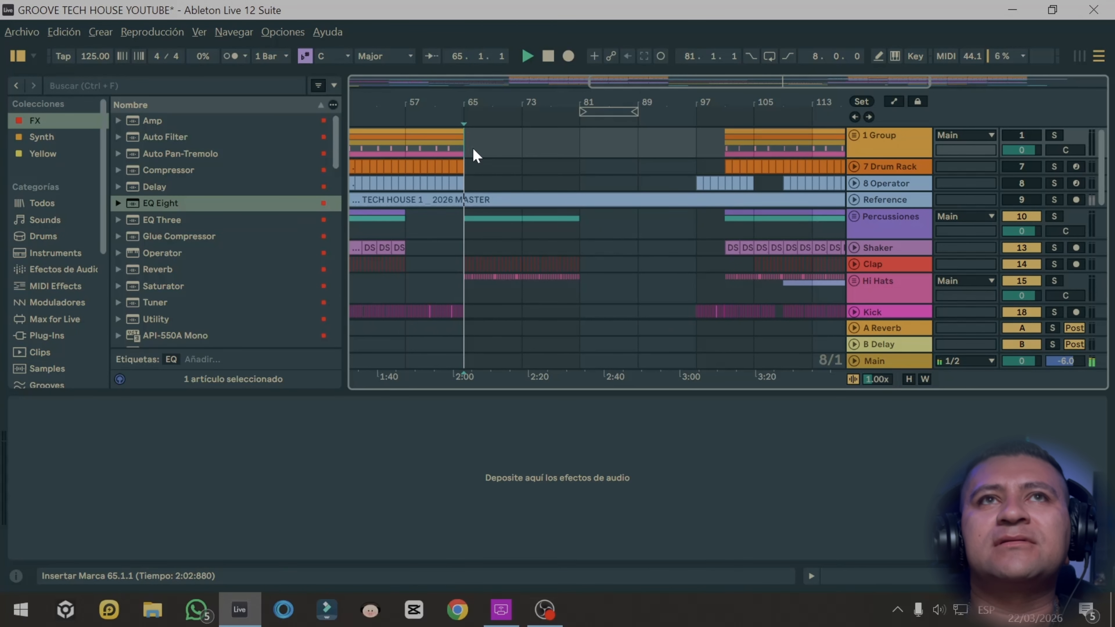
scroll(532, 259, "down", 4)
scroll(533, 258, "up", 1)
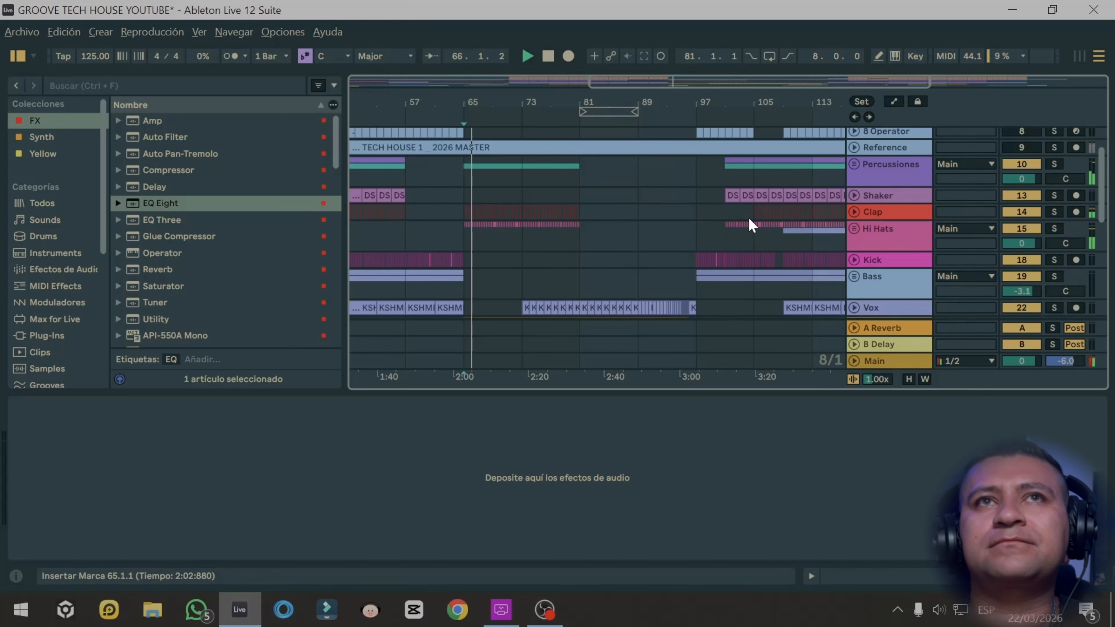
scroll(667, 219, "down", 4)
scroll(657, 212, "down", 1)
scroll(656, 212, "up", 3)
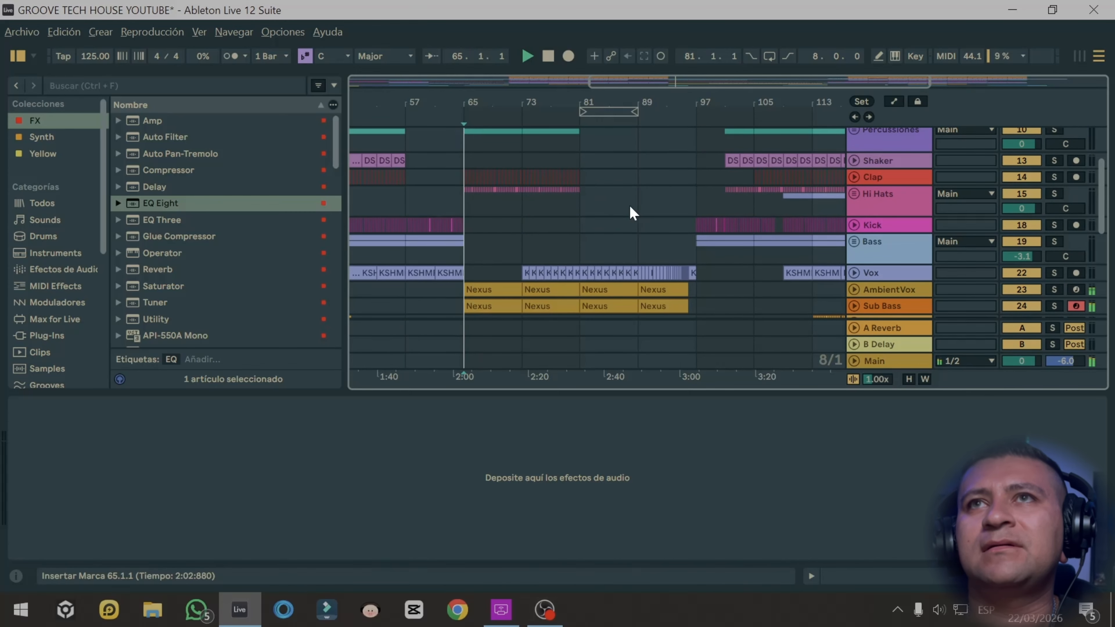
scroll(563, 236, "up", 3)
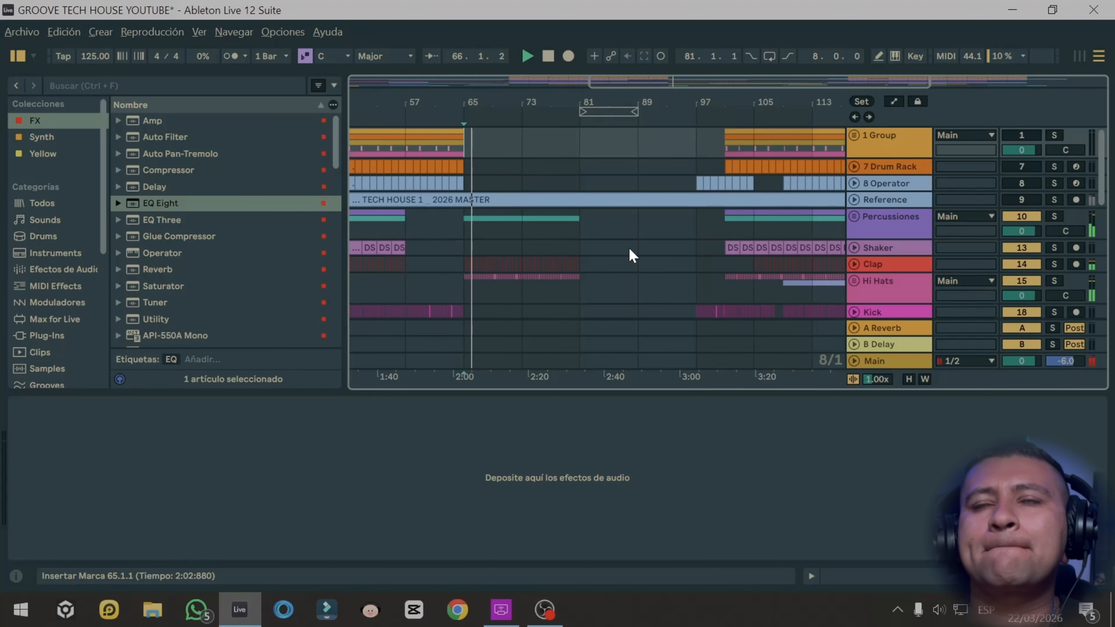
scroll(588, 254, "down", 10)
key("space")
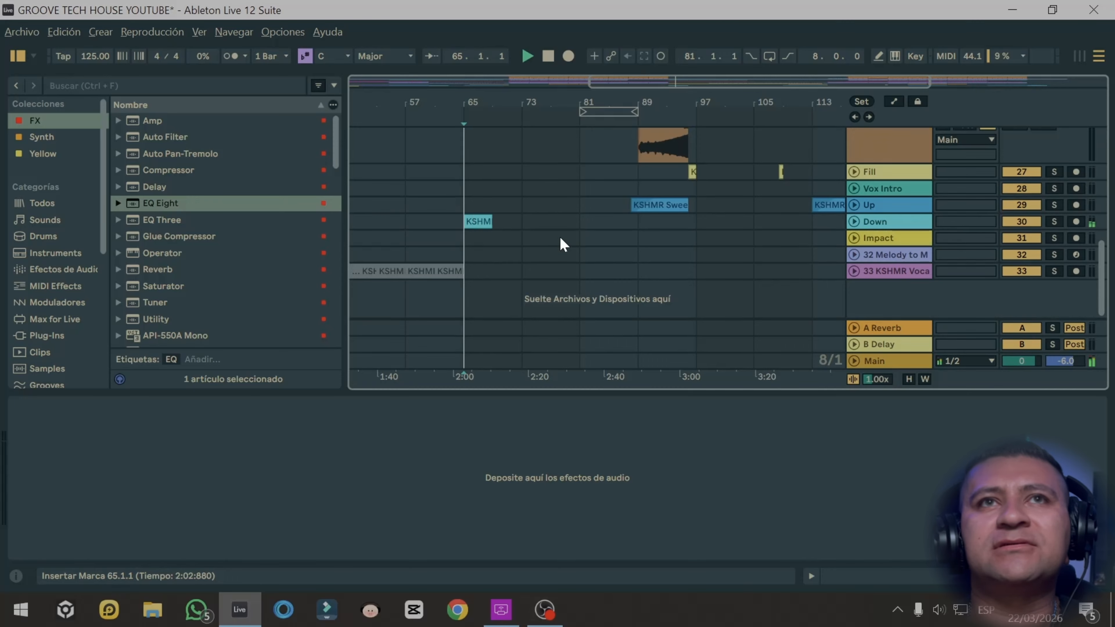
- Add an EQ Eight to the Down track and make band 1 a steep low cut at 367 Hz
left_click(479, 220)
left_click(911, 224)
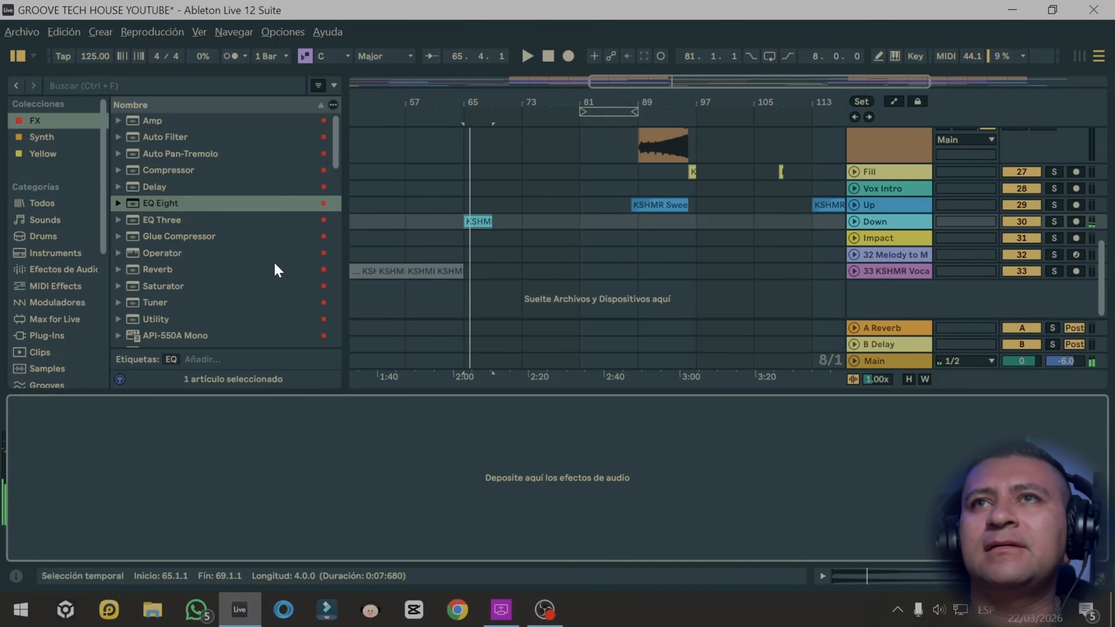
left_click(164, 203)
left_click_drag(475, 220, 477, 222)
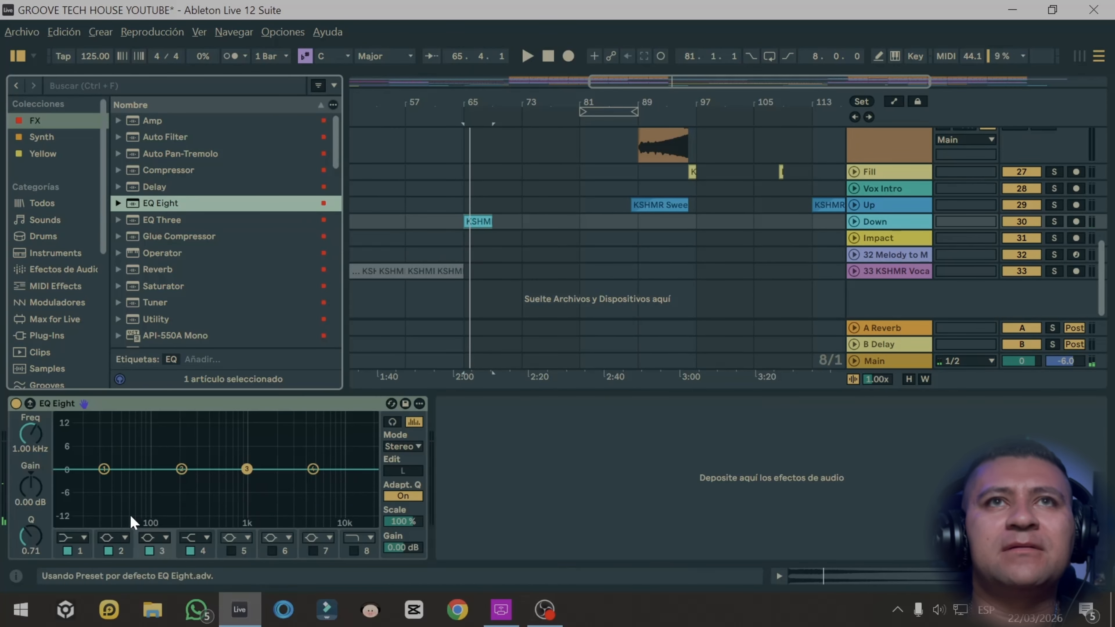
left_click_drag(22, 430, 21, 386)
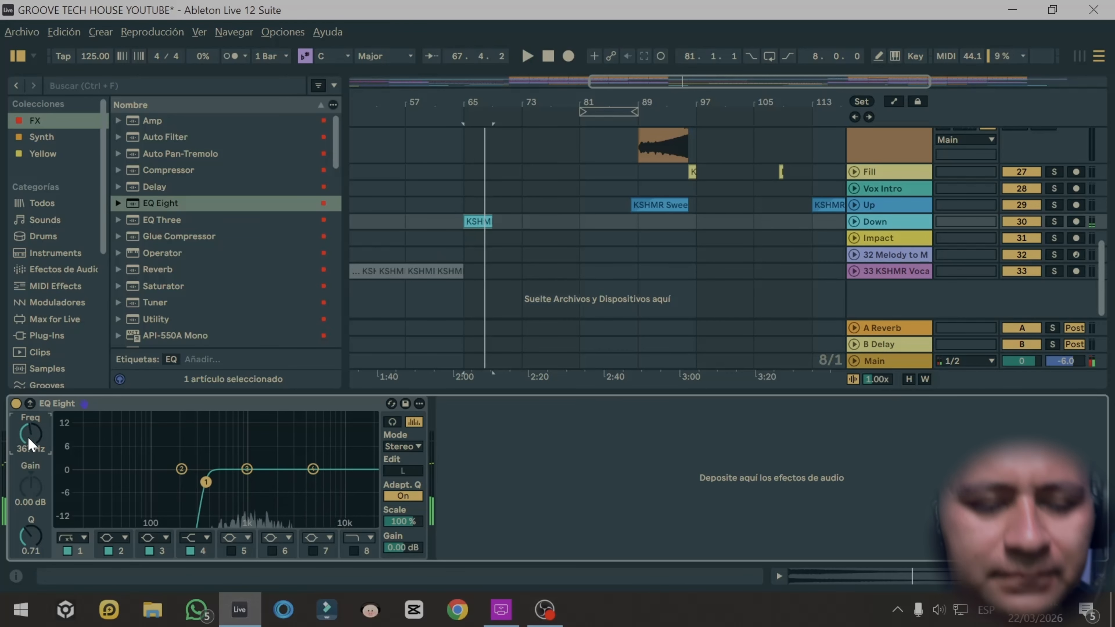
- Show the whole arrangement with the device view hidden and play the groove from bar 55
left_click_drag(731, 82, 731, 51)
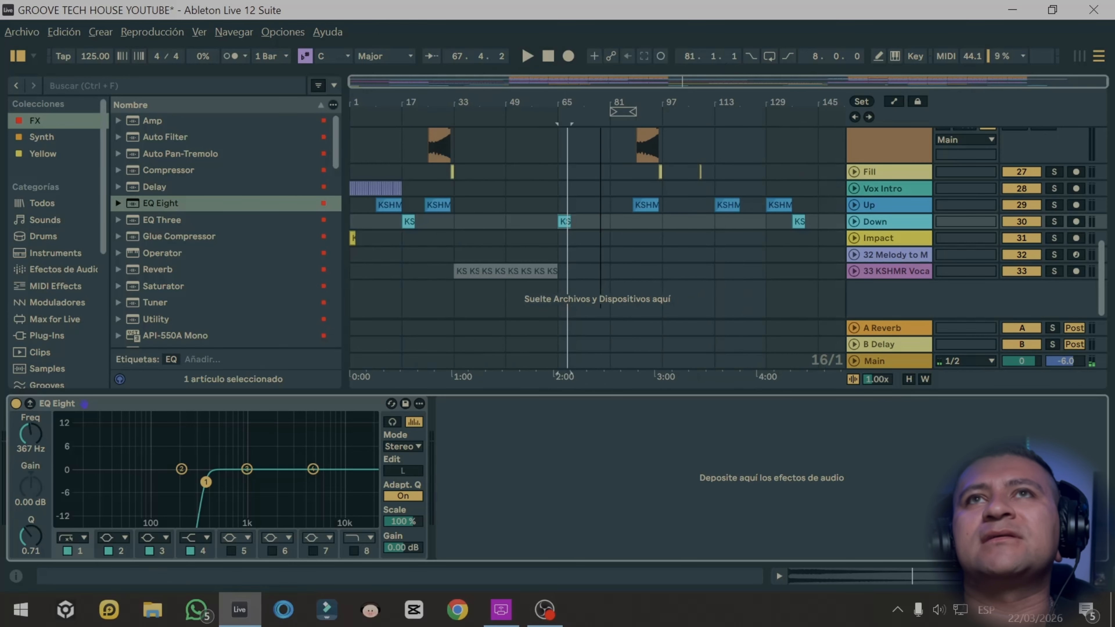
scroll(587, 306, "up", 5)
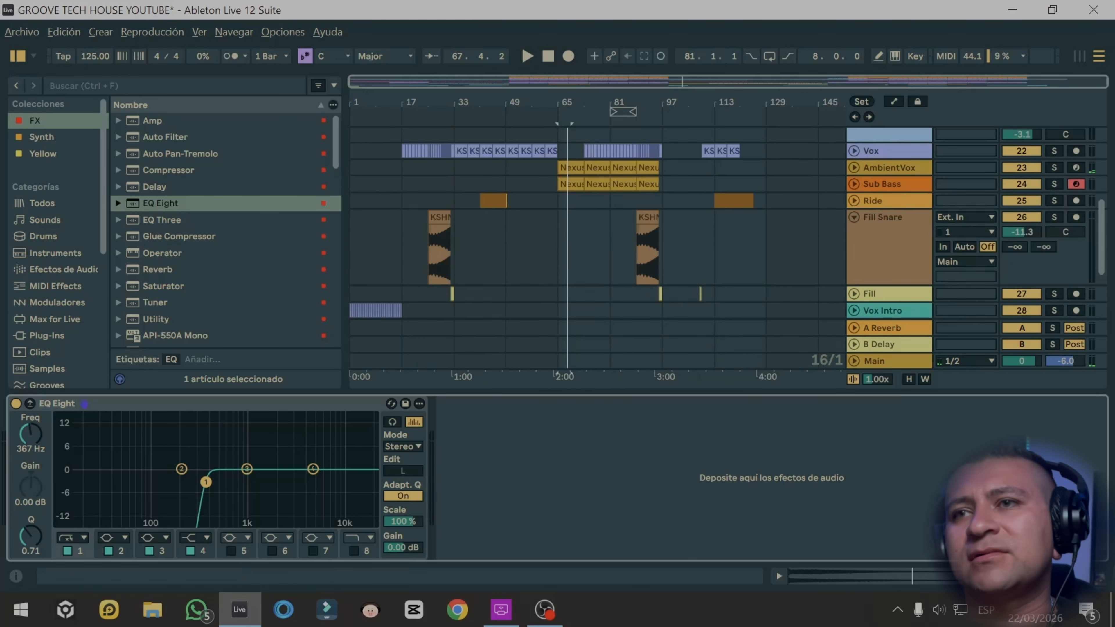
left_click(966, 577)
scroll(572, 345, "up", 4)
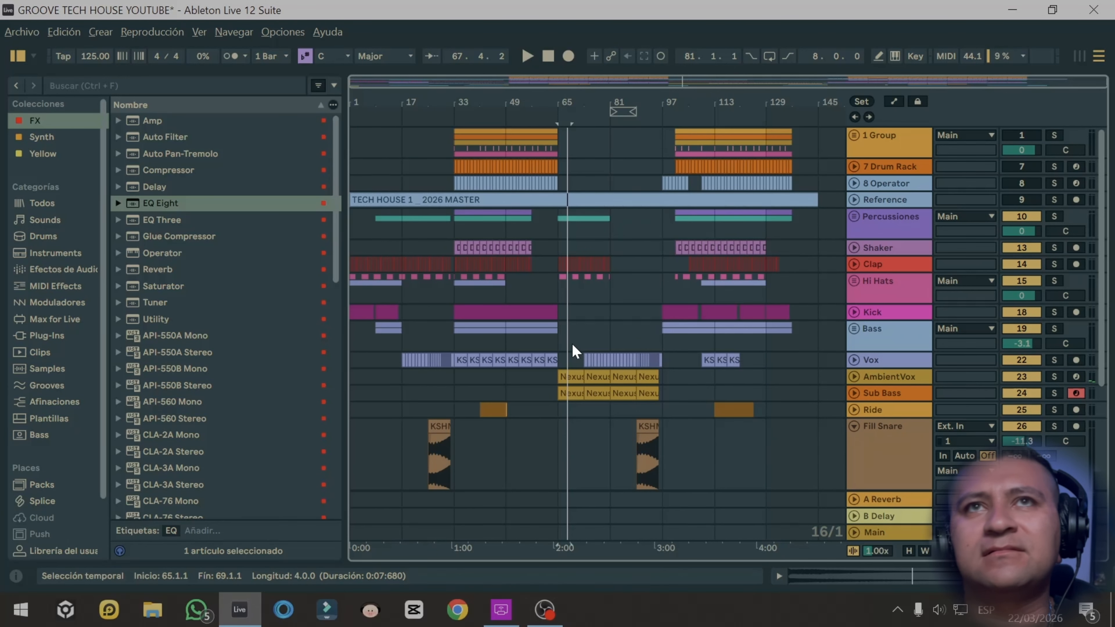
left_click(529, 248)
key("space")
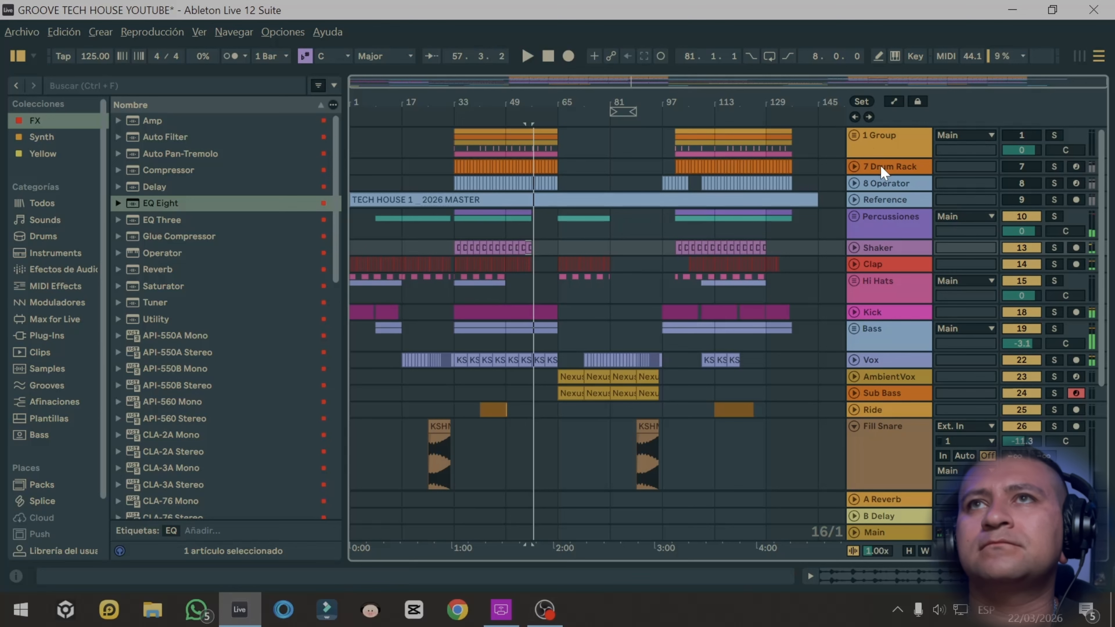
- Review the effect chains from Percussiones to Hi Hats, folding the Percussiones Saturator and the Hi Hats EQ Eight
double_click(883, 217)
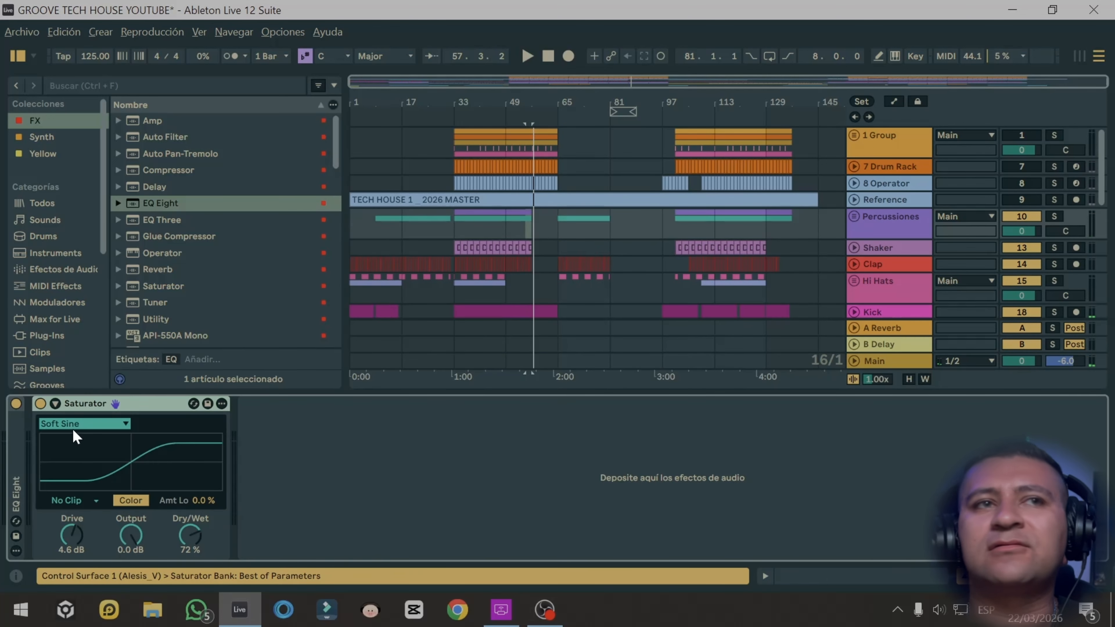
double_click(99, 407)
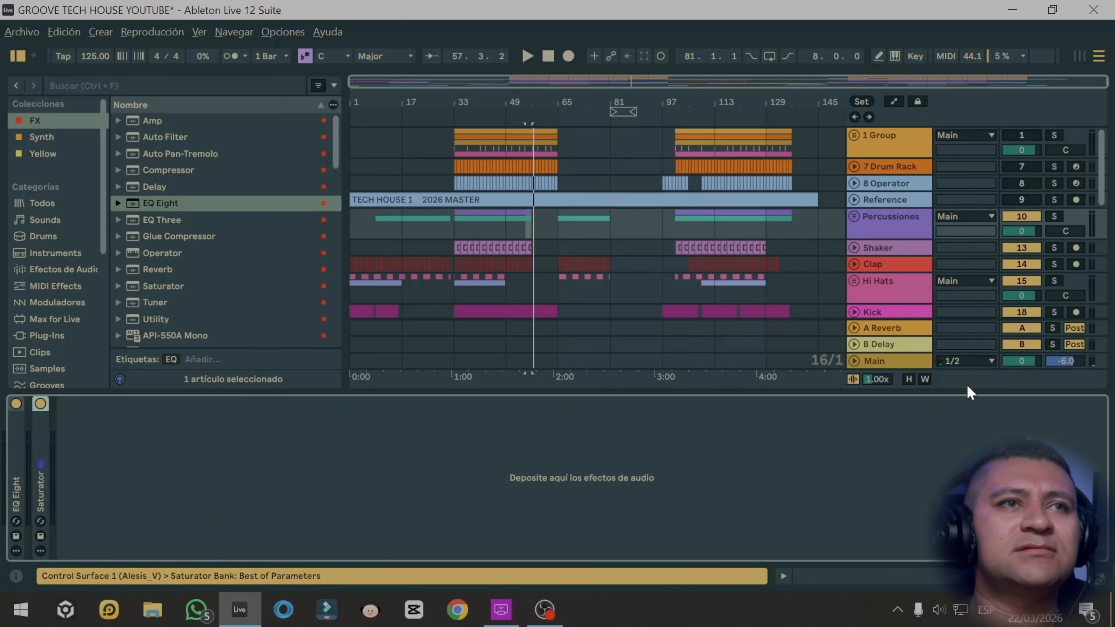
left_click(874, 228)
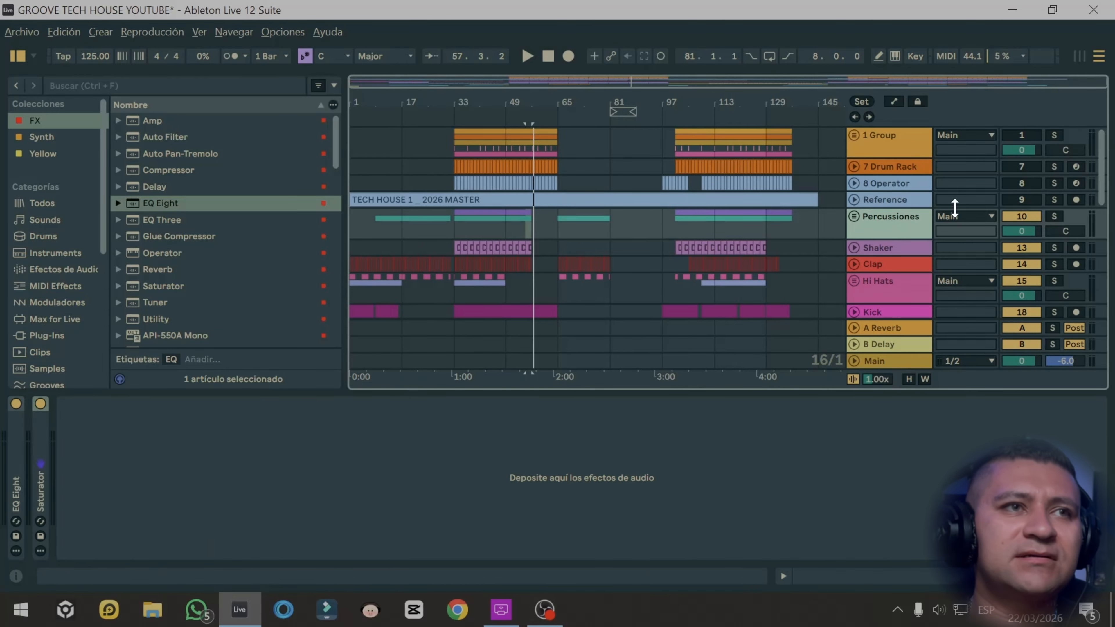
left_click(891, 249)
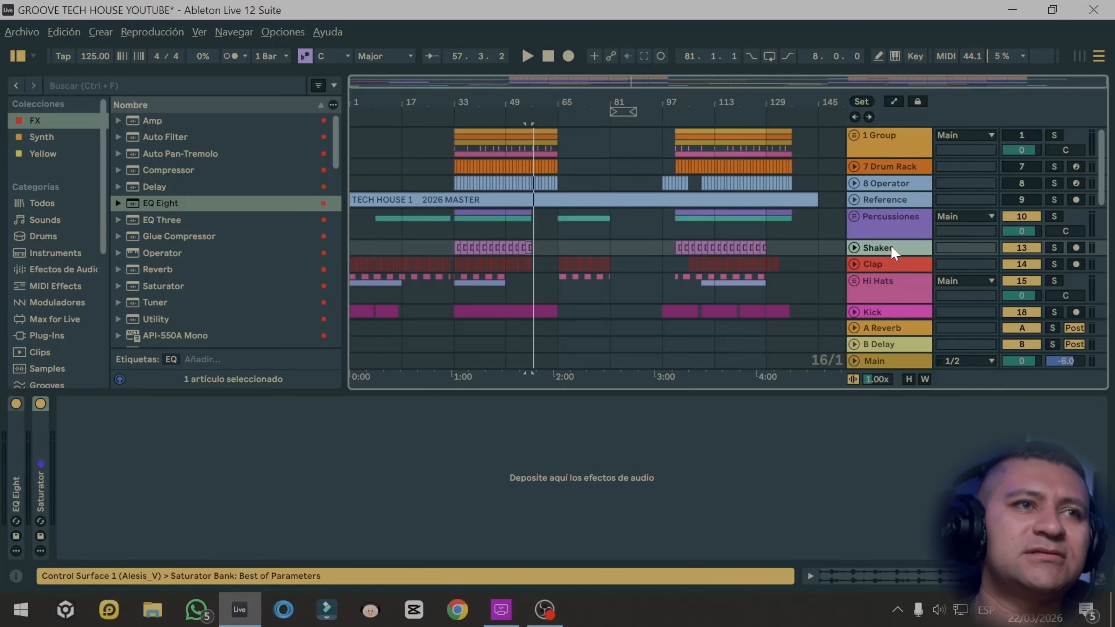
key("Down")
key("Down")
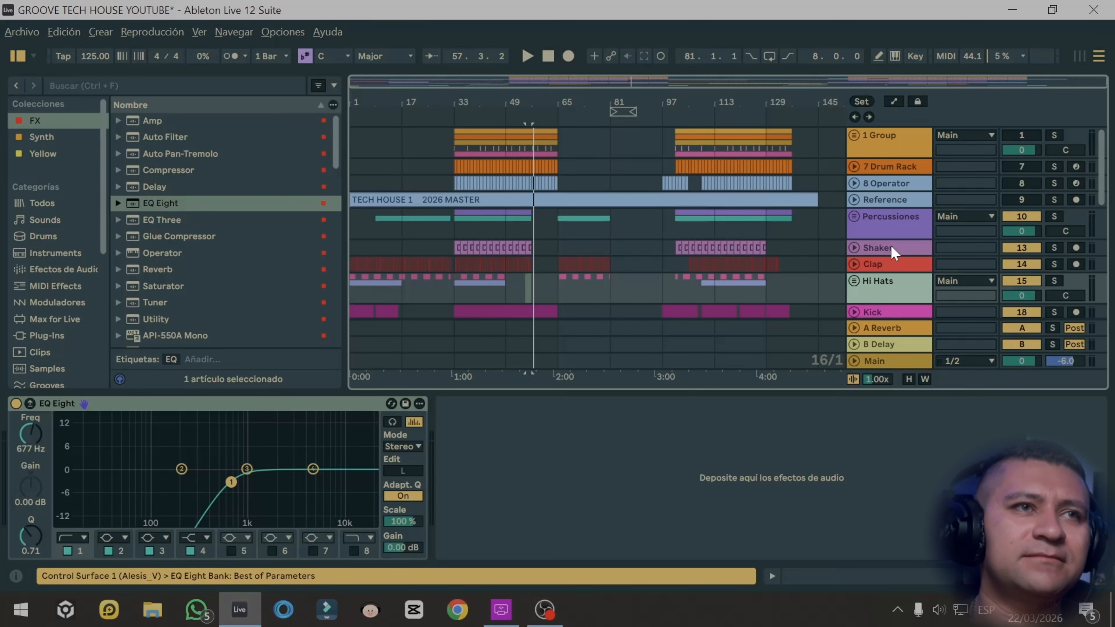
double_click(94, 403)
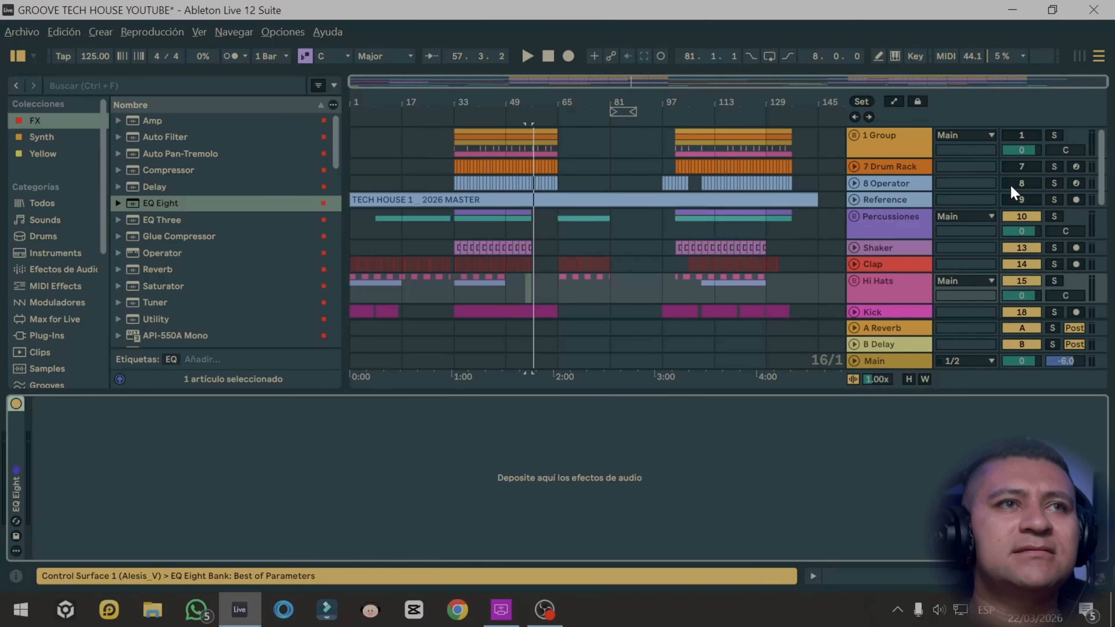
- Examine the effect chains of the Kick, Bass, Vox, AmbientVox, Sub Bass and Ride tracks
scroll(1009, 183, "down", 3)
left_click(887, 245)
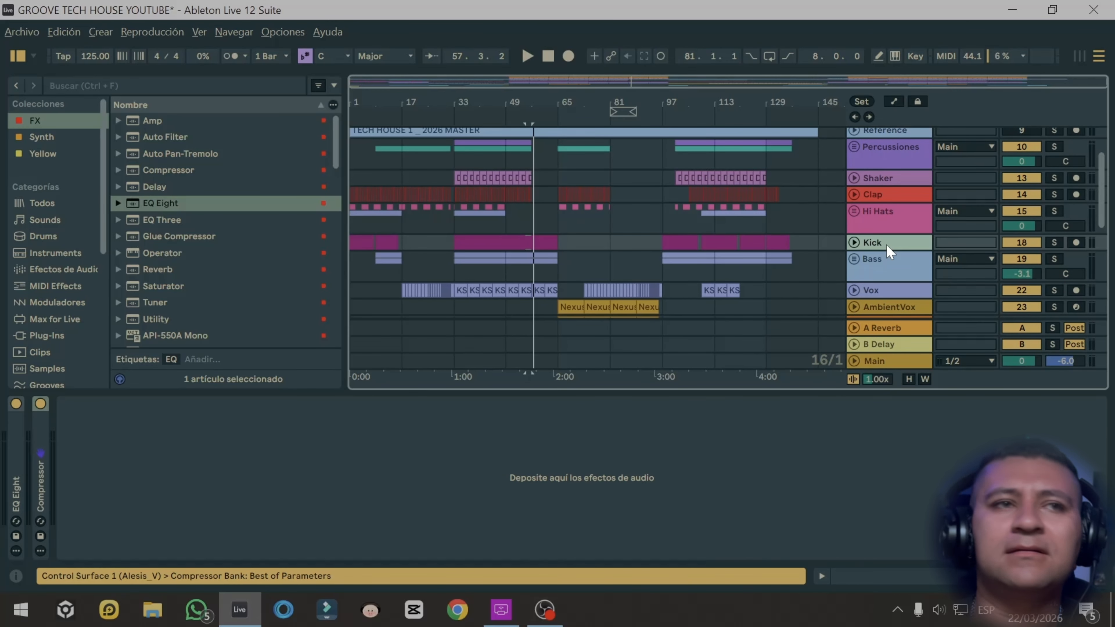
key("Down")
key("Down")
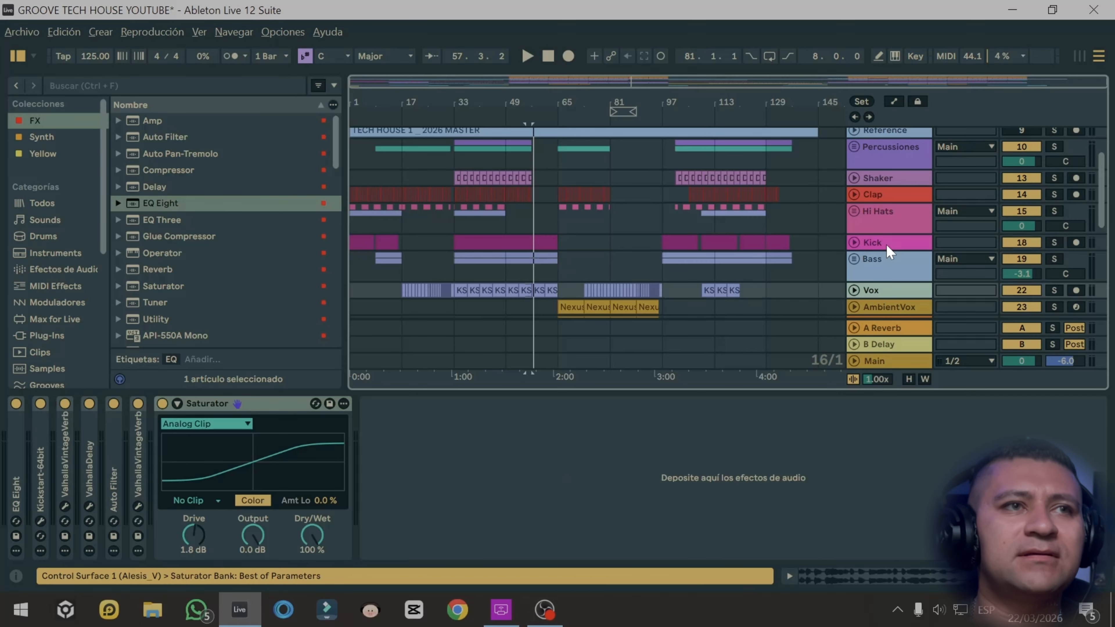
scroll(894, 253, "down", 3)
key("Down")
key("Down")
key("Down")
key("Down")
key("Down")
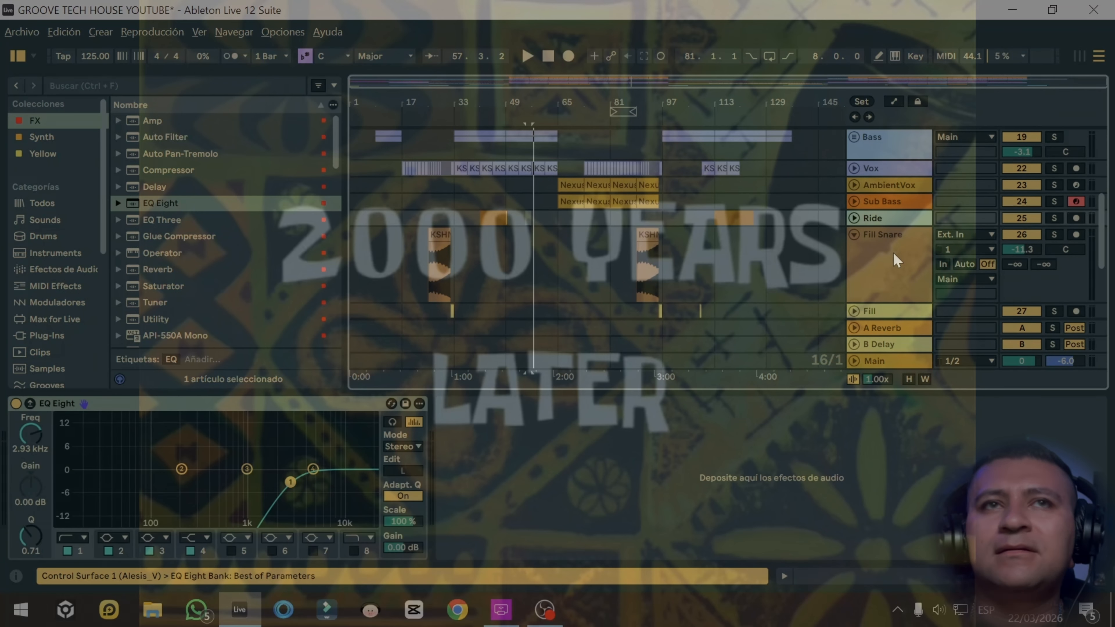
- Add an EQ Eight after the Auto Filter on Vox Intro, place Kickstart last in the chain and fold the devices
scroll(896, 259, "down", 3)
left_click(888, 192)
double_click(211, 403)
double_click(211, 403)
left_click_drag(160, 203, 368, 192)
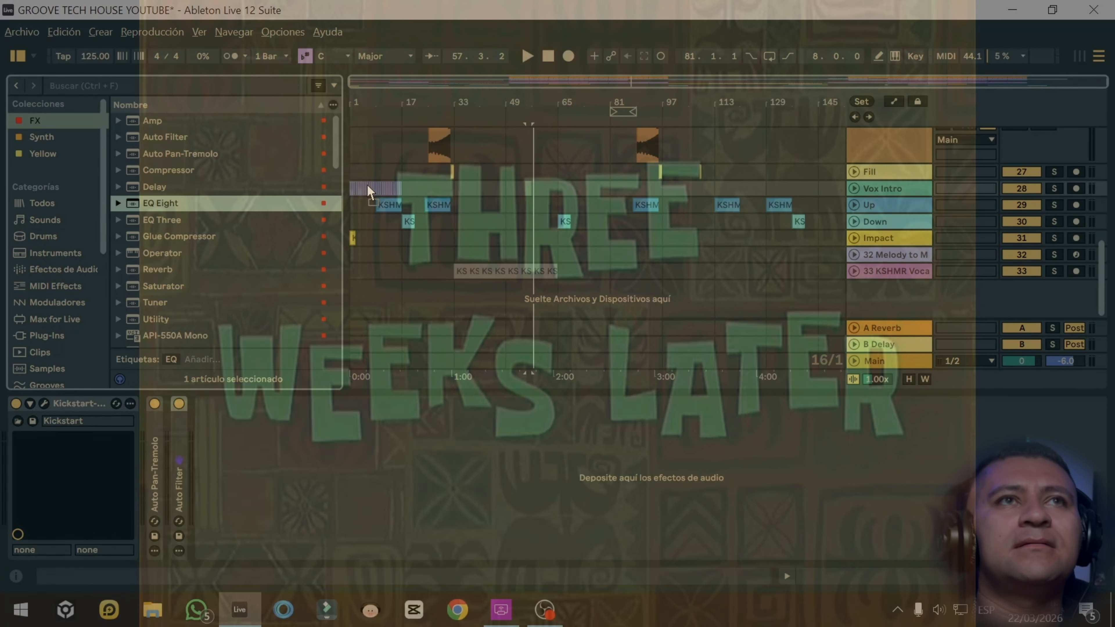
left_click_drag(291, 481, 364, 481)
double_click(311, 405)
double_click(71, 404)
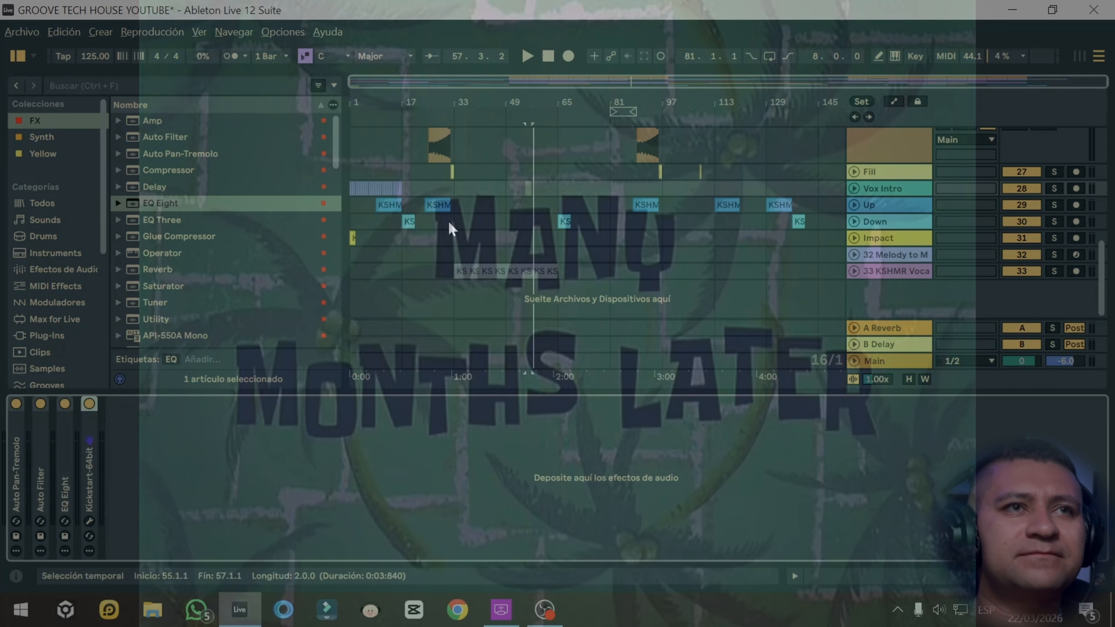
- Put an EQ Eight on the Impact track with band 1 as a steep low cut at 138 Hz
left_click(881, 205)
left_click(884, 232)
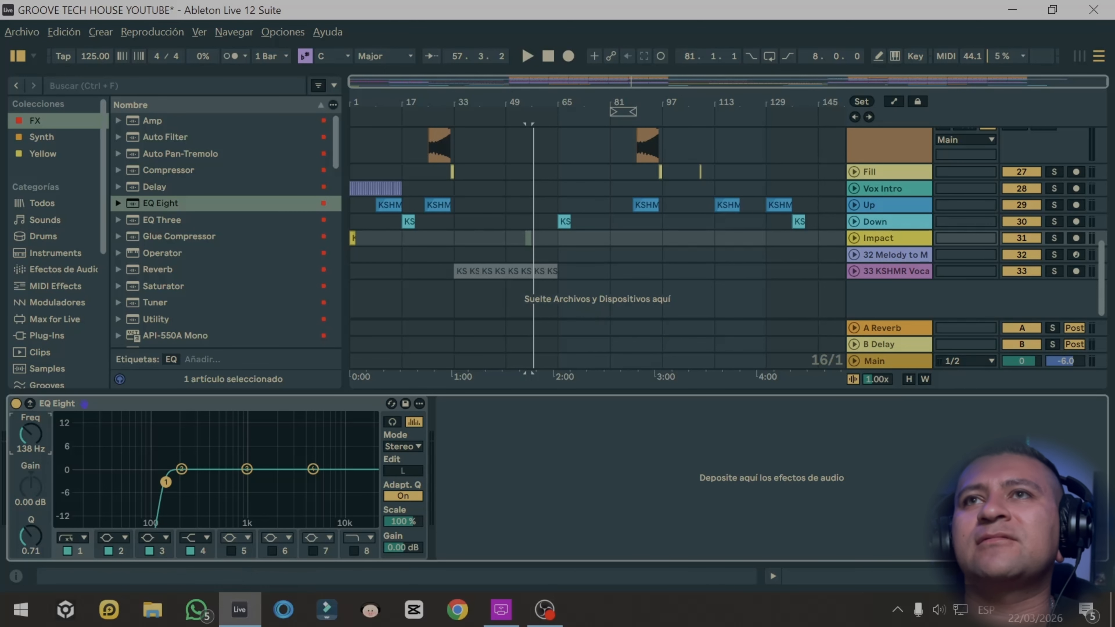
- Hide the device view, fold the Fill Snare track and select the Up track
left_click(971, 583)
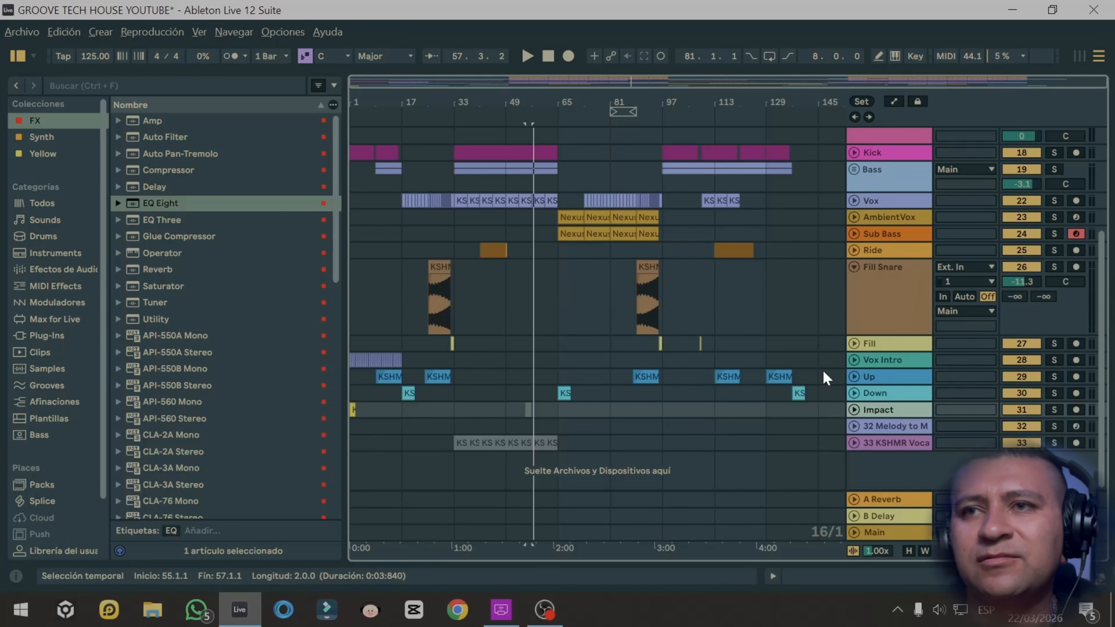
scroll(822, 369, "up", 3)
left_click(853, 372)
scroll(866, 387, "down", 2)
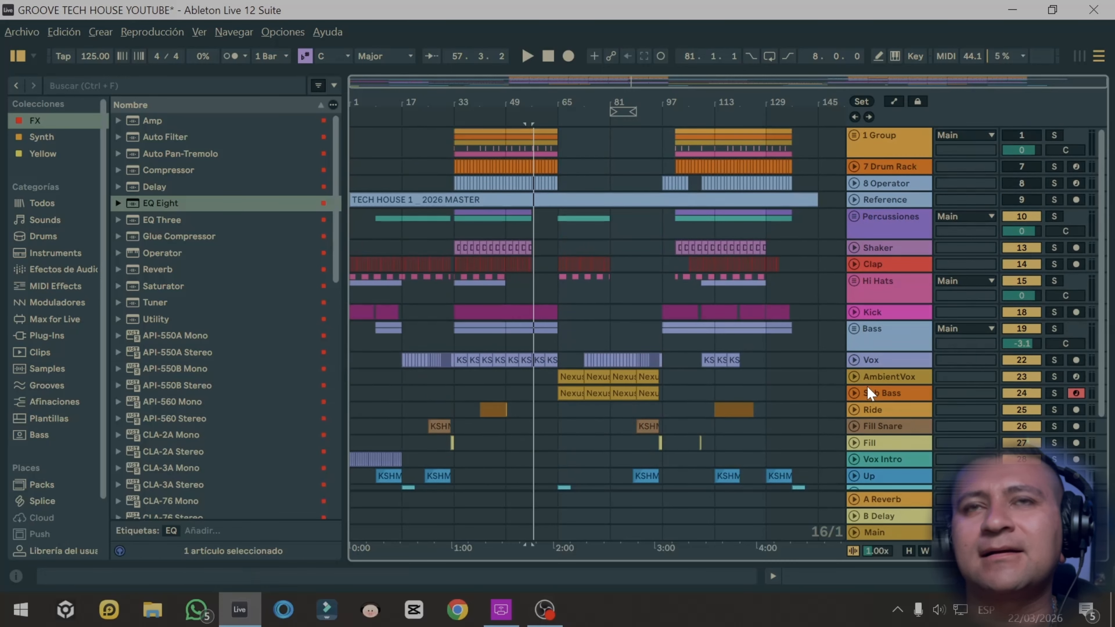
left_click(886, 378)
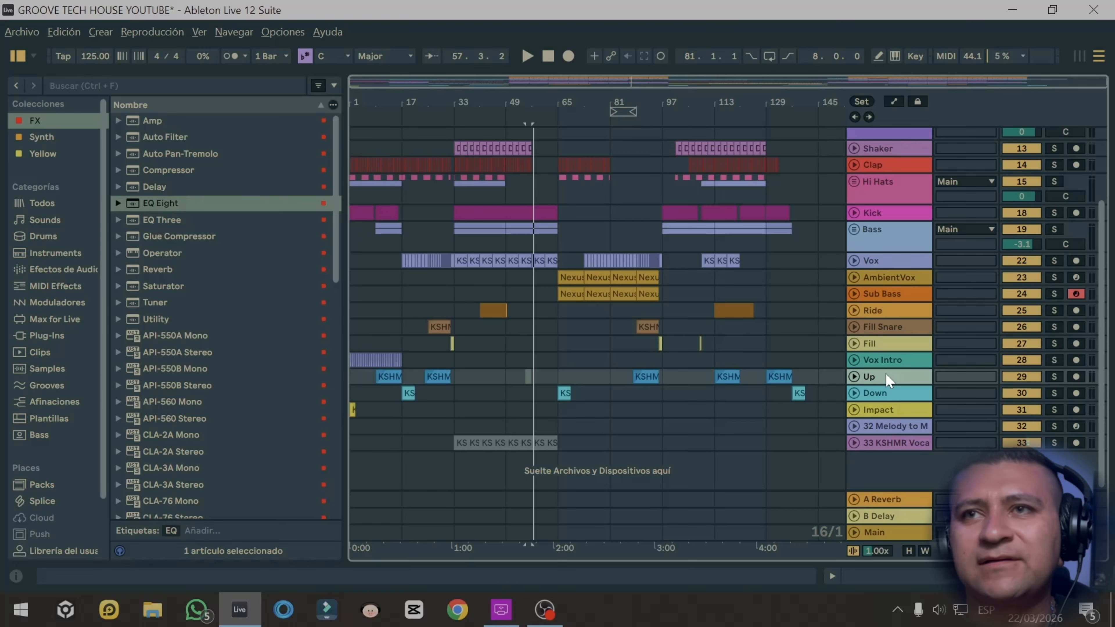
- Look over the Down, Impact, Melody to MIDI and KSHMR Vocal tracks and return the playhead to the song start
left_click(894, 399)
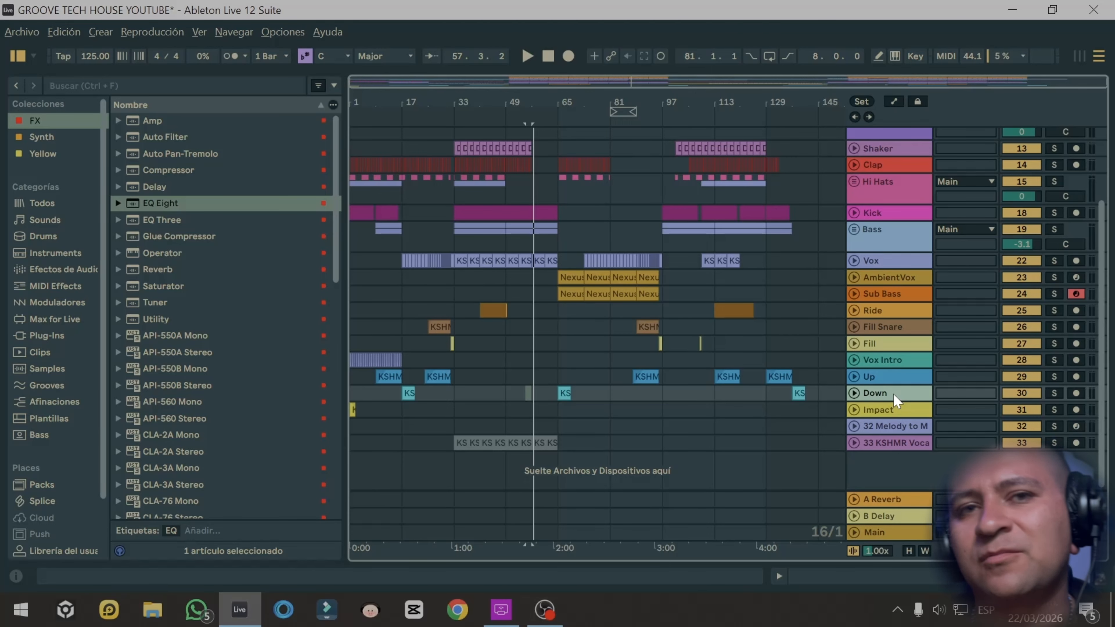
scroll(418, 200, "up", 5)
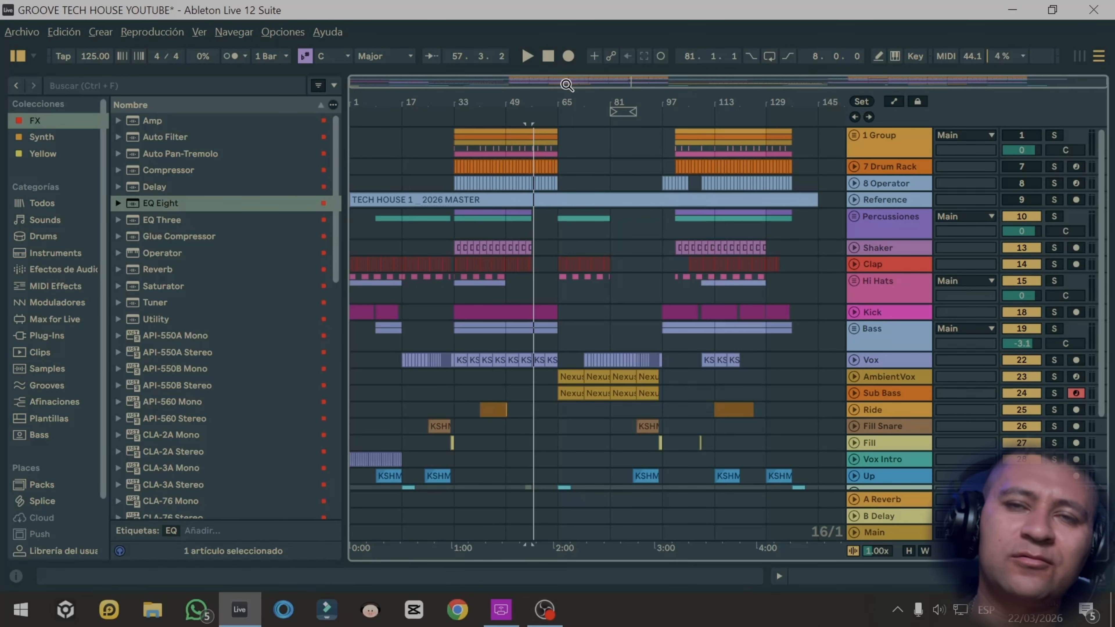
scroll(921, 350, "down", 5)
left_click(883, 410)
left_click(887, 426)
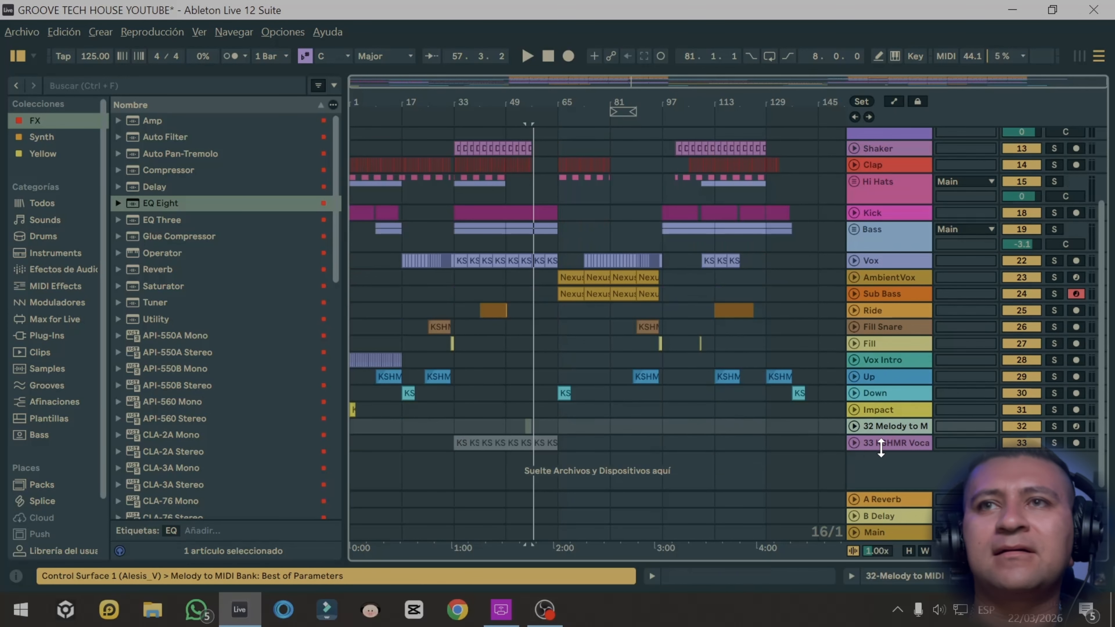
left_click(888, 443)
scroll(734, 383, "up", 5)
left_click(548, 56)
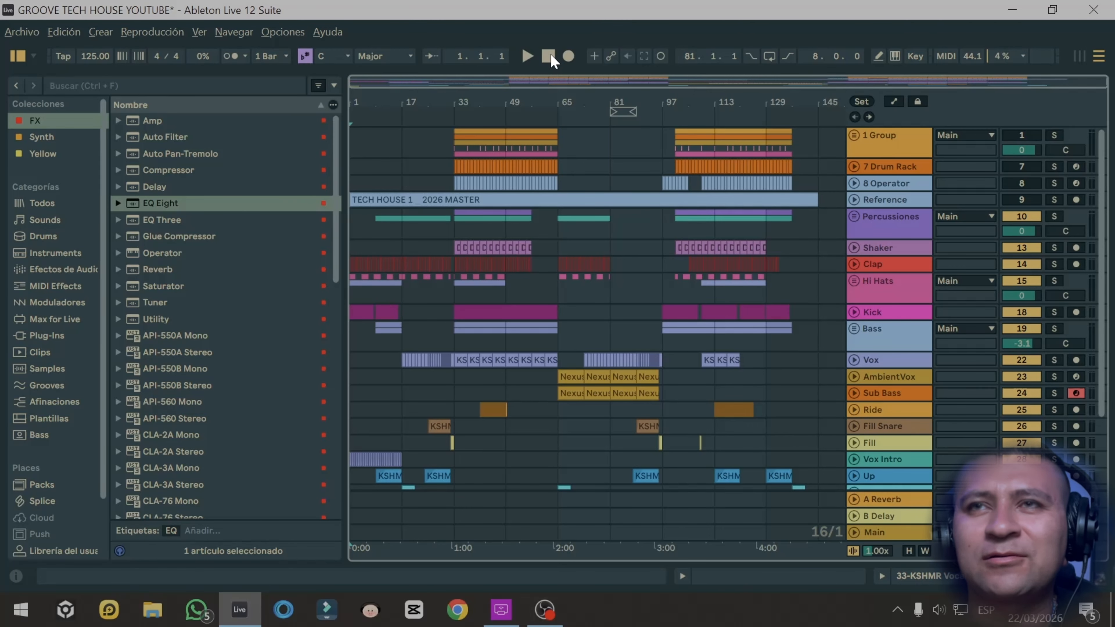
- Set the playback start to bar 65 and load the Spectrum Analyzer plug-in onto the Main track
scroll(891, 444, "down", 4)
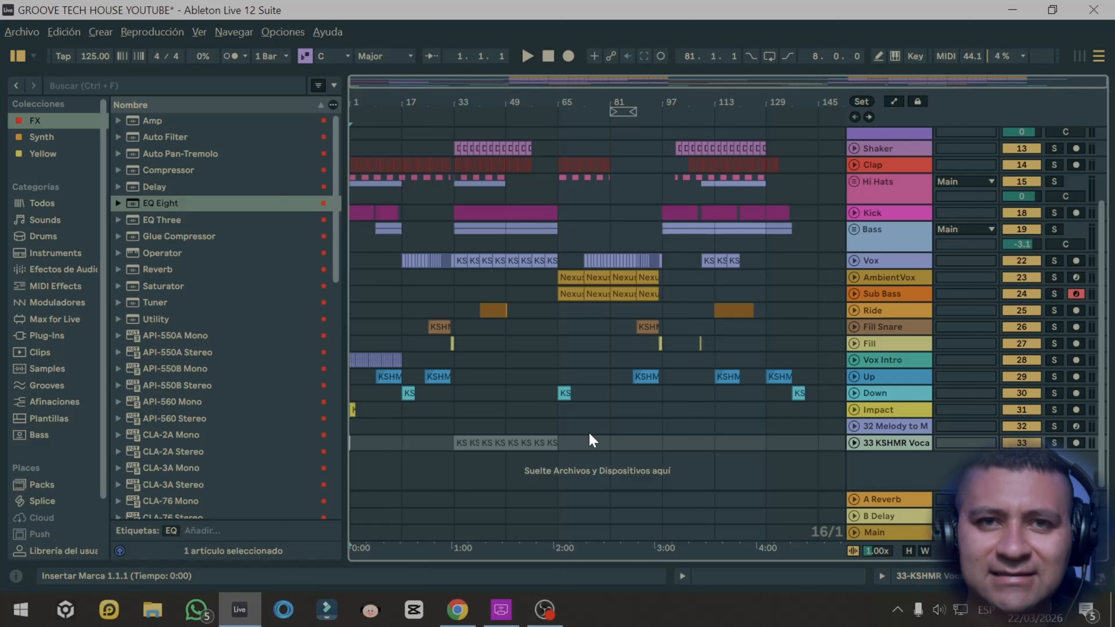
left_click(564, 393)
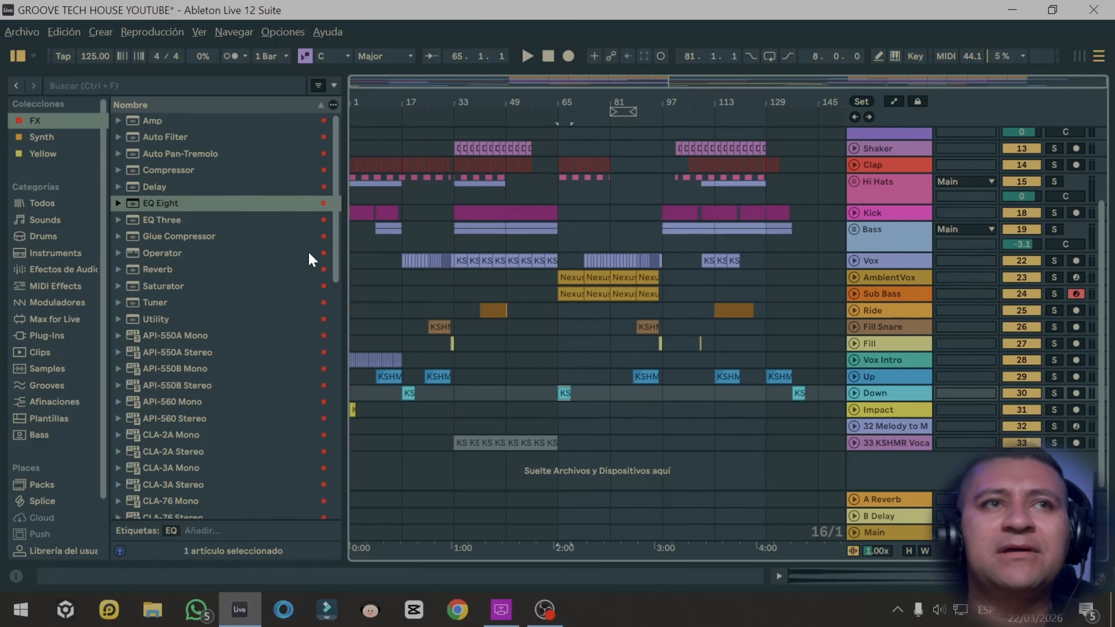
scroll(302, 264, "down", 15)
left_click_drag(280, 360, 196, 361)
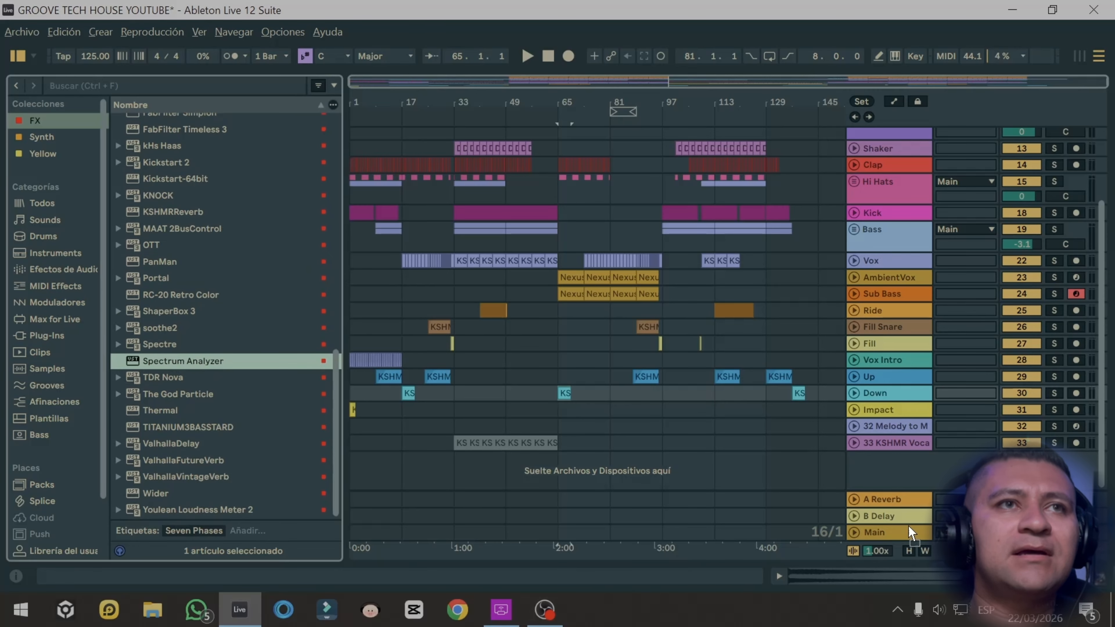
left_click_drag(908, 525, 891, 530)
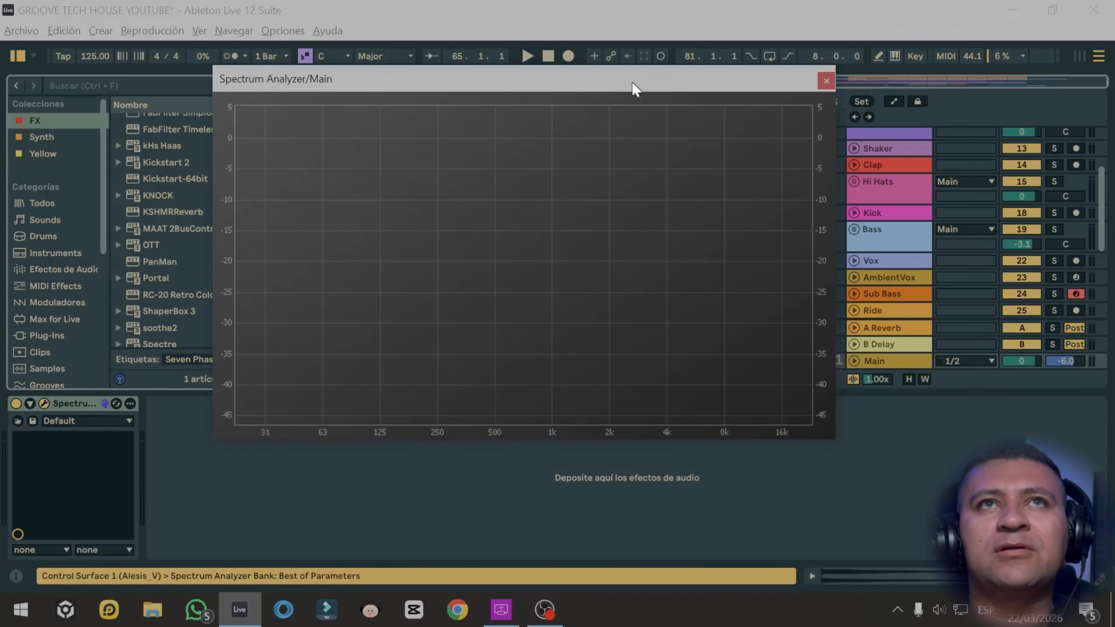
left_click_drag(635, 87, 601, 156)
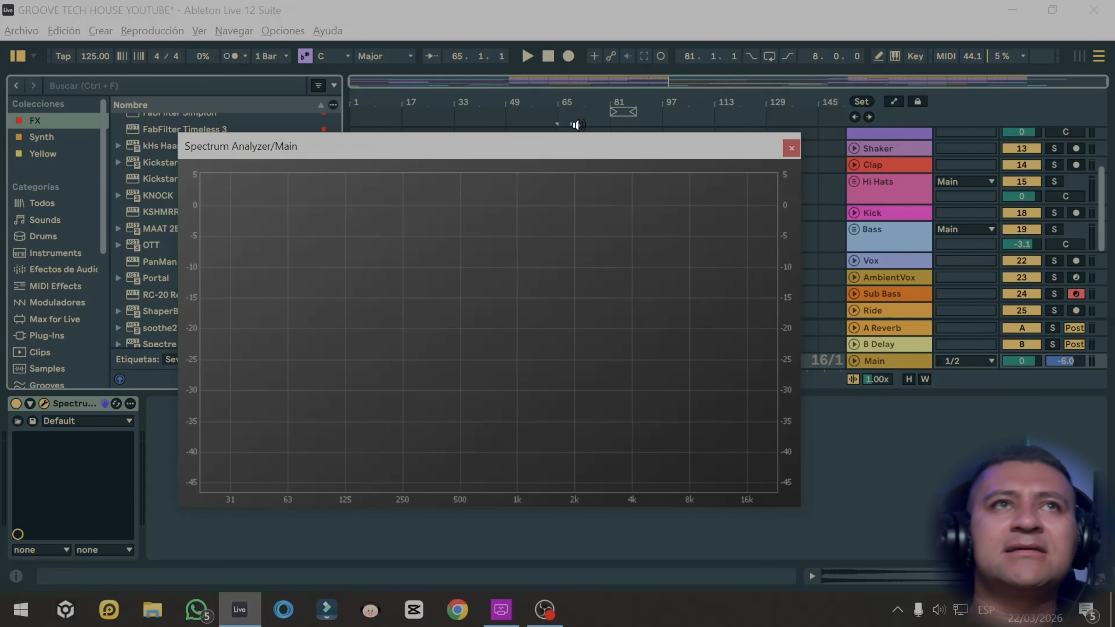
left_click_drag(423, 156, 461, 180)
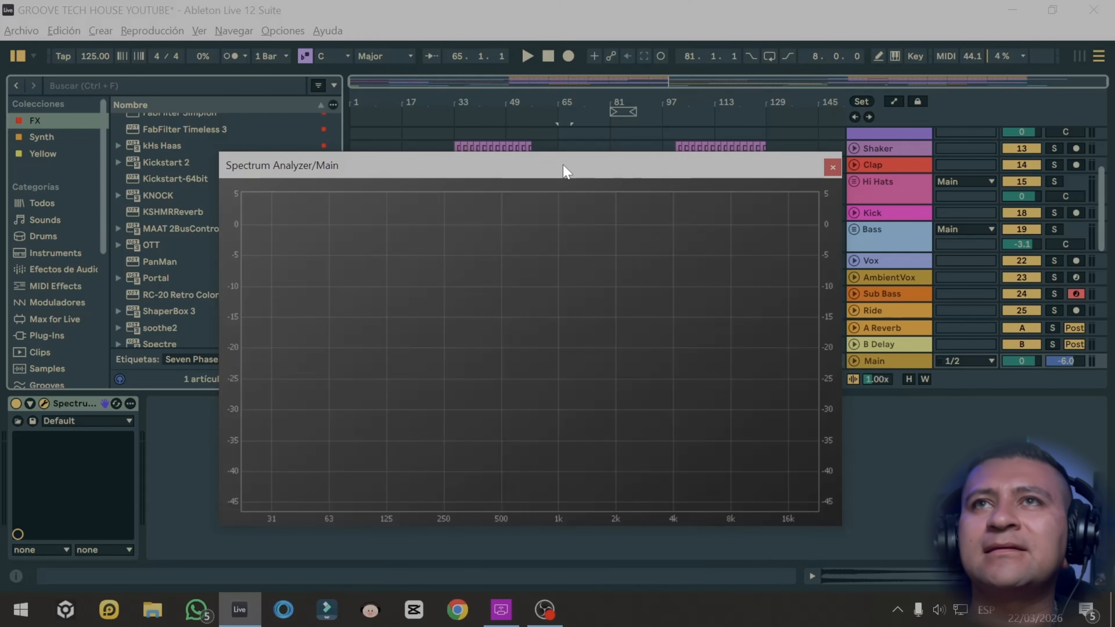
left_click_drag(562, 164, 586, 144)
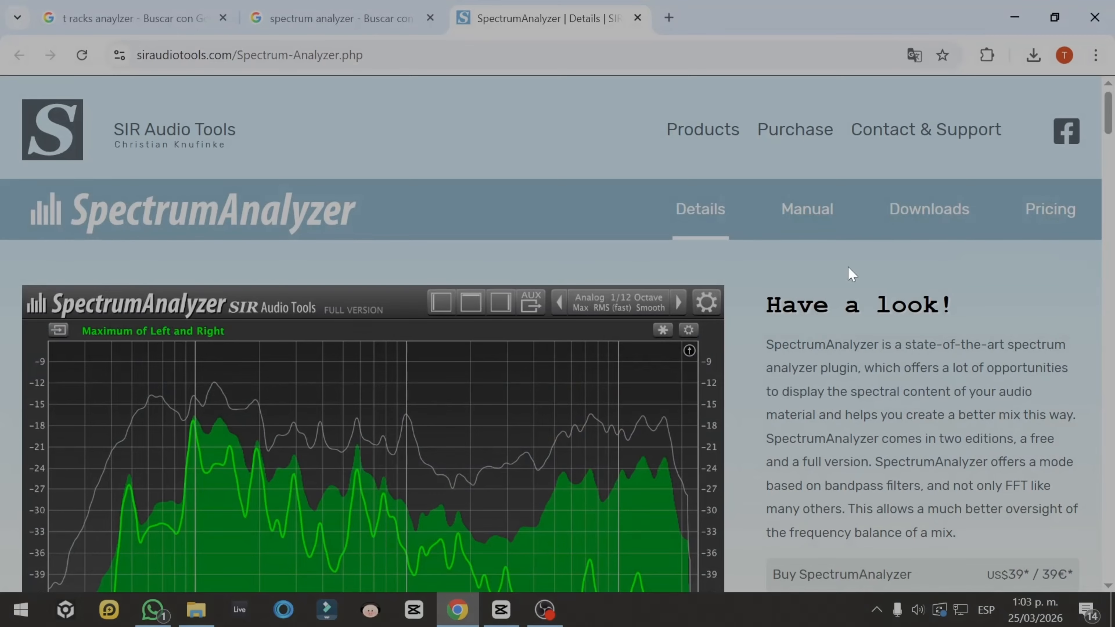
- Look over the SpectrumAnalyzer details page on siraudiotools.com in Chrome, and reposition the plug-in's window over the arrangement in Ableton Live
left_click_drag(1109, 110, 1111, 161)
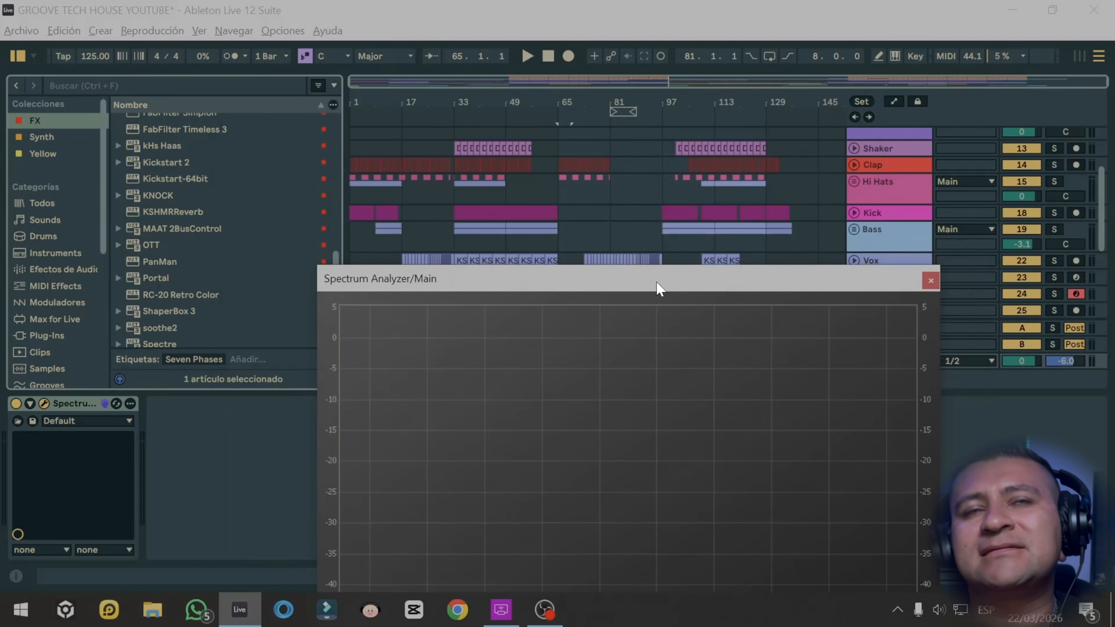
left_click_drag(659, 289, 816, 458)
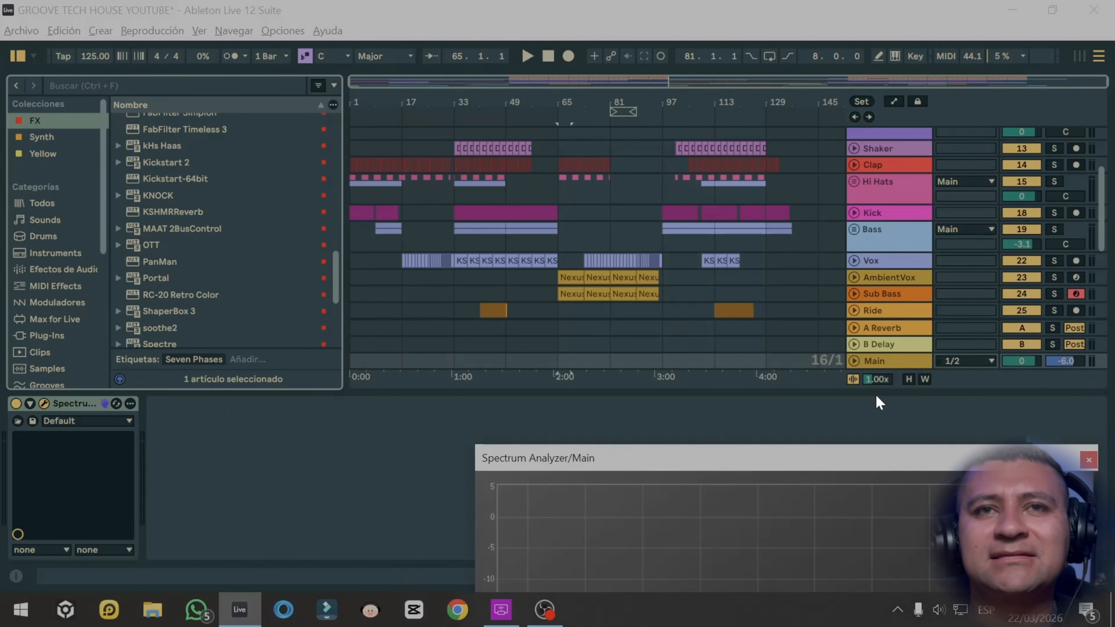
left_click_drag(733, 466, 536, 169)
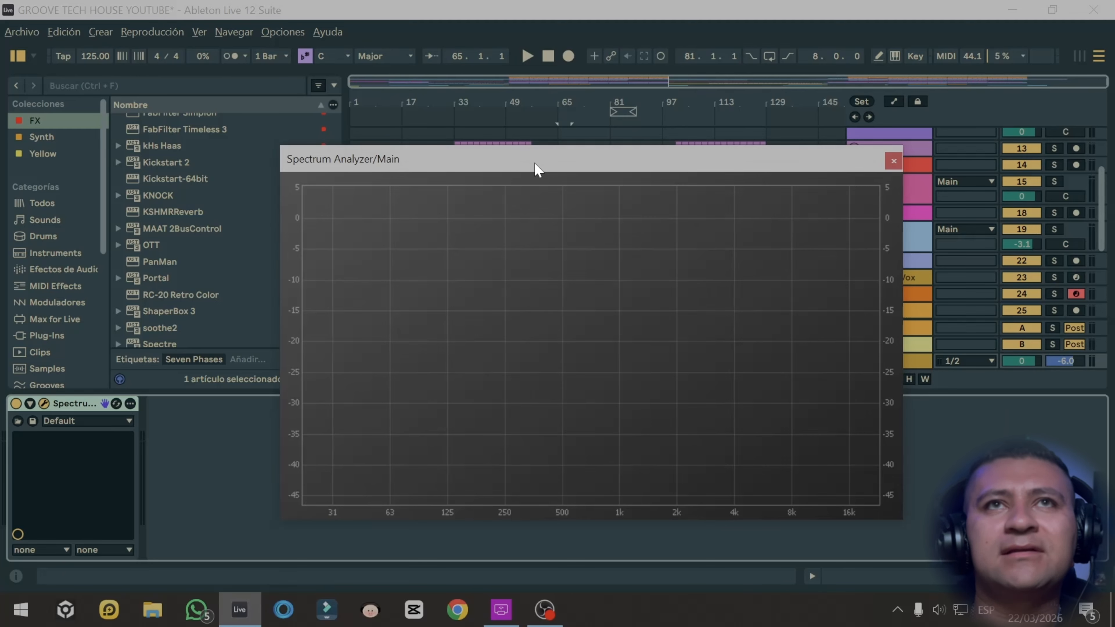
- Play short passages from bar 65 and from the song start while examining the mix's frequency spectrum
key("space")
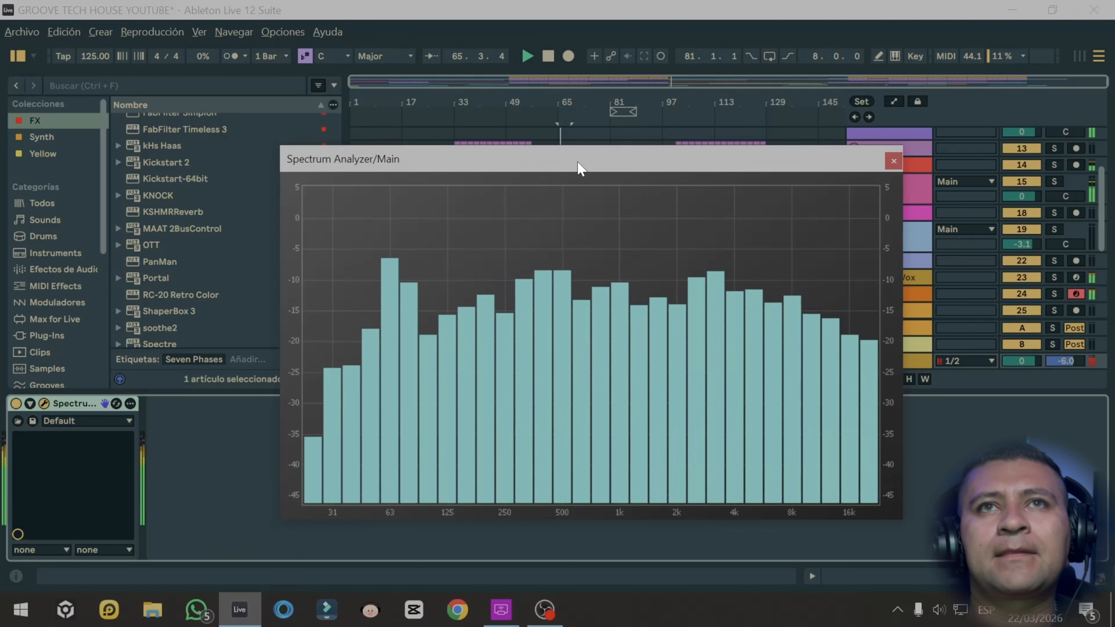
double_click(548, 58)
key("space")
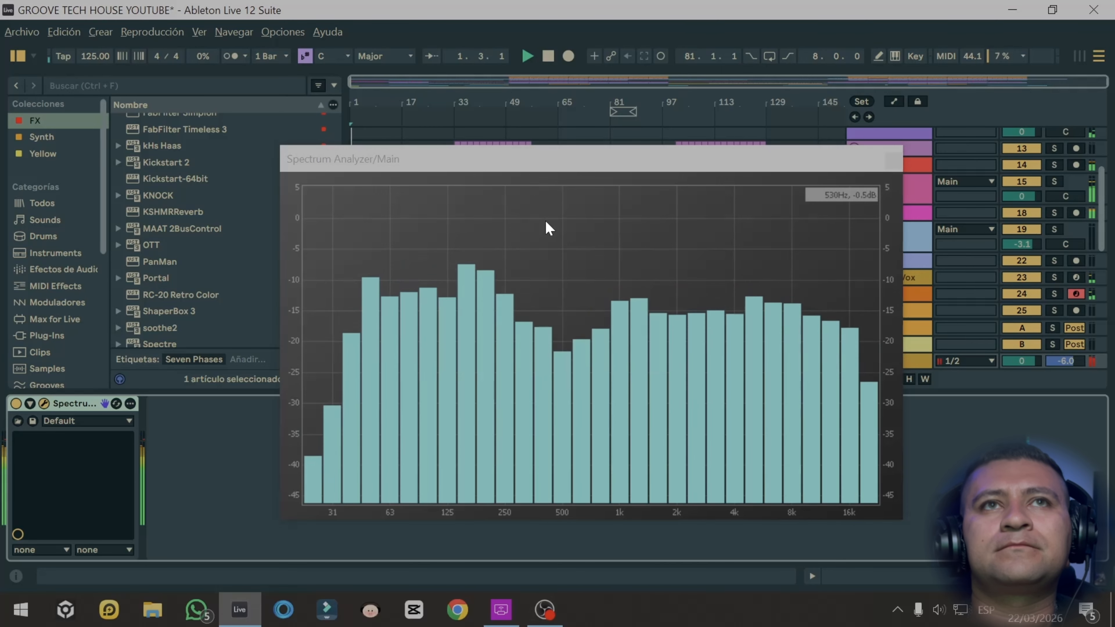
key("space")
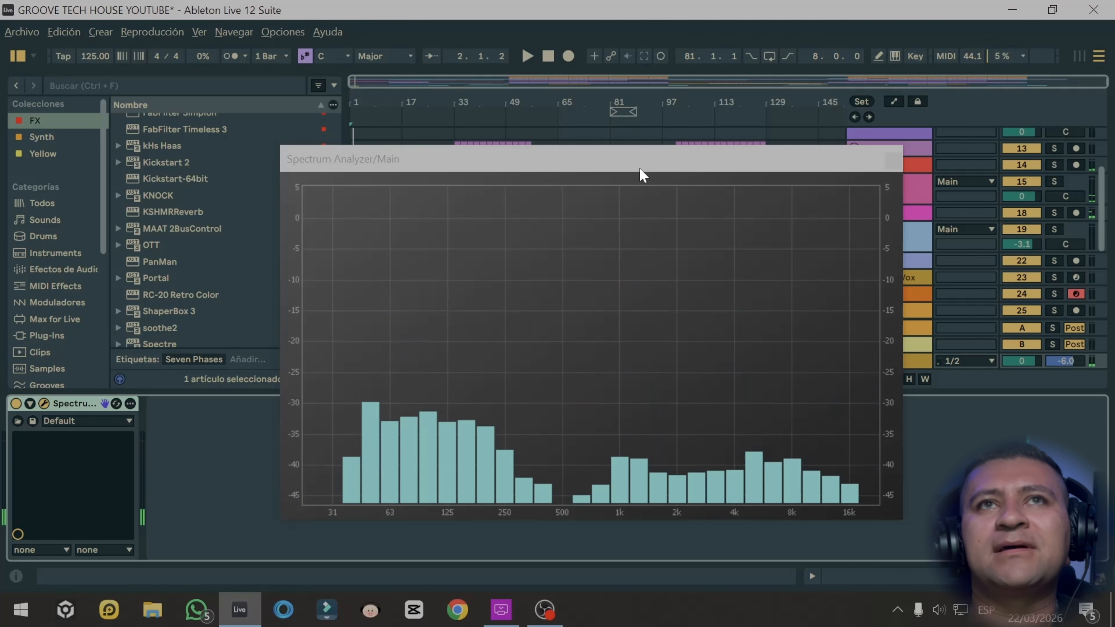
- Switch to the Session view mixer with taller faders and examine the playing mix's spectrum in the analyzer
left_click_drag(639, 166, 576, 142)
key("Tab")
left_click_drag(1078, 306, 1078, 533)
key("space")
left_click_drag(610, 132, 691, 125)
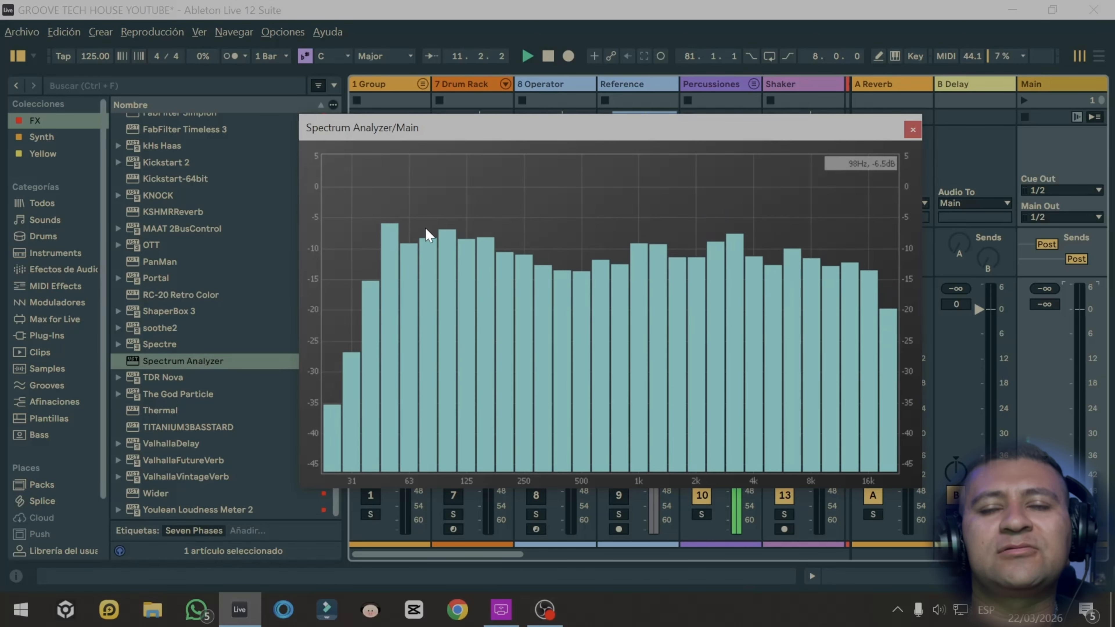
- Solo the Kick track and play it to examine its spectrum in the analyzer
left_click_drag(544, 133, 105, 133)
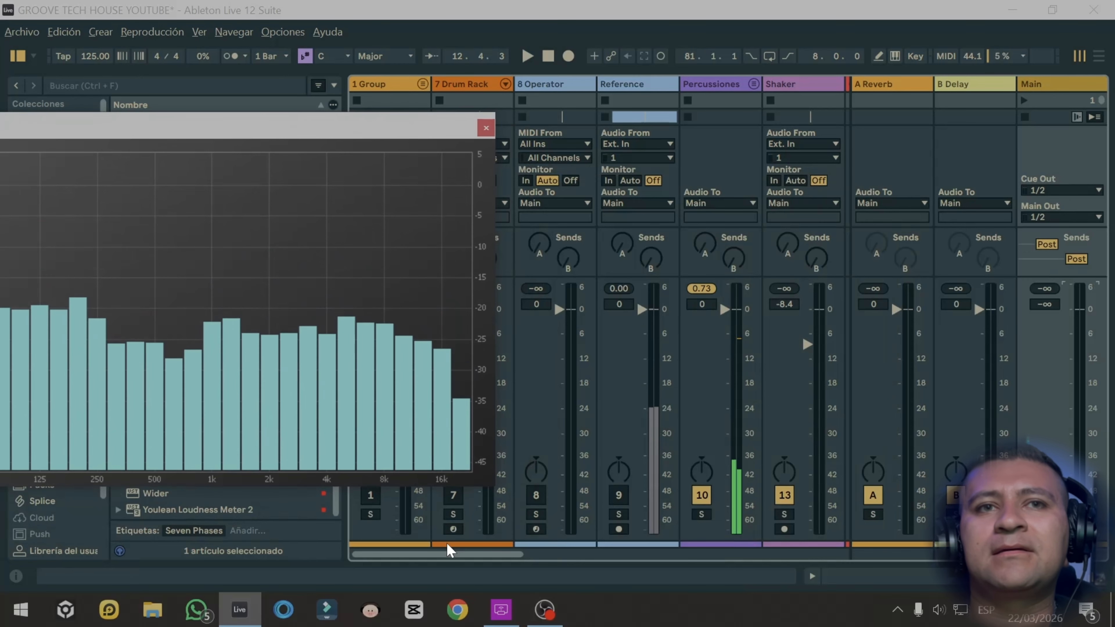
left_click_drag(452, 554, 585, 556)
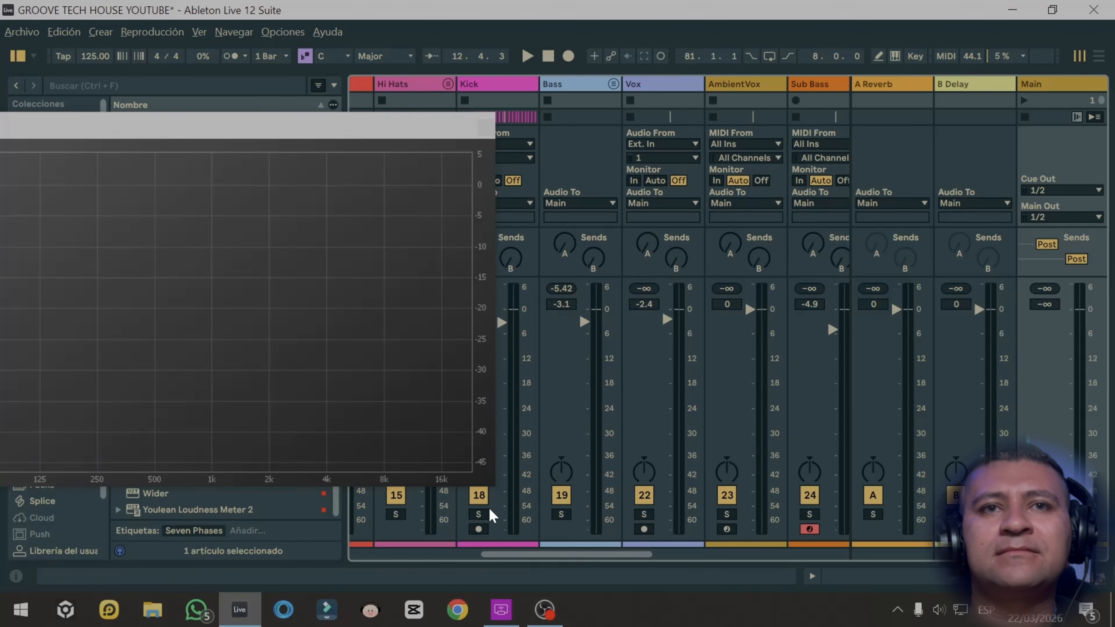
left_click(479, 514)
left_click_drag(346, 132, 718, 126)
key("space")
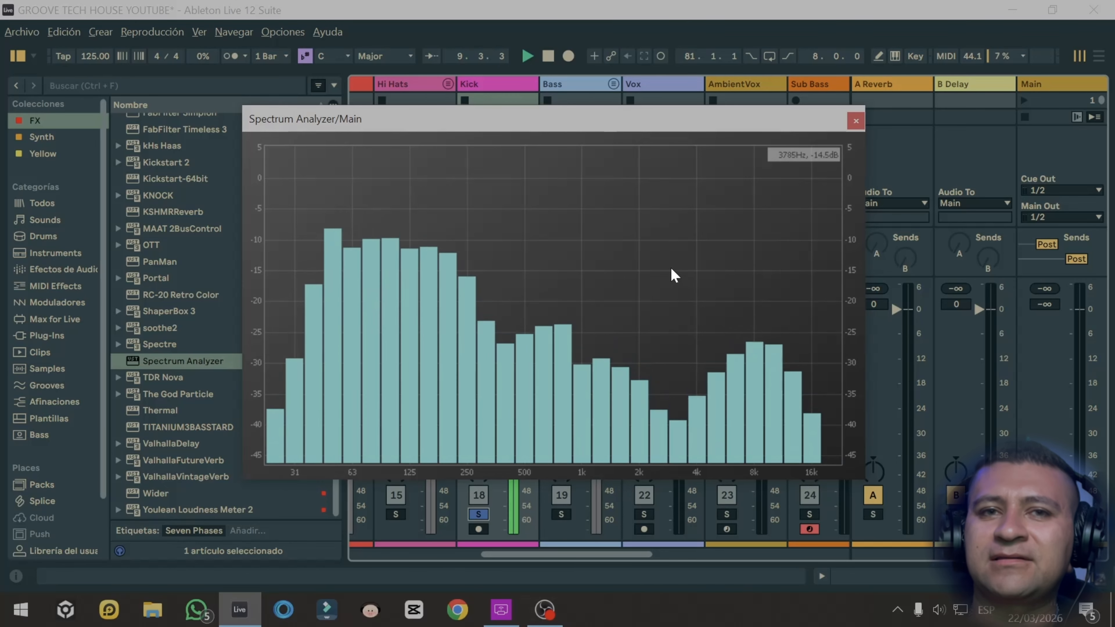
left_click_drag(452, 124, 509, 129)
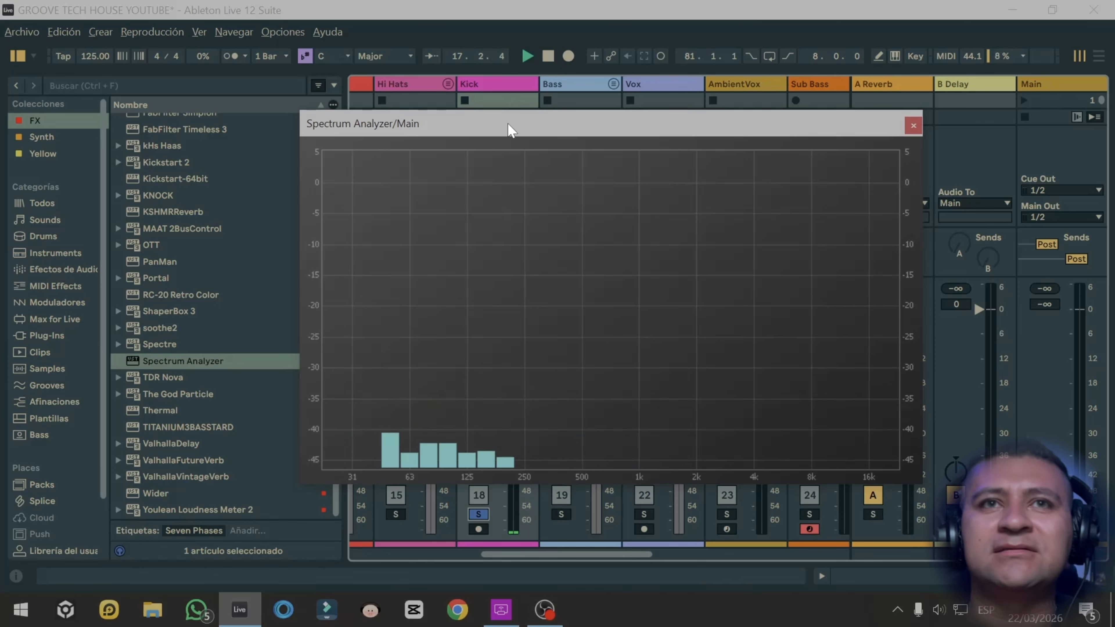
left_click_drag(510, 130, 531, 171)
left_click_drag(448, 171, 166, 134)
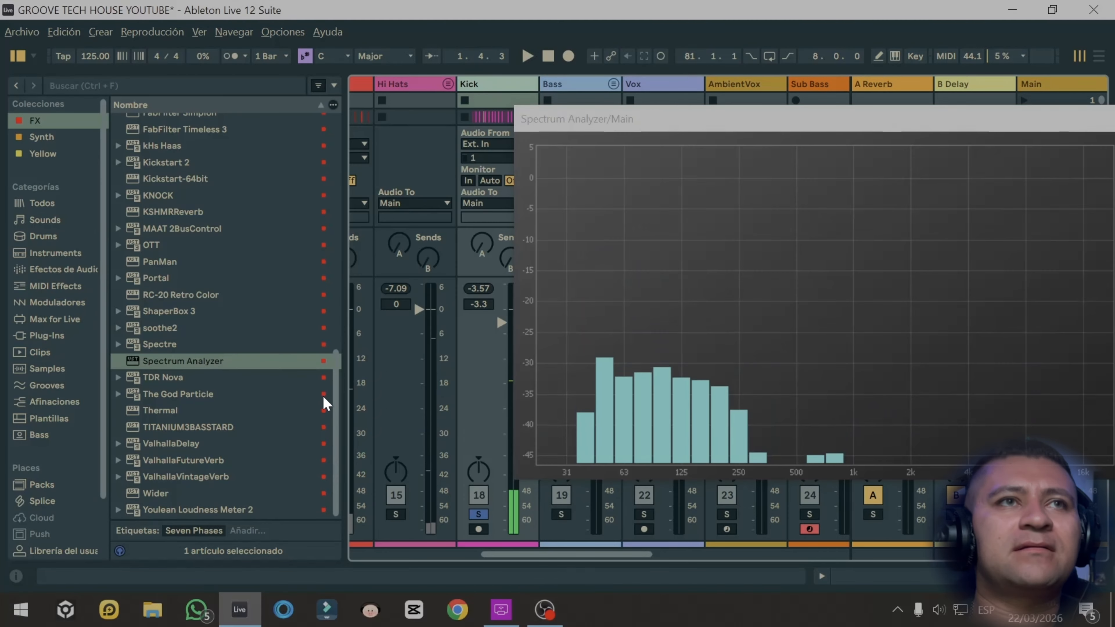
- Insert an API-550B Mono equalizer on the Kick track between the EQ Eight and the Compressor
left_click_drag(336, 398, 336, 172)
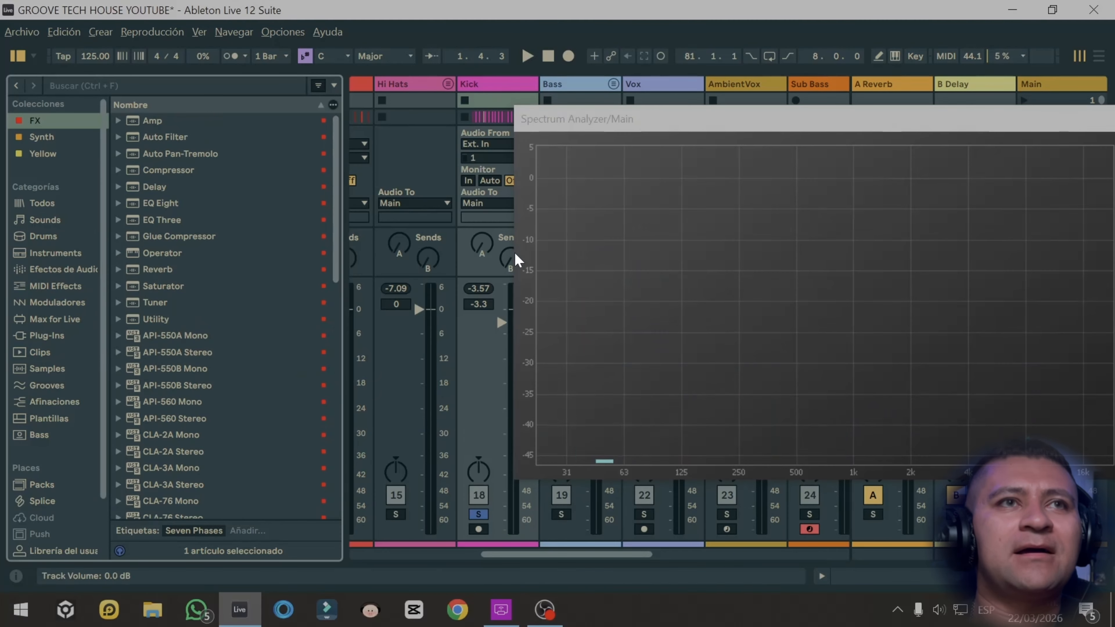
left_click_drag(595, 114, 623, 84)
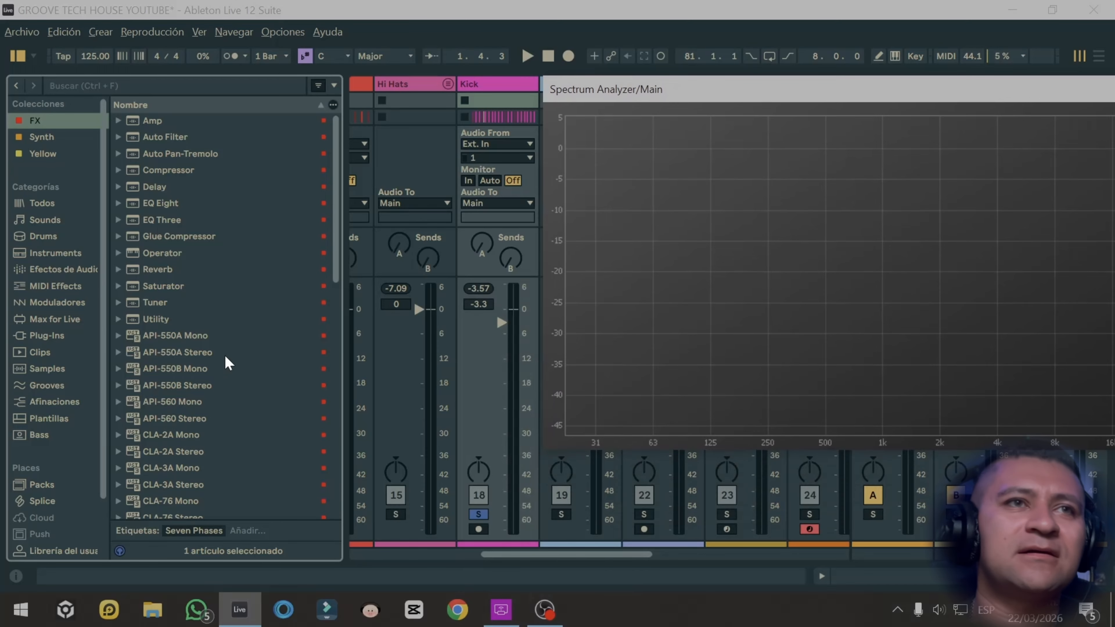
scroll(225, 356, "down", 3)
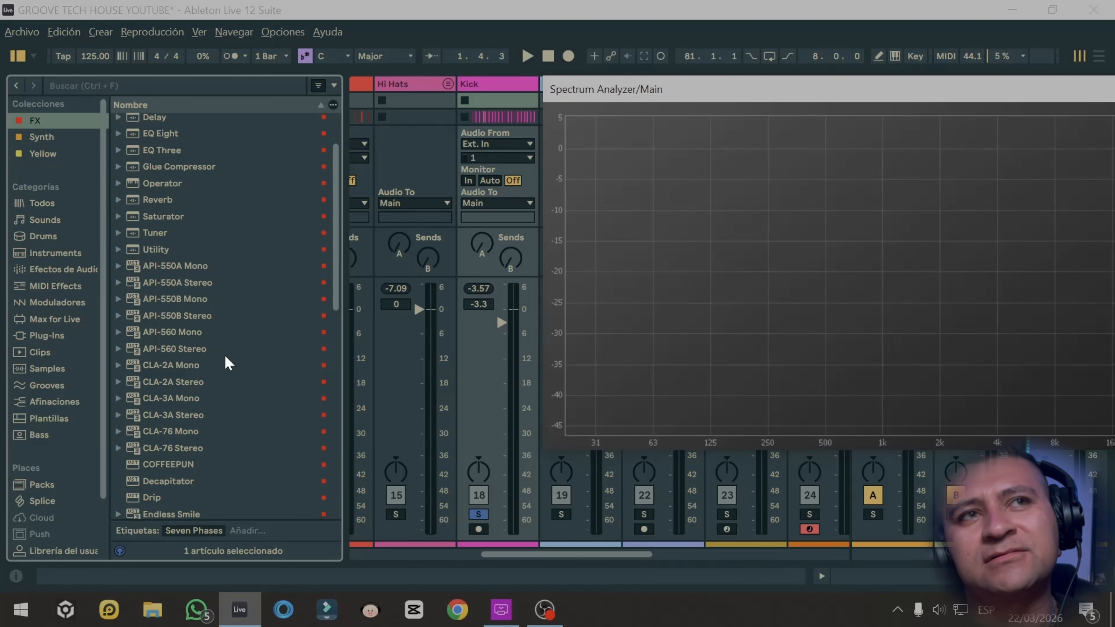
left_click(477, 87)
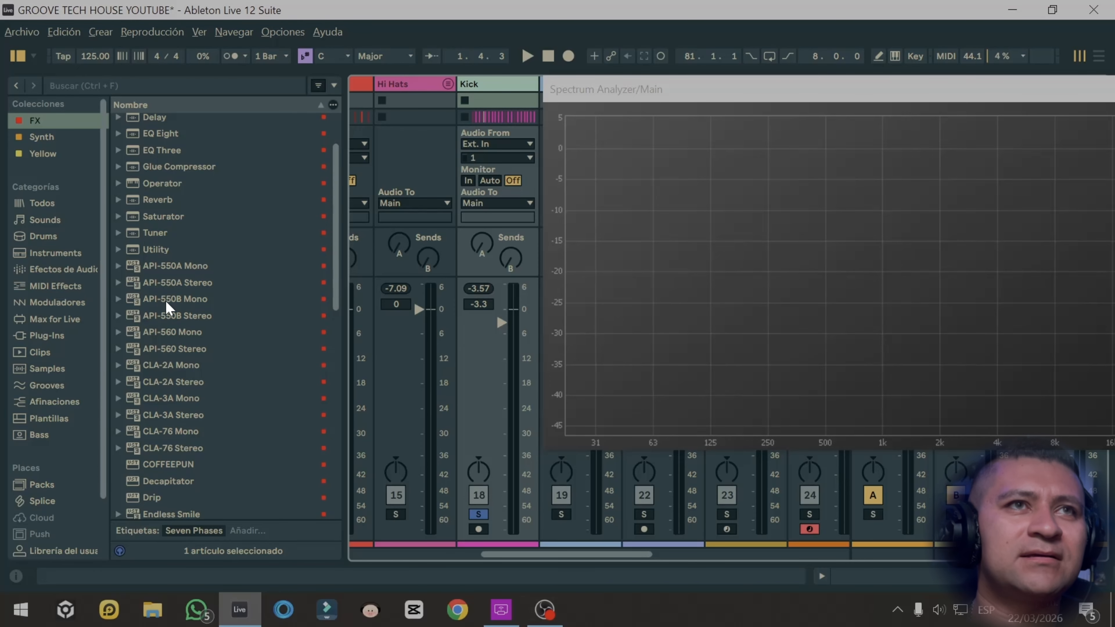
mouse_move(165, 300)
left_mouse_down()
mouse_move(421, 237)
mouse_move(511, 99)
mouse_move(490, 89)
left_mouse_up()
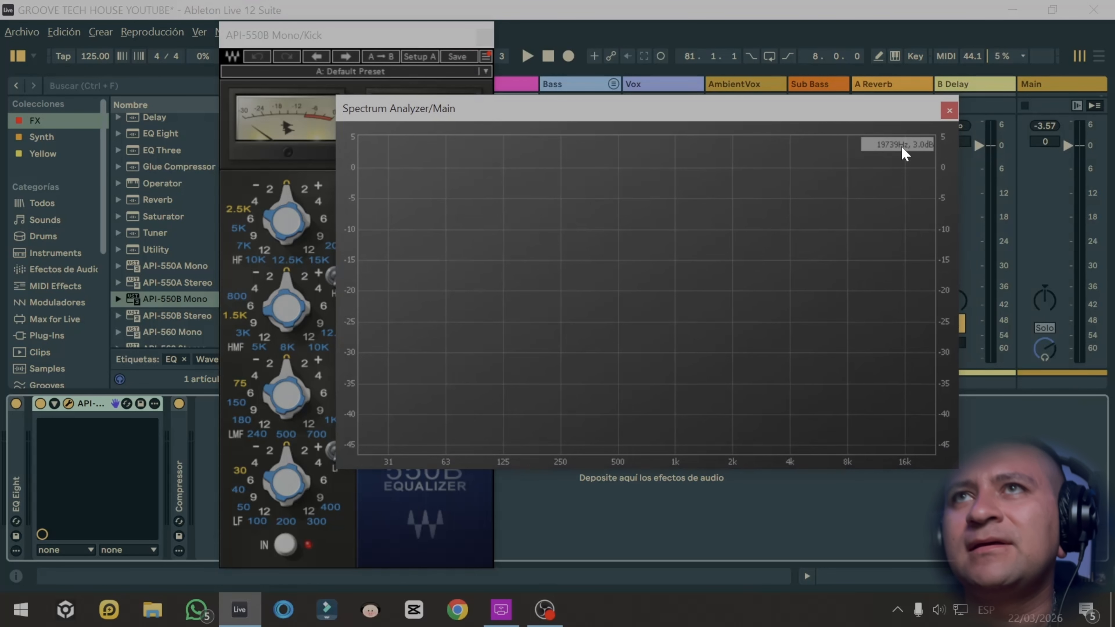
- Play the soloed kick and boost the API-550B's high-mid band by 9 dB at 8K
key("space")
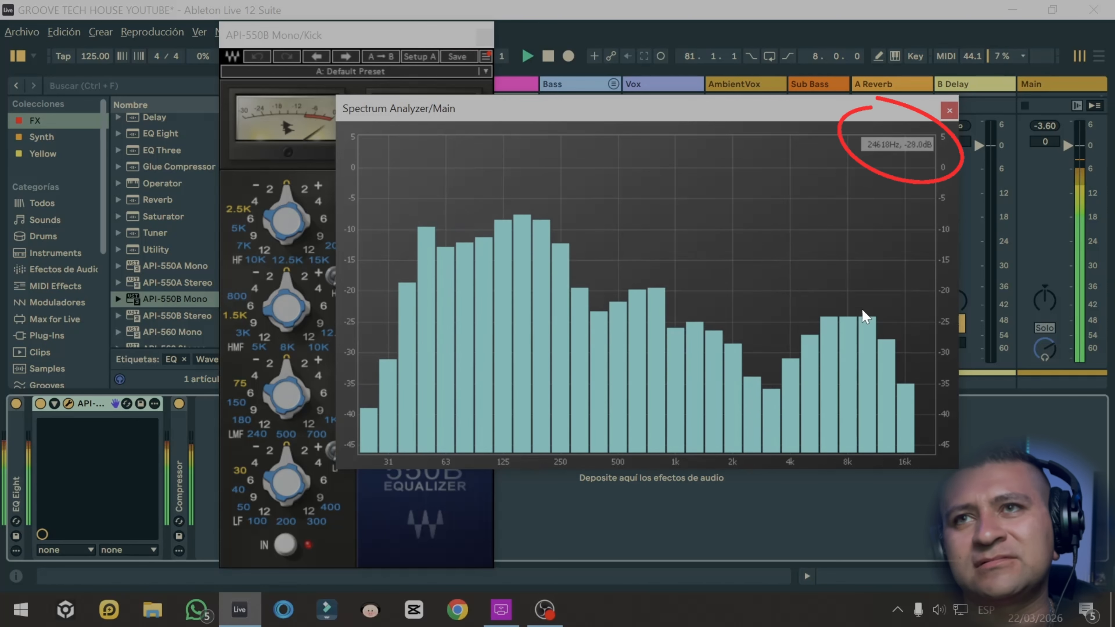
left_click_drag(581, 130, 675, 114)
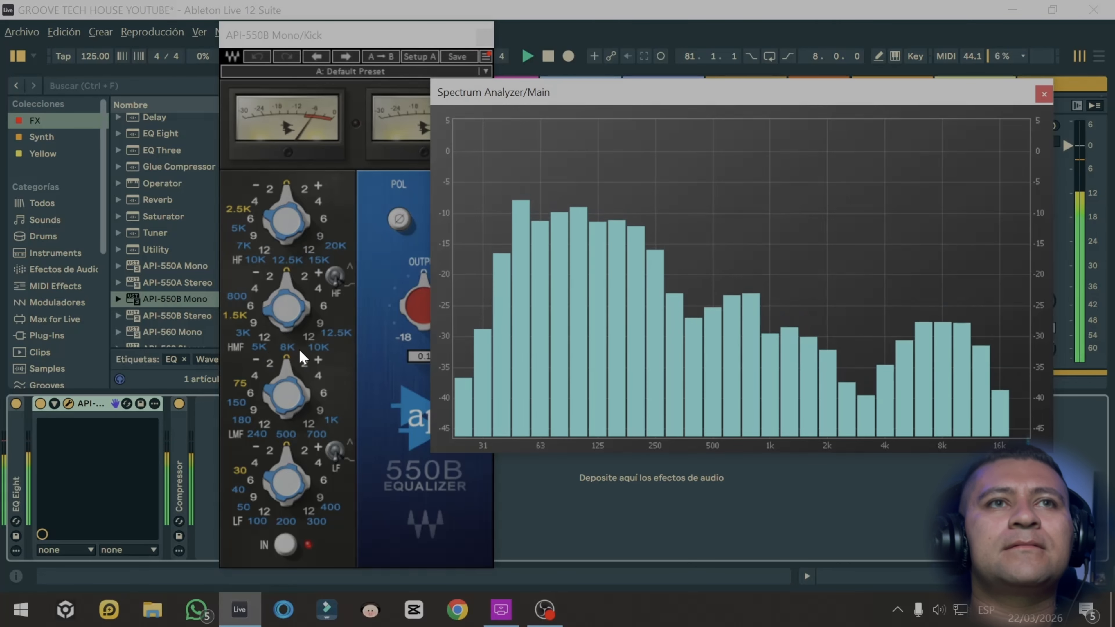
left_click(289, 350)
left_click(324, 303)
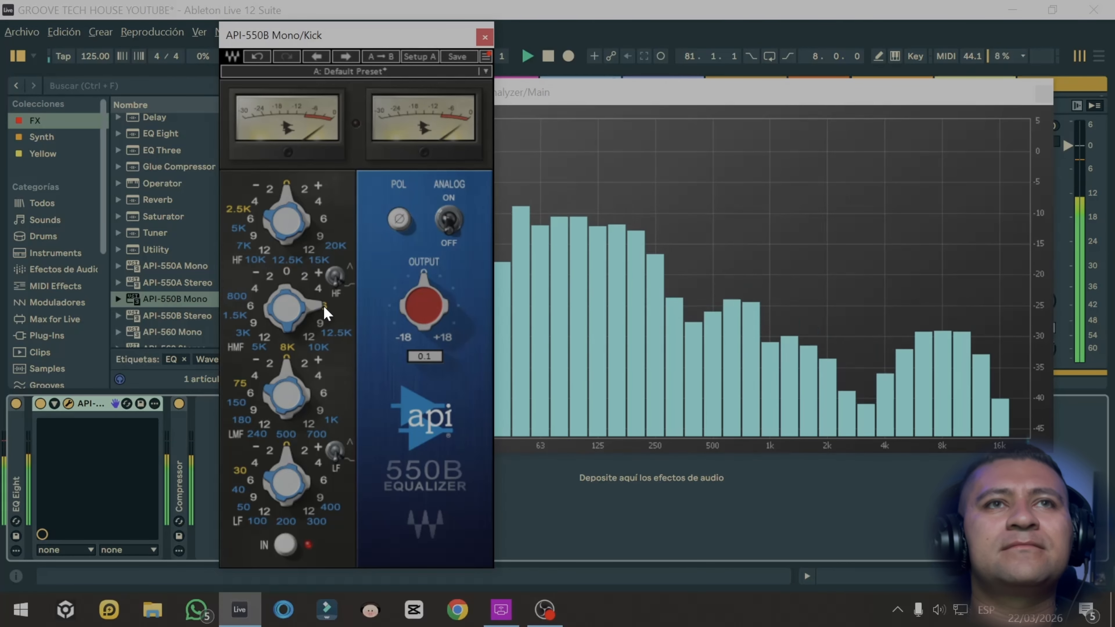
mouse_move(322, 320)
left_mouse_down()
mouse_move(307, 335)
mouse_move(319, 324)
left_mouse_up()
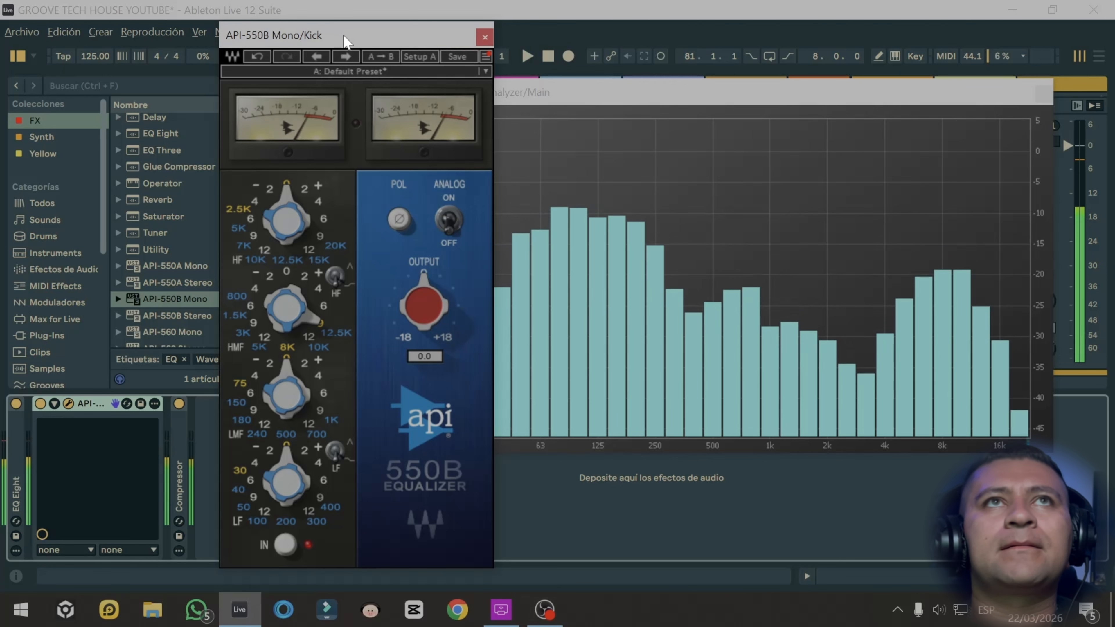
- Bypass and re-enable the API-550B on the Kick to compare the spectrum with and without it
left_click_drag(345, 38, 385, 40)
left_click(40, 404)
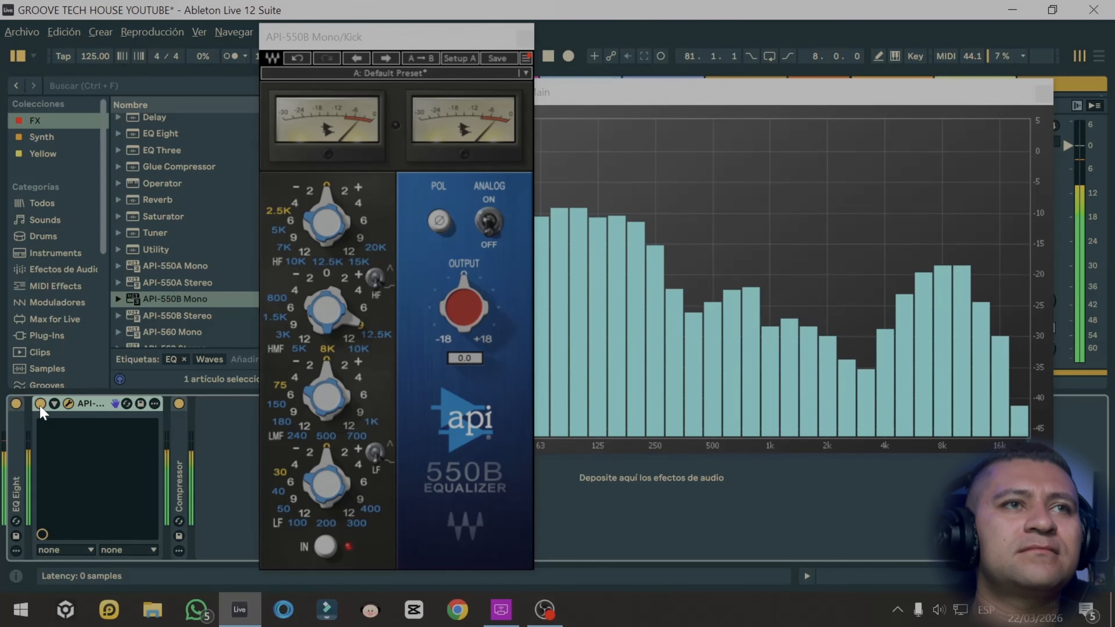
left_click(40, 404)
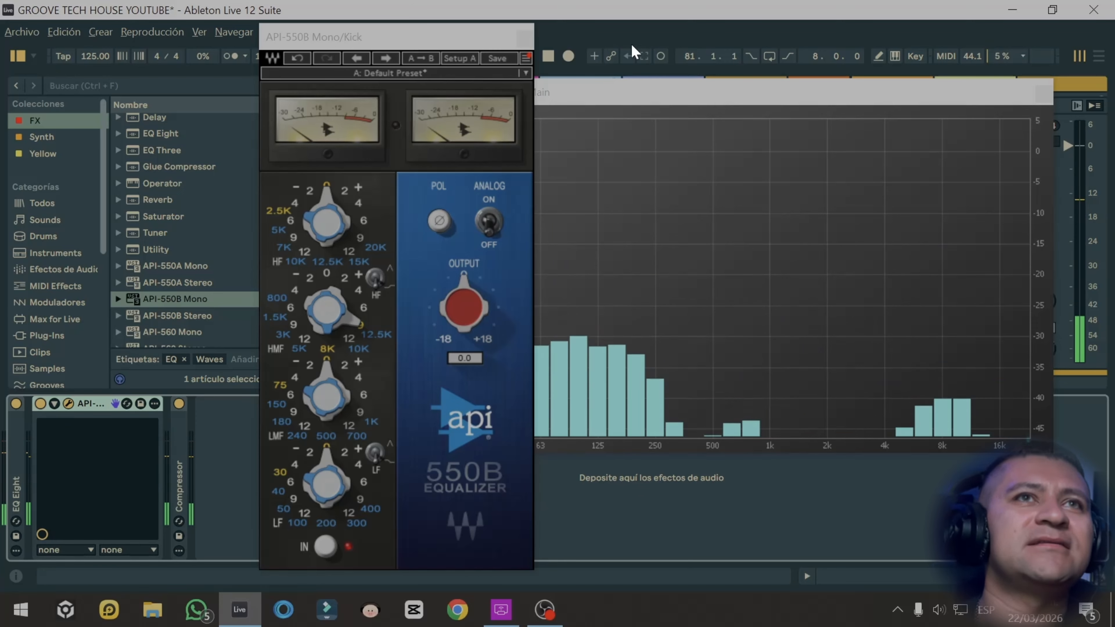
- Move the Spectrum Analyzer window lower and return to the Arrangement view
left_click(594, 90)
left_click_drag(593, 90, 533, 291)
key("Tab")
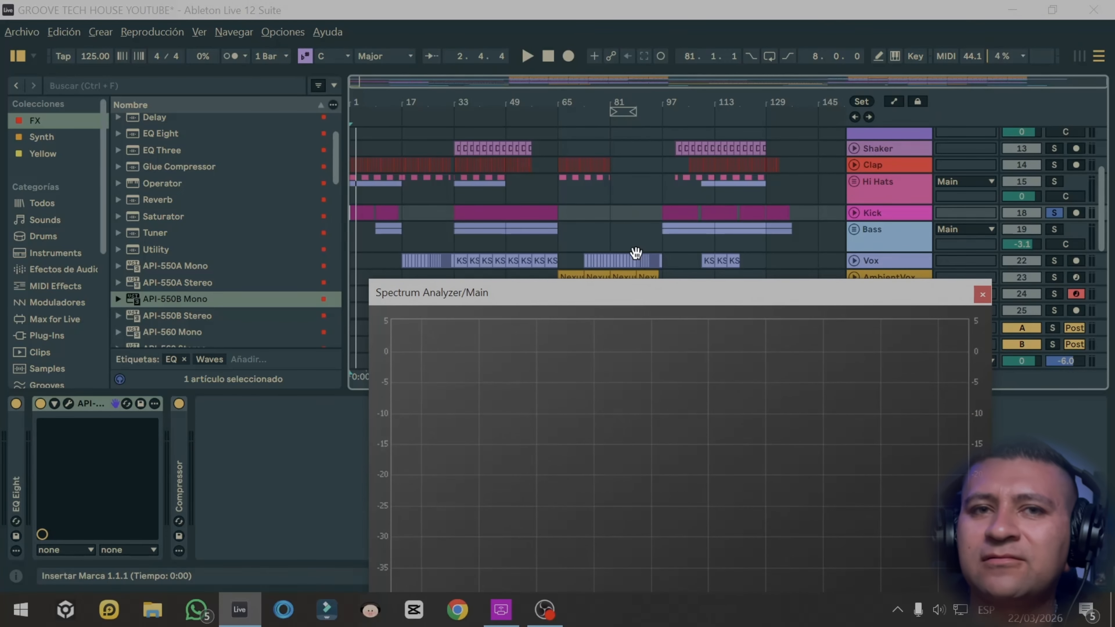
- Play the full mix without the Kick solo, bypassing and re-enabling the Kick's API-550B to compare the spectrum
key("space")
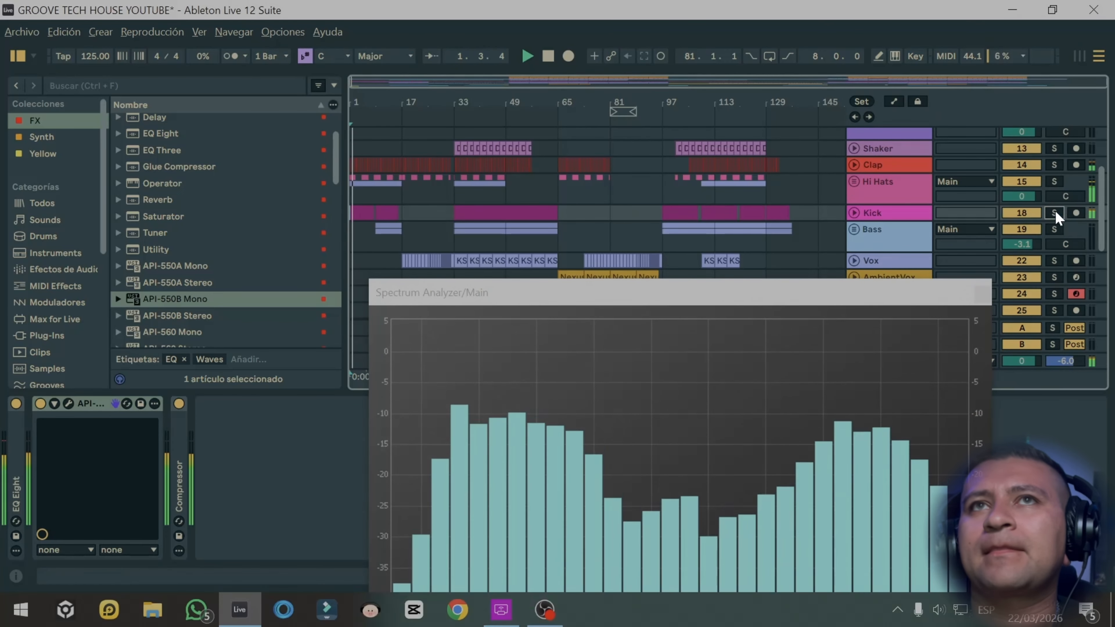
left_click(40, 405)
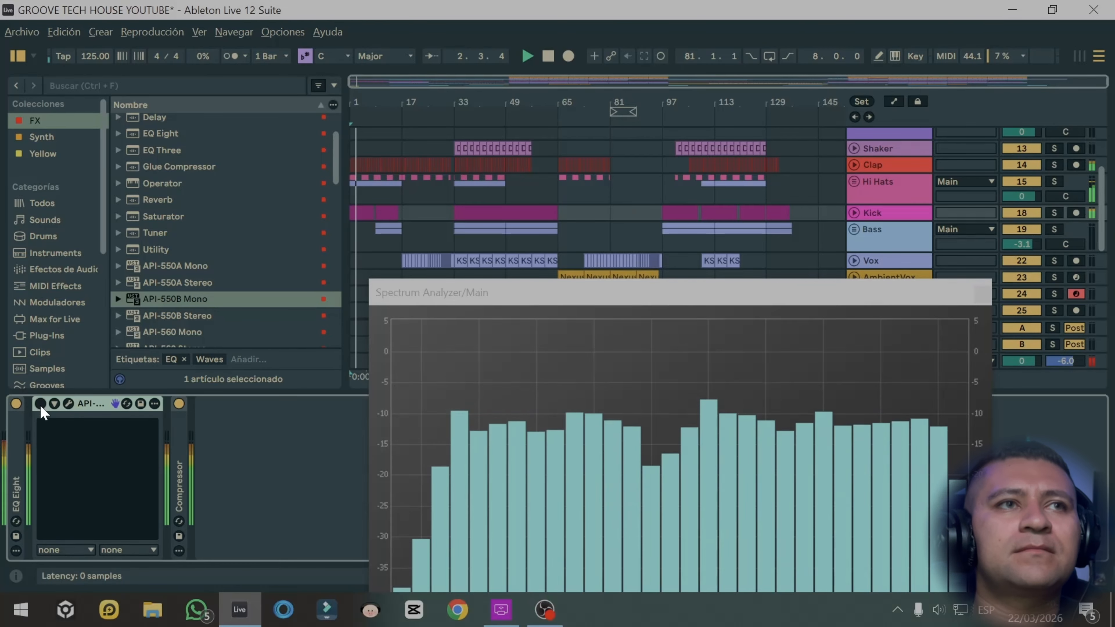
left_click(40, 403)
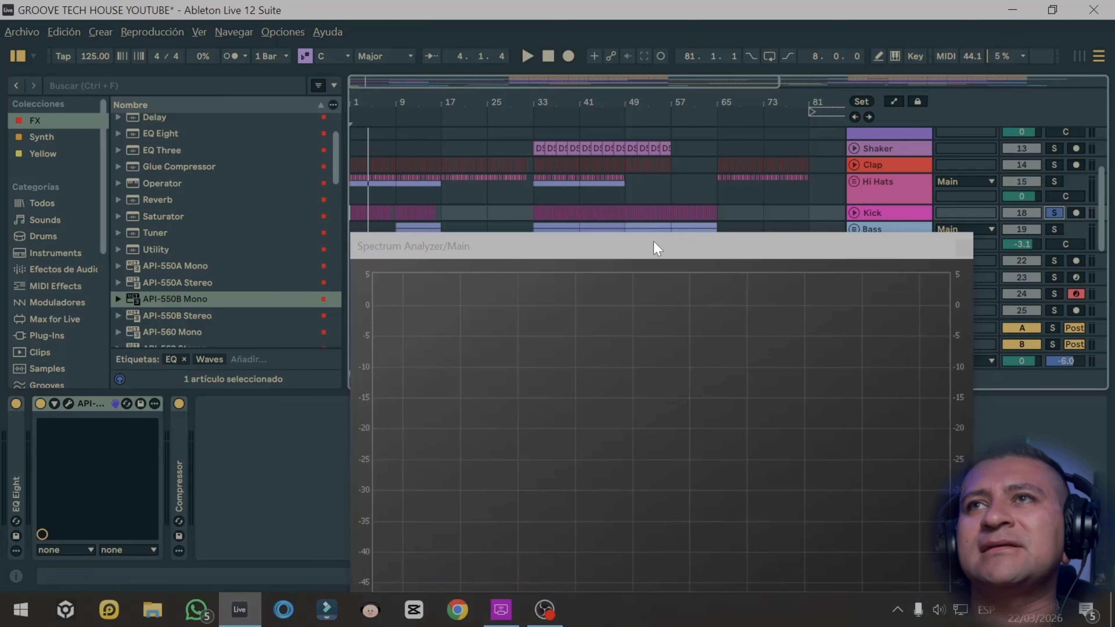
- Loop bars 33 to 49 and play the soloed Kick with the whole Spectrum Analyzer in view
left_click_drag(654, 242, 650, 313)
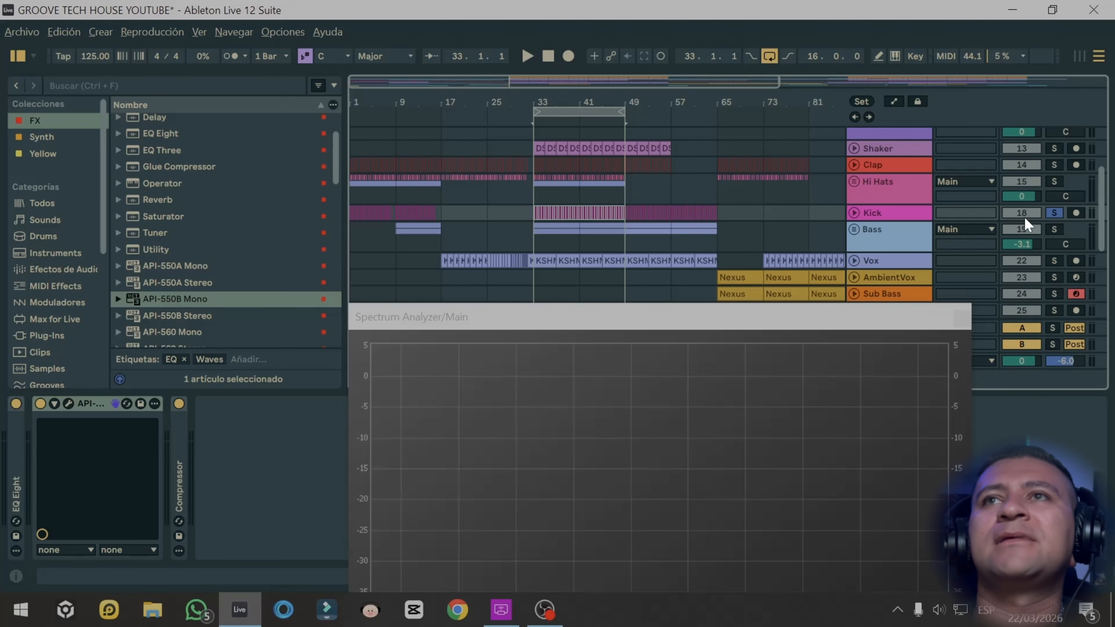
left_click_drag(513, 328, 483, 175)
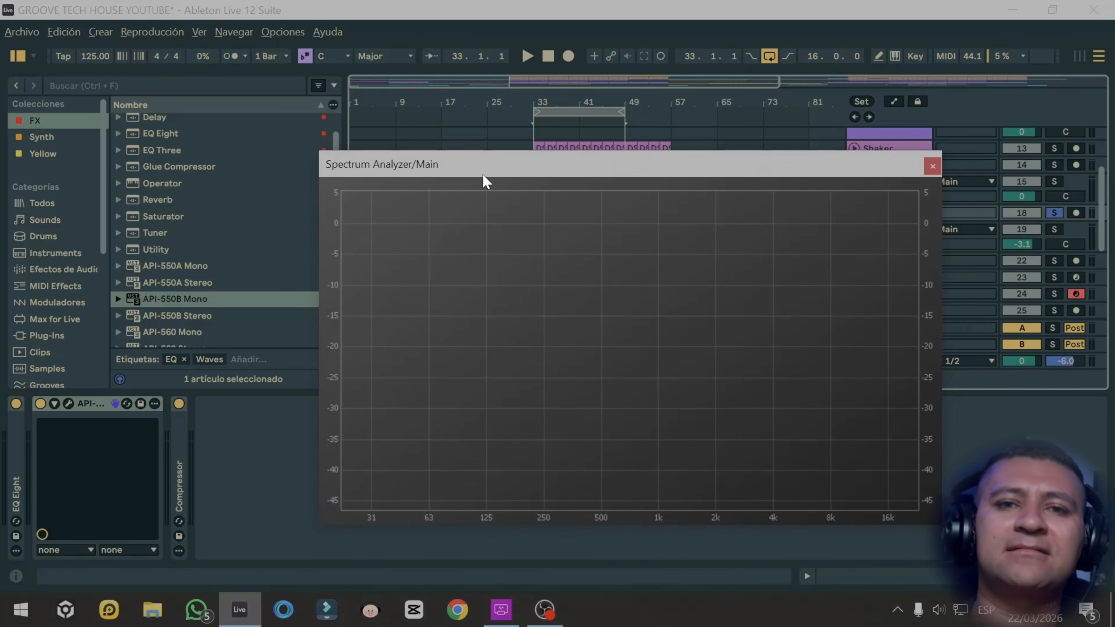
key("space")
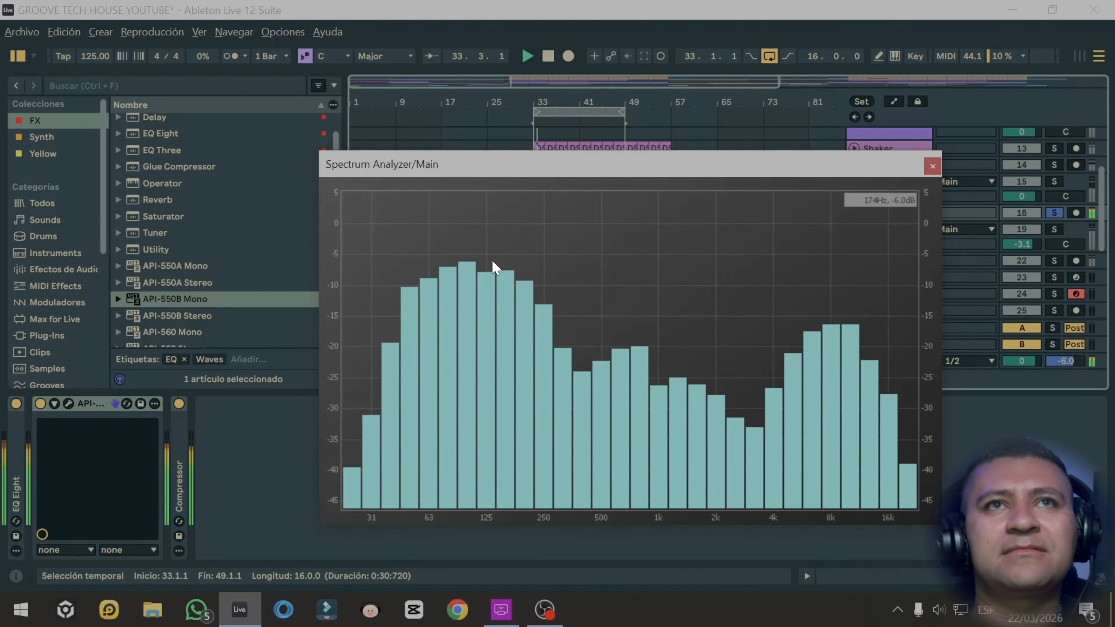
- Unfold the Kick track and set its volume to -2.2 dB while watching the spectrum
left_click_drag(873, 173, 867, 269)
left_click(854, 213)
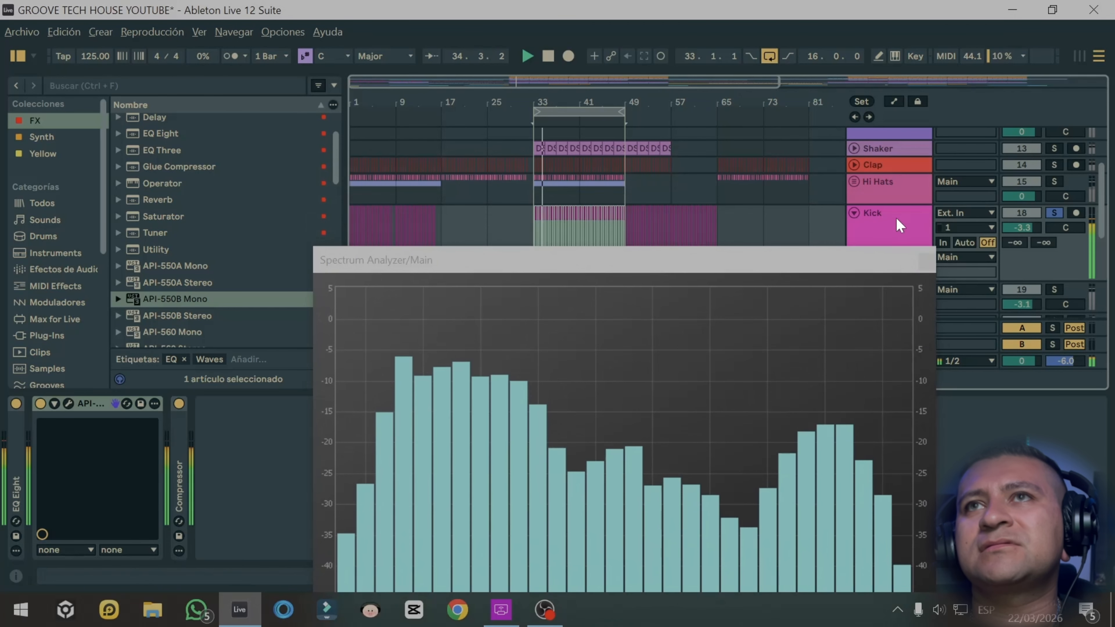
left_click_drag(1019, 228, 1019, 212)
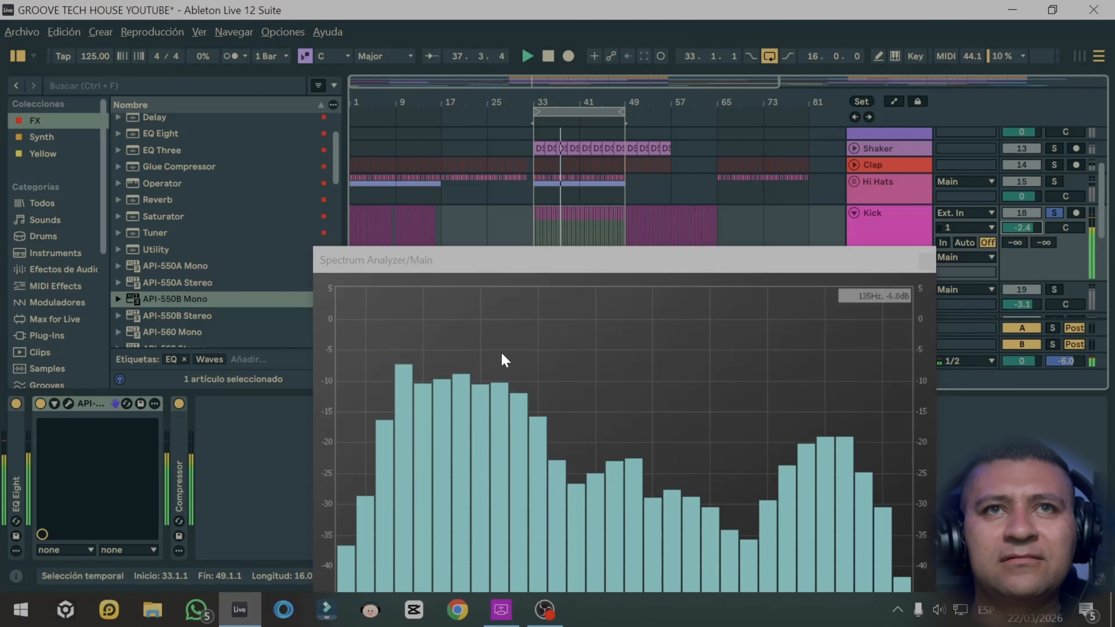
left_click_drag(1019, 229, 1020, 229)
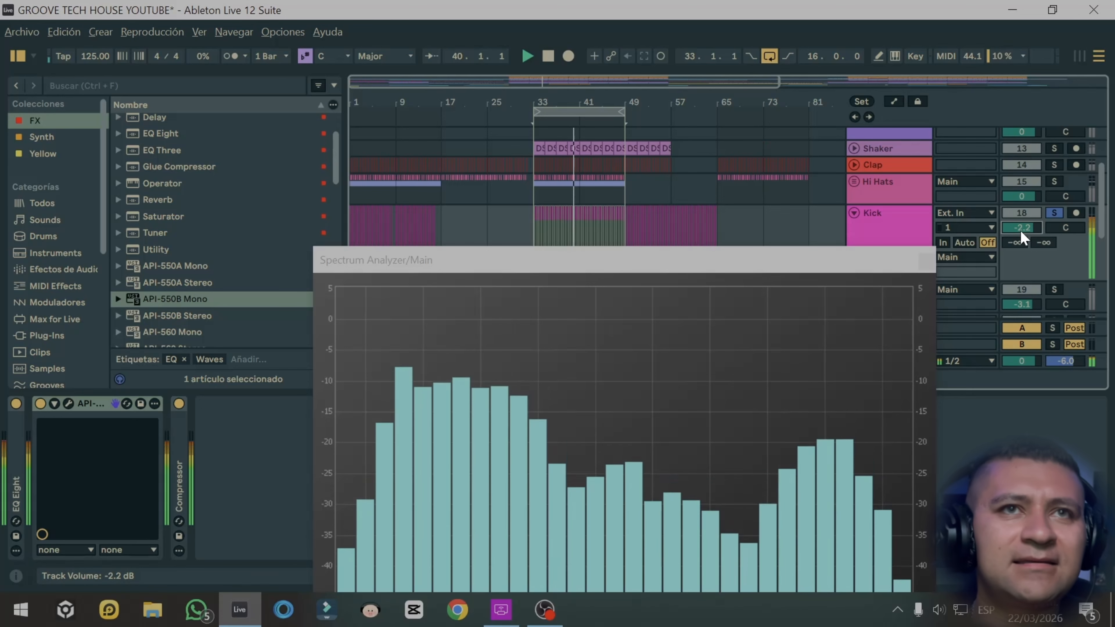
- Solo the Hi Hats track and examine its level on the Spectrum Analyzer during playback
left_click(1051, 182)
left_click_drag(804, 266, 773, 203)
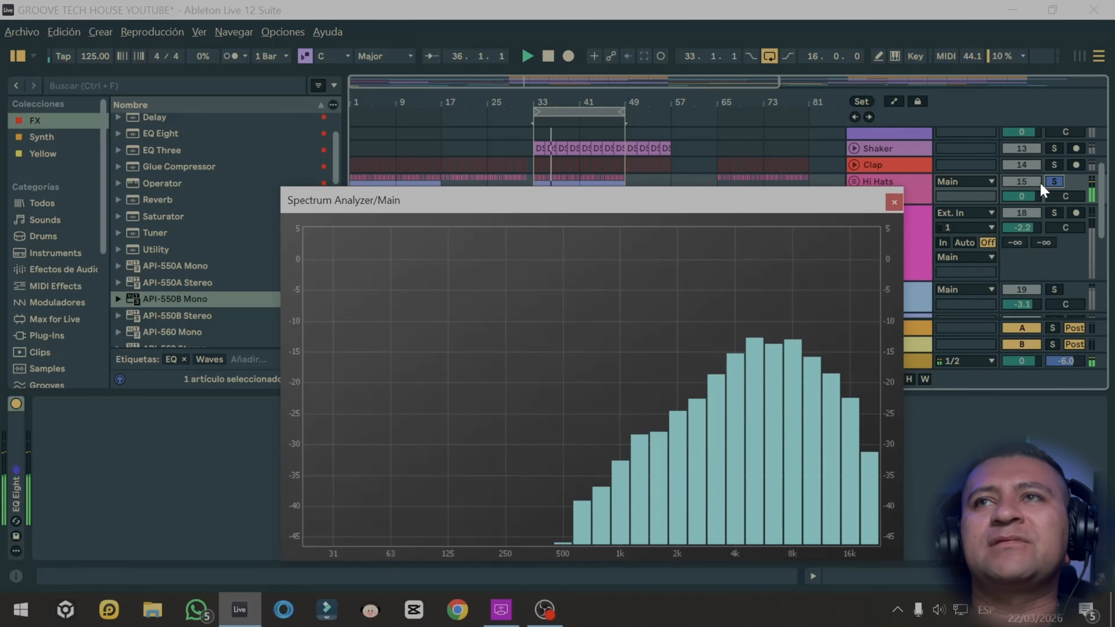
left_click_drag(847, 211, 838, 238)
- Try the Hi Hats track volume at 6.0 dB and check its spectrum
left_click(906, 196)
left_click_drag(1022, 196, 1022, 169)
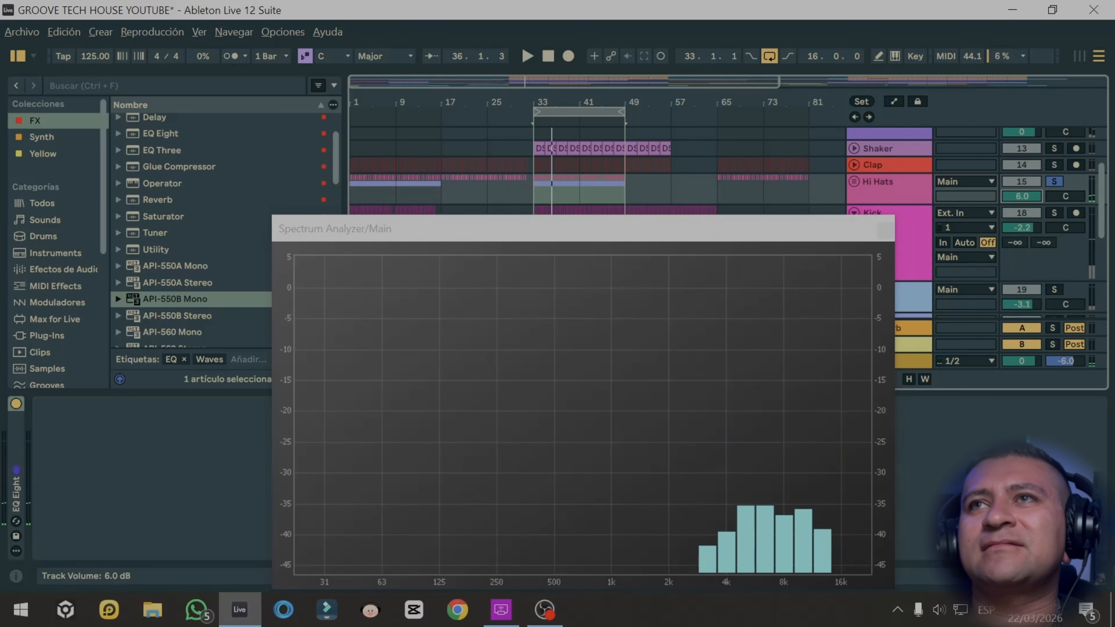
key("space")
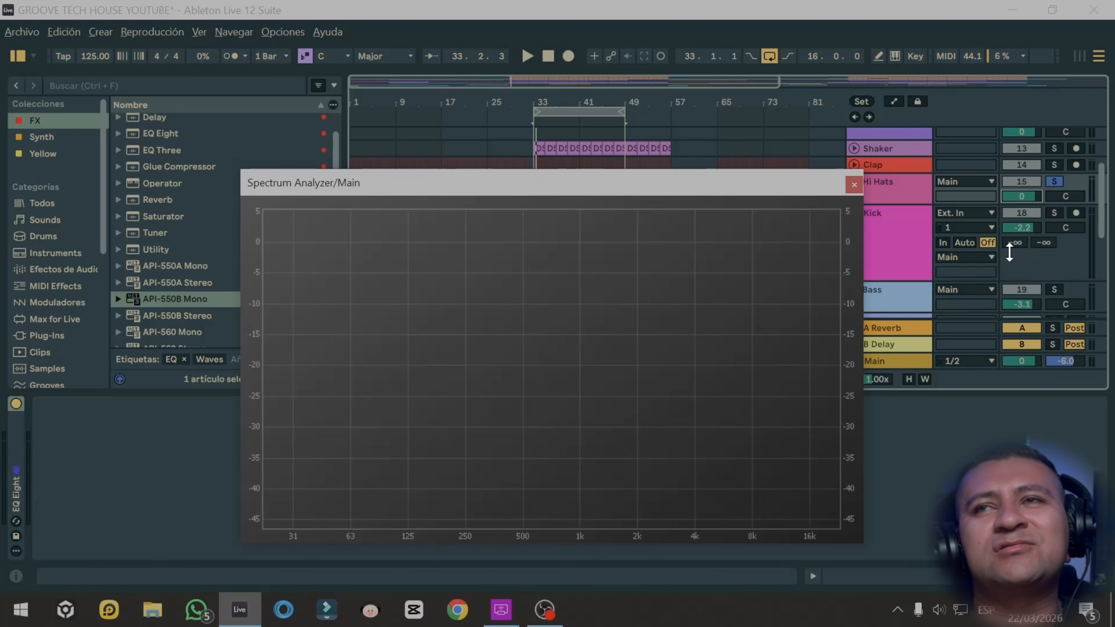
key("Tab")
key("Tab")
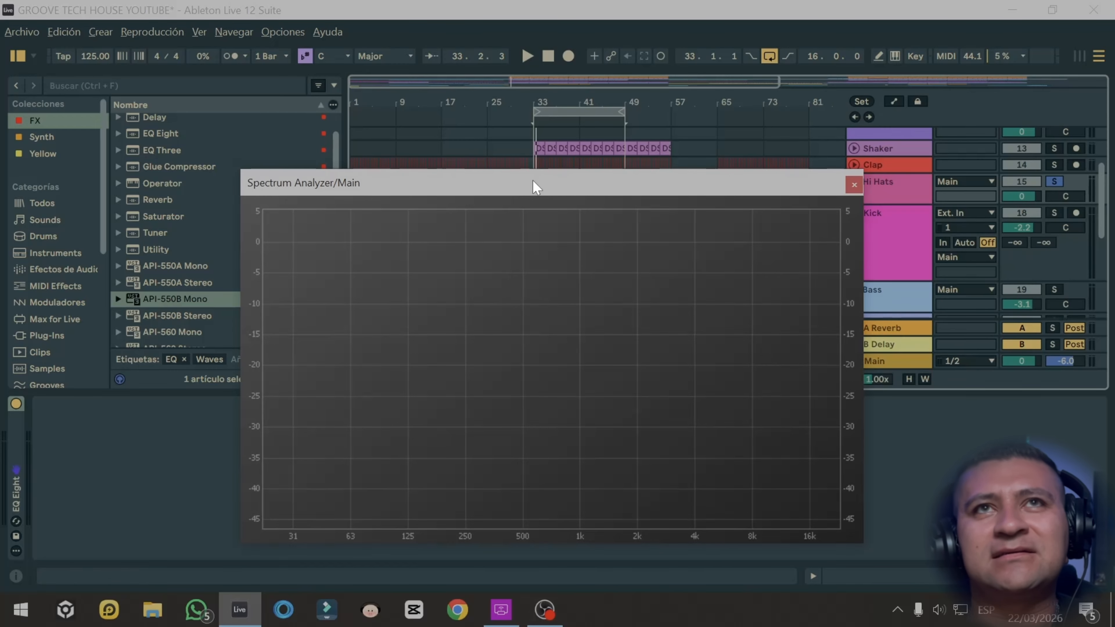
- Move the Spectrum Analyzer clear of the track headers and play the soloed Hi Hats track to examine its frequency spectrum
left_click_drag(533, 181, 538, 191)
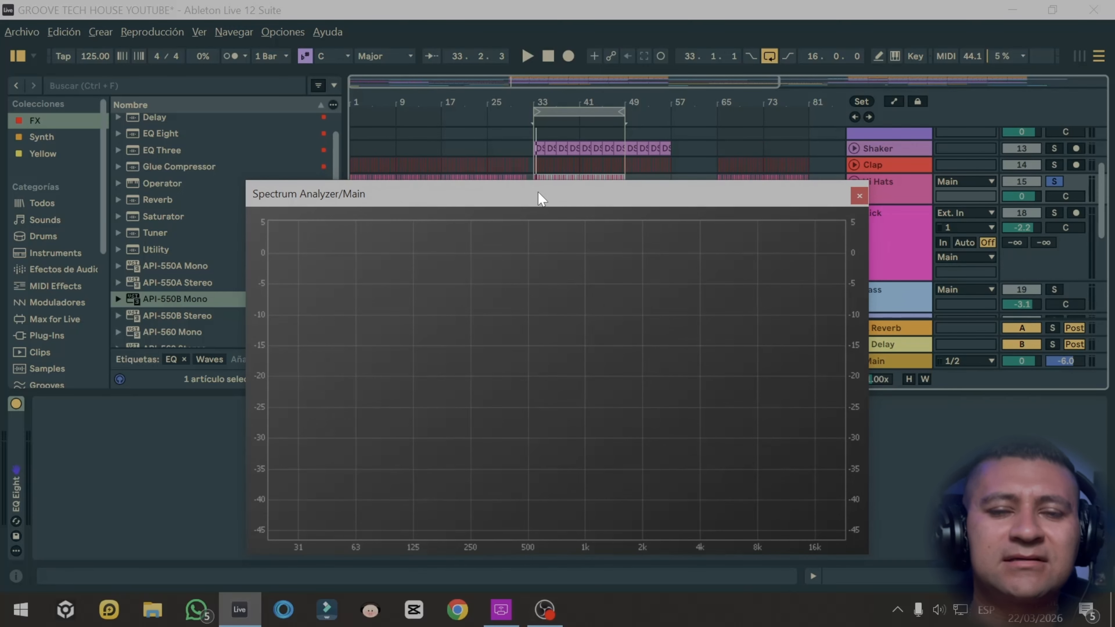
left_click_drag(499, 190, 526, 215)
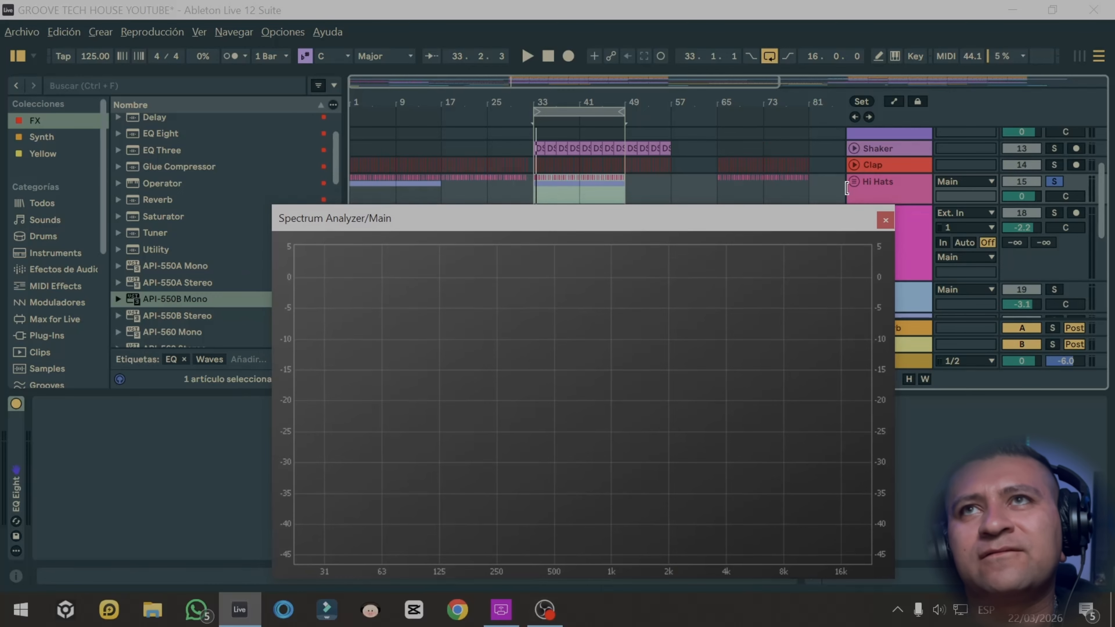
left_click(899, 195)
key("space")
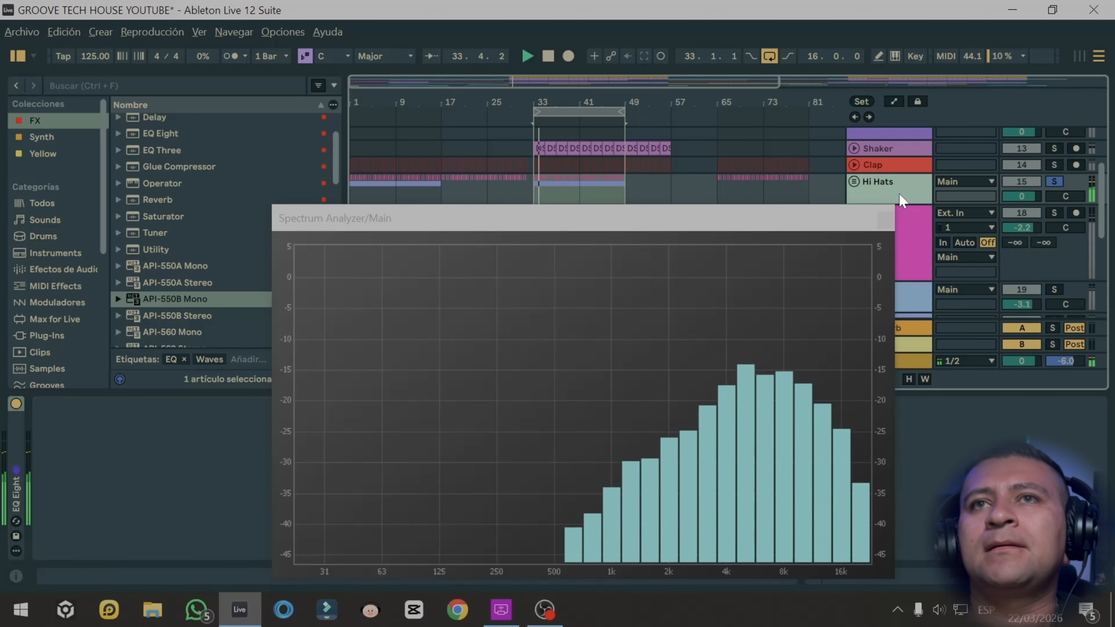
left_click_drag(807, 223, 866, 279)
left_click(879, 164)
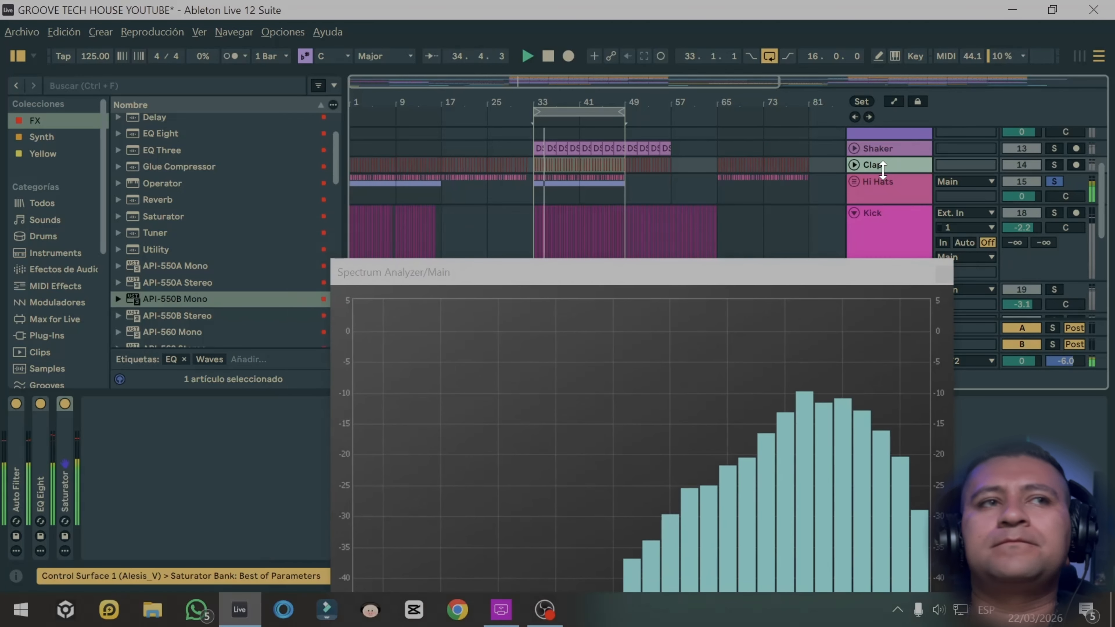
left_click(883, 183)
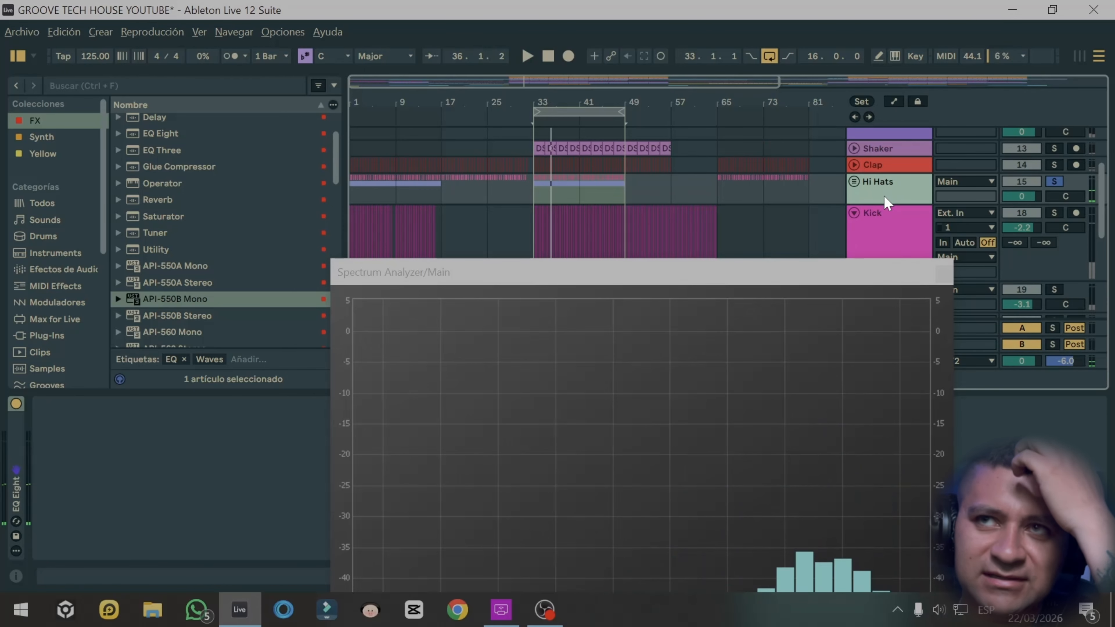
key("space")
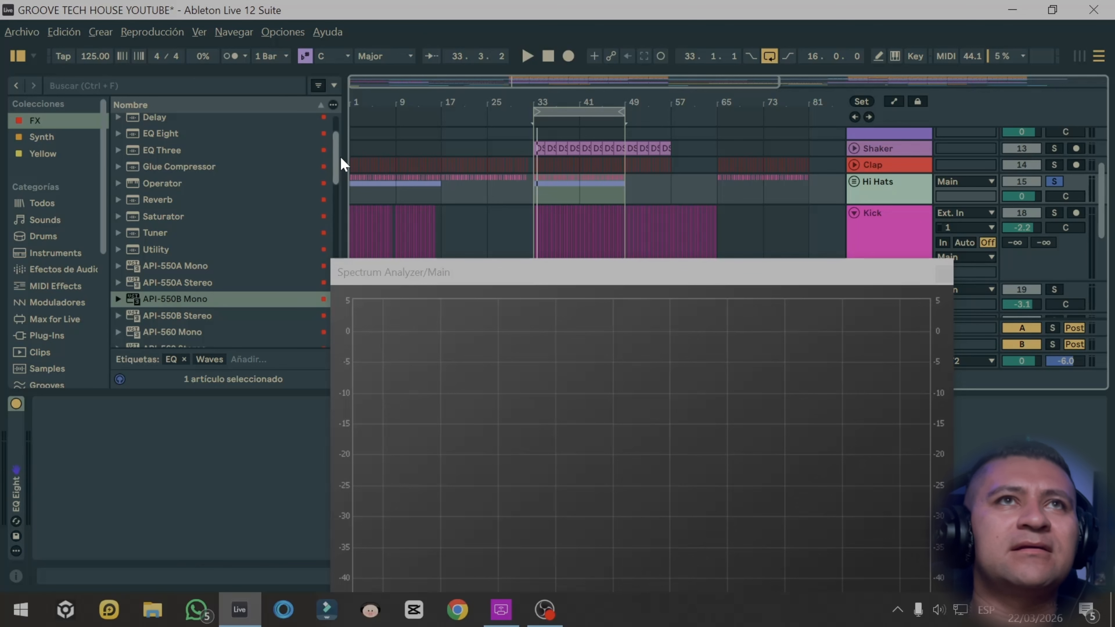
- Fold the EQ Eight on the Hi Hats track and insert the API-550B Mono equalizer after it
left_click_drag(340, 155, 341, 174)
left_click(15, 477)
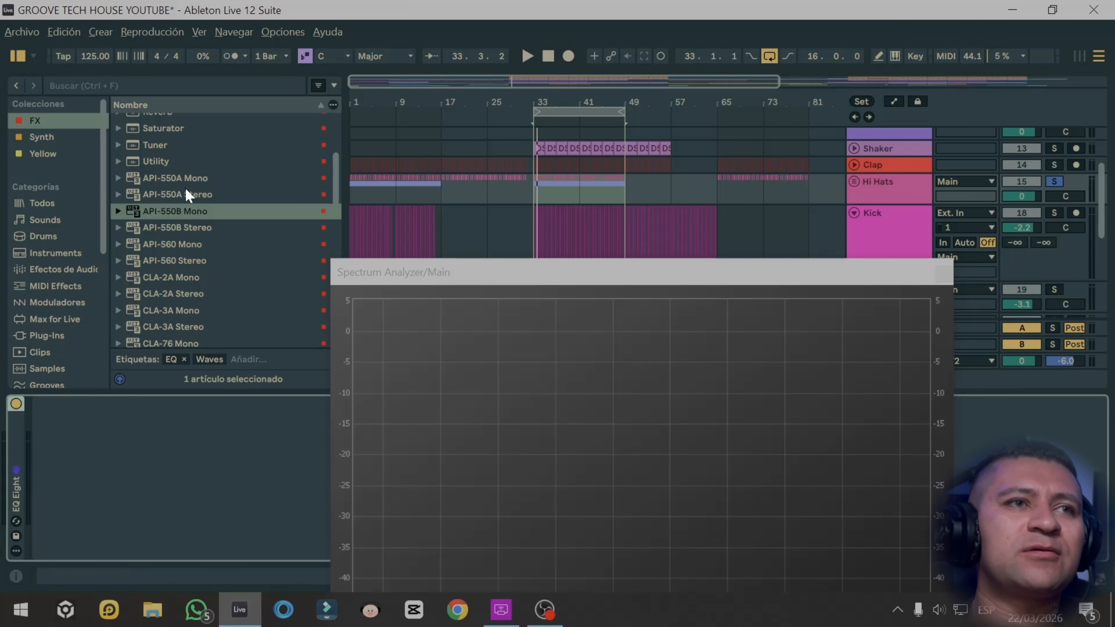
scroll(219, 242, "down", 3)
scroll(251, 286, "up", 3)
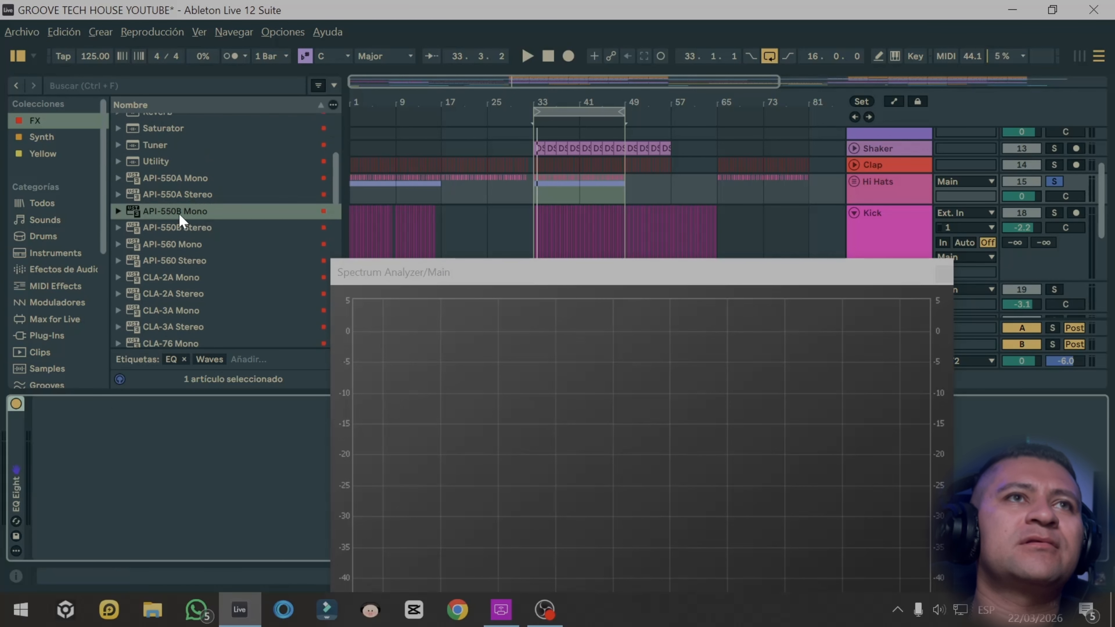
left_click_drag(185, 210, 70, 498)
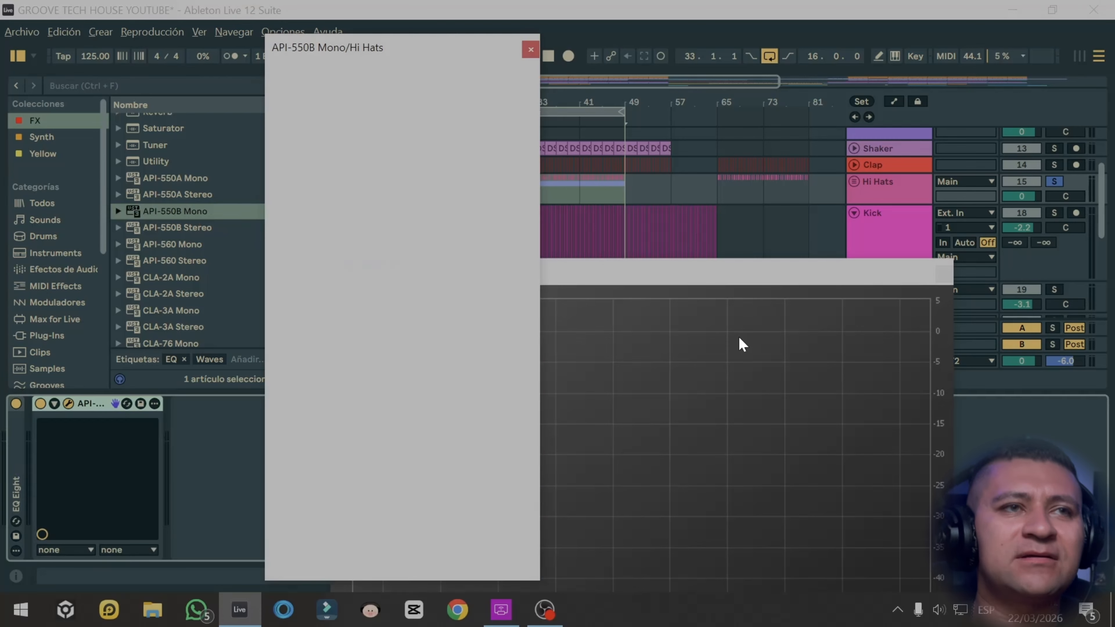
- During playback, set the API-550B high-frequency band to 12.5K and boost it by 6 dB
key("space")
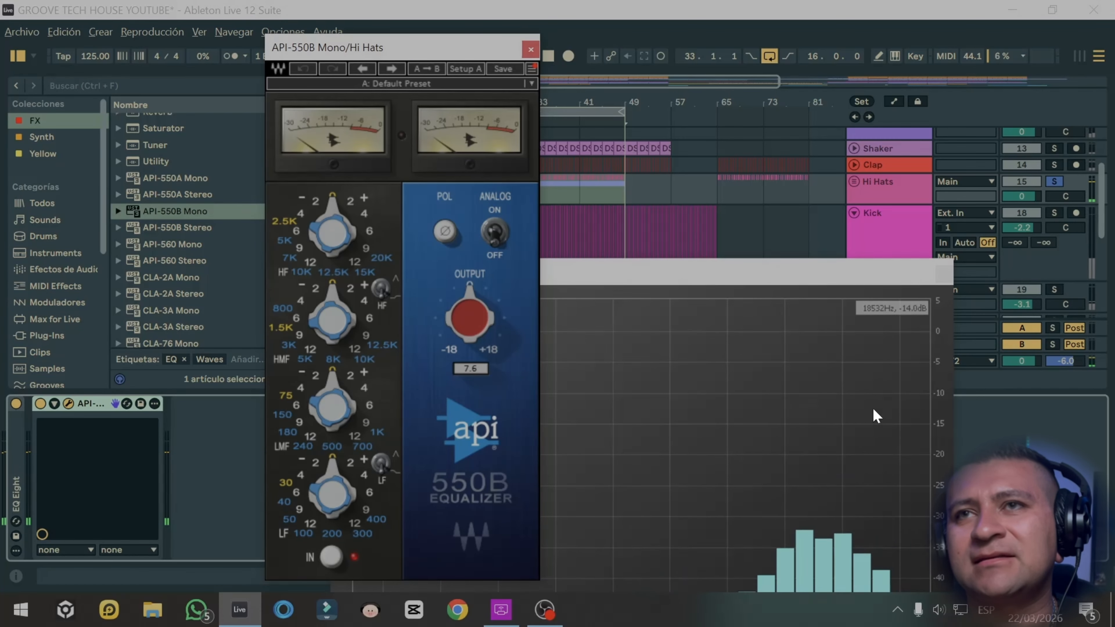
left_click(325, 273)
left_click(368, 229)
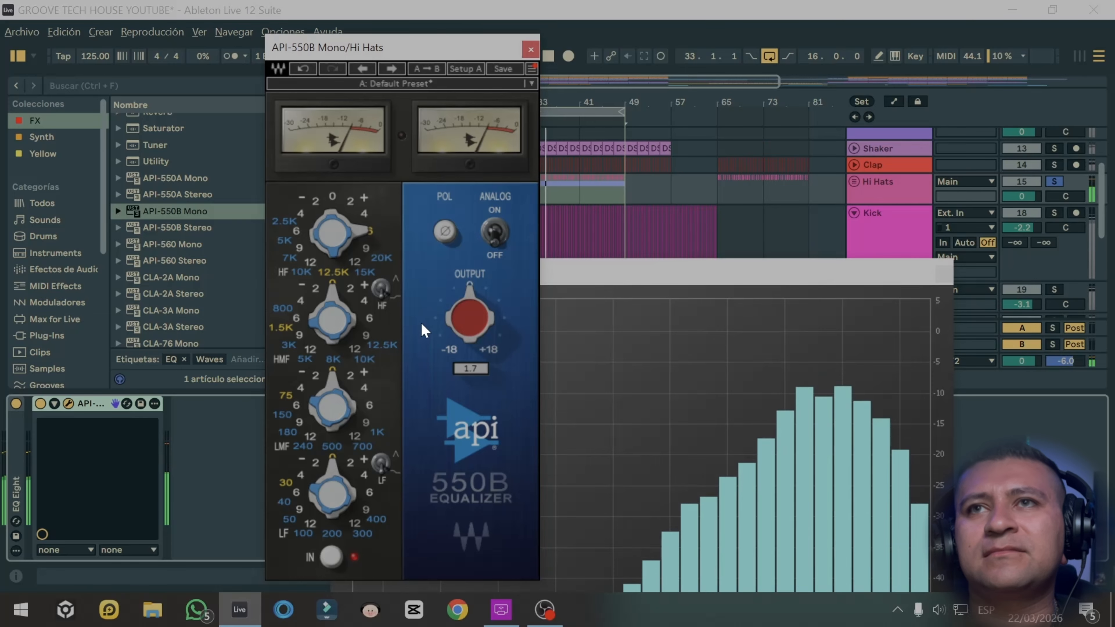
- Compare the soloed hi-hats with the API-550B bypassed and enabled, close its window and stop playback
left_click(41, 403)
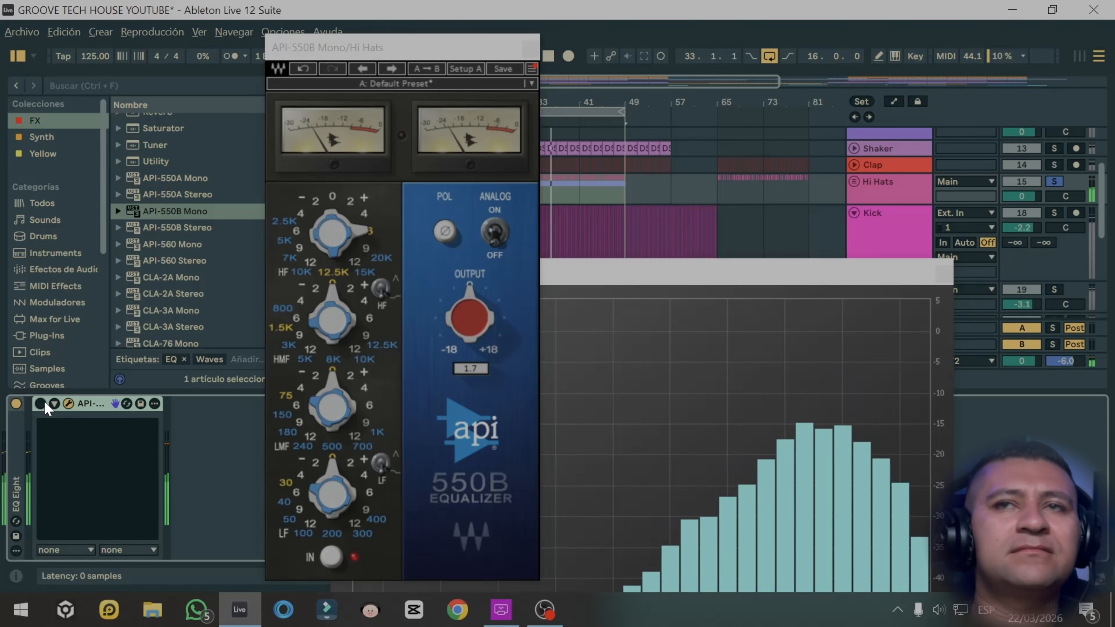
left_click(40, 403)
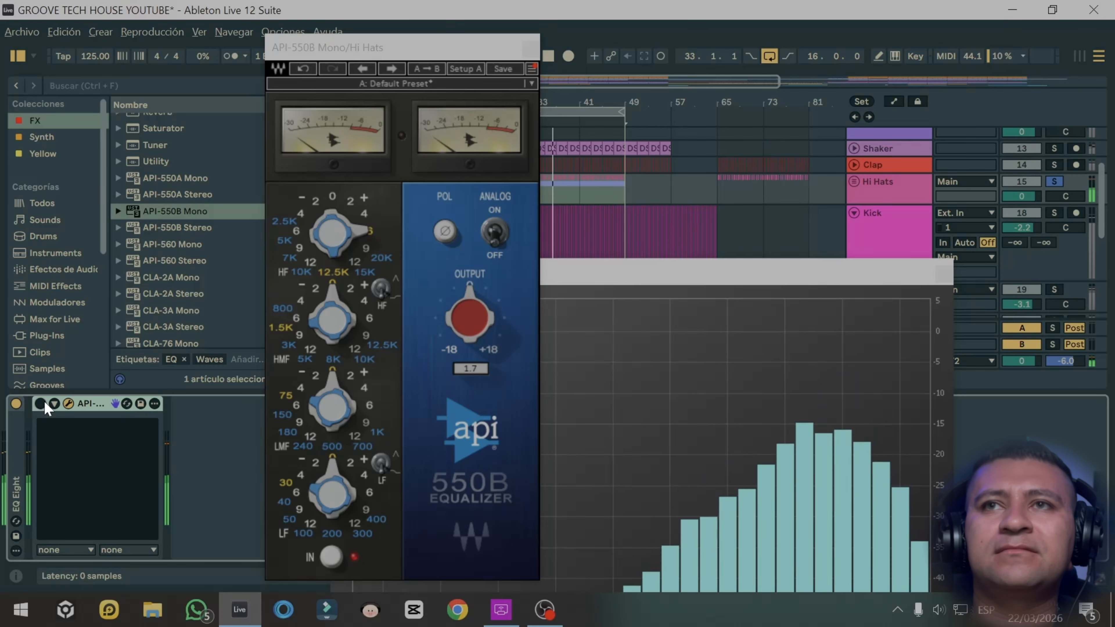
left_click(529, 51)
key("space")
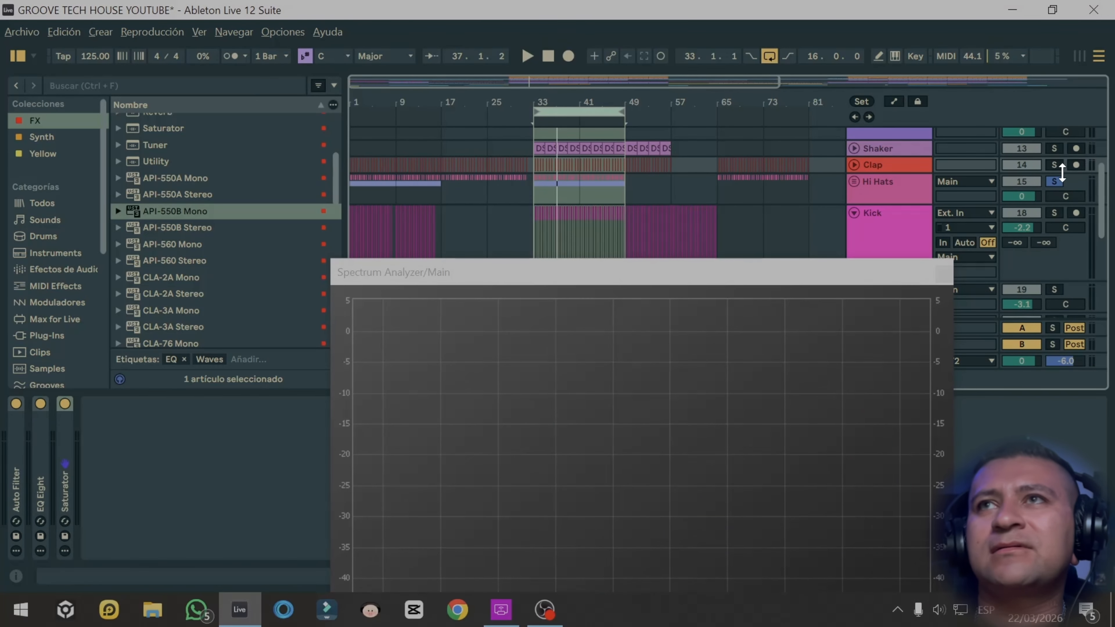
- Play the full mix, compare the Hi Hats track with the API-550B off and on, and fold the device
key("space")
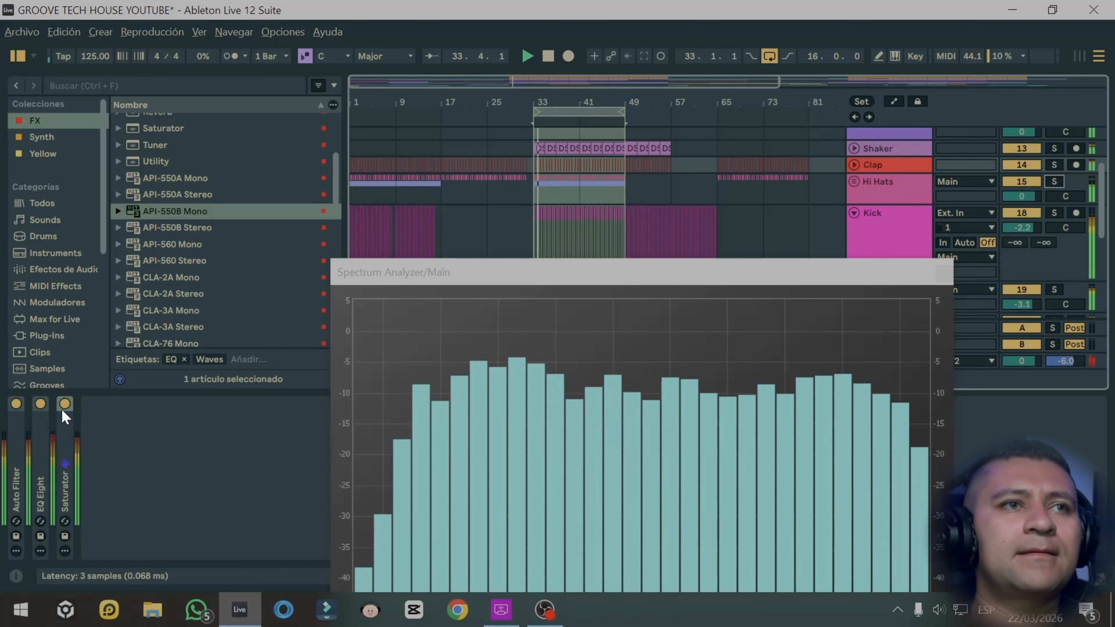
left_click(883, 192)
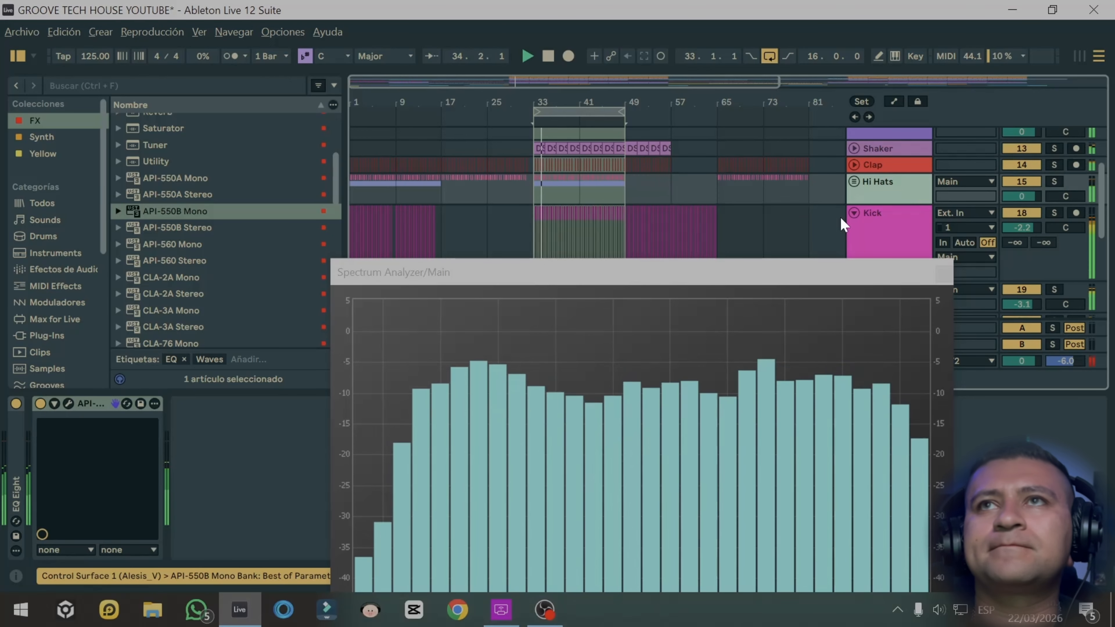
left_click(42, 404)
left_click(43, 404)
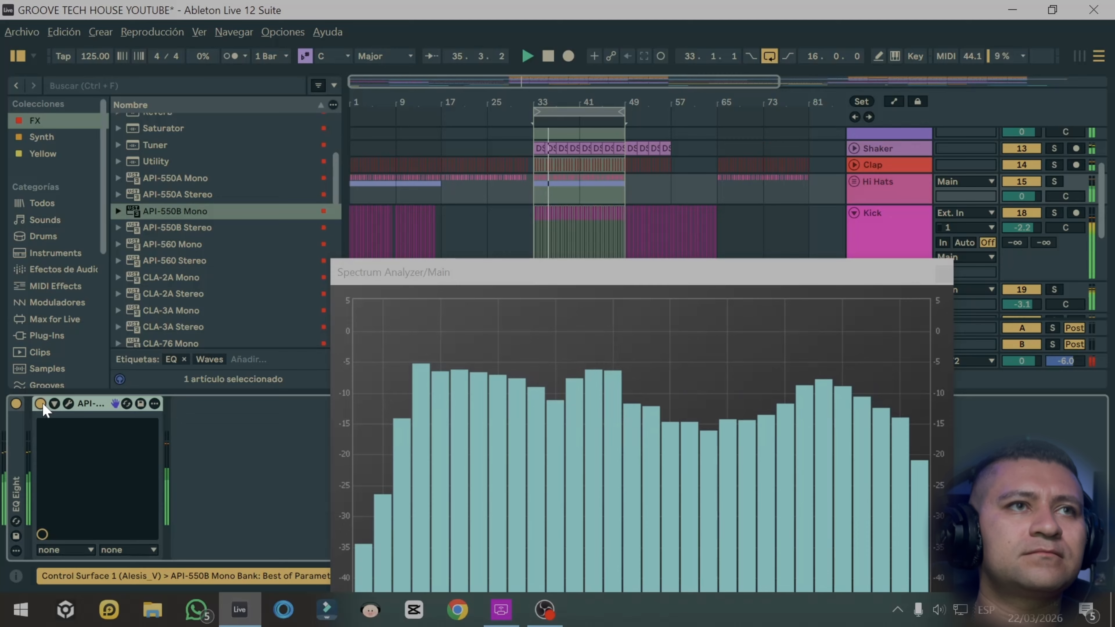
double_click(87, 404)
- Solo the Bass track and reposition the Spectrum Analyzer to examine the bass frequencies during playback
scroll(887, 207, "down", 4)
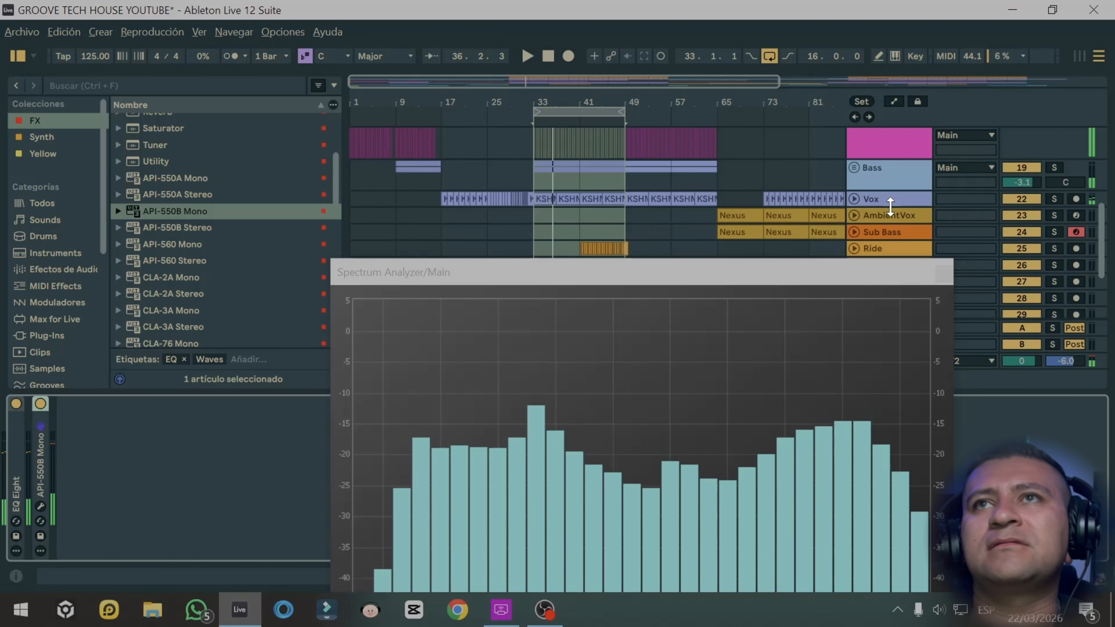
left_click(879, 178)
left_click(1054, 167)
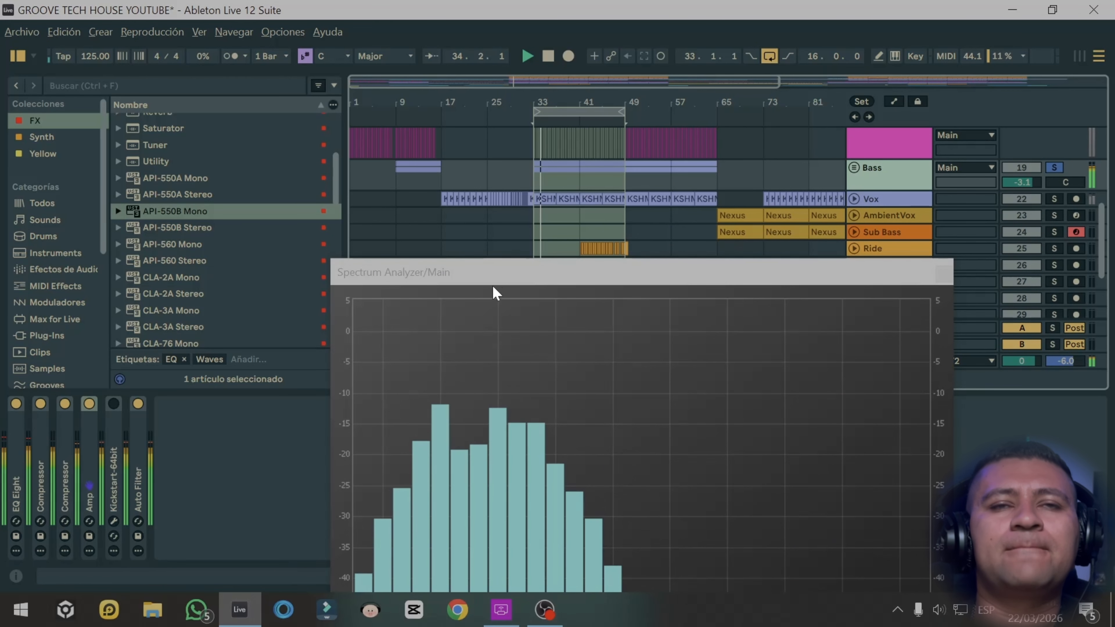
left_click_drag(492, 281, 486, 248)
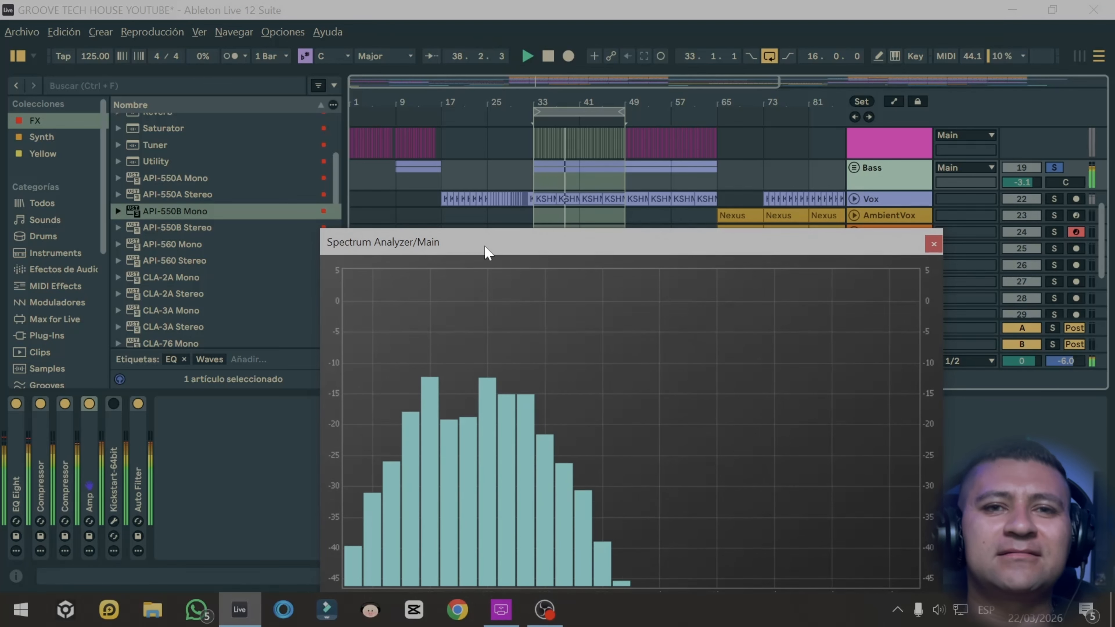
left_click_drag(508, 239, 518, 242)
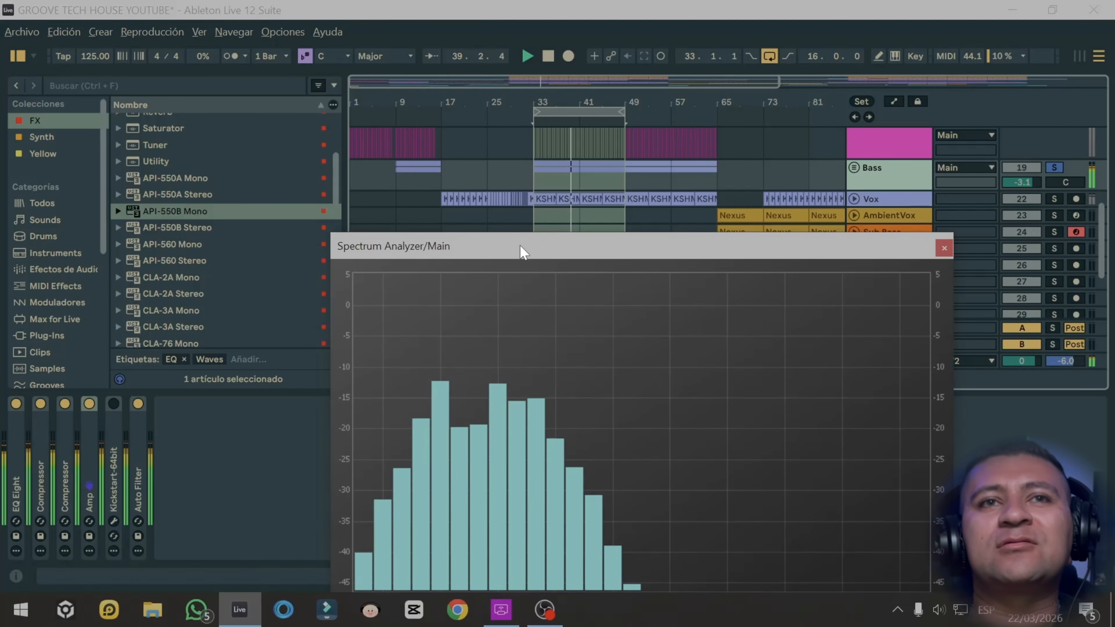
- Insert the CLA-2A Mono compressor on the Bass track between the second Compressor and the Amp
scroll(244, 247, "down", 1)
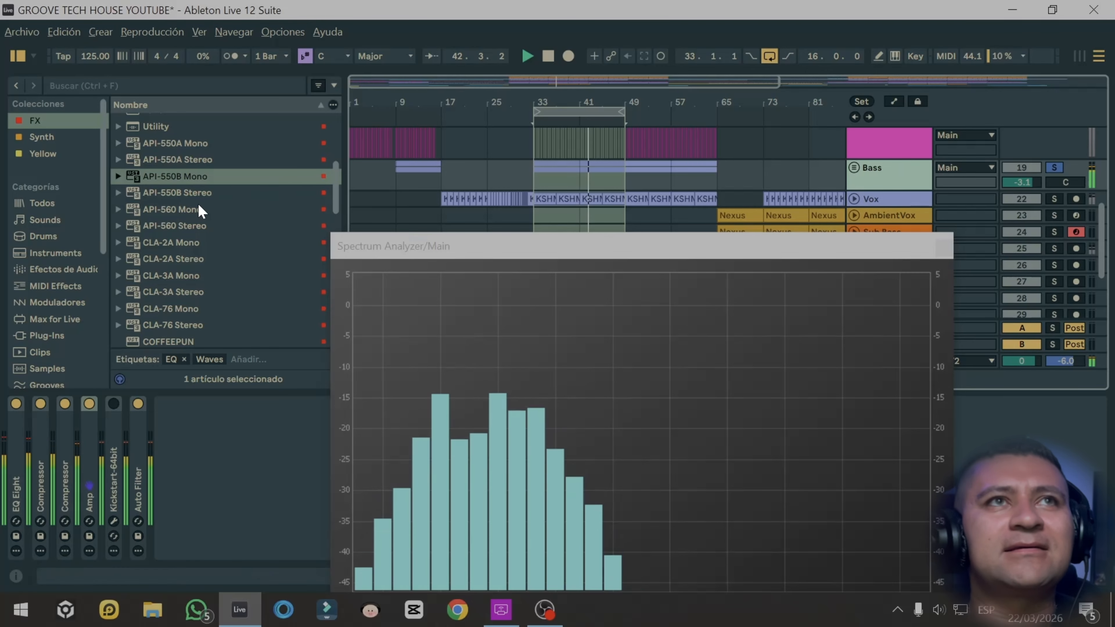
scroll(205, 238, "down", 1)
left_click(164, 209)
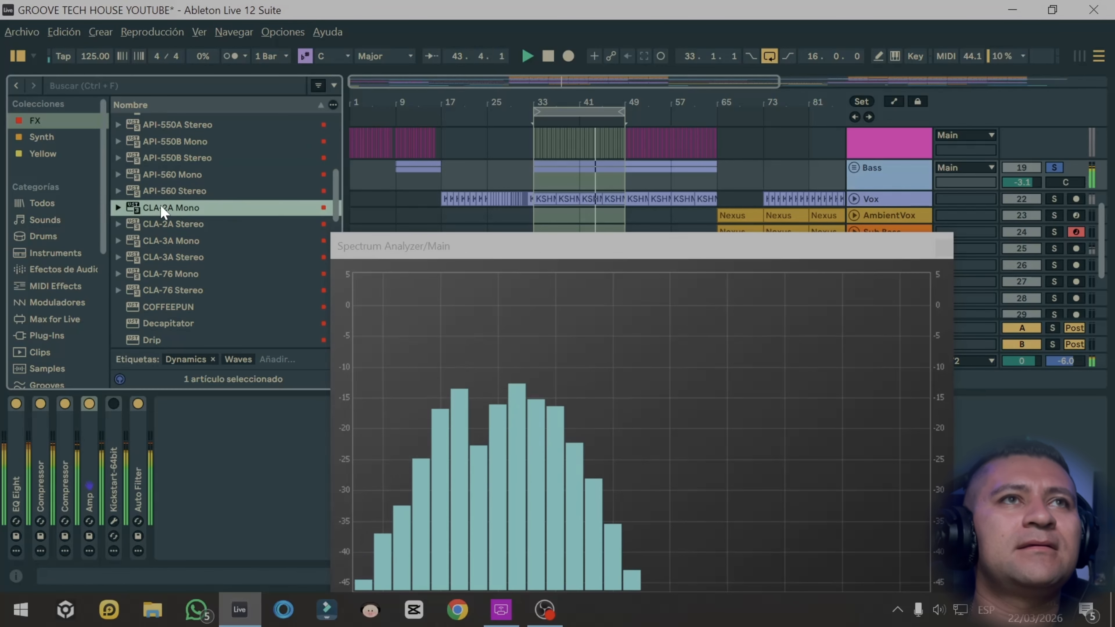
left_click_drag(175, 495, 84, 449)
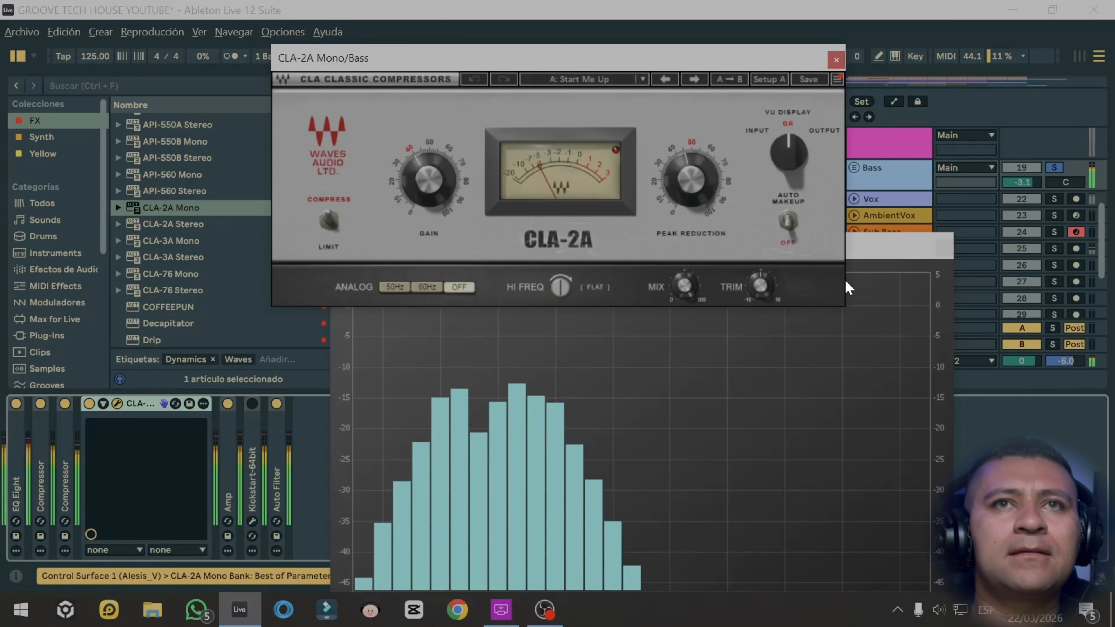
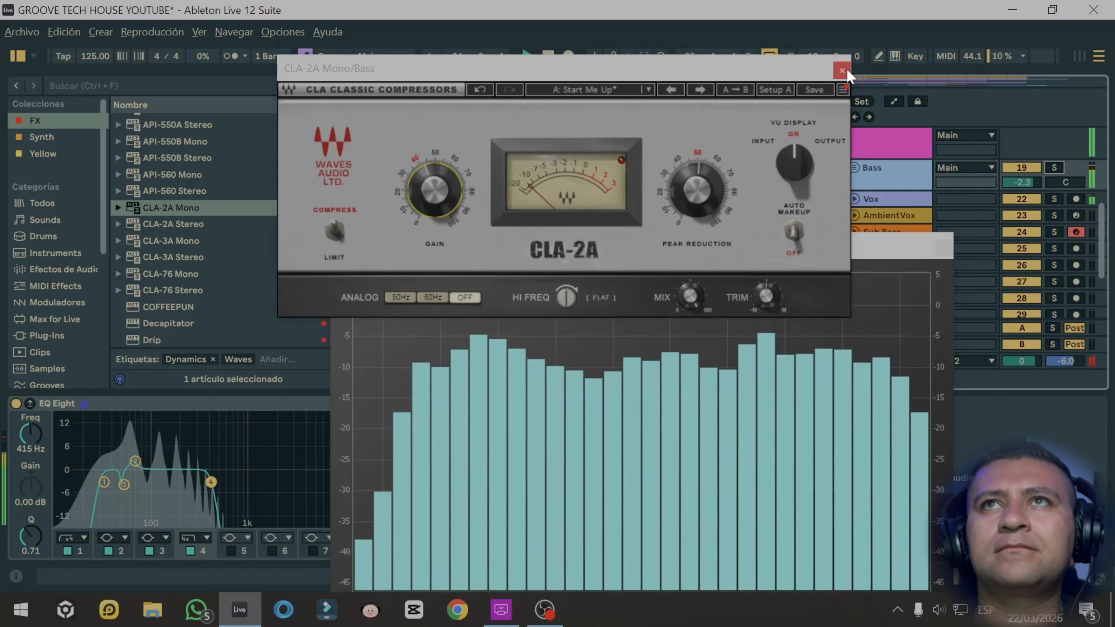
- Close the CLA-2A window and solo the Bass and Kick tracks together to hear how they blend
left_click(835, 60)
left_click(881, 173)
scroll(880, 172, "up", 1)
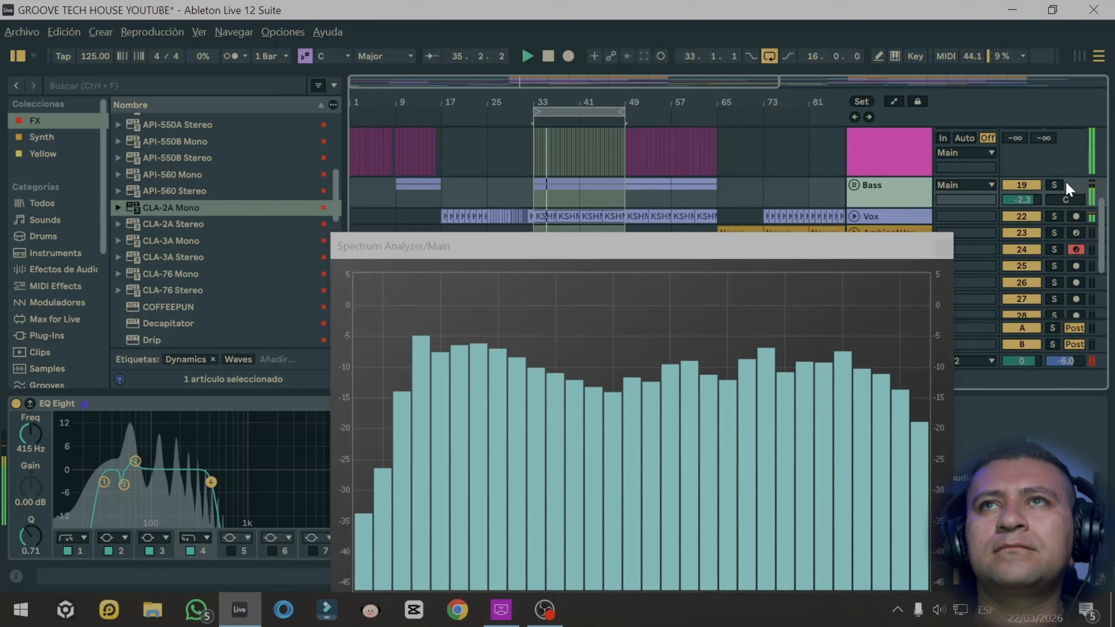
left_click(1057, 182)
scroll(1057, 181, "up", 3)
left_click(1056, 161, "ctrl")
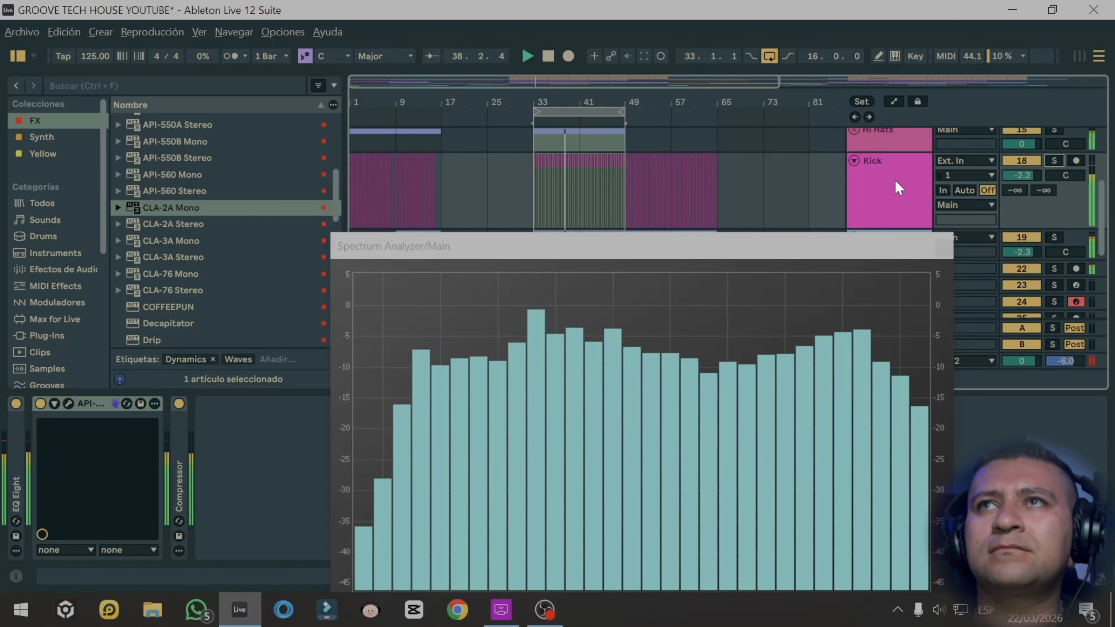
- Solo the Vox track and move the Spectrum Analyzer away from the track headers
scroll(898, 186, "down", 2)
scroll(899, 182, "down", 3)
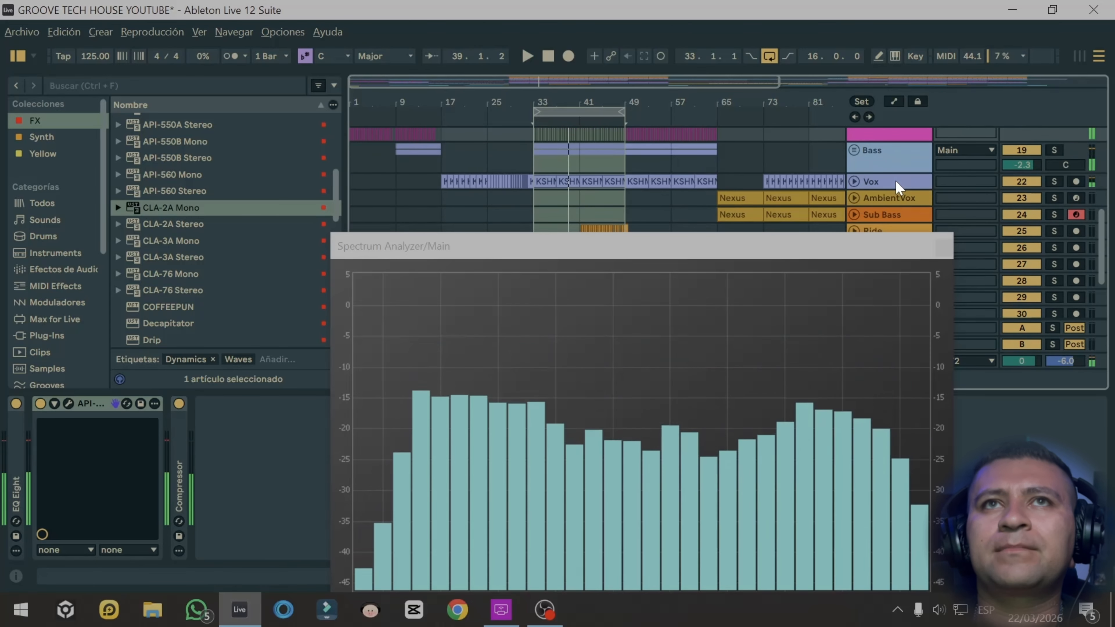
left_click(1046, 181)
left_click(1047, 181)
left_click_drag(683, 254, 572, 222)
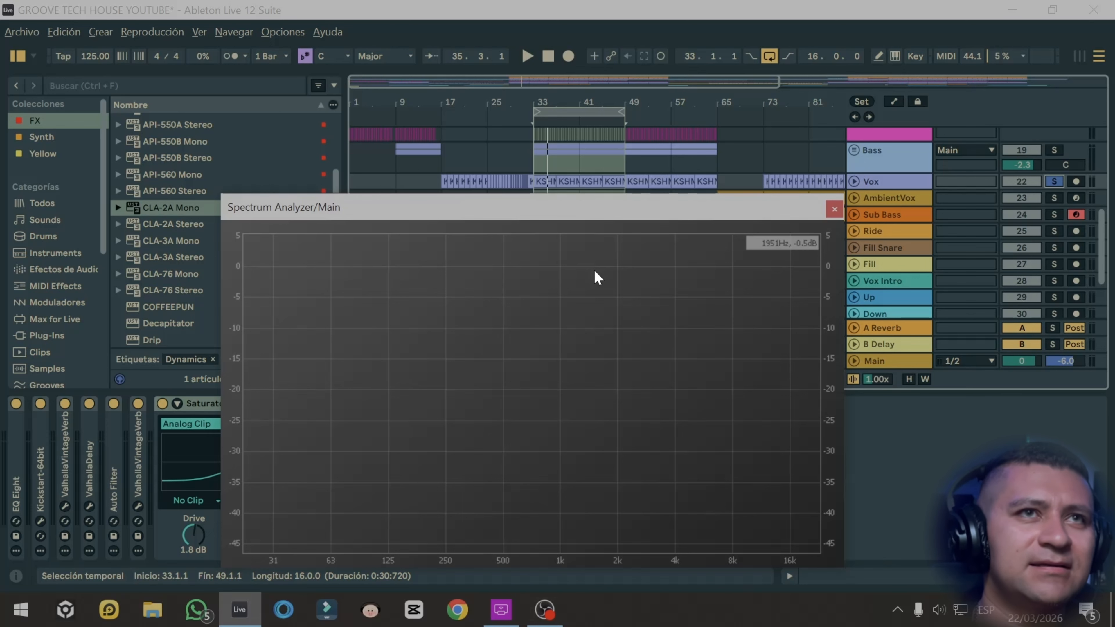
- Play the soloed Vox, unfold and select its track, and examine the vocal's frequency spectrum
key("space")
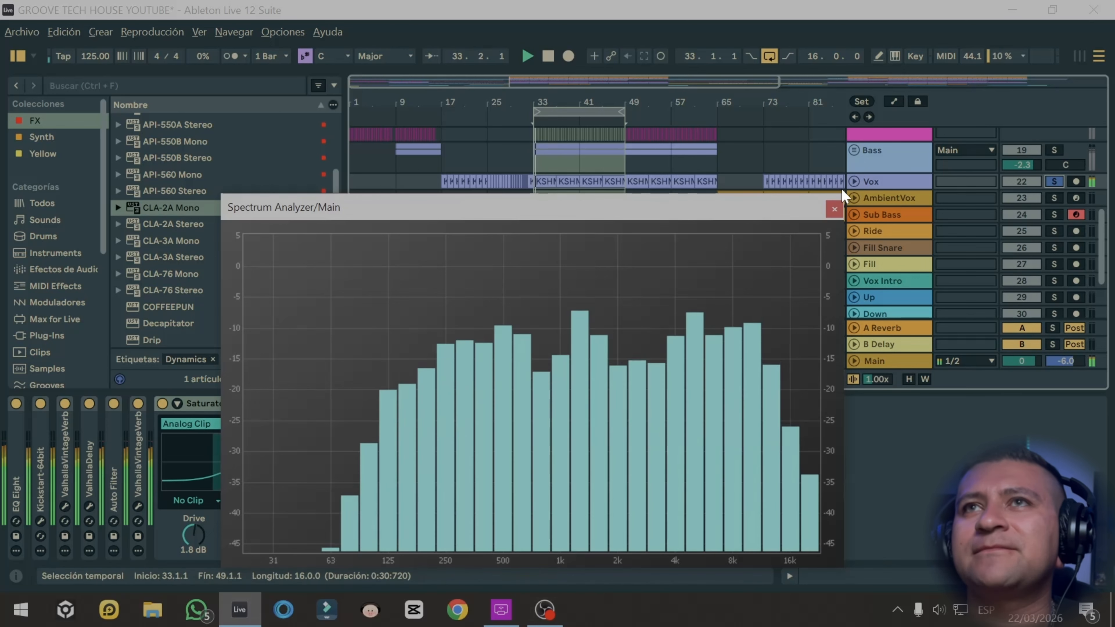
left_click(853, 182)
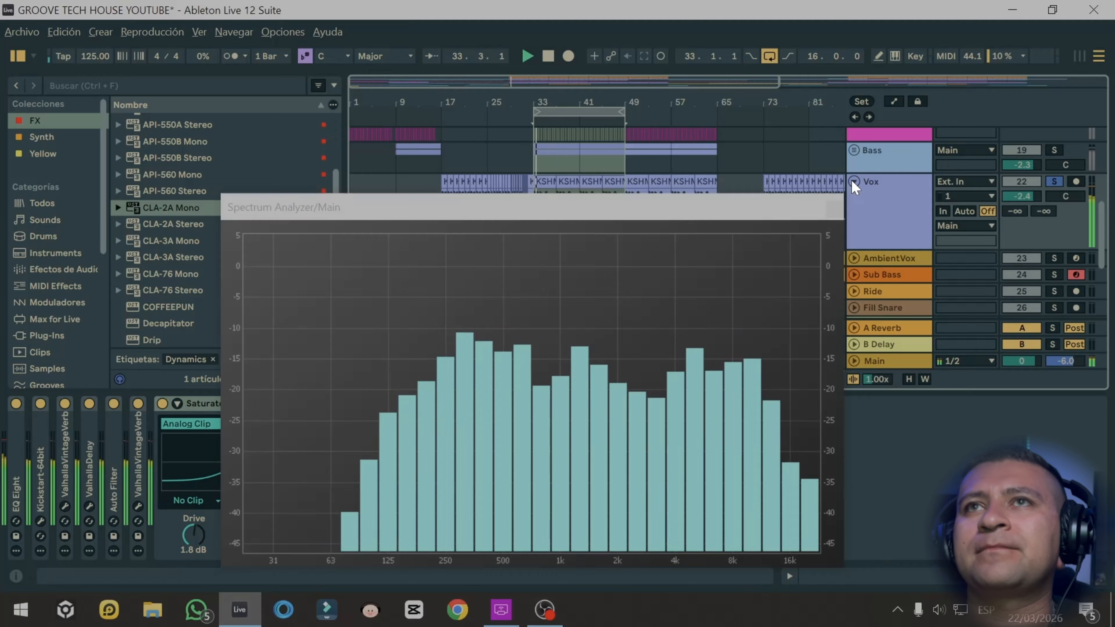
left_click(902, 196)
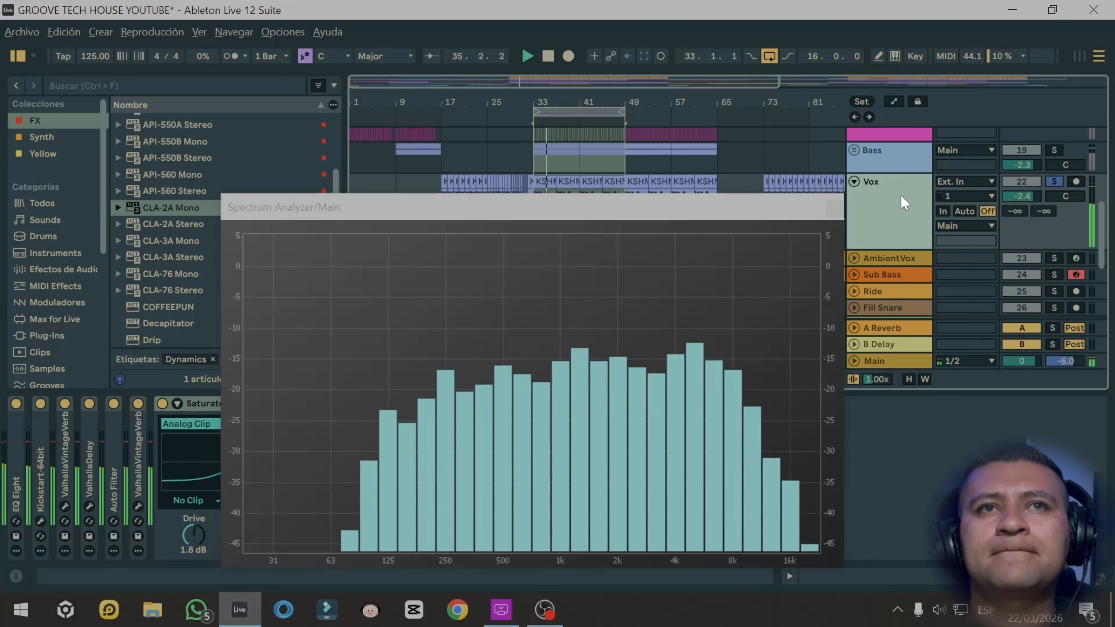
mouse_move(443, 331)
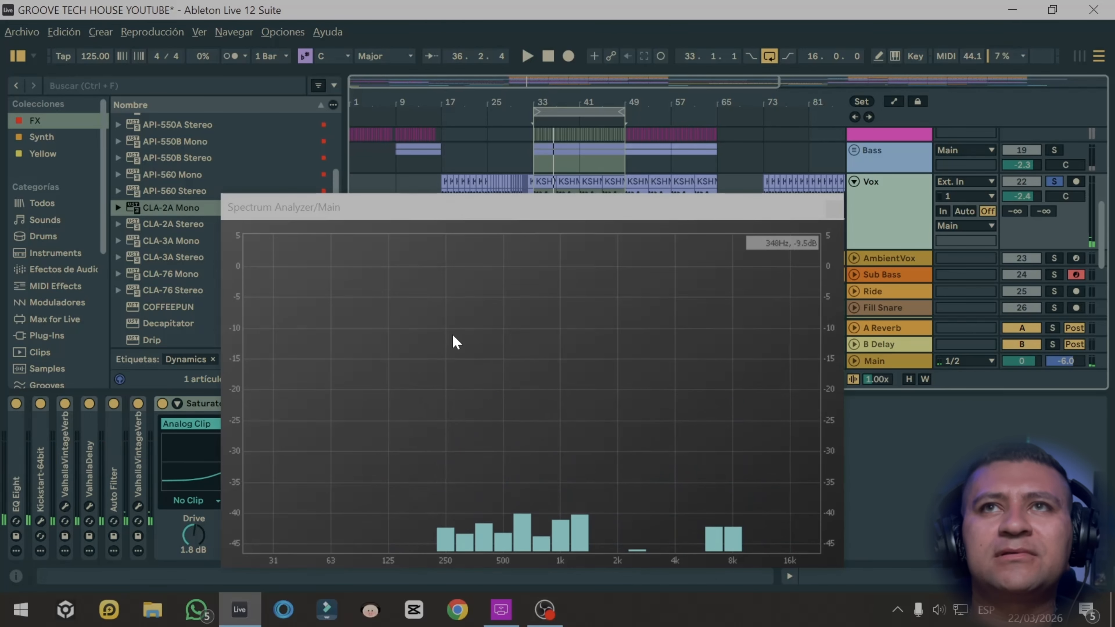
key("space")
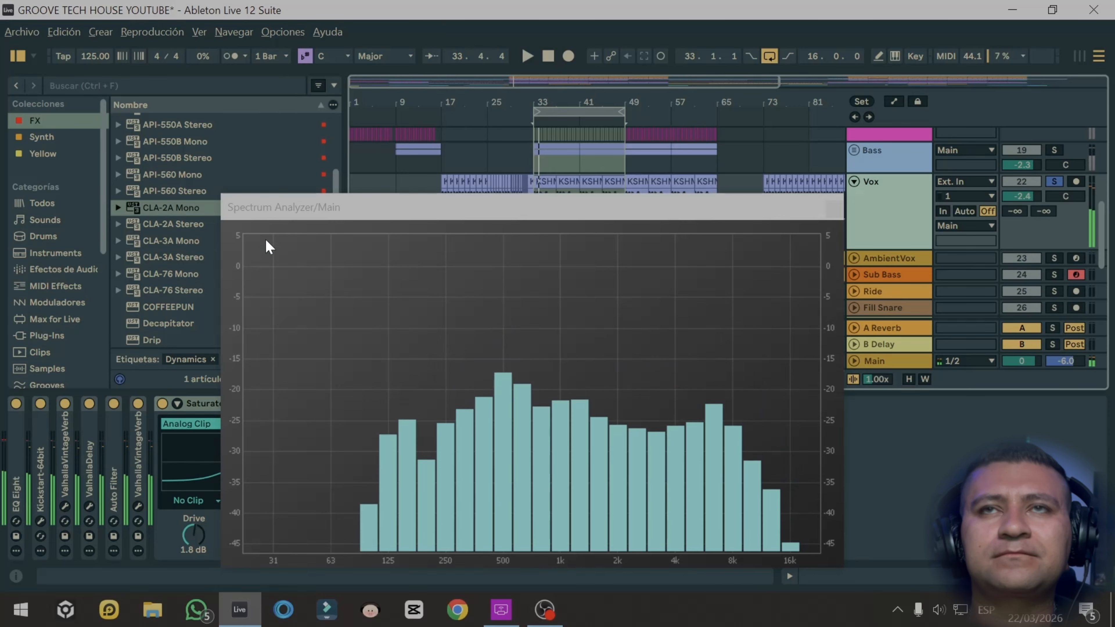
- Move the Spectrum Analyzer clear of the browser and add the API-550B Stereo equalizer to the Vox track
left_click_drag(308, 210, 392, 255)
scroll(267, 189, "up", 2)
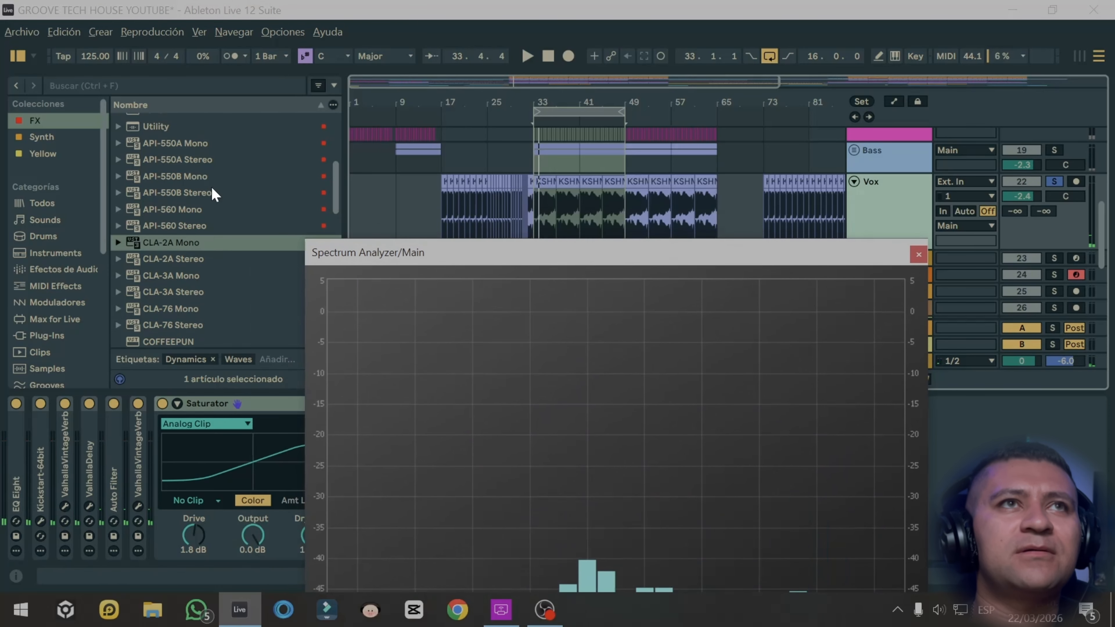
left_click(176, 178)
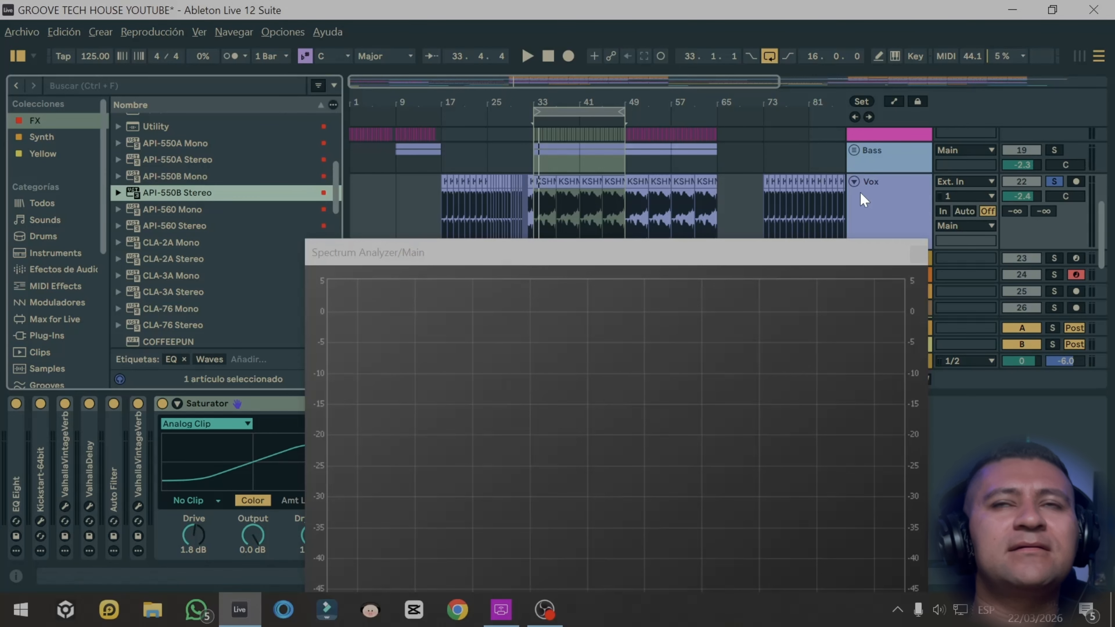
left_click(863, 199)
double_click(212, 192)
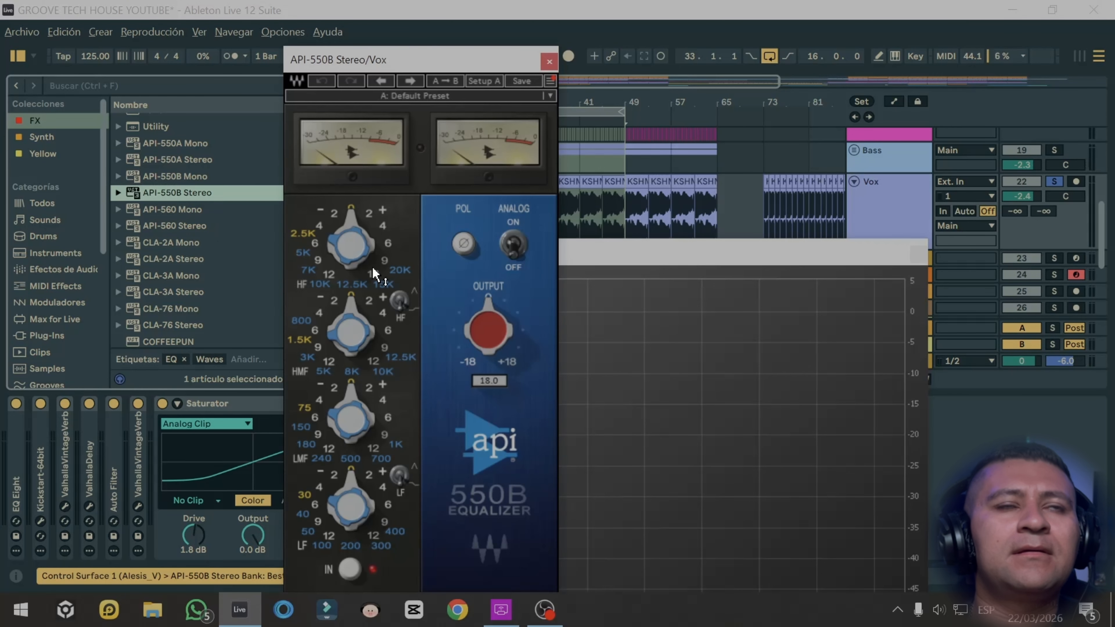
- Boost the Vox's low-mid band by about 6 dB at 500 Hz in the API-550B during playback, and close its window
left_click_drag(400, 55, 175, 33)
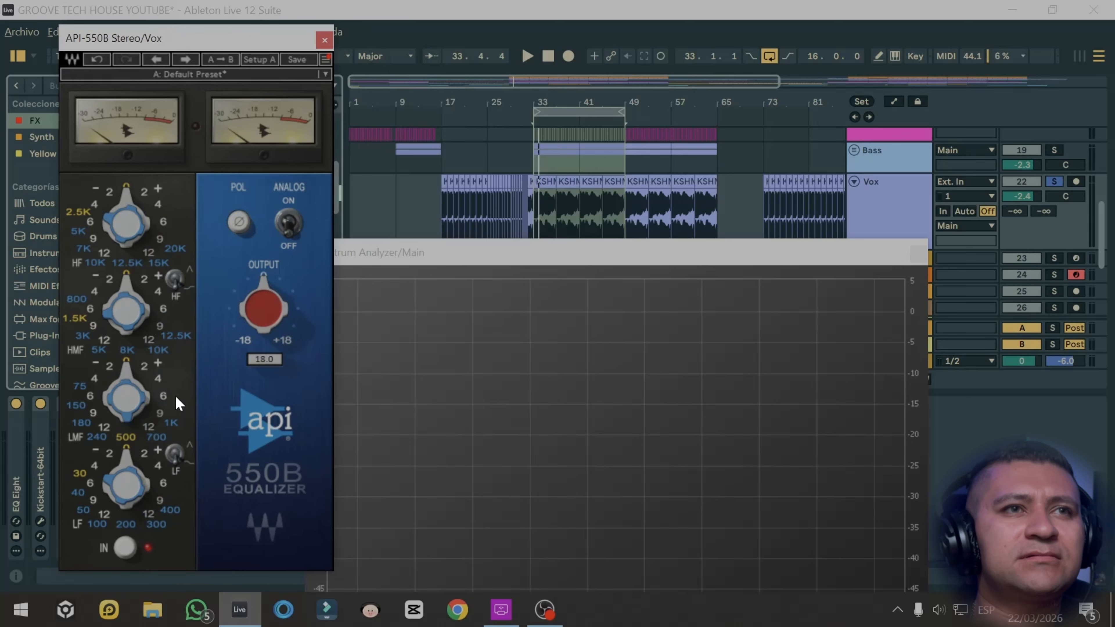
key("space")
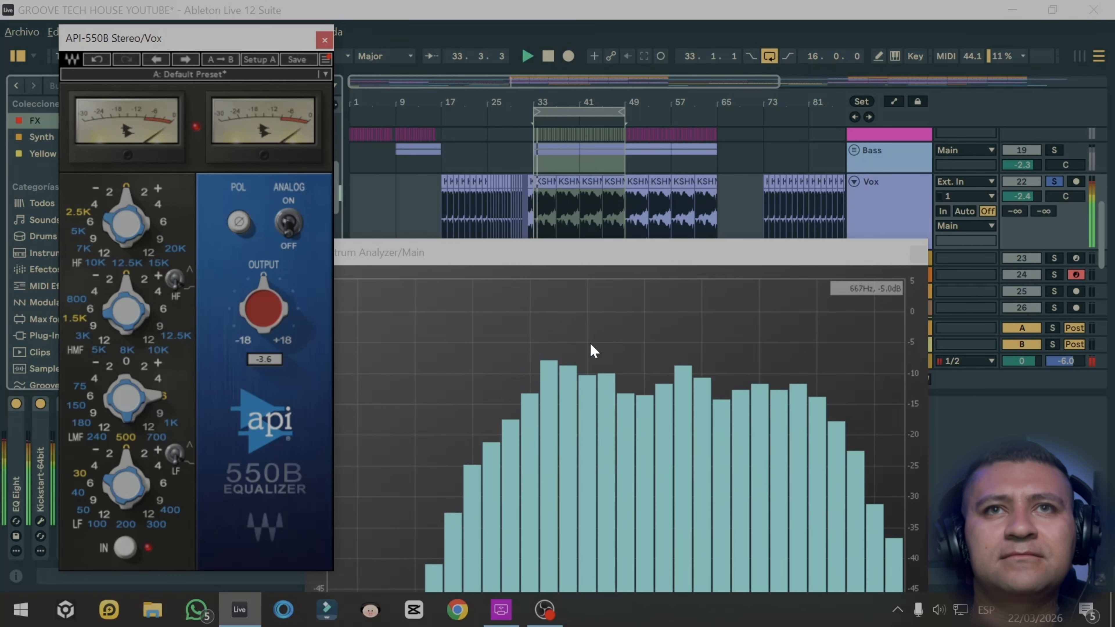
left_click(324, 41)
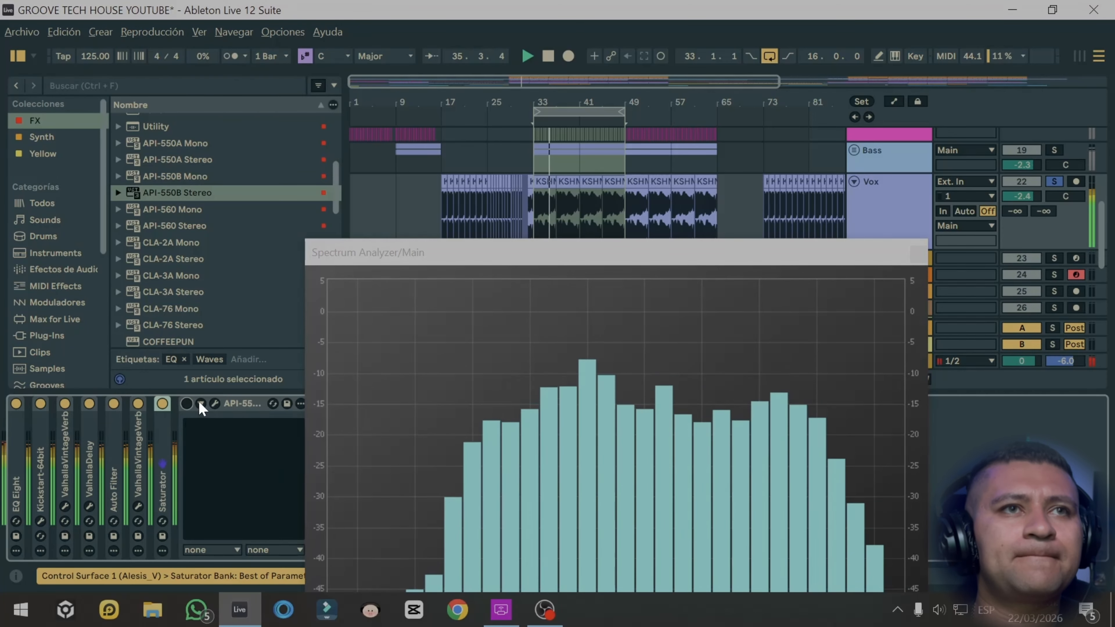
- Place the API-550B right after EQ Eight on the Vox track and set the track's volume to -4.8 dB
left_click(193, 406)
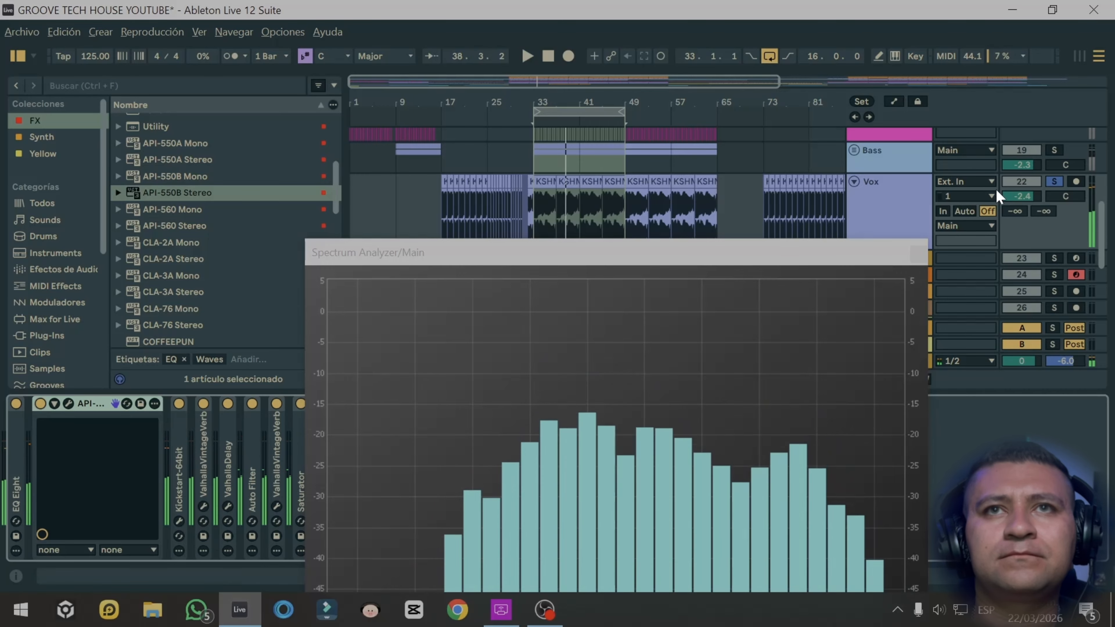
left_click_drag(1017, 203, 1023, 213)
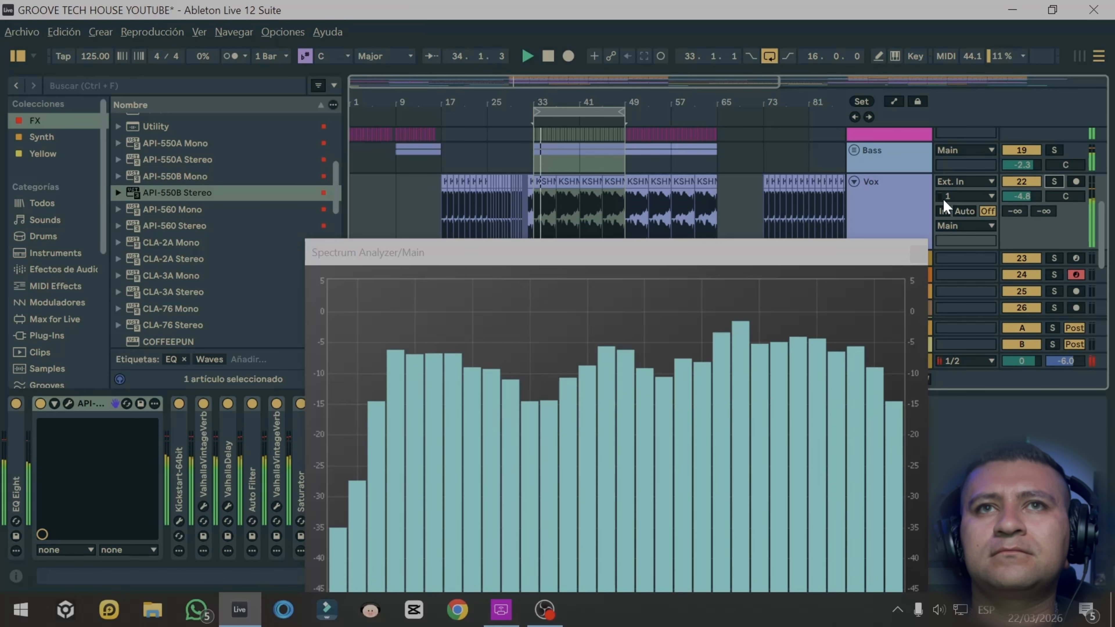
- Bypass and re-enable the Vox's API-550B during full-mix playback to compare the sound with and without it
left_click(40, 403)
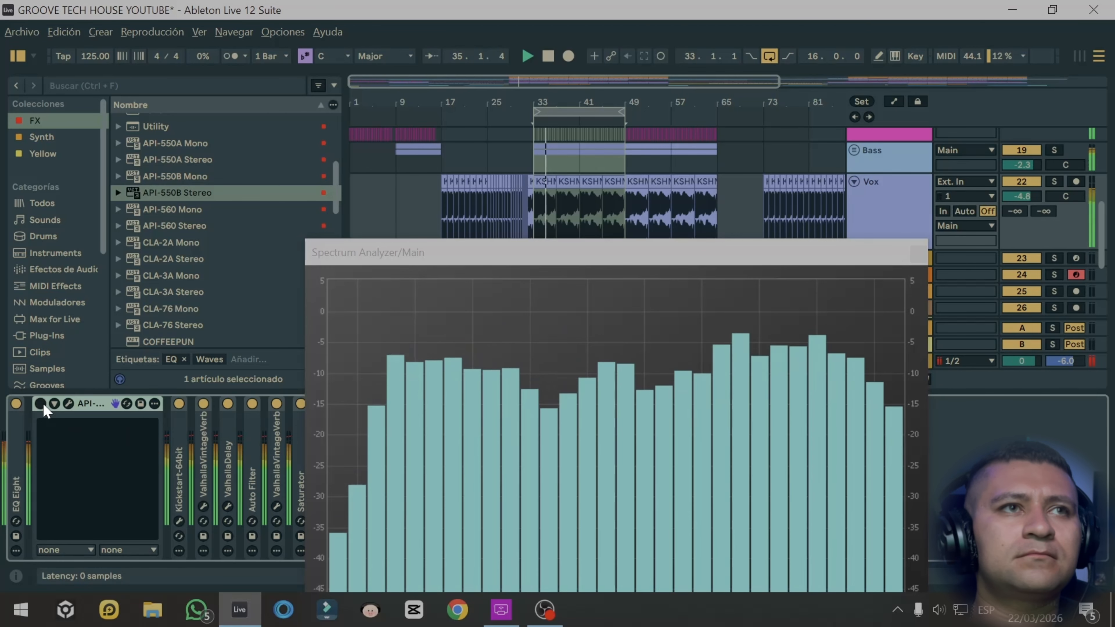
left_click(40, 403)
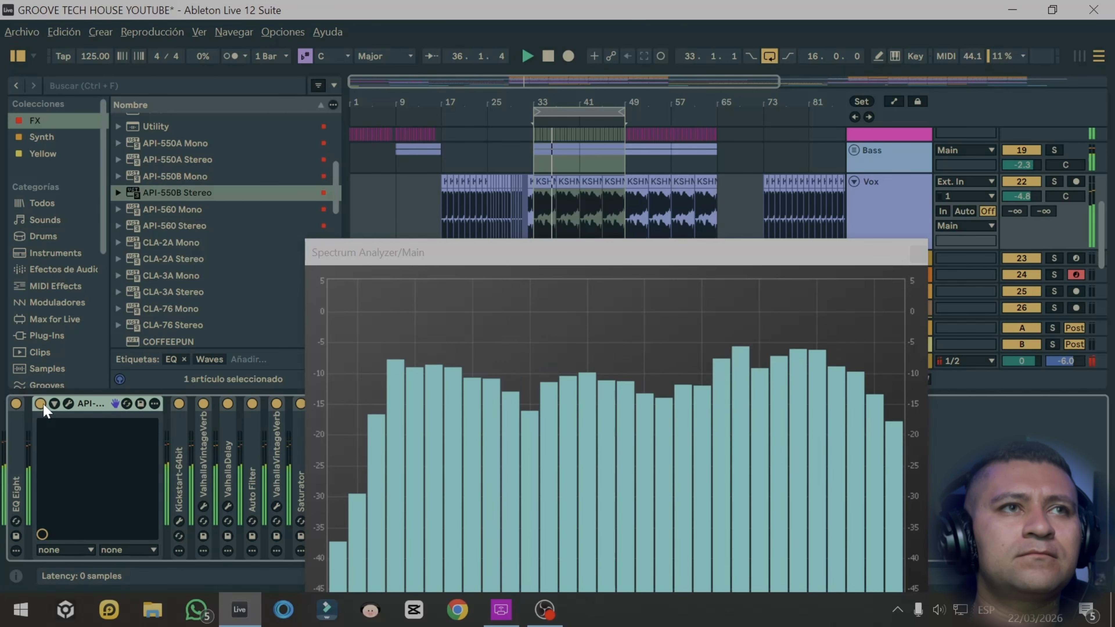
left_click(40, 403)
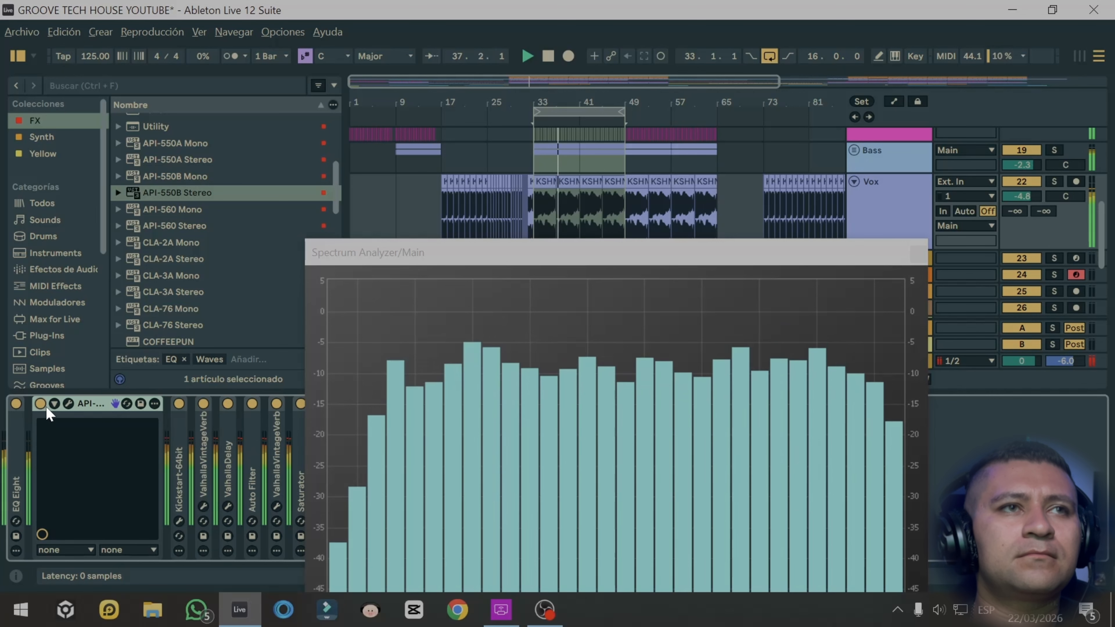
left_click(40, 404)
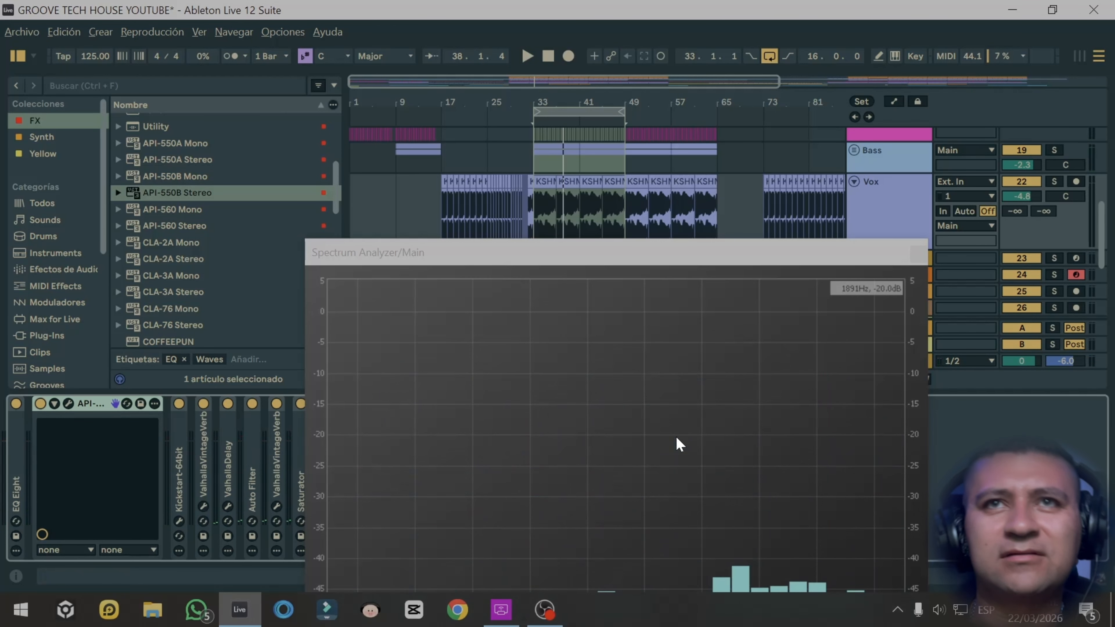
- Solo and unfold the Clap track, play it, and examine its frequency spectrum
scroll(841, 179, "down", 1)
scroll(1009, 185, "up", 6)
left_click(1051, 185)
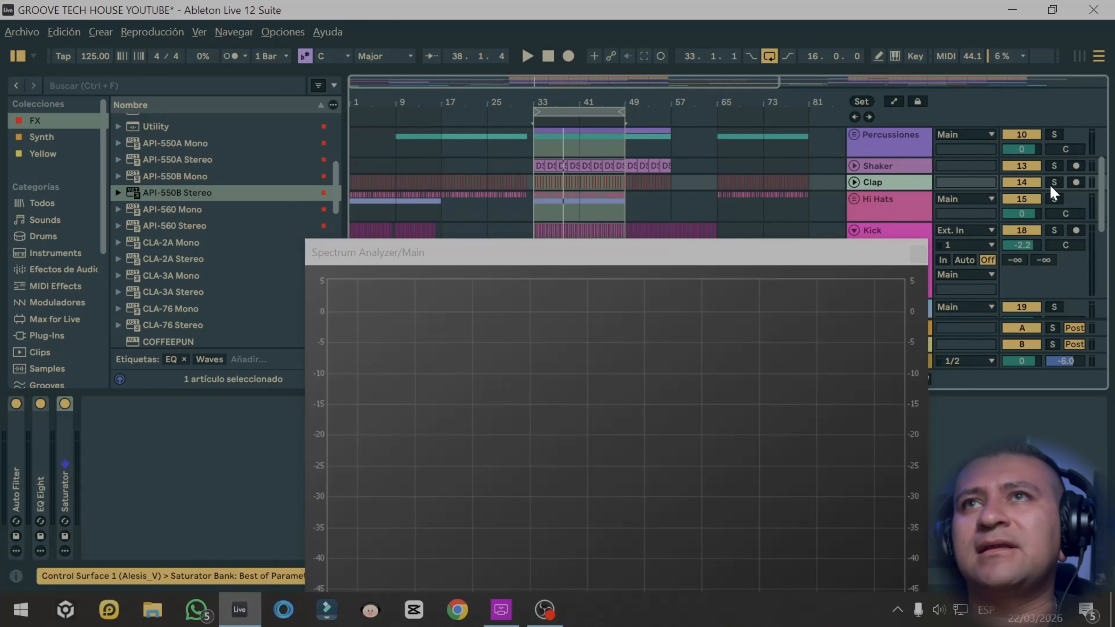
left_click(854, 182)
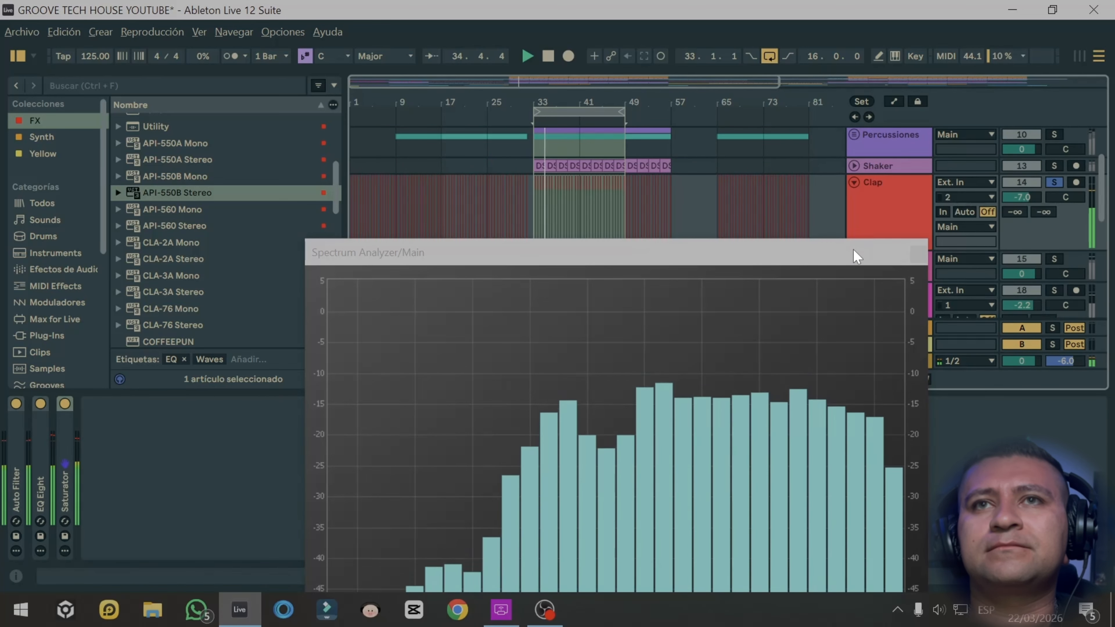
left_click(890, 219)
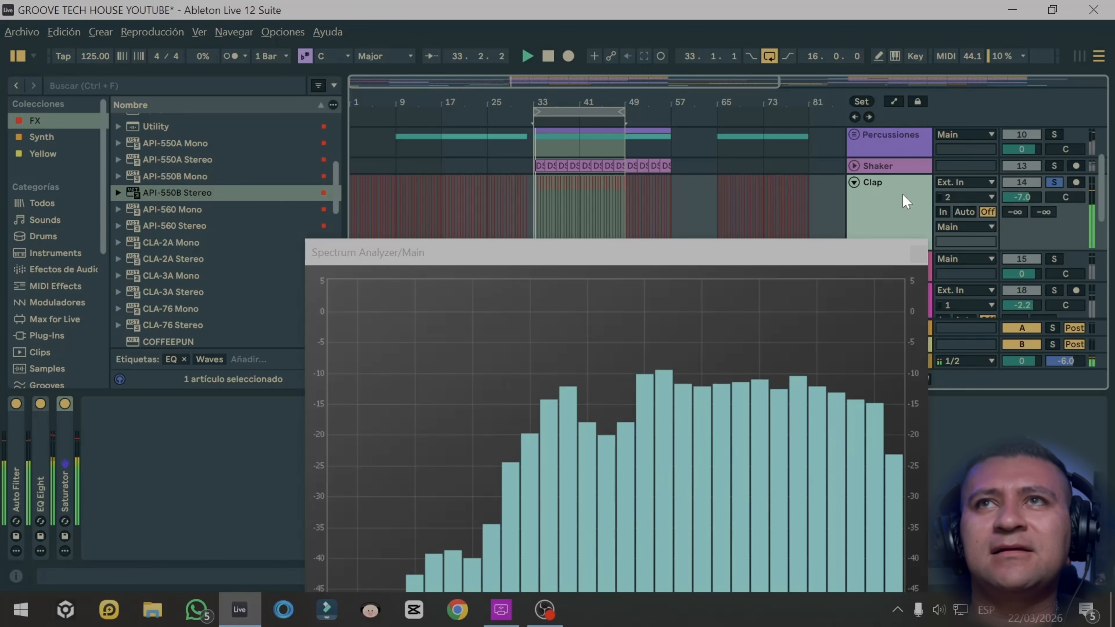
- Insert API-550B Stereo between EQ Eight and Saturator on the Clap track and boost its low-mid band about 6 dB at 500 Hz
left_click_drag(177, 193, 95, 461)
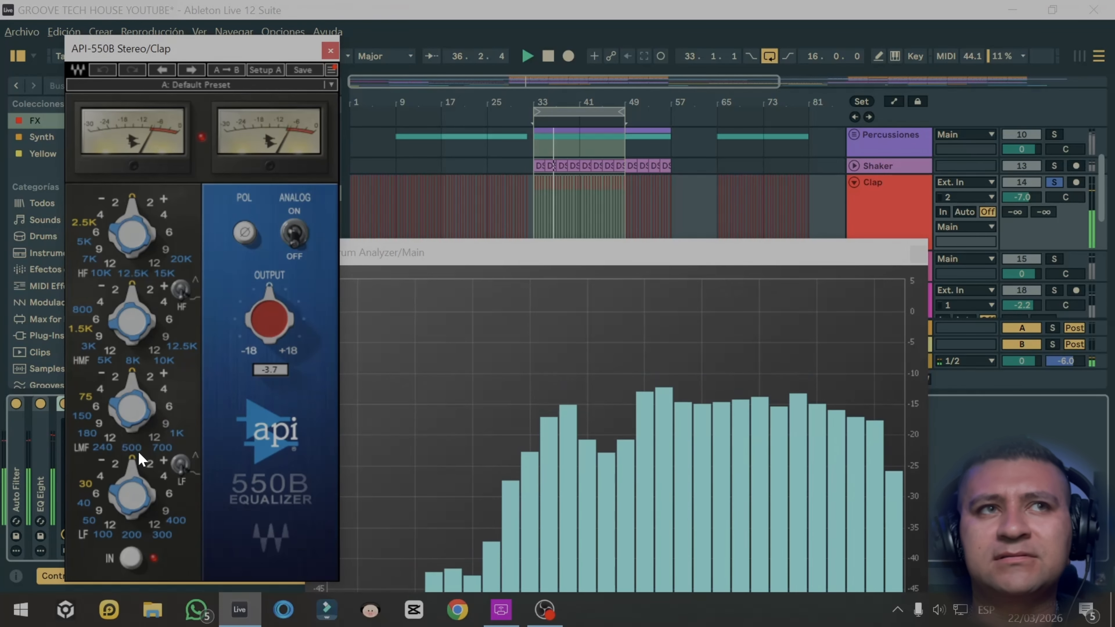
left_click_drag(155, 429, 167, 407)
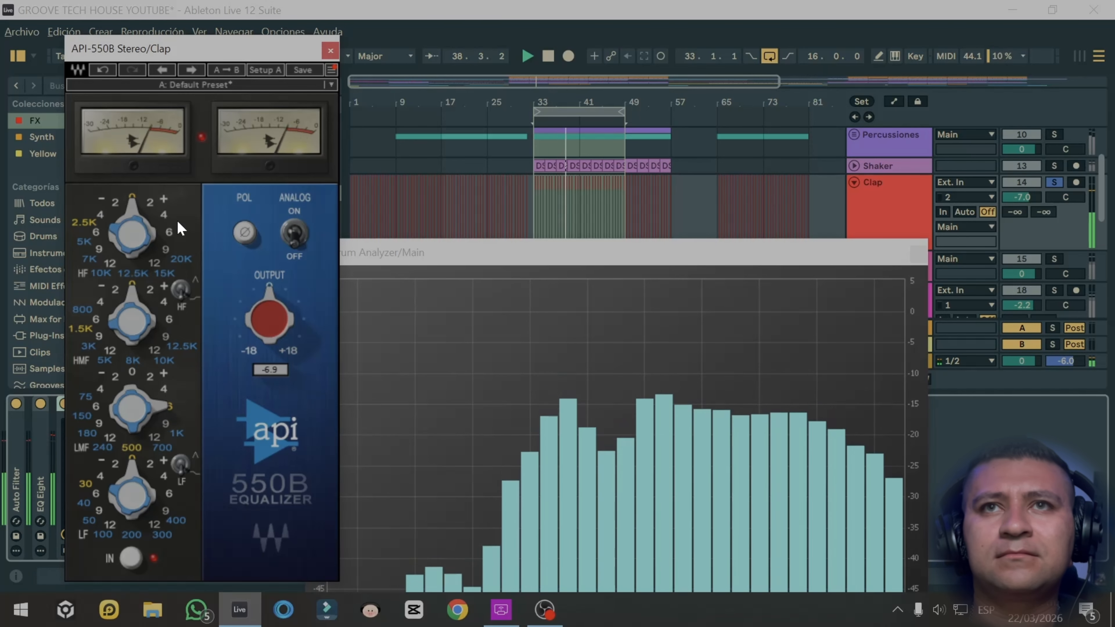
left_click(330, 50)
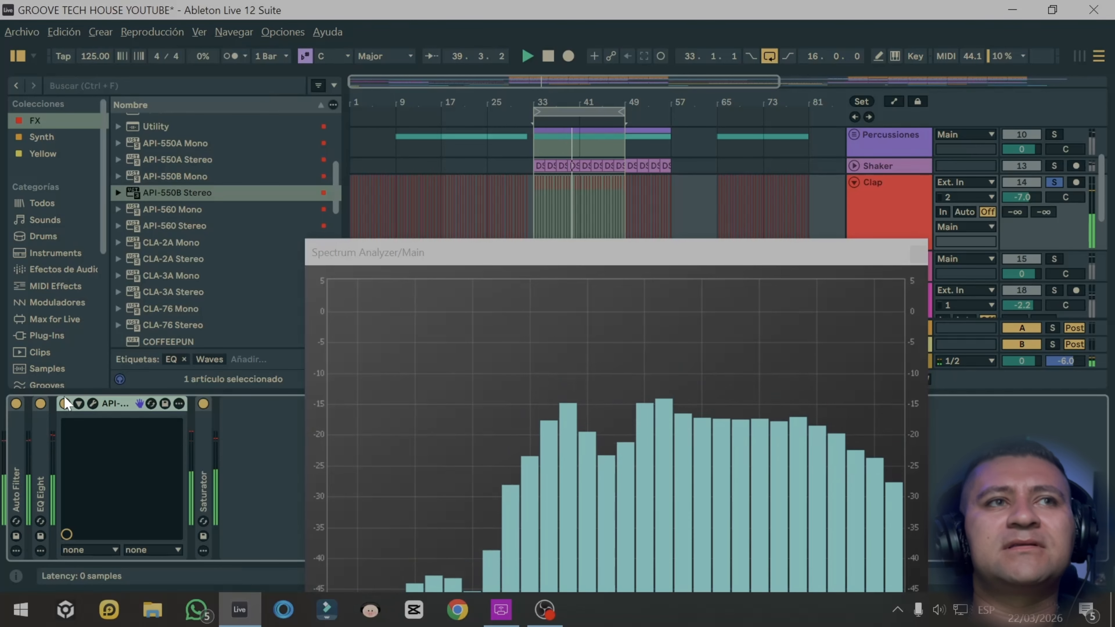
- Compare the Clap with its API-550B on and off, first soloed and with the full mix after unsoloing it
left_click(64, 404)
left_click(66, 404)
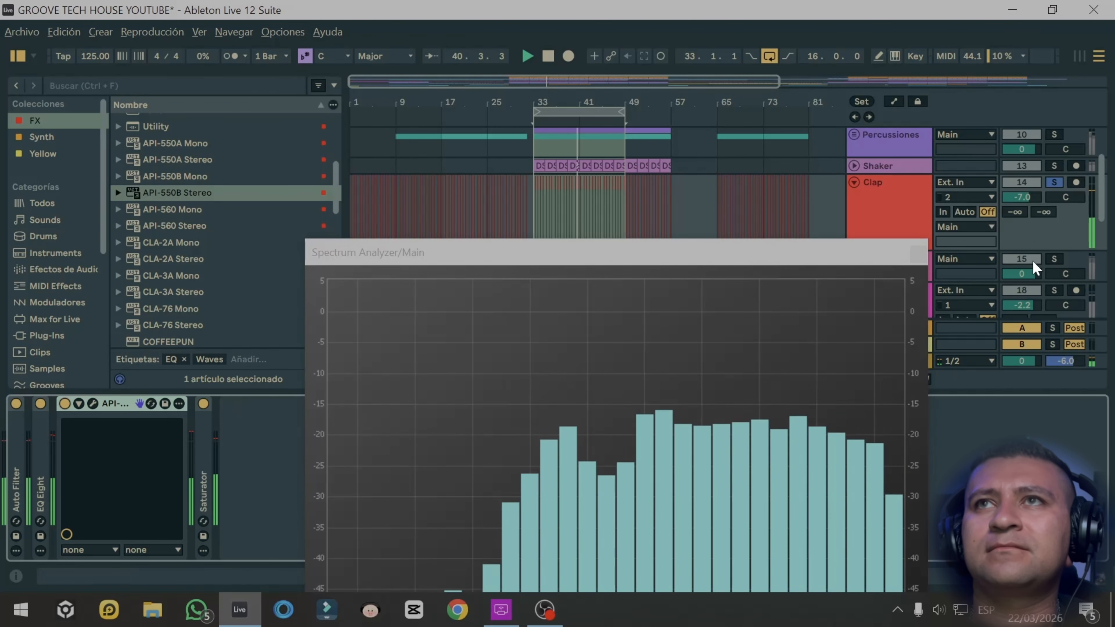
left_click(1055, 182)
left_click(65, 403)
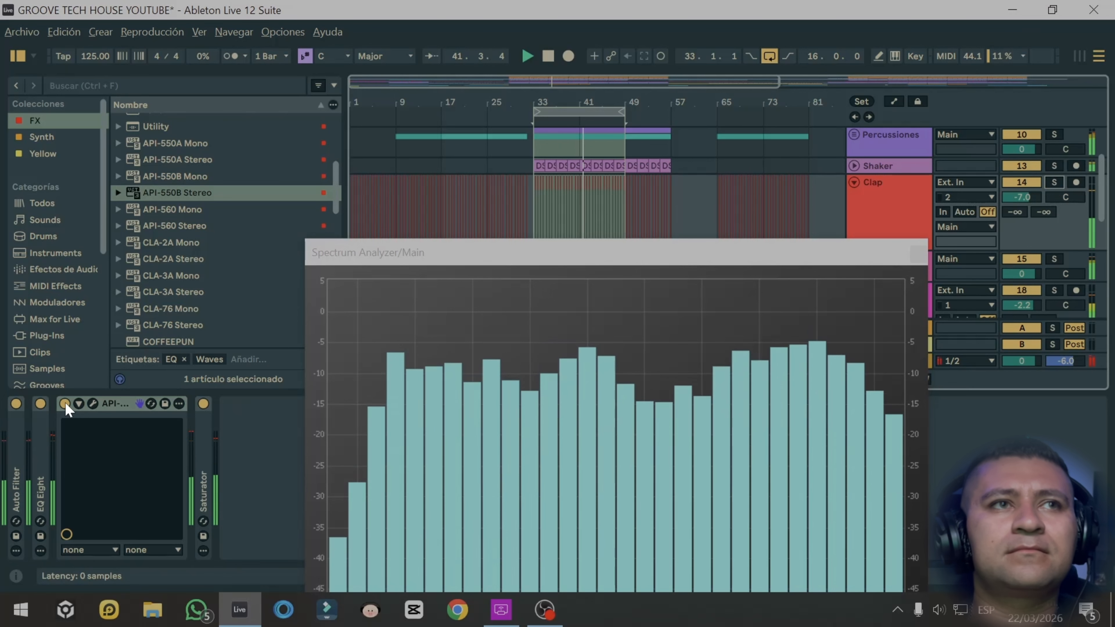
left_click(64, 403)
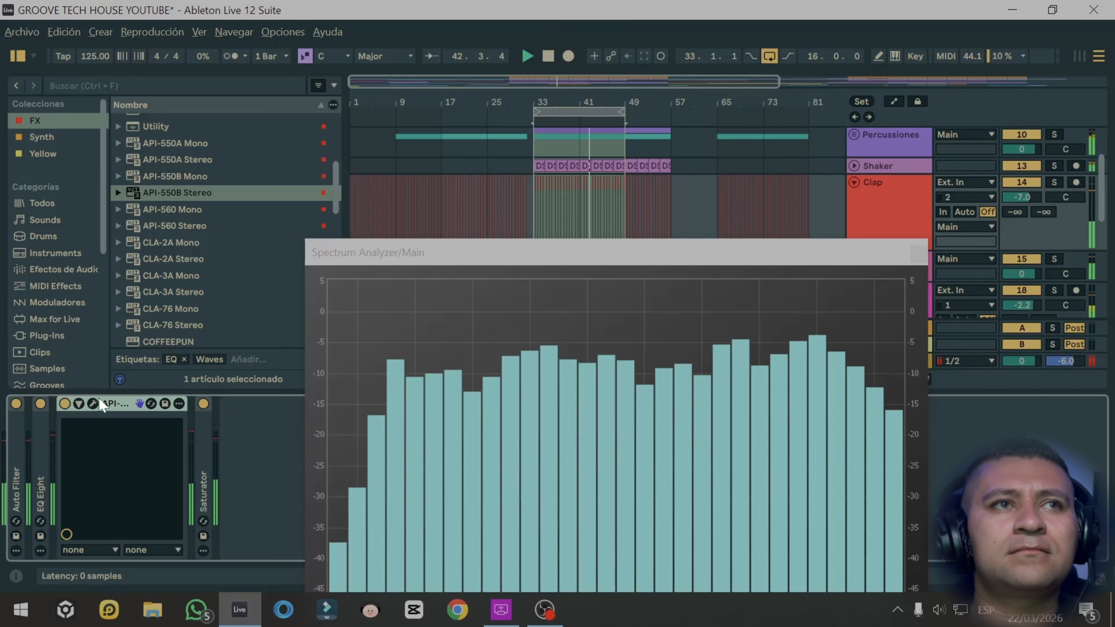
left_click(905, 211)
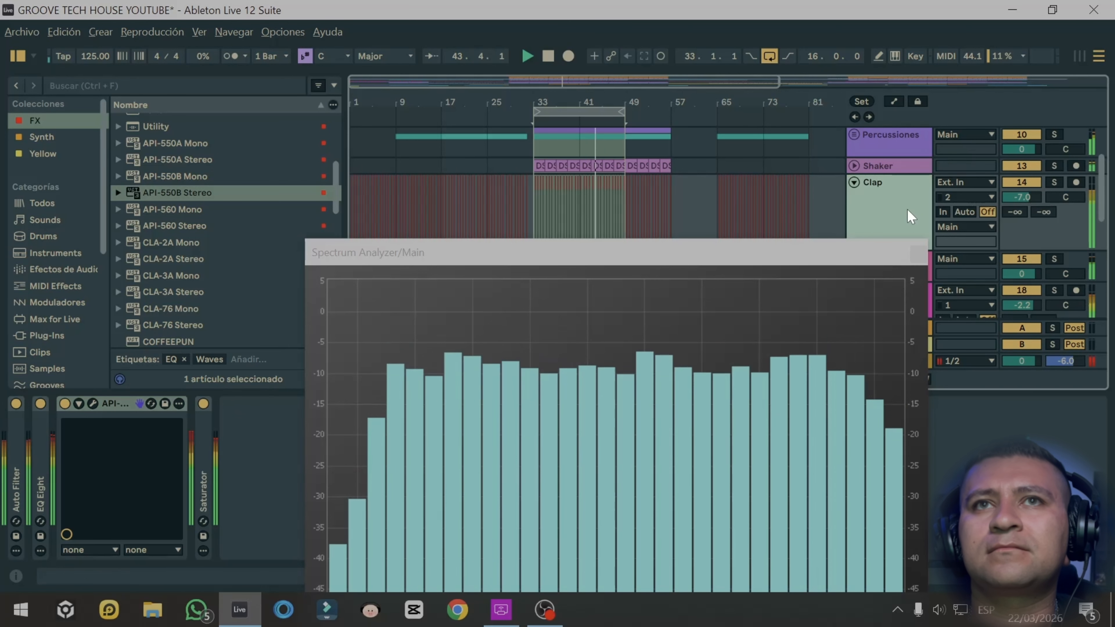
- Set the Ride track's volume to -18.5 dB while playing from bar 41, and move the loop start to bar 41
scroll(907, 208, "down", 10)
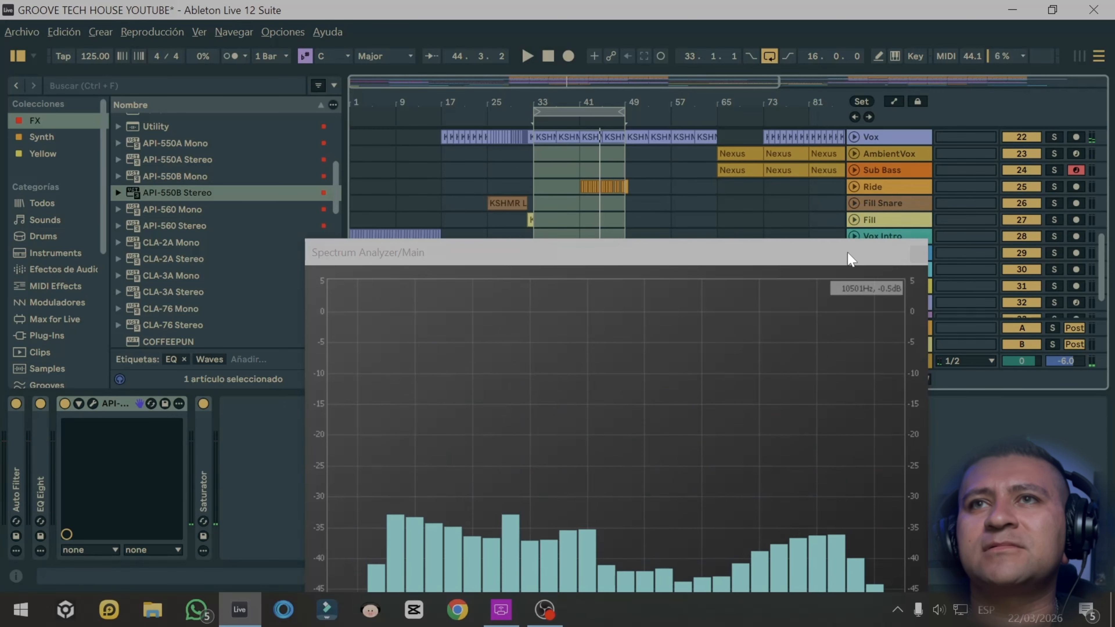
left_click(853, 188)
left_click(577, 213)
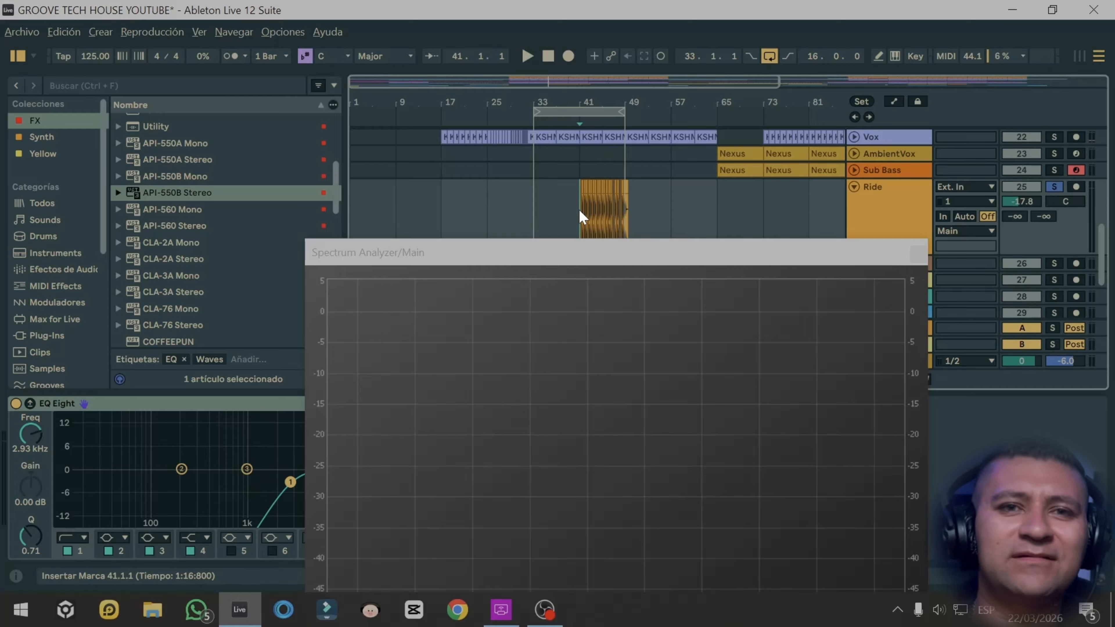
key("space")
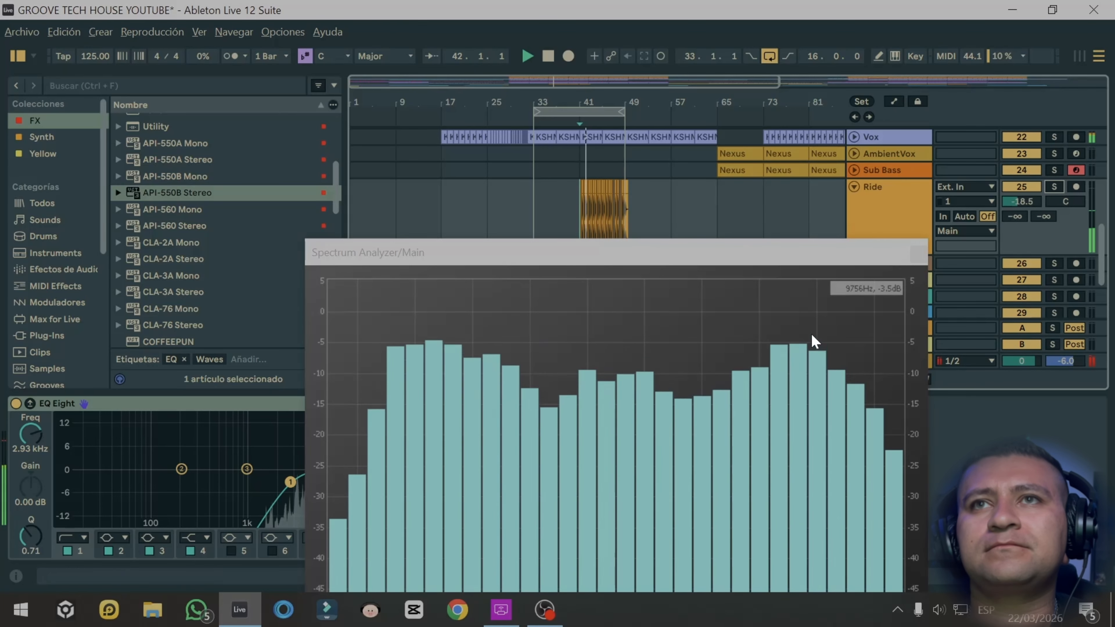
left_click_drag(535, 111, 569, 111)
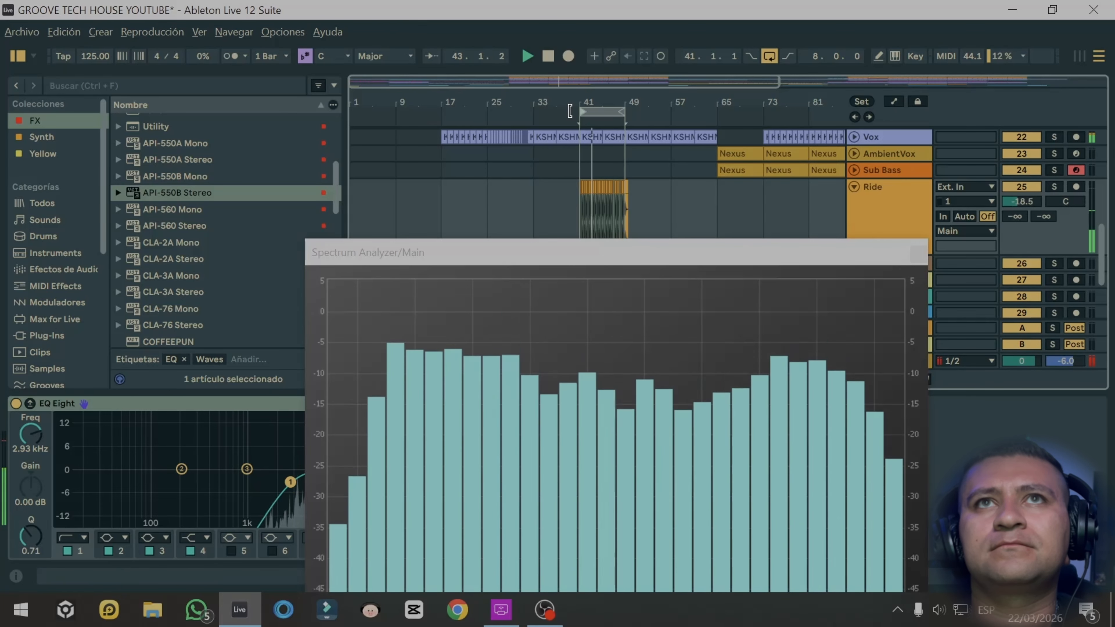
- Mute the Hi Hats group and the Shaker track during playback to hear the groove without them
scroll(858, 191, "up", 5)
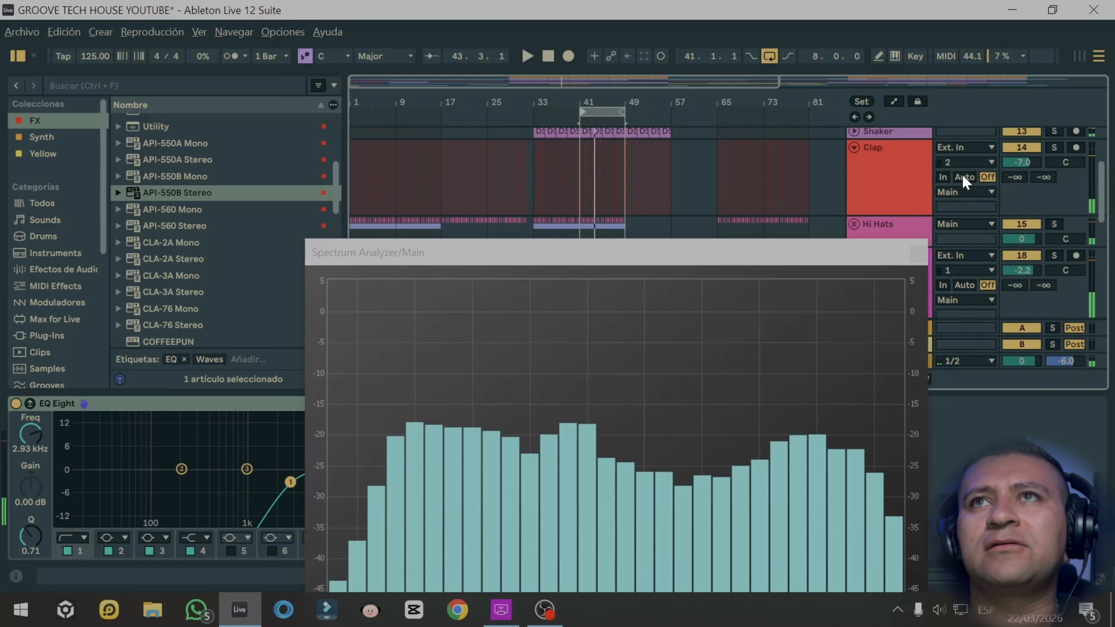
scroll(964, 180, "down", 2)
key("space")
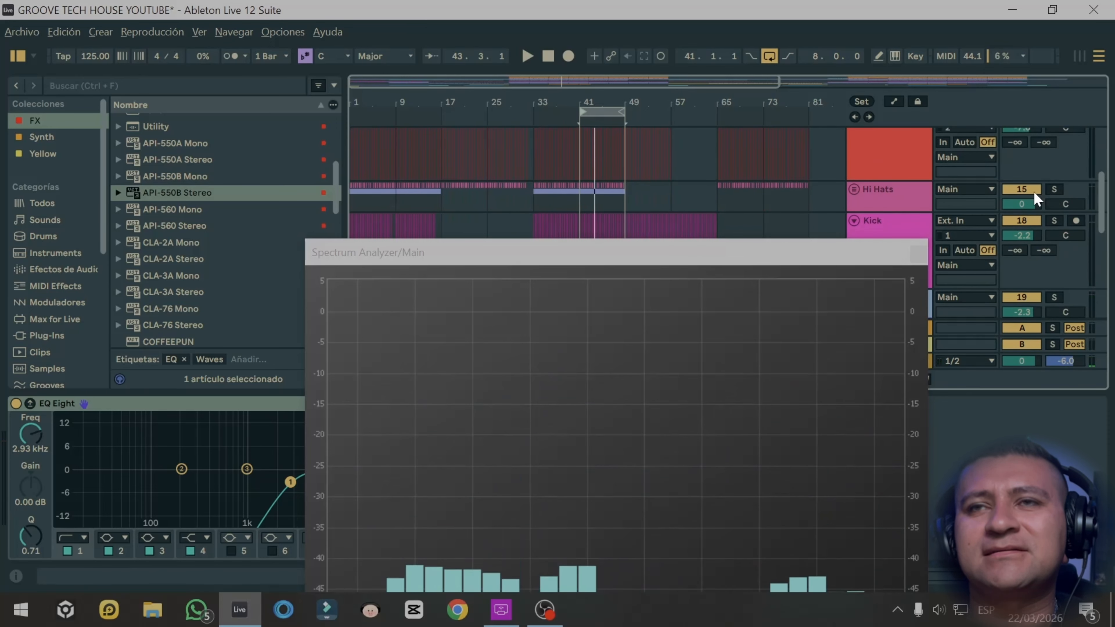
key("space")
left_click(1034, 192)
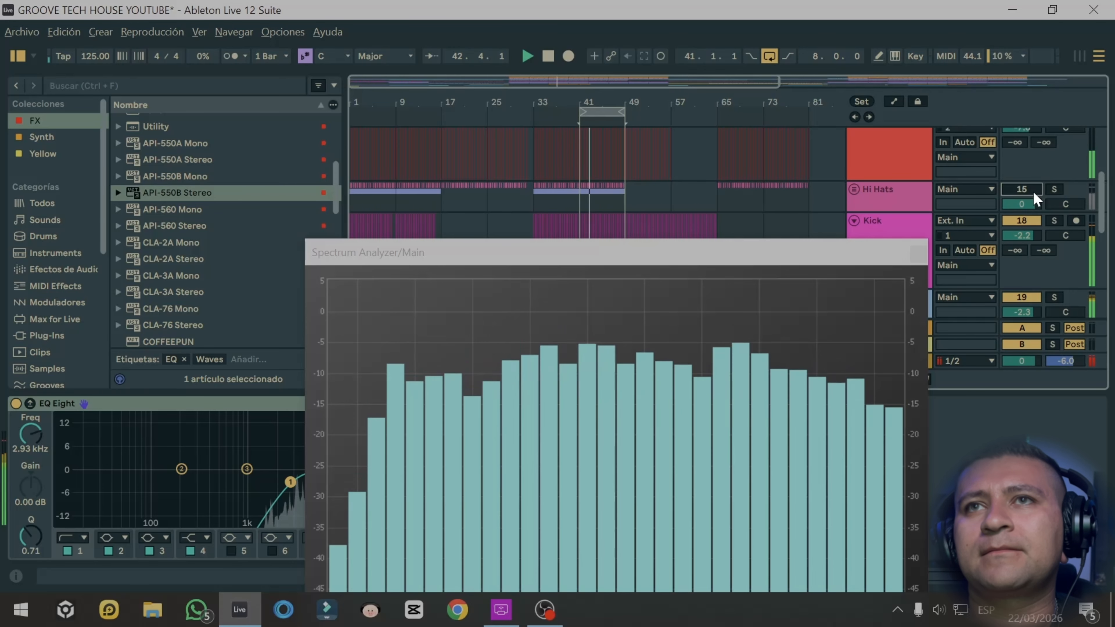
scroll(1012, 196, "up", 4)
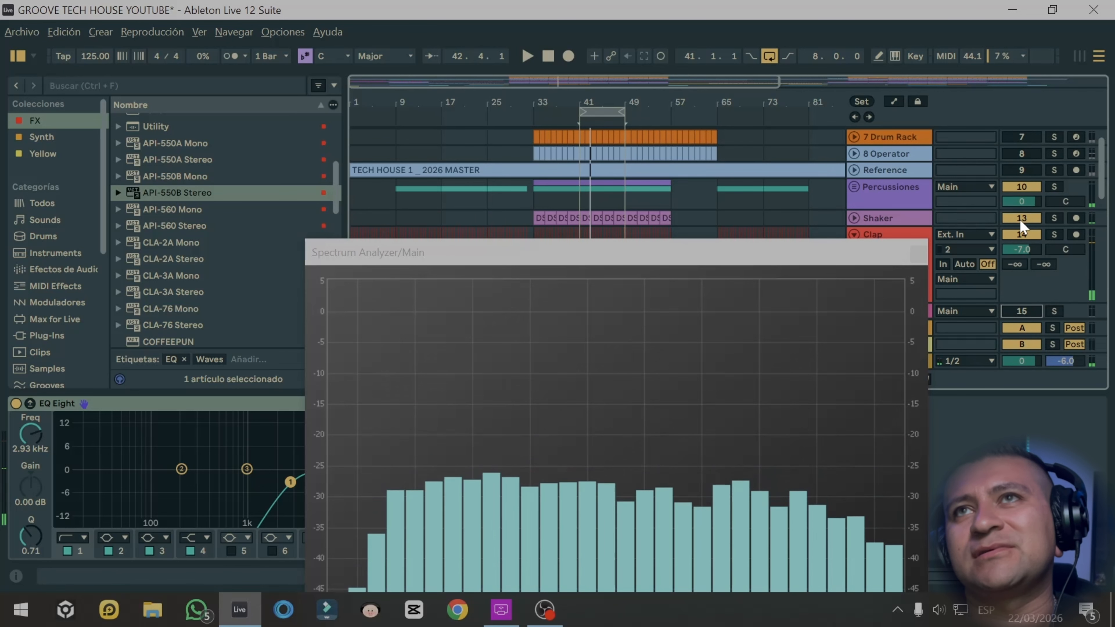
left_click(1020, 219)
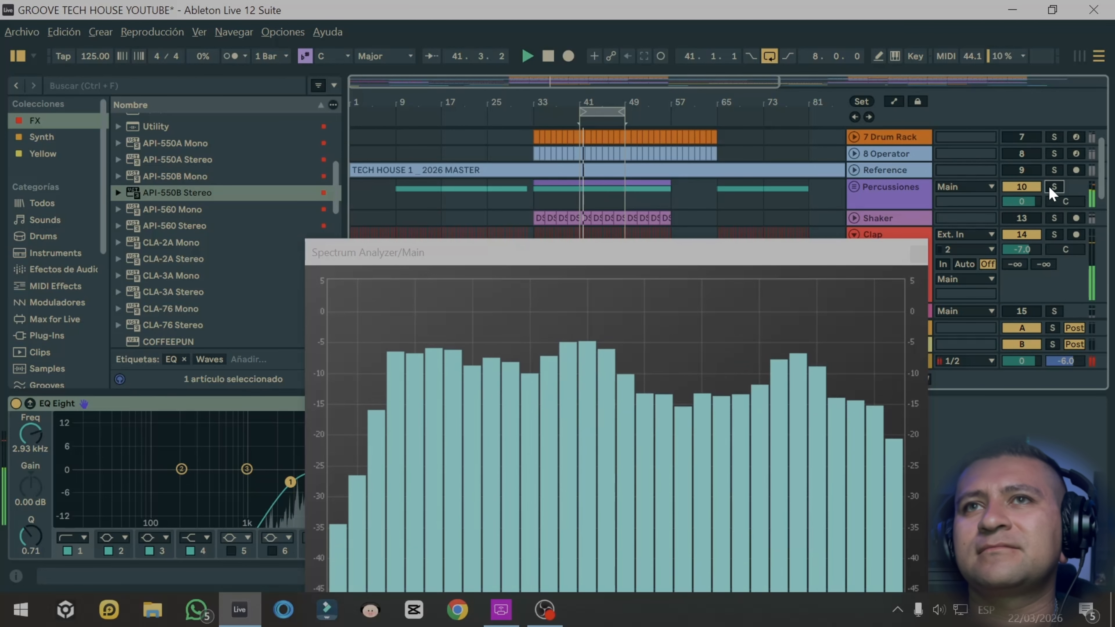
- Solo the Percussiones group, examine its spectrum during playback, and set its volume to -8.7 dB
left_click(1052, 187)
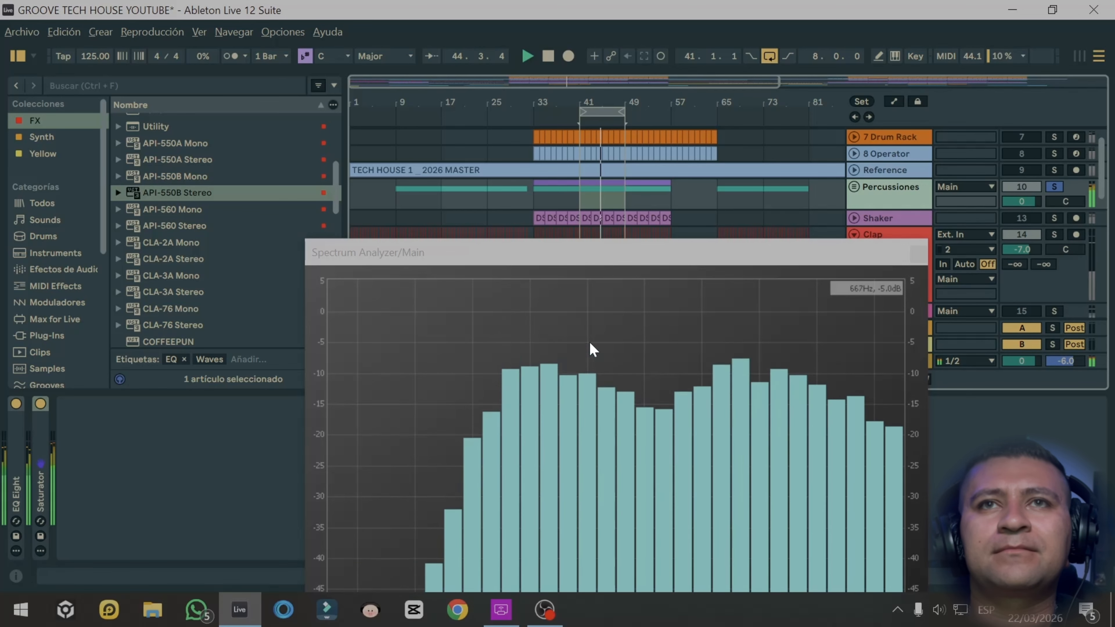
key("space")
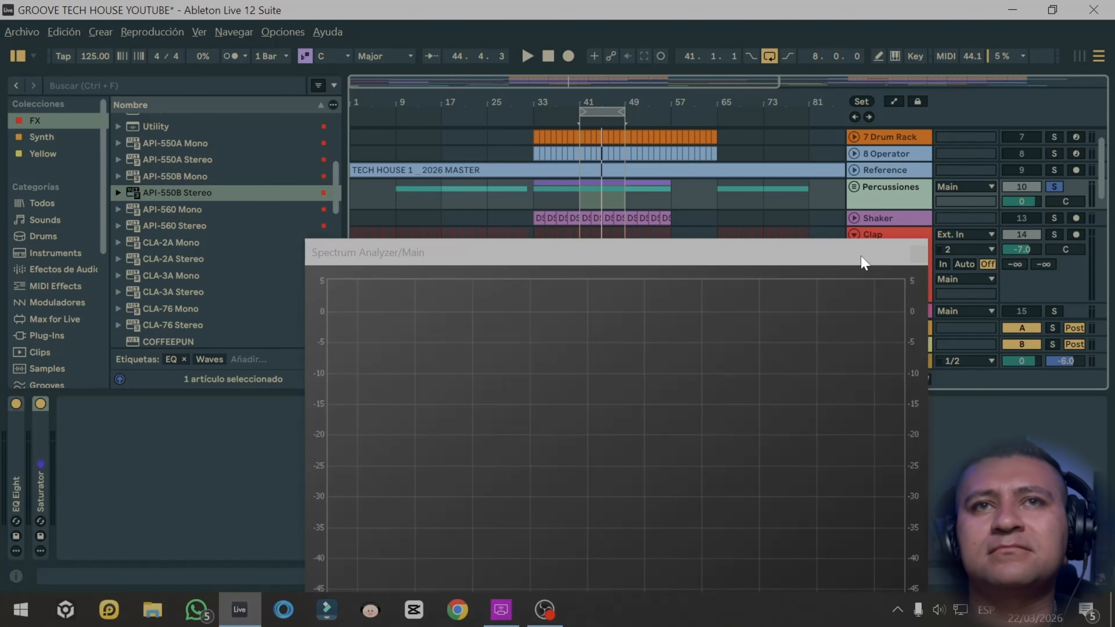
key("space")
left_click_drag(1021, 201, 1021, 238)
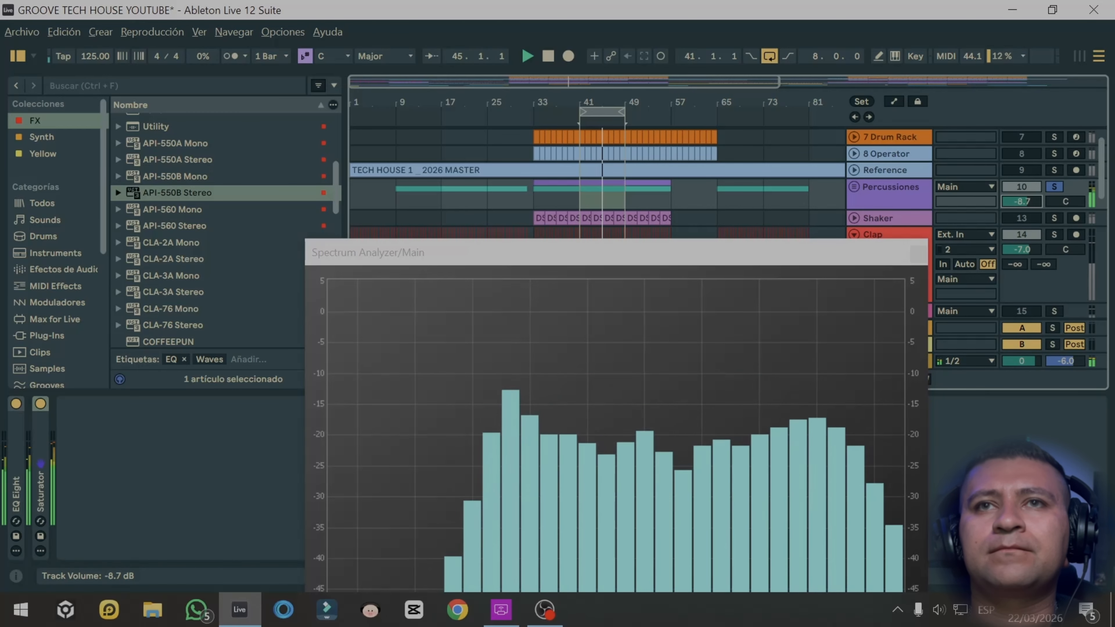
- Add the KNOCK effect to the Percussiones group and arrange its window beside the spectrum analyzer
scroll(203, 284, "down", 8)
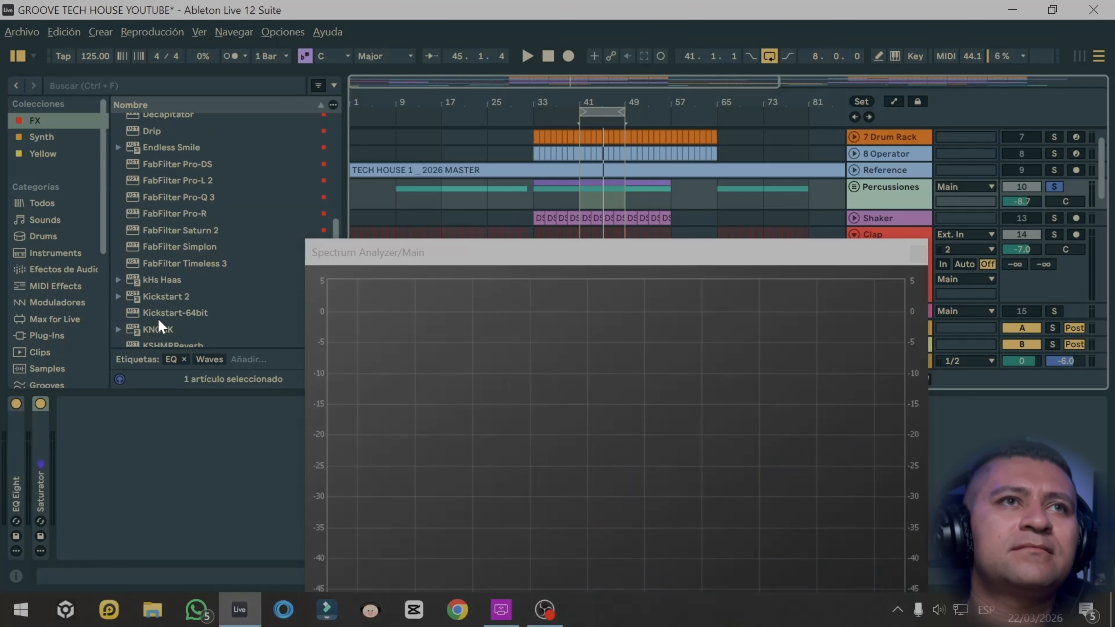
left_click_drag(157, 329, 258, 324)
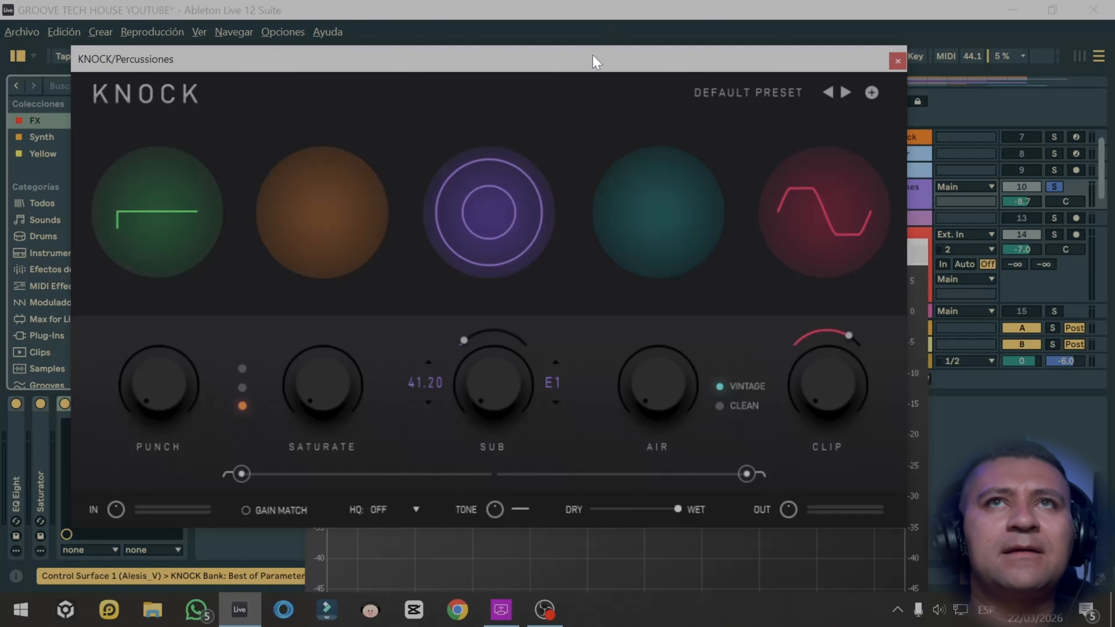
left_click_drag(595, 62, 378, 108)
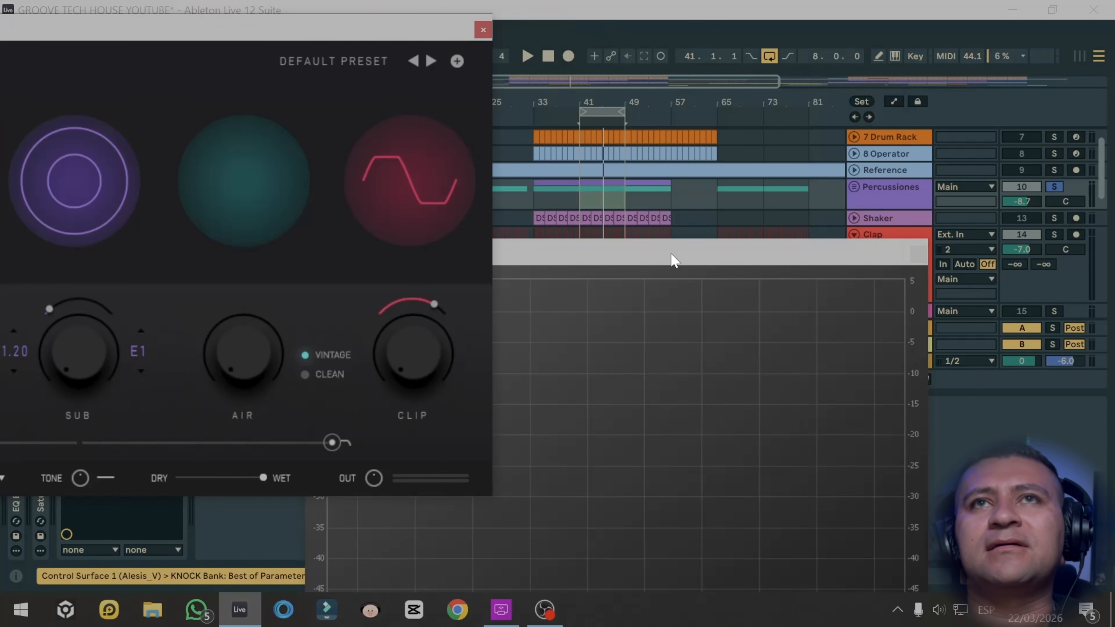
left_click_drag(673, 260, 870, 89)
- Raise KNOCK's Clip and Air and set Saturate to 11 while the Percussiones play, and close the plugin window
key("space")
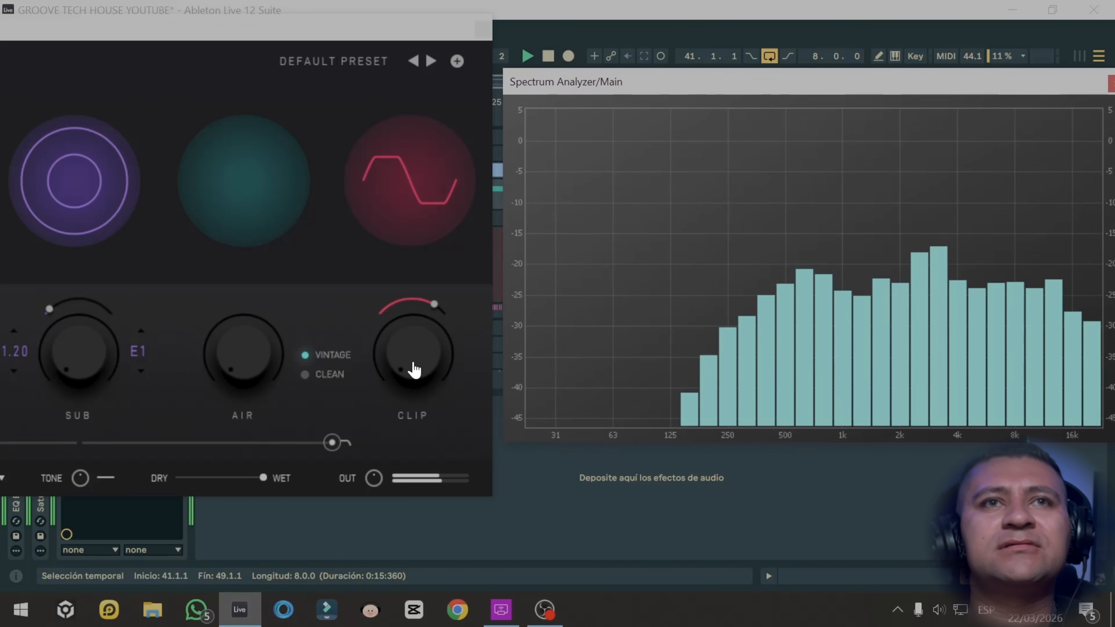
left_click_drag(413, 370, 425, 311)
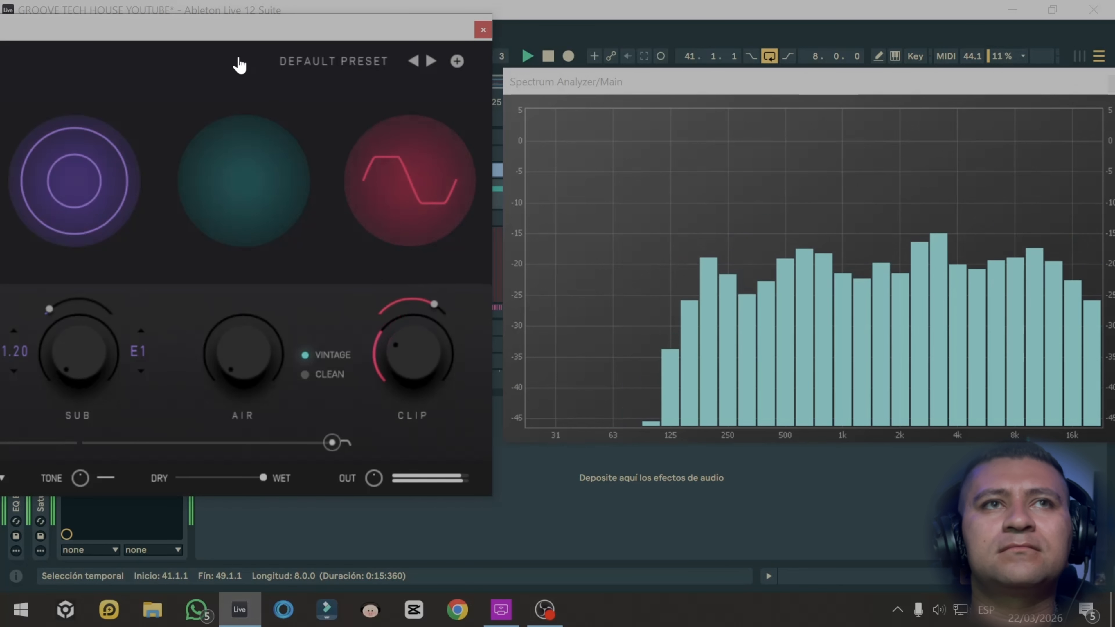
left_click_drag(233, 29, 500, 31)
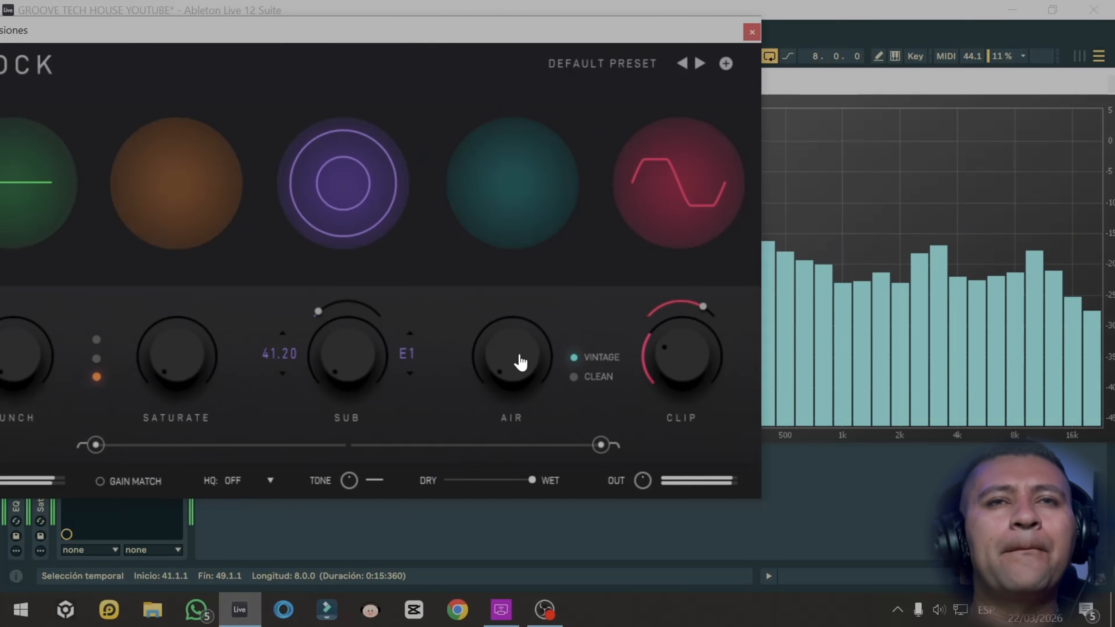
left_click_drag(521, 362, 528, 311)
left_click_drag(194, 356, 193, 328)
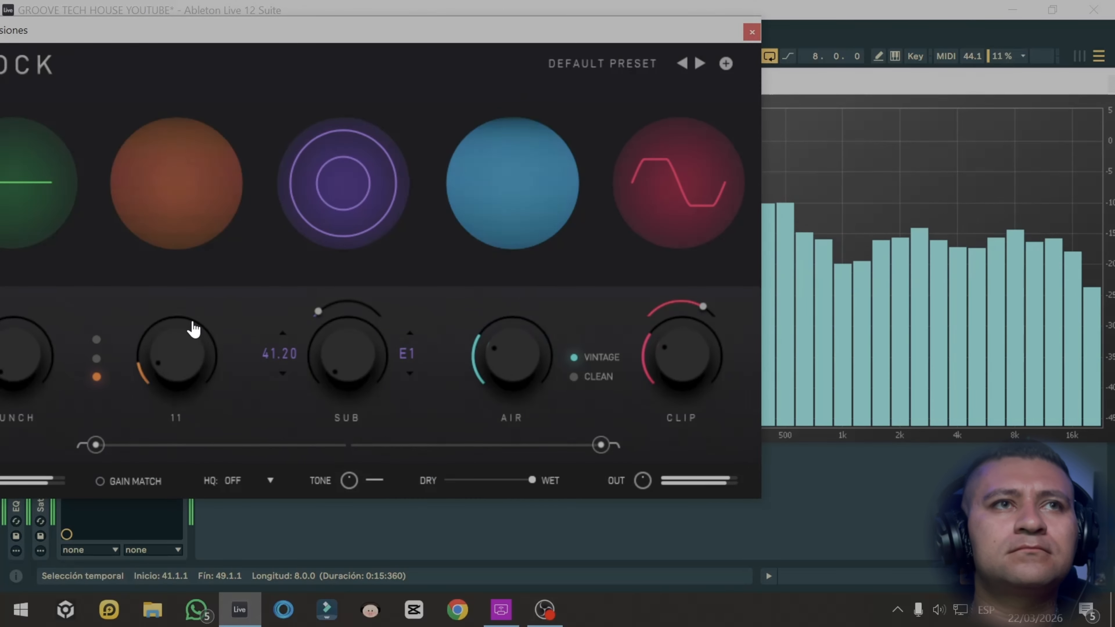
left_click(752, 32)
- Unsolo the Percussiones group and set its volume to -10.8 dB while watching the spectrum of the full mix
left_click_drag(790, 79, 326, 119)
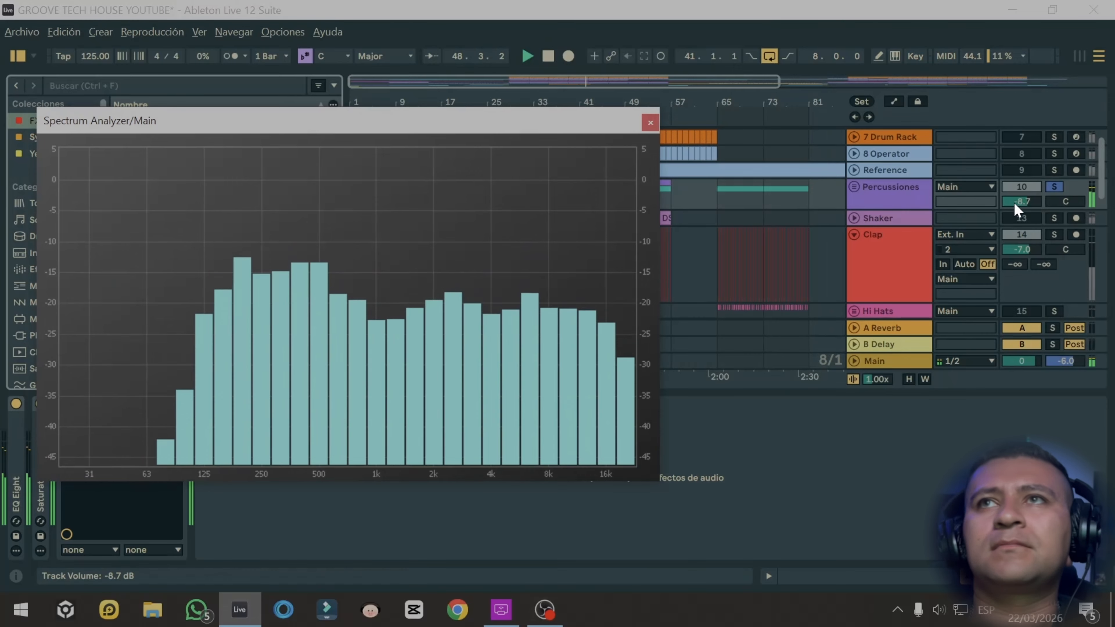
left_click_drag(1017, 209, 1016, 222)
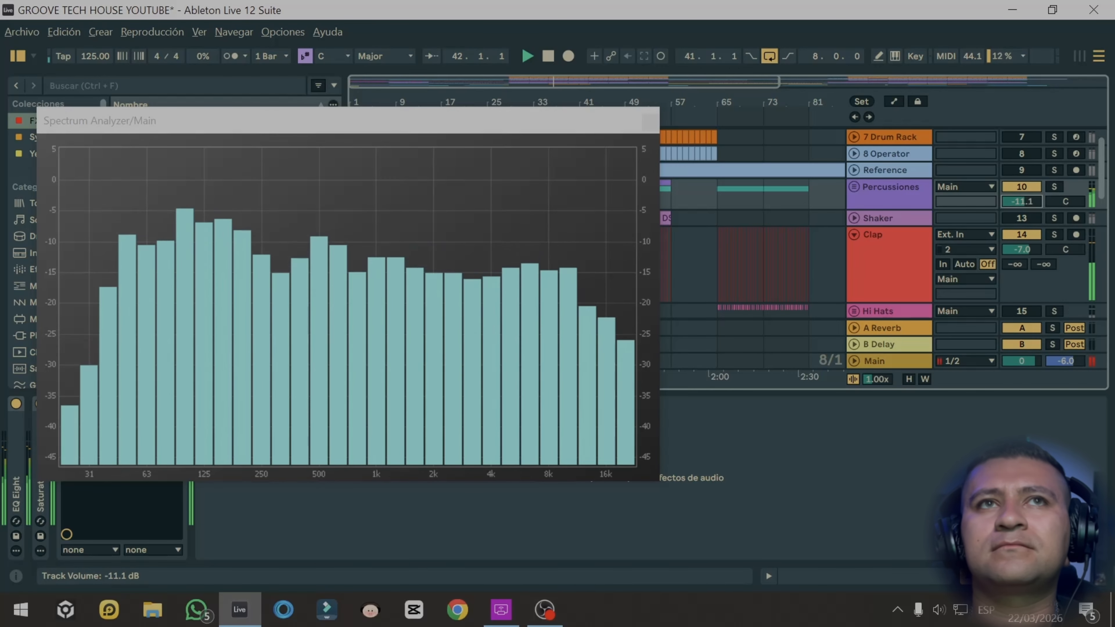
left_click_drag(1021, 201, 1021, 200)
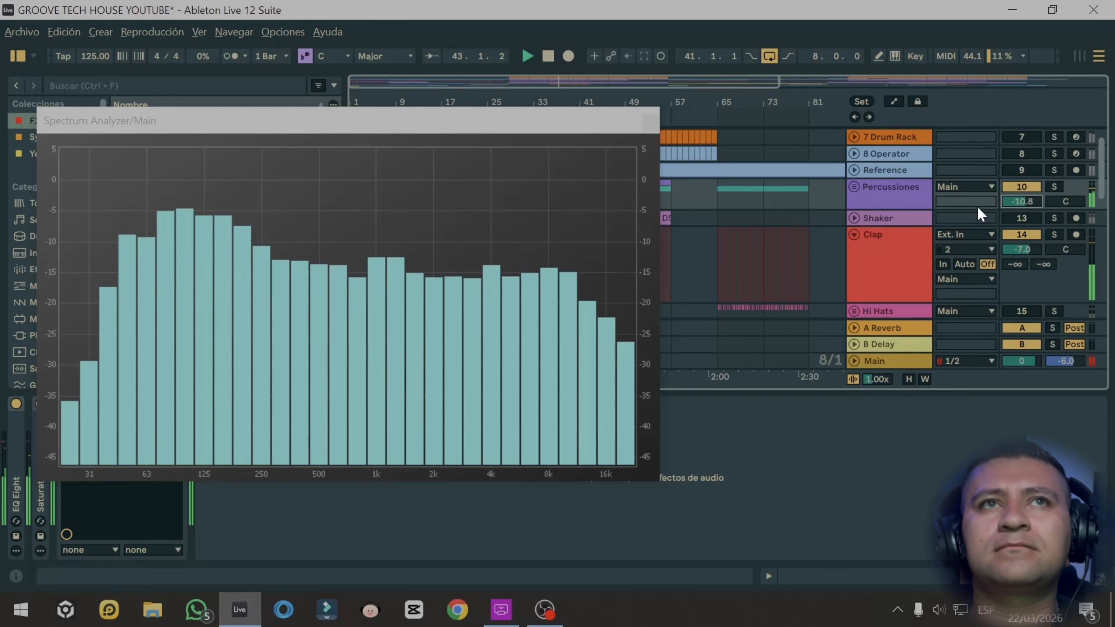
- Solo the Shaker track during playback, set its volume to -11.7 dB against the spectrum, and unsolo it
left_click(1027, 219)
key("space")
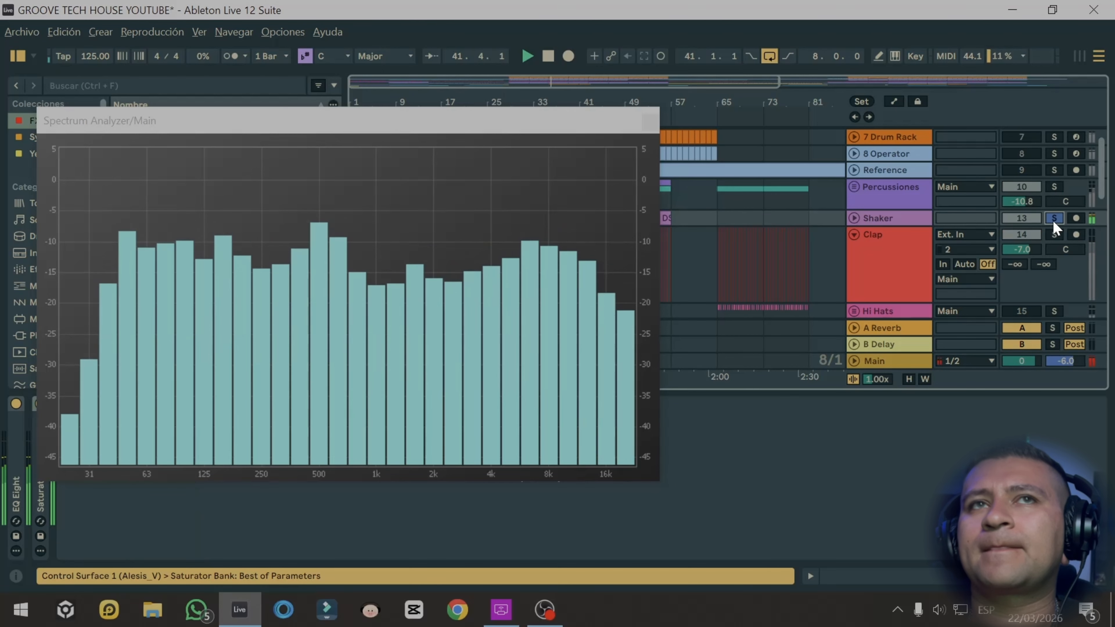
left_click(1054, 219)
left_click(856, 218)
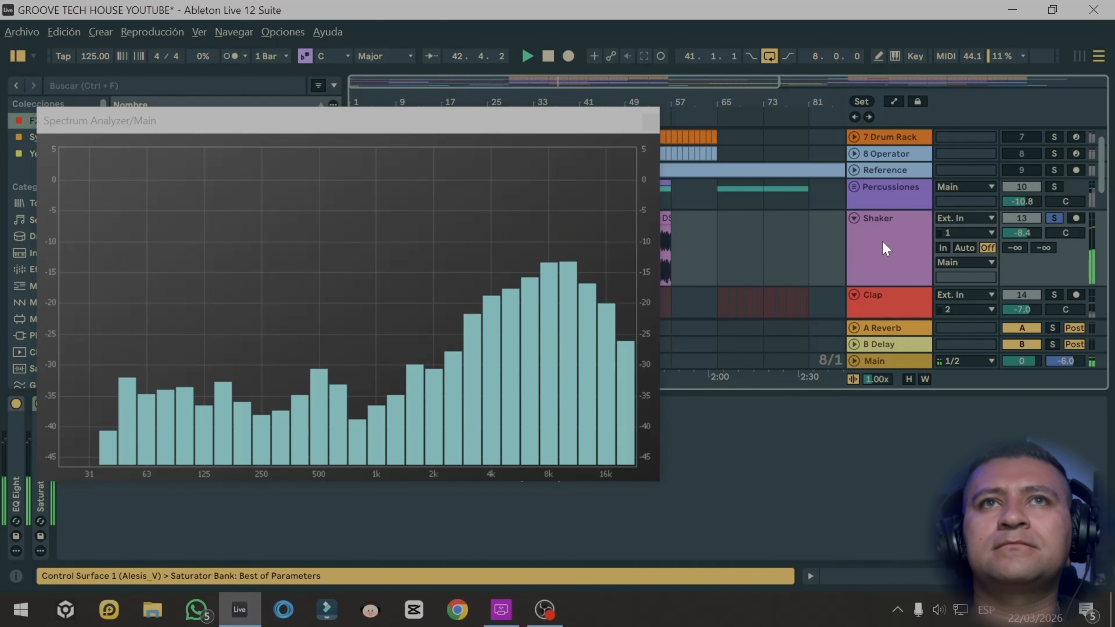
left_click_drag(1027, 233, 1027, 242)
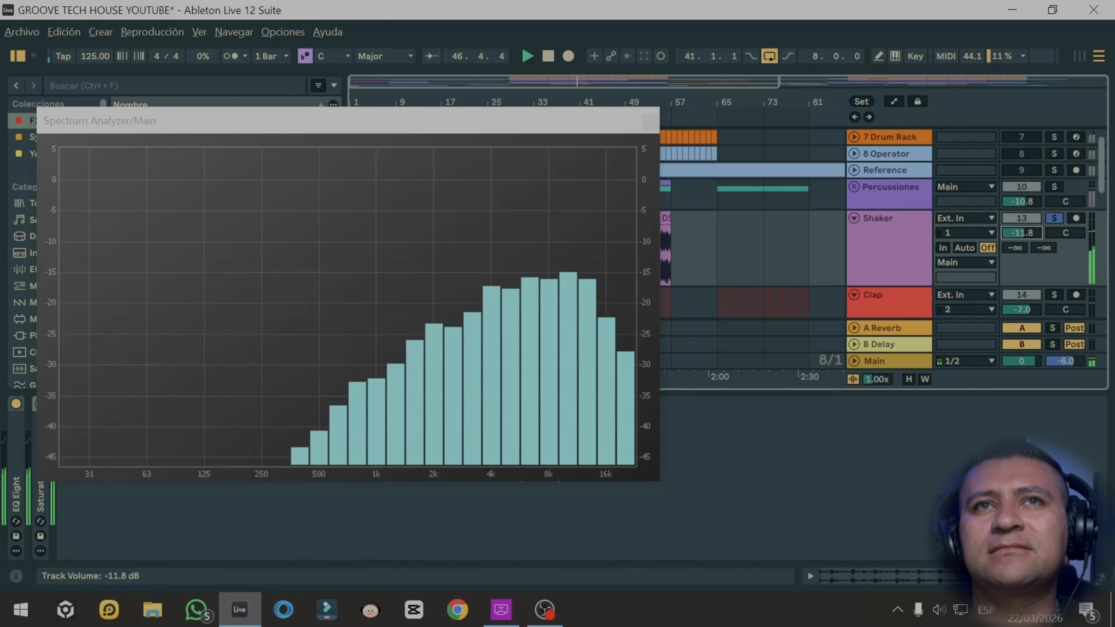
left_click(1053, 219)
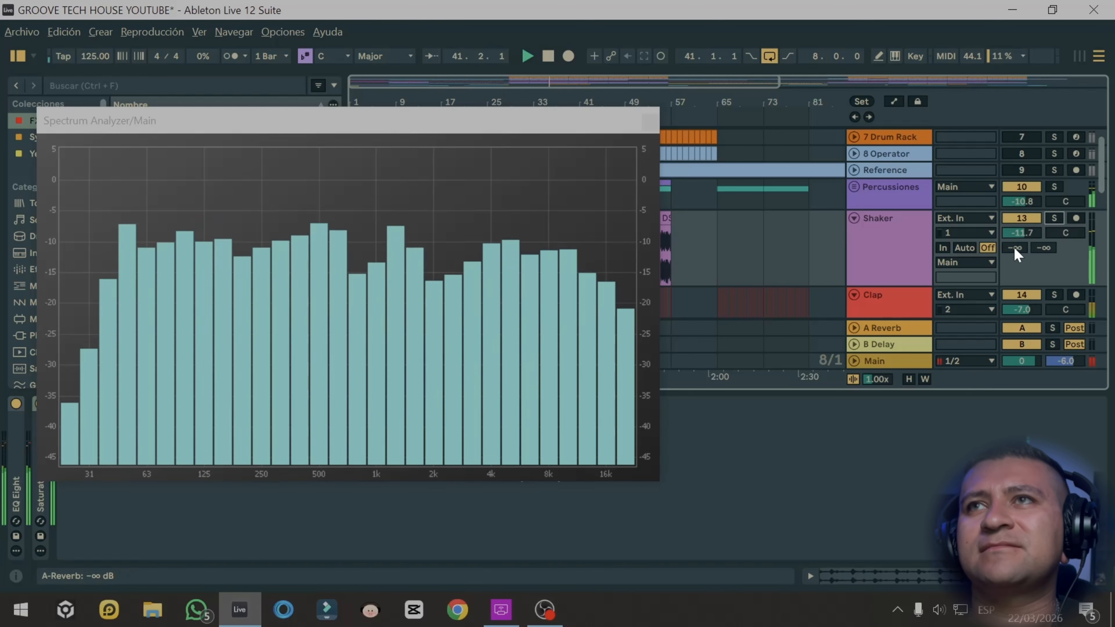
- Set the Hi Hats group's volume to -1.6 dB and replay the full mix to check the balance
scroll(1023, 242, "down", 5)
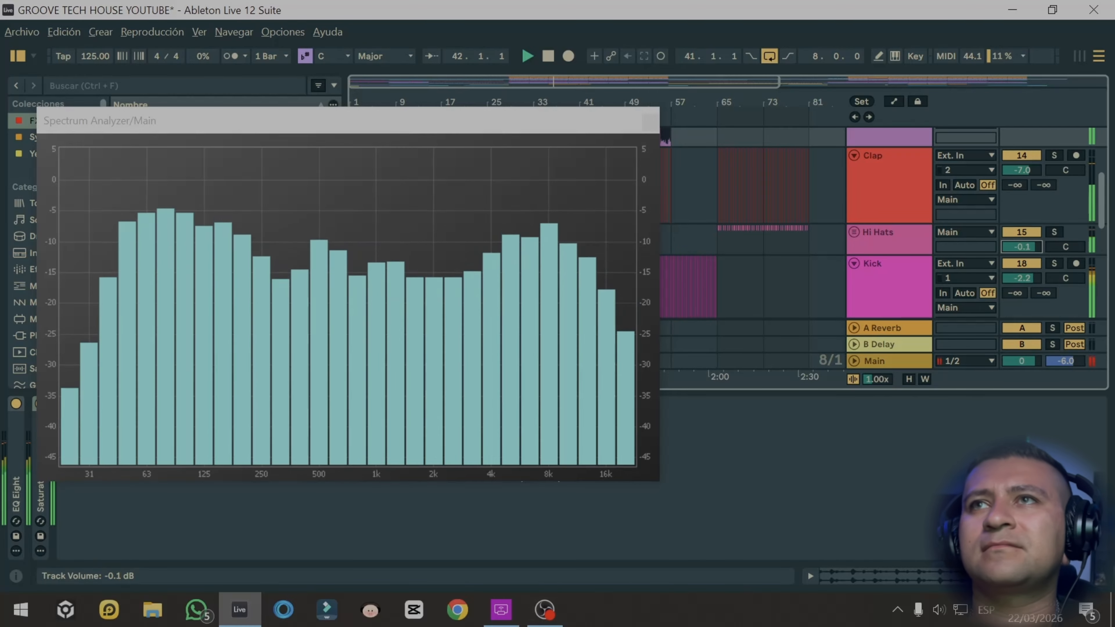
left_click_drag(1022, 247, 1021, 252)
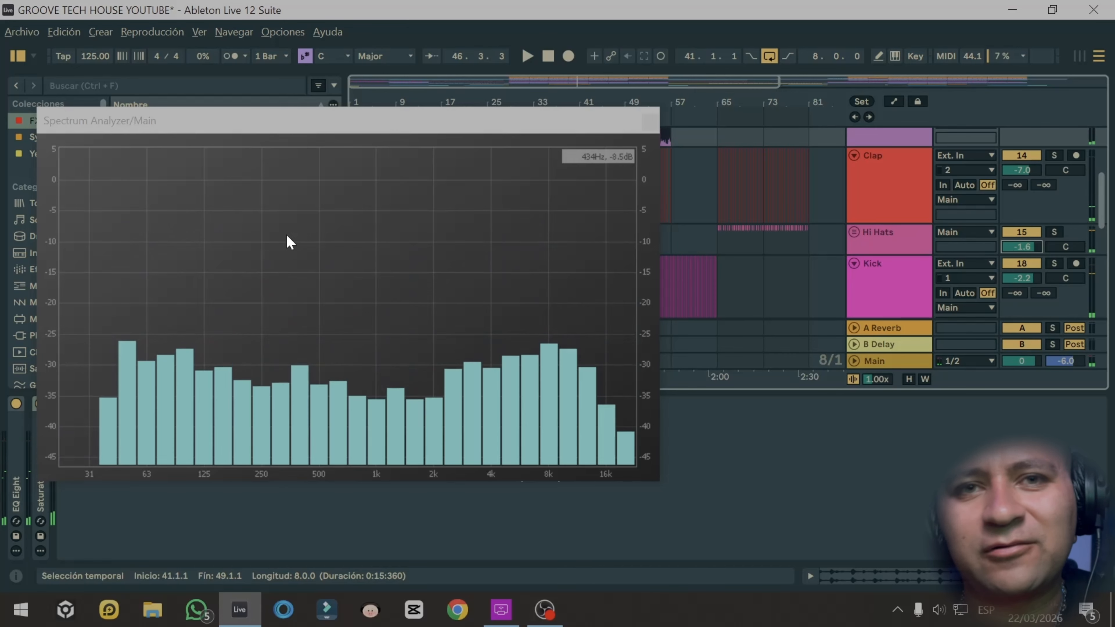
key("space")
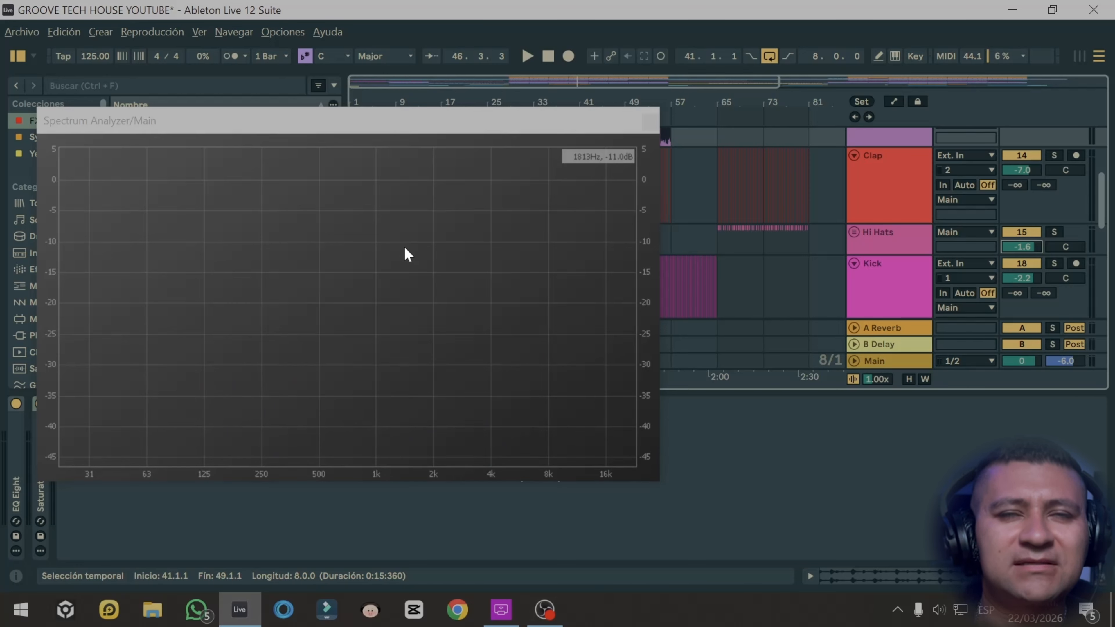
key("space")
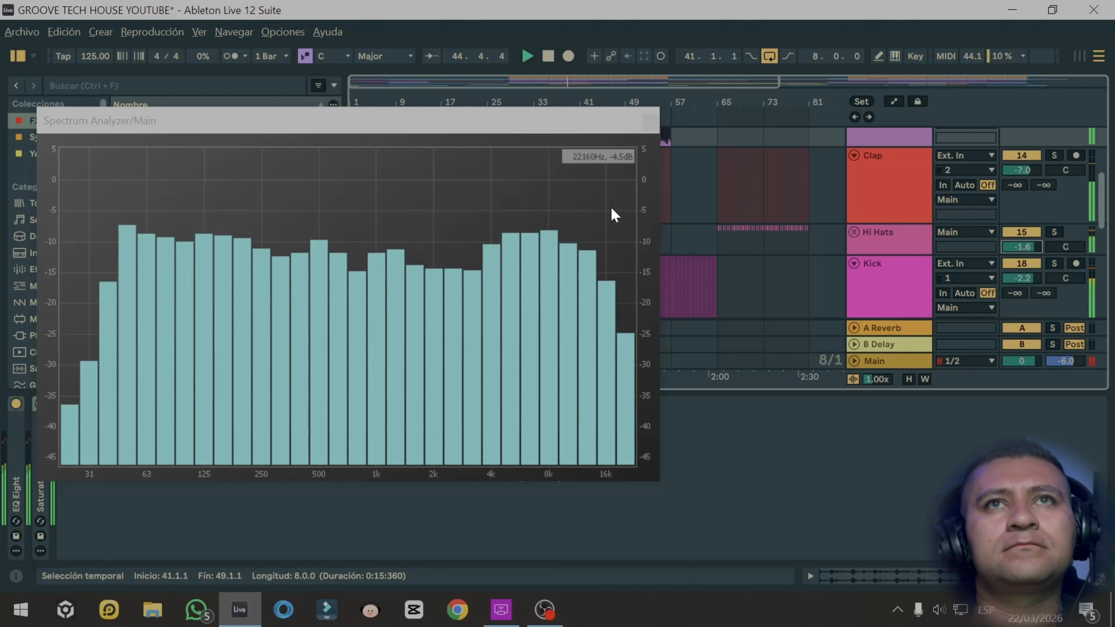
- Move the spectrum analyzer off the arrangement, set the loop to bars 17 to 33, and play it
left_click_drag(473, 128, 734, 401)
scroll(702, 264, "up", 5)
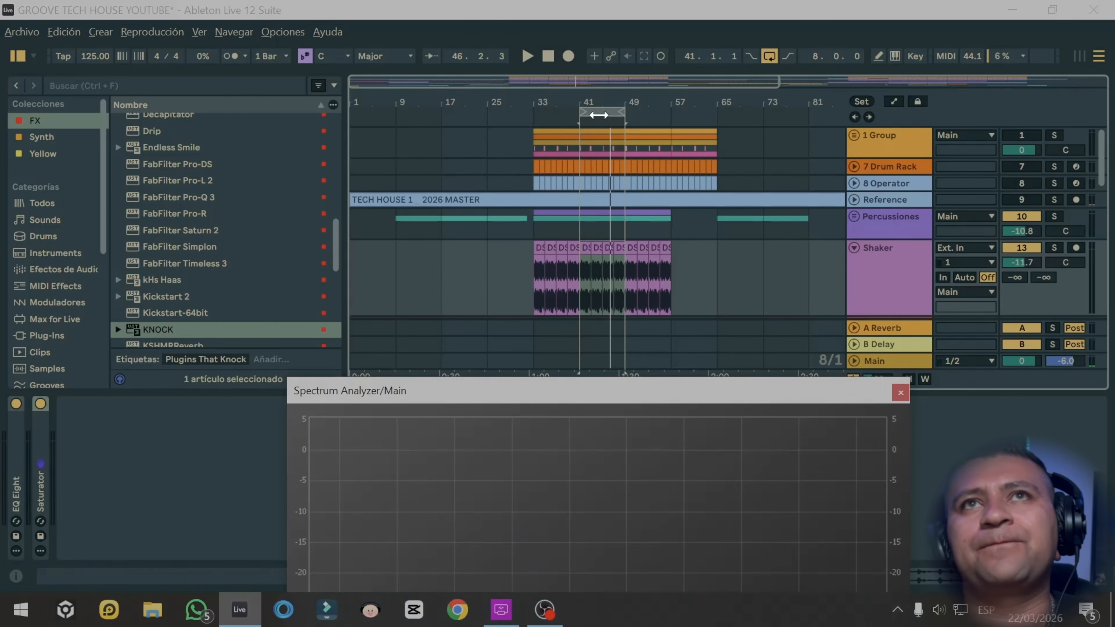
left_click_drag(599, 115, 533, 113)
key("space")
- Select the Fill Snare clip, stop playback, and move the loop start to bar 25
scroll(529, 210, "down", 3)
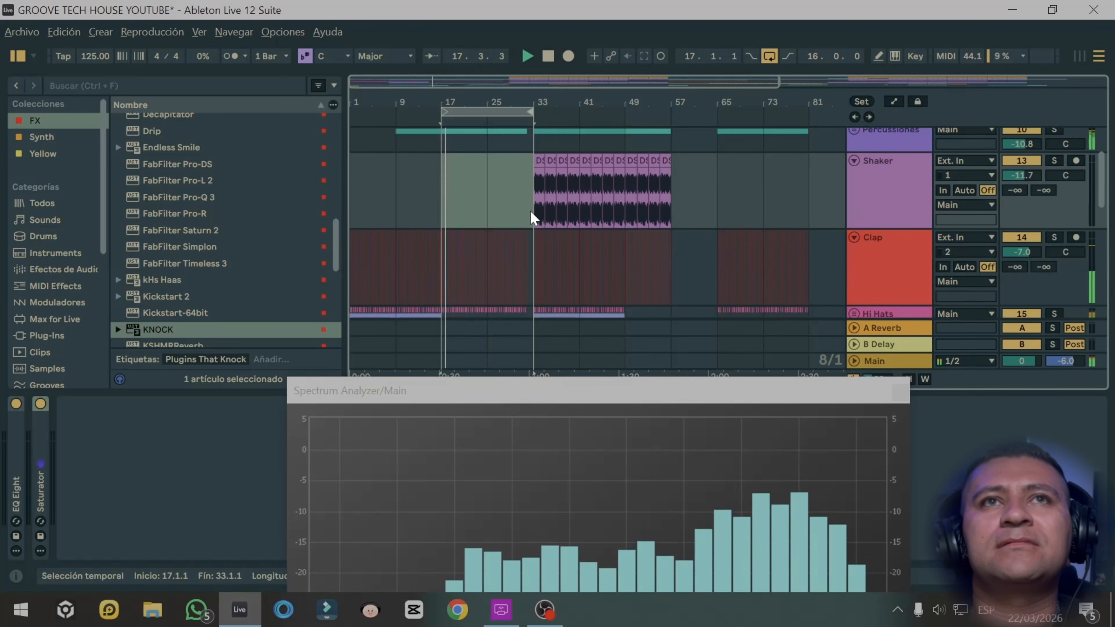
scroll(529, 210, "down", 10)
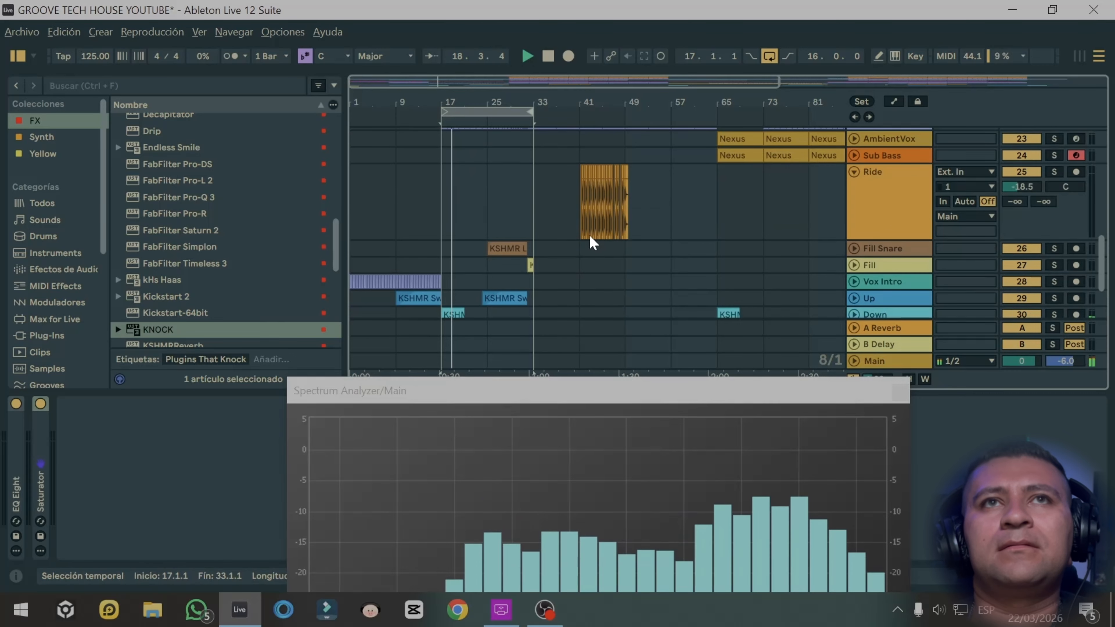
scroll(570, 244, "down", 1)
left_click(511, 226)
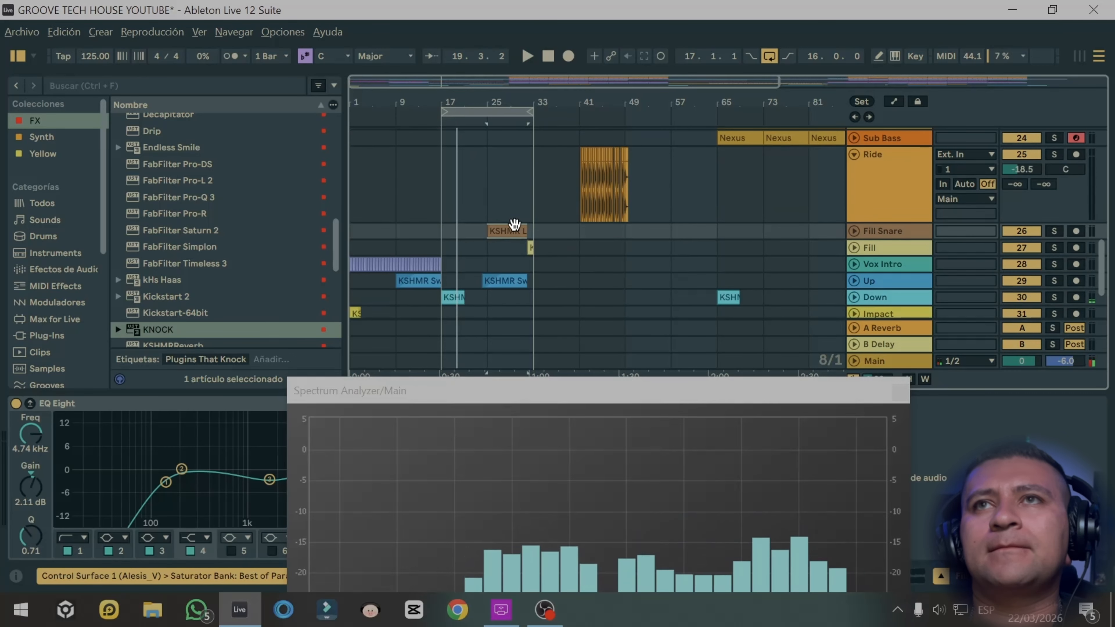
key("space")
left_click_drag(444, 111, 478, 110)
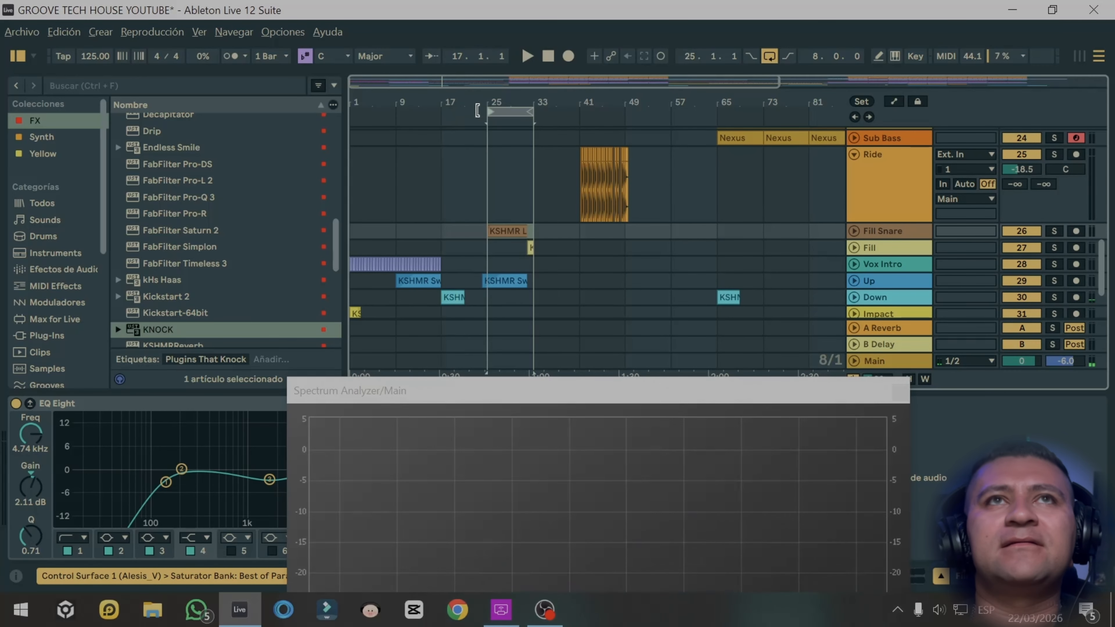
- Solo the Fill Snare track, set its volume to -7.6 dB while watching its spectrum, and unsolo it
left_click(1053, 230)
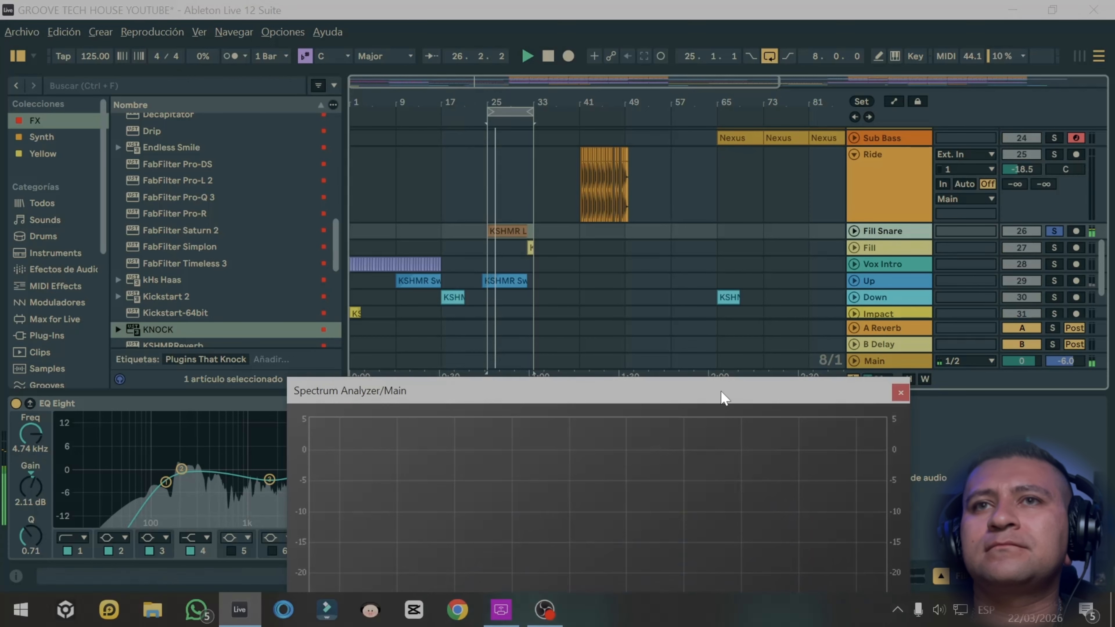
left_click_drag(721, 398, 565, 156)
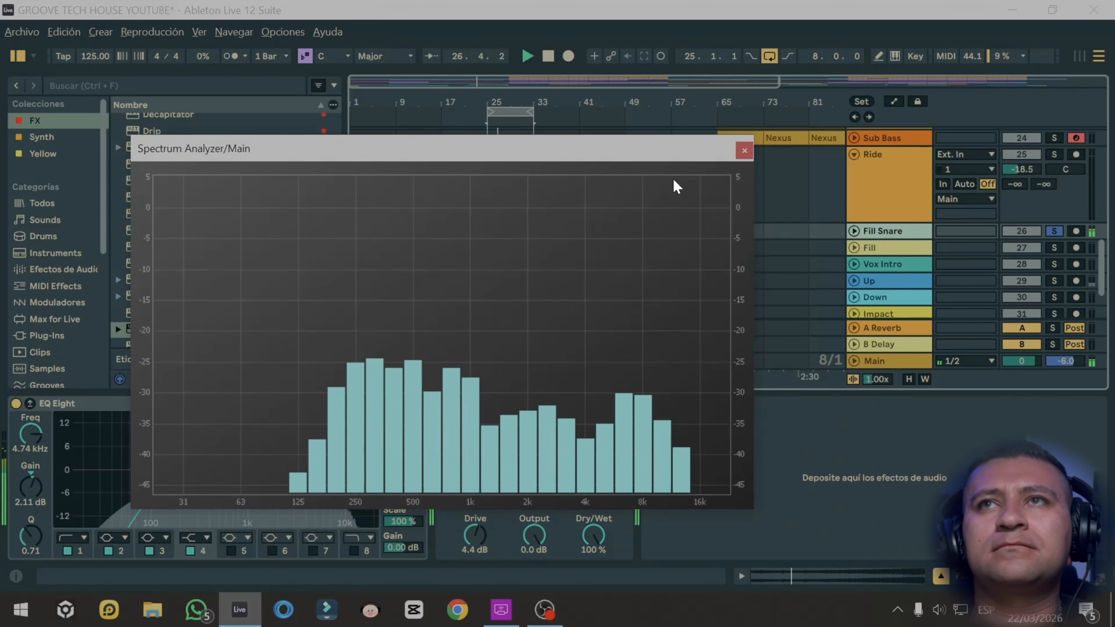
left_click(854, 230)
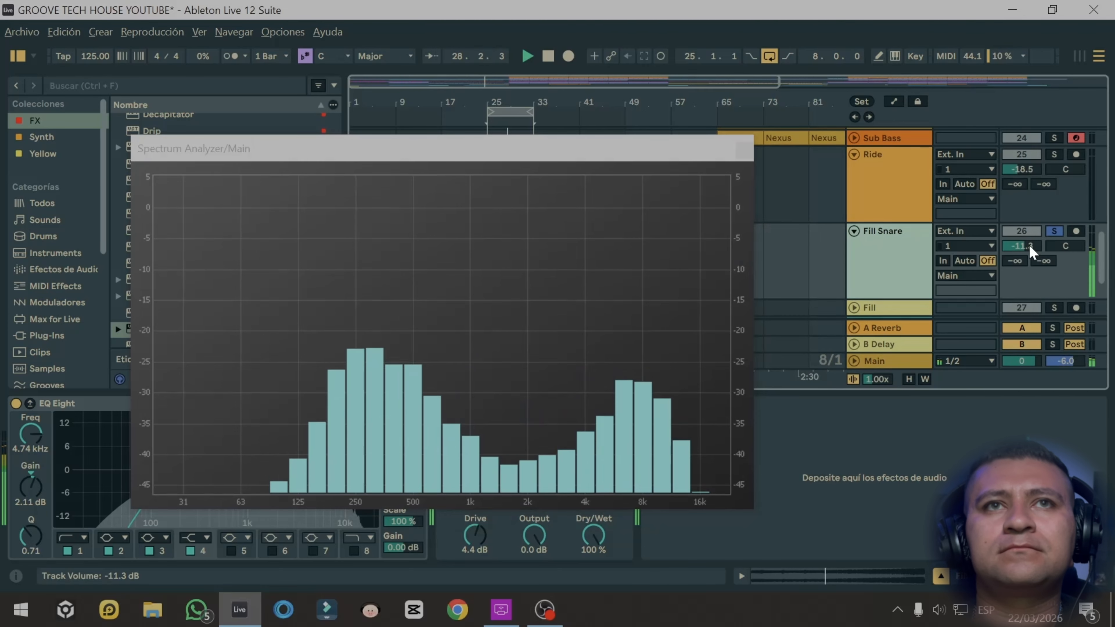
left_click_drag(633, 159, 550, 136)
mouse_move(1033, 248)
left_mouse_down()
mouse_move(1034, 229)
mouse_move(1033, 245)
left_mouse_up()
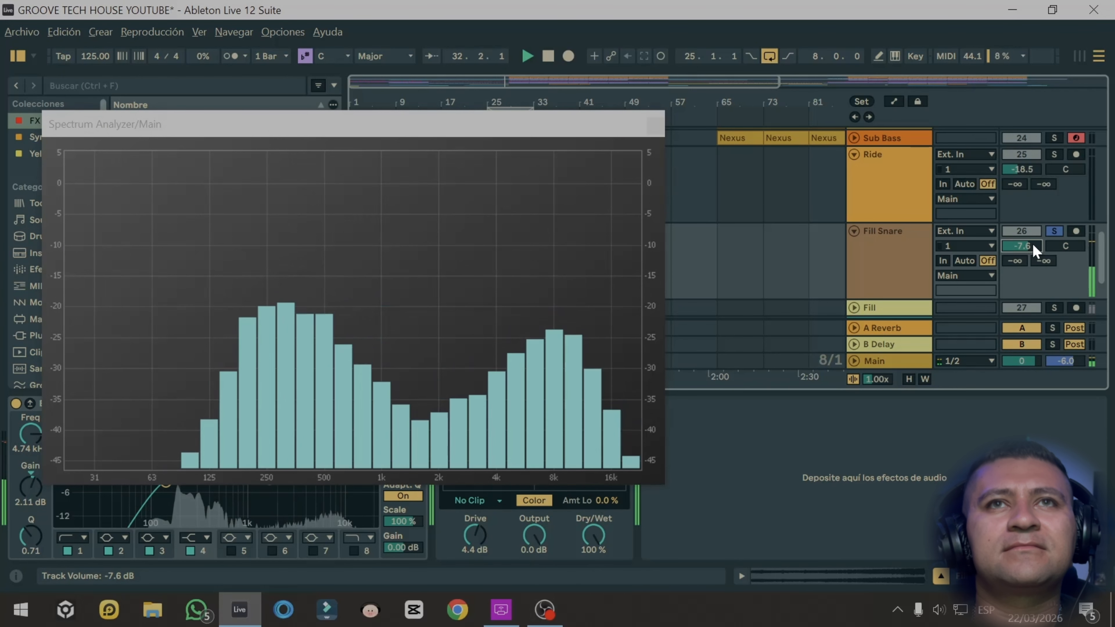
left_click(1056, 231)
- Listen to the Fill Snare with the full mix from bar 25 with the arrangement uncovered
left_click_drag(516, 131, 554, 361)
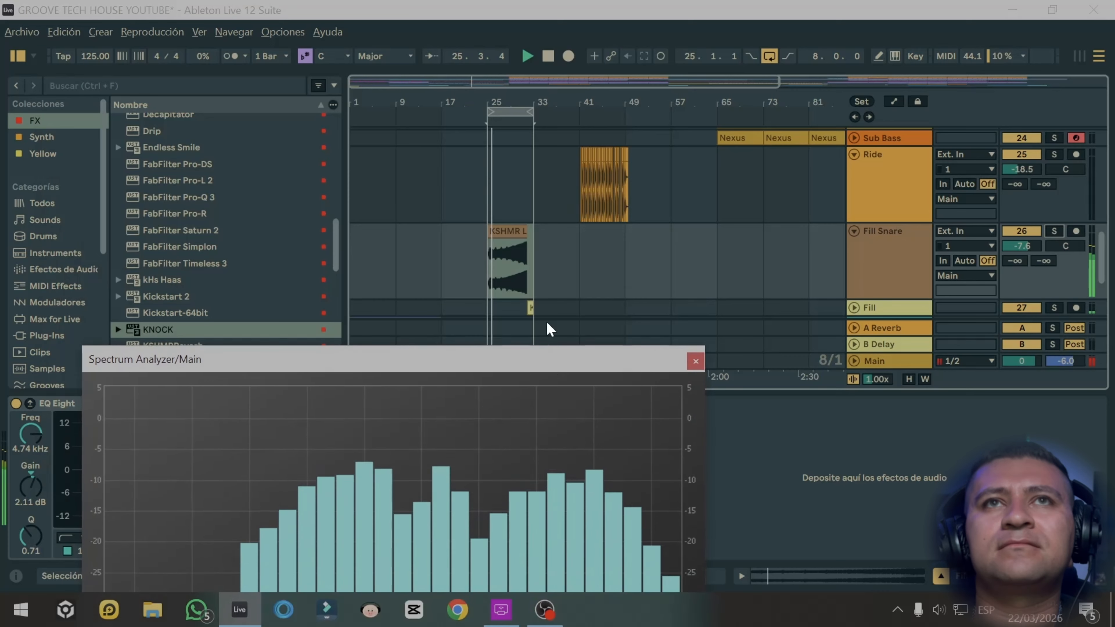
scroll(519, 266, "up", 5)
left_click(469, 118)
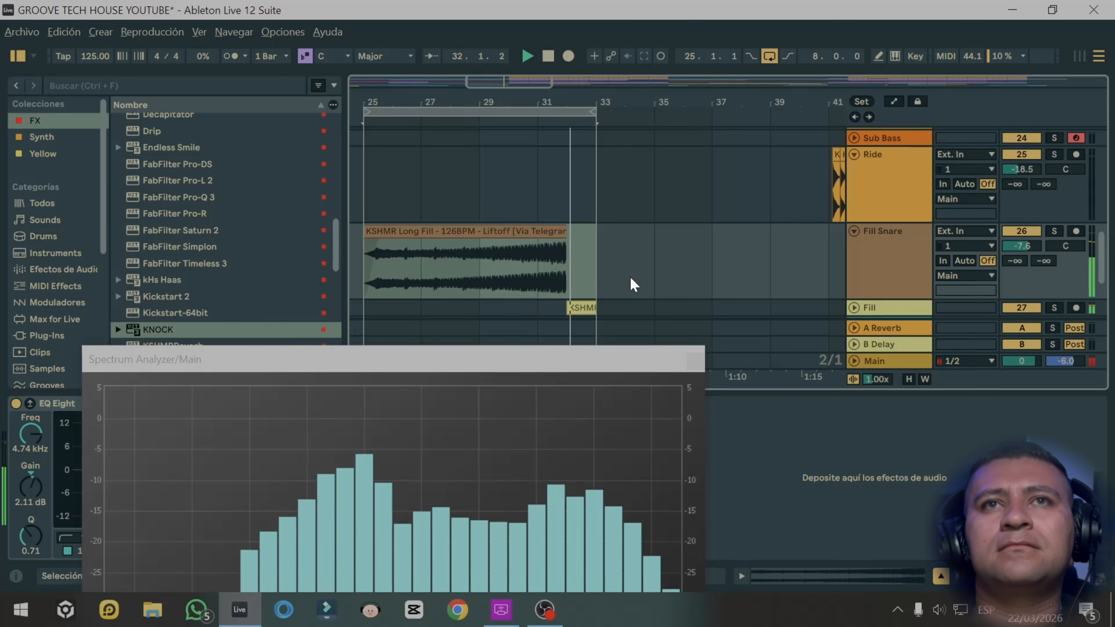
- Solo the Fill track at bar 32, examine its spectrum during playback, unsolo it, and close the spectrum analyzer
left_click(578, 305)
key("space")
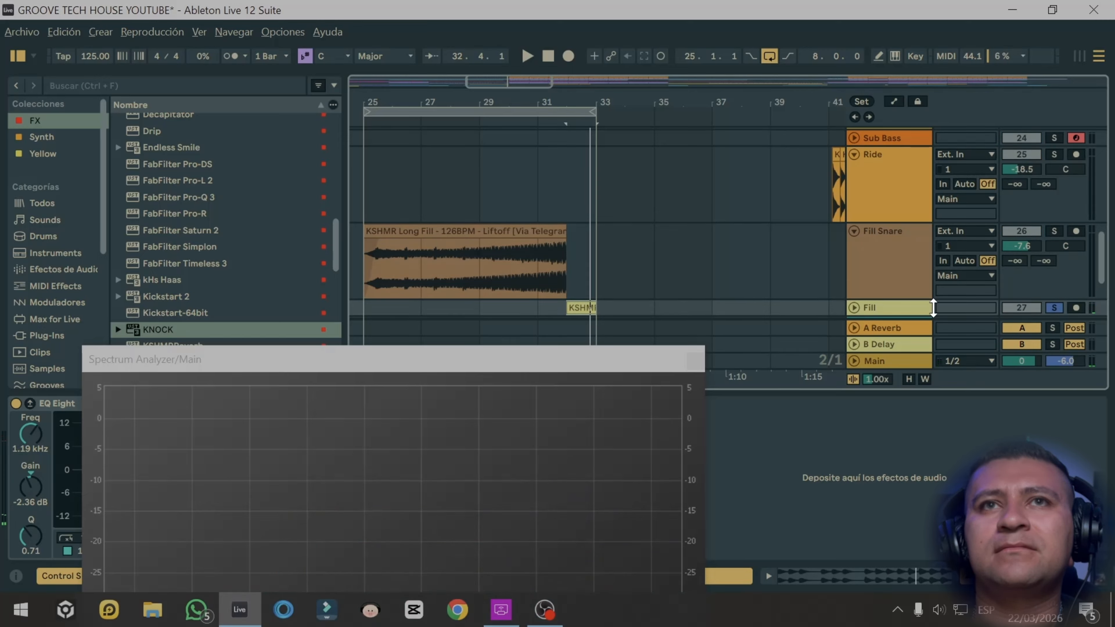
left_click(855, 308)
key("space")
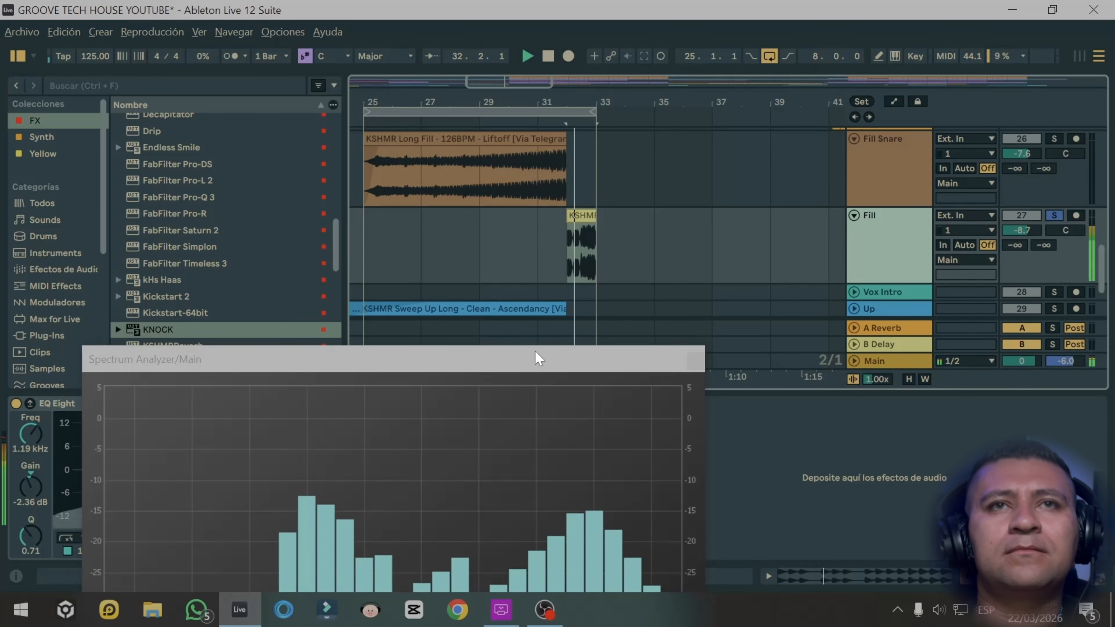
left_click_drag(534, 354, 473, 133)
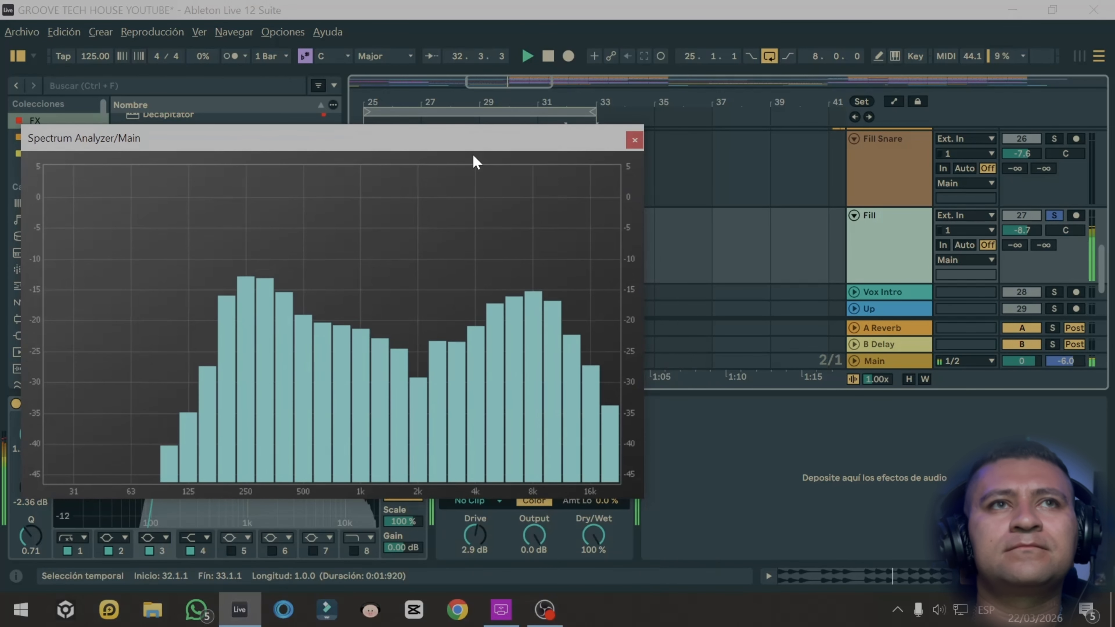
left_click(1053, 215)
left_click(635, 142)
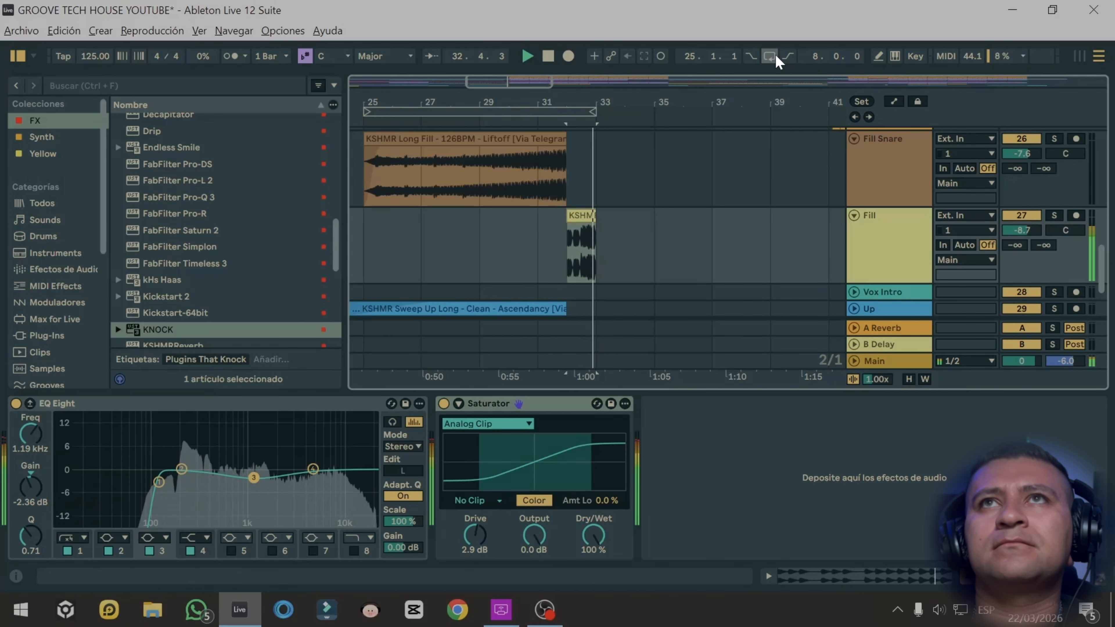
- Play from bar 65, solo the AmbientVox track, open the Main spectrum analyzer, and unfold the AmbientVox track
left_click_drag(522, 89, 522, 38)
scroll(545, 226, "down", 3)
scroll(541, 221, "up", 3)
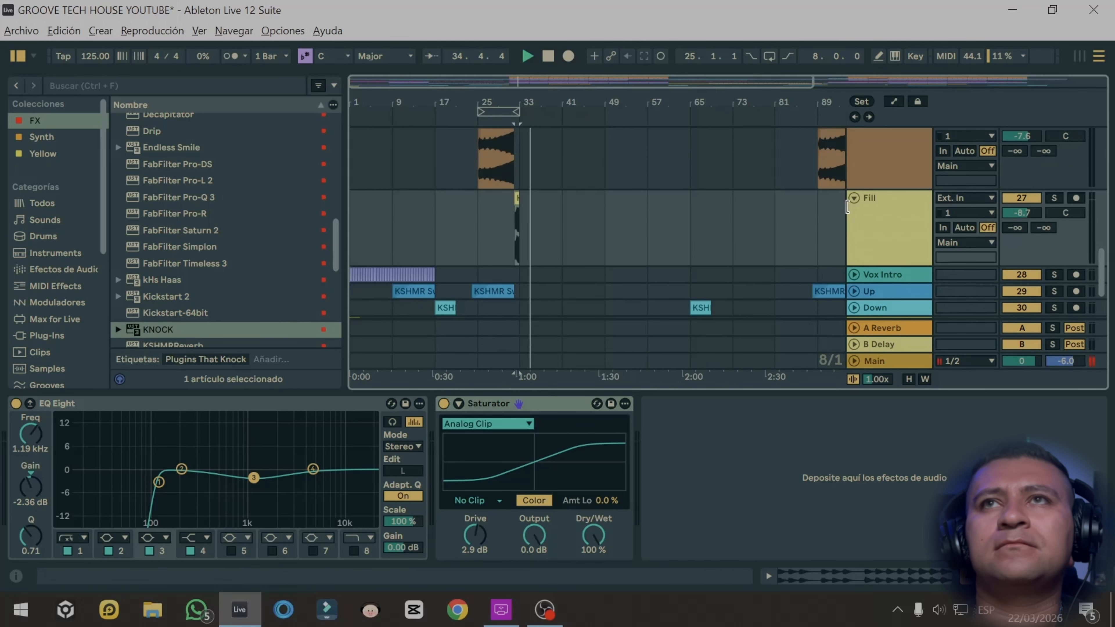
scroll(771, 200, "up", 3)
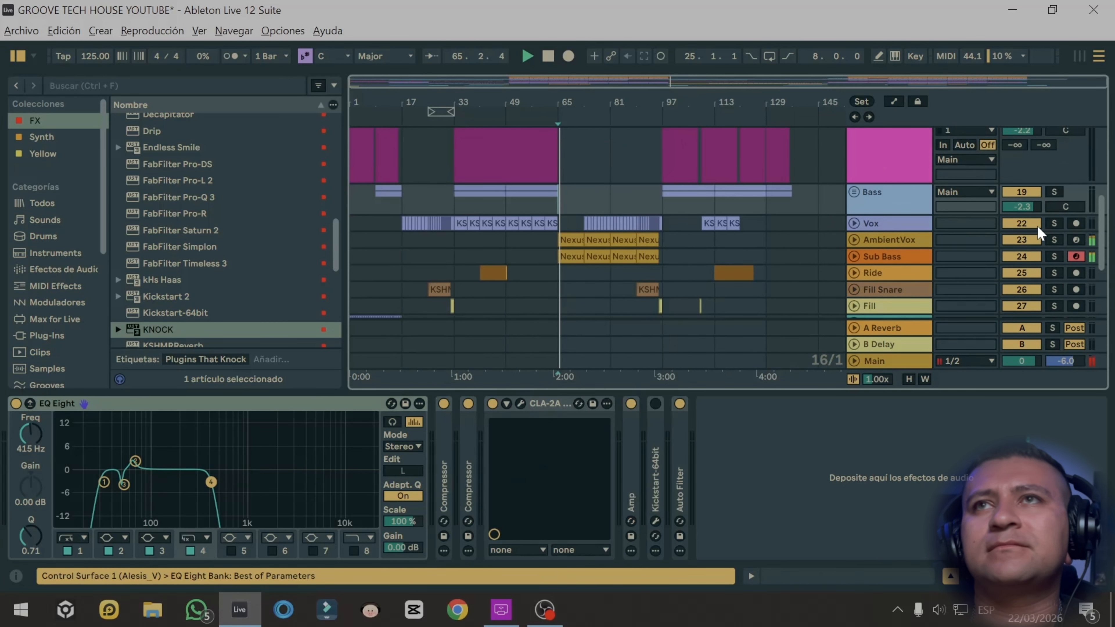
left_click(911, 245)
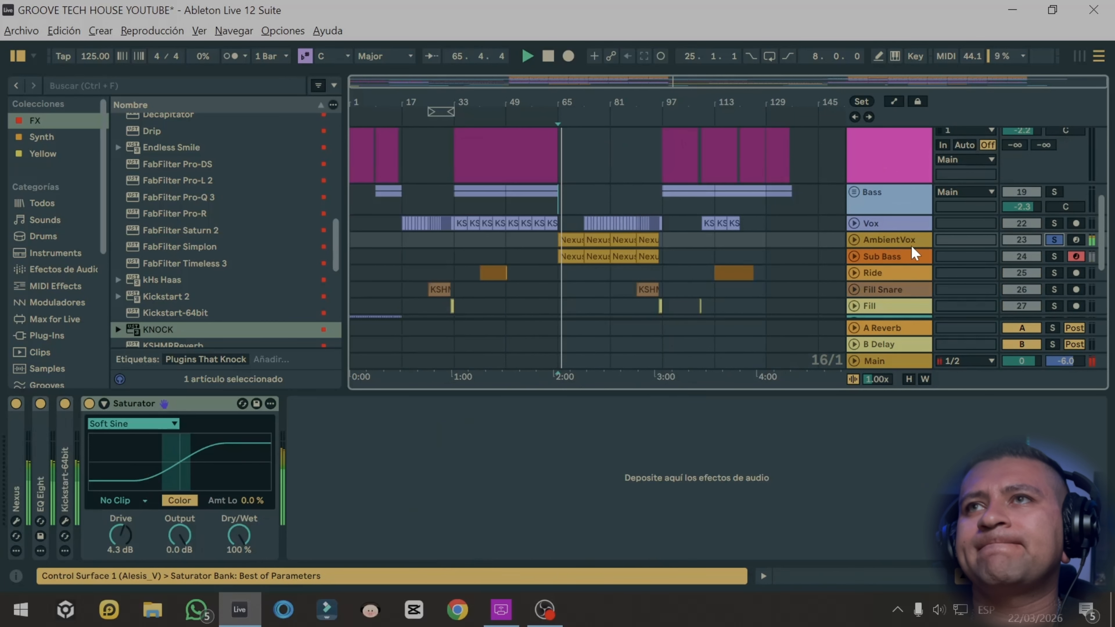
left_click(878, 364)
left_click(44, 403)
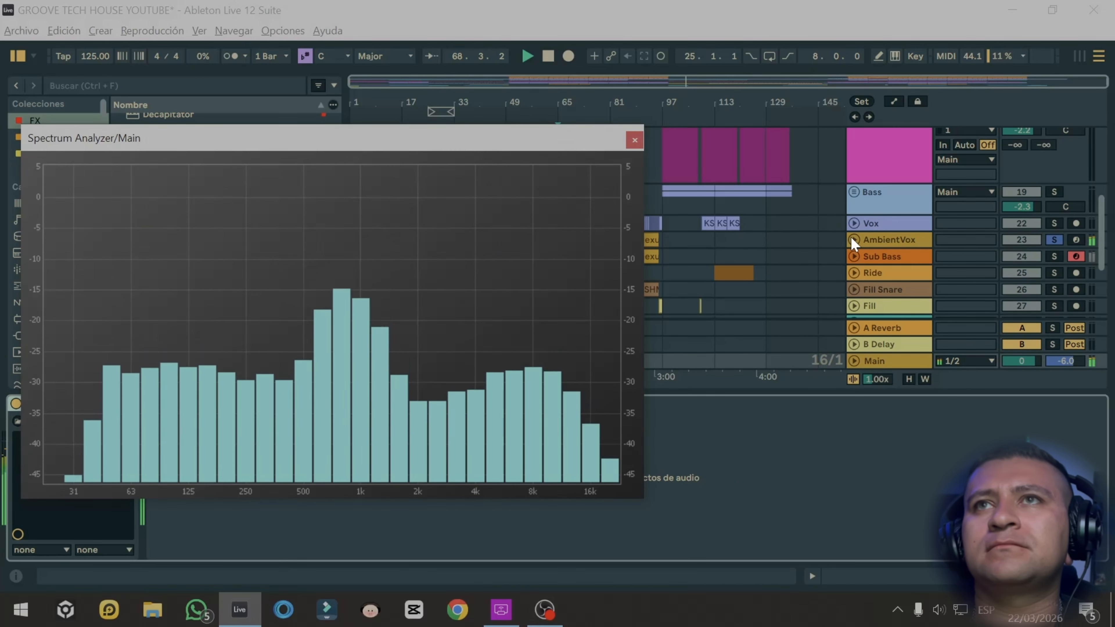
left_click(853, 239)
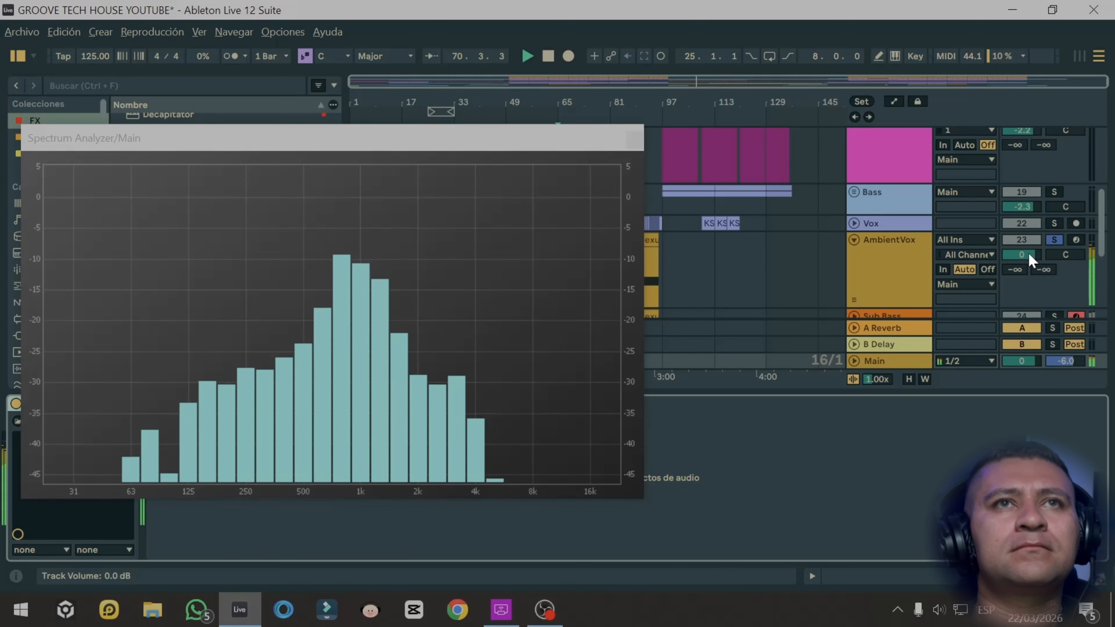
- Set the low-cut frequency of AmbientVox's EQ Eight to 109 Hz and check the spectrum
left_click_drag(356, 144, 843, 330)
double_click(875, 262)
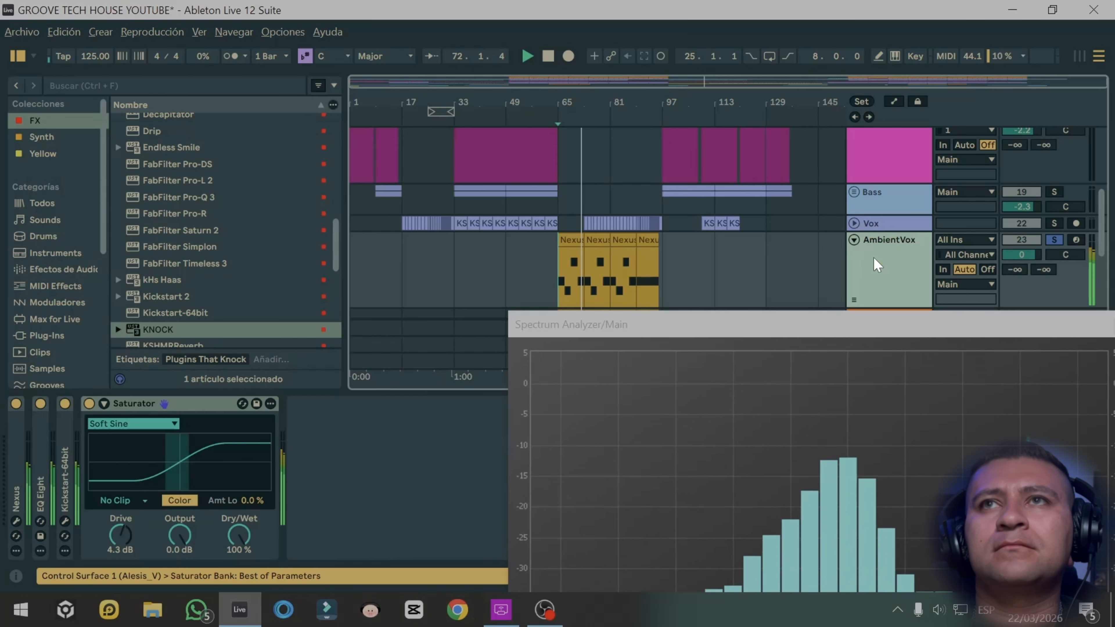
double_click(38, 459)
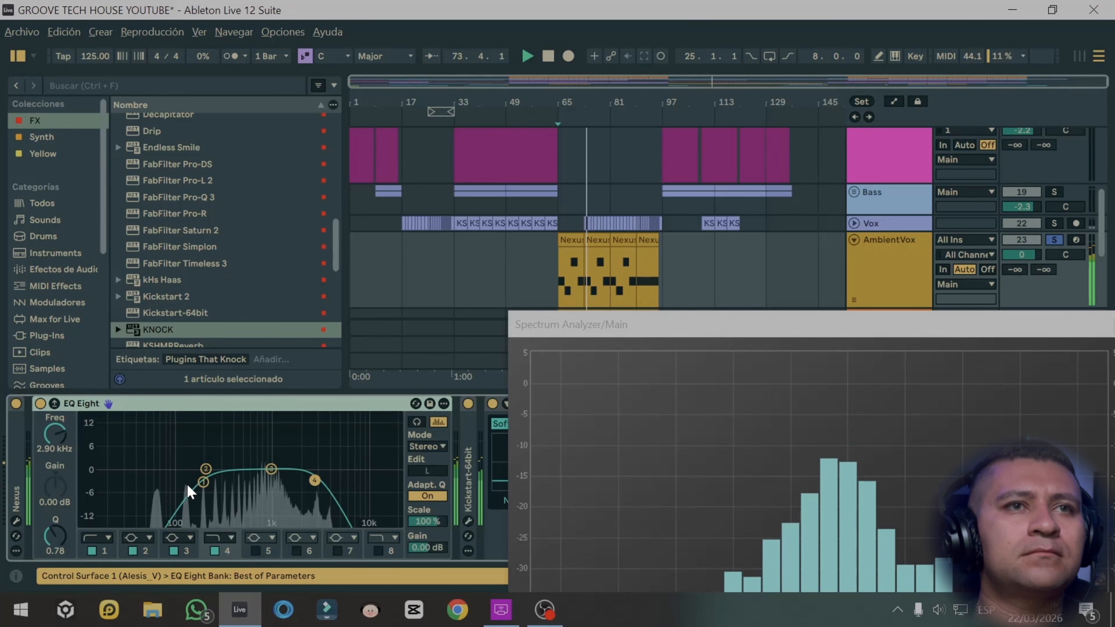
left_click_drag(204, 483, 179, 478)
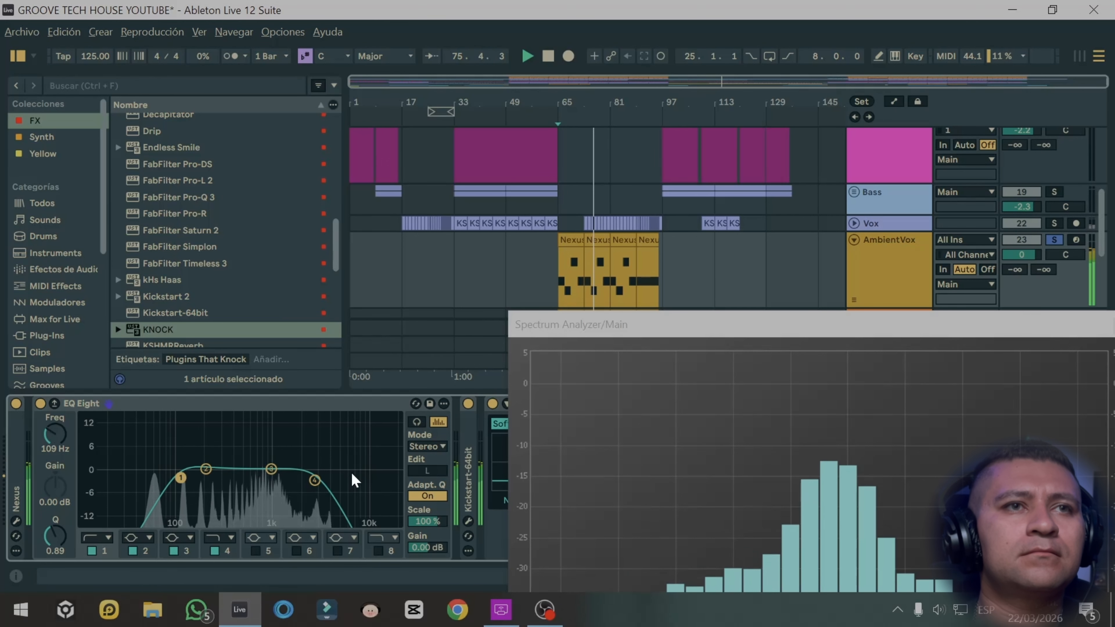
left_click_drag(771, 332, 667, 142)
left_click_drag(796, 142, 772, 167)
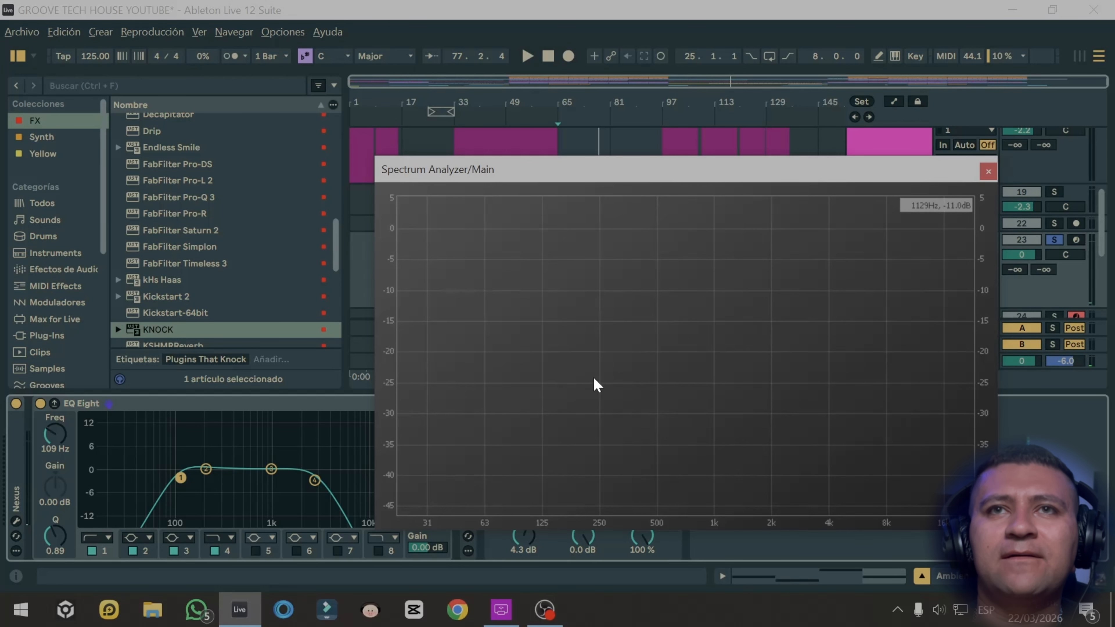
- Add the API-550B Stereo equalizer from the FX collection to the AmbientVox track
left_click_drag(337, 221, 338, 116)
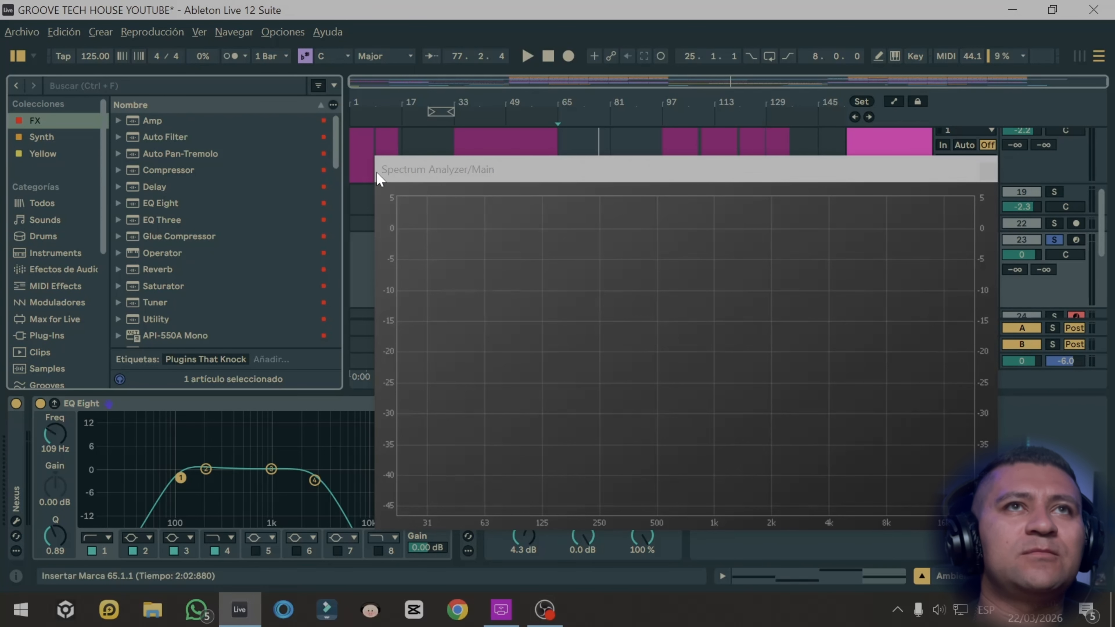
left_click_drag(524, 173, 541, 396)
scroll(249, 215, "down", 5)
left_click(193, 263)
left_click_drag(202, 265, 206, 265)
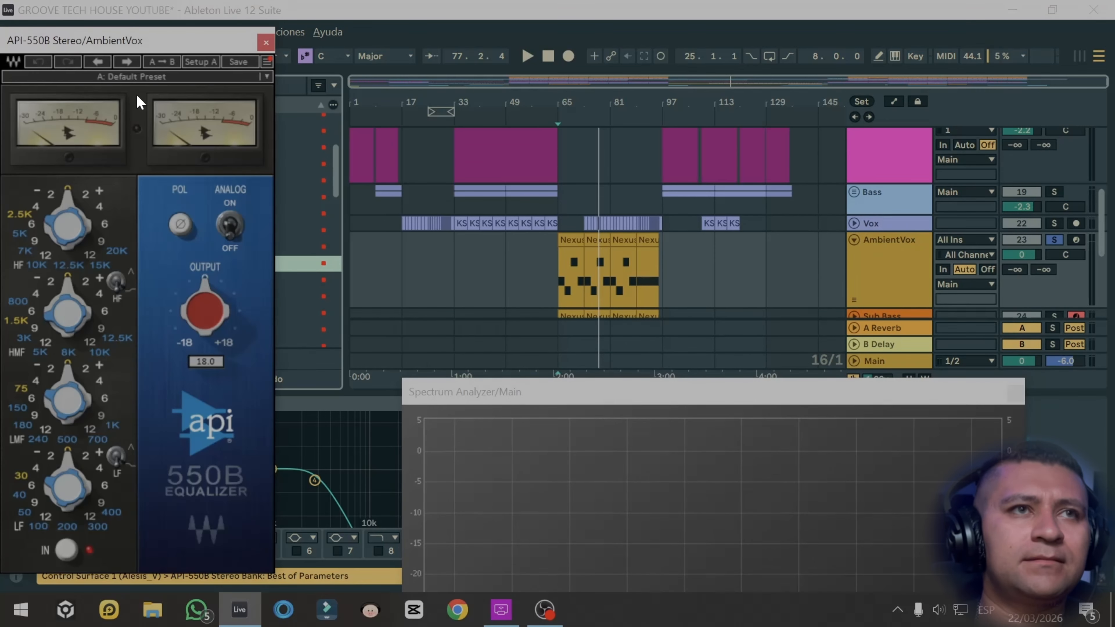
left_click_drag(134, 46, 197, 37)
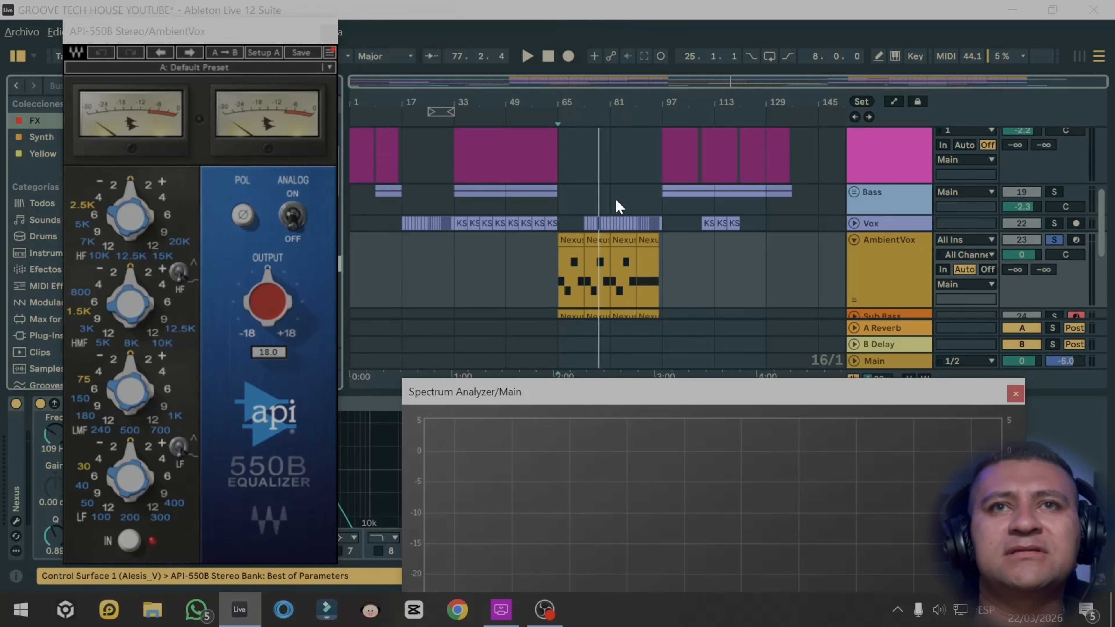
- Set the API-550B's LMF frequency to 500 Hz, LF frequency to 400 Hz and LF gain to +6, keeping the LMF gain at 0
left_click_drag(627, 394, 623, 123)
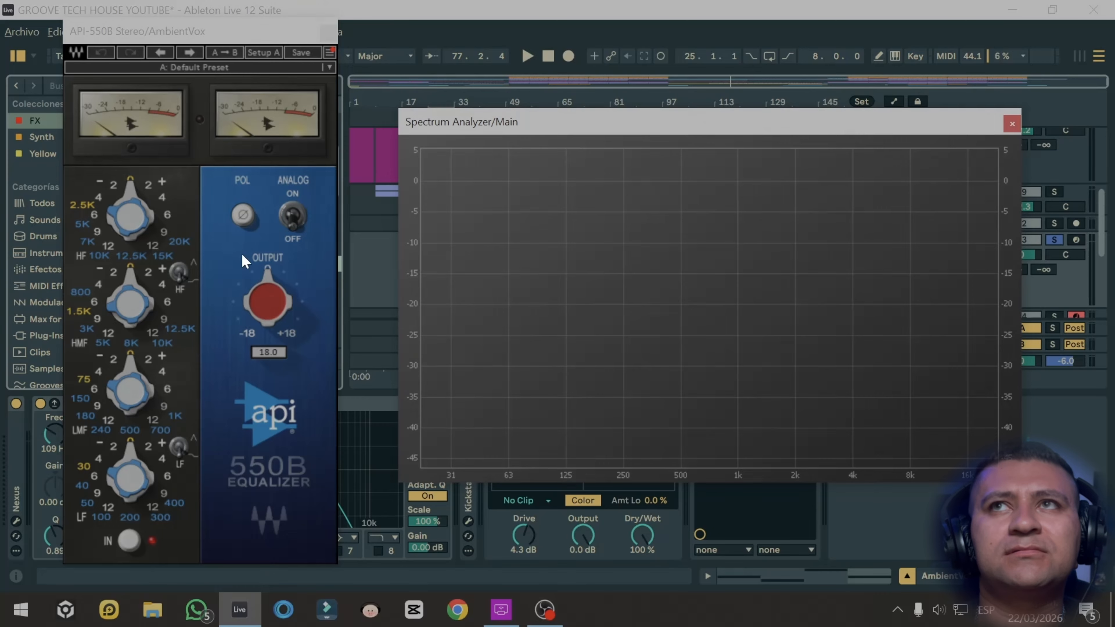
left_click(130, 435)
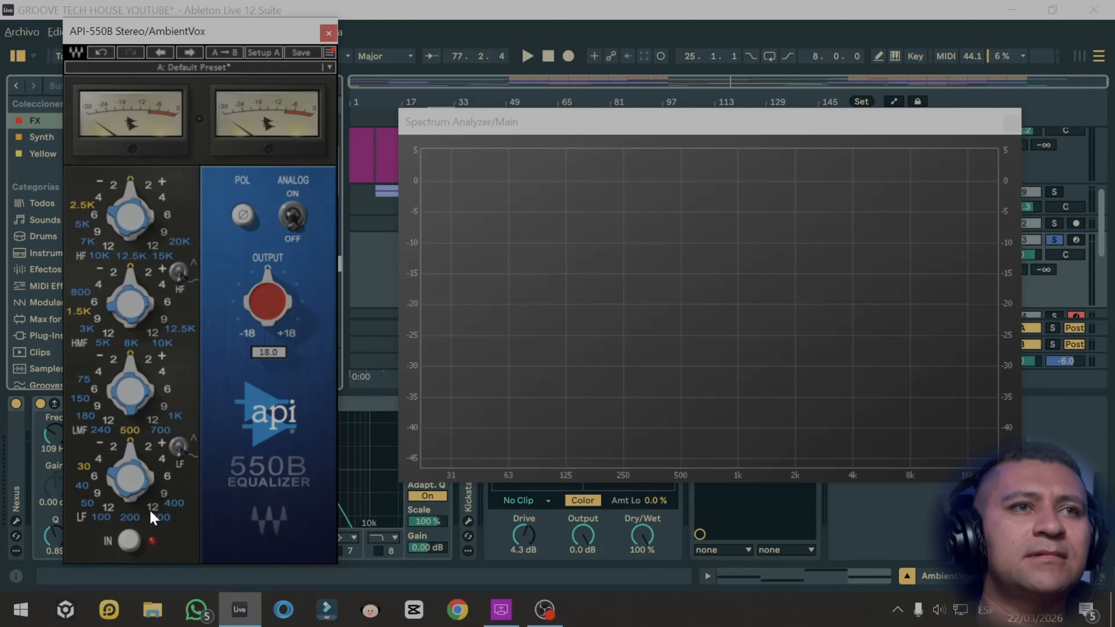
key("space")
left_click(165, 475)
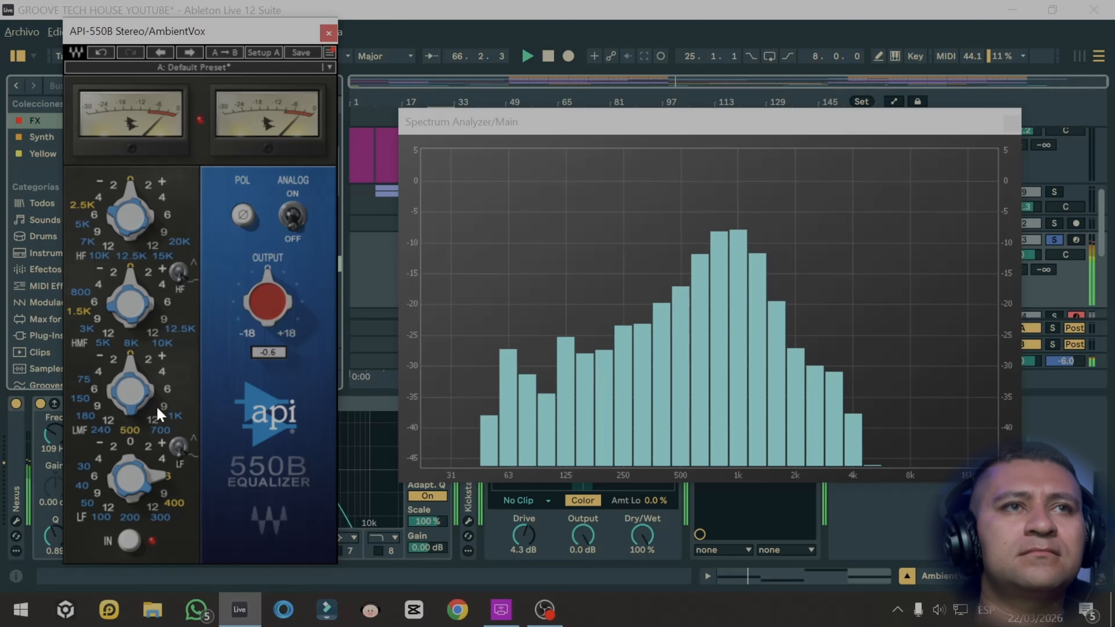
left_click(148, 360)
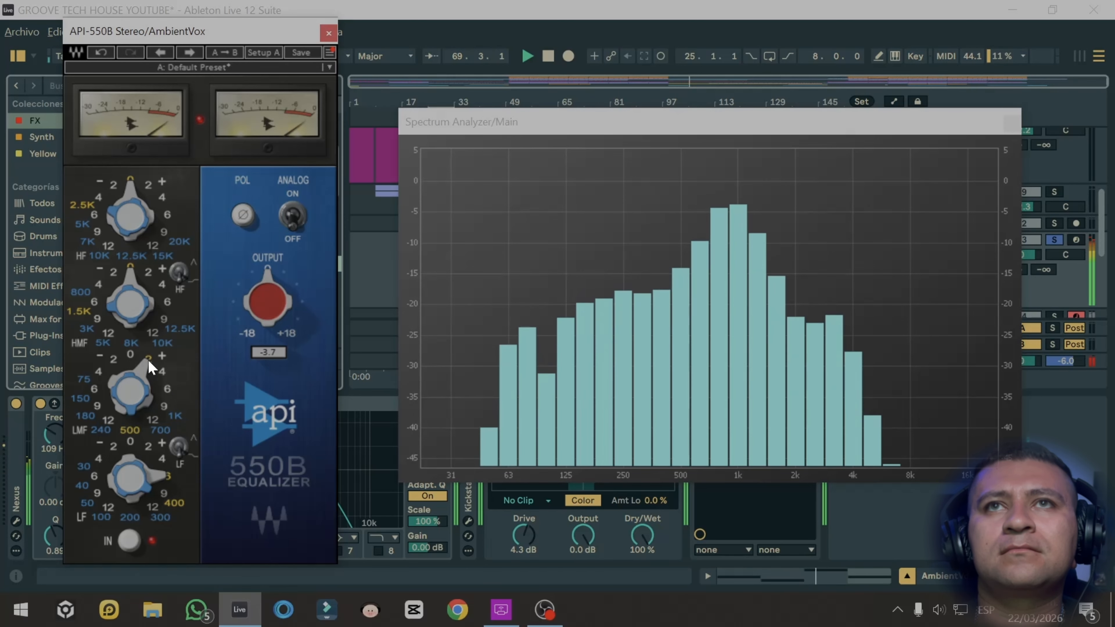
left_click(133, 356)
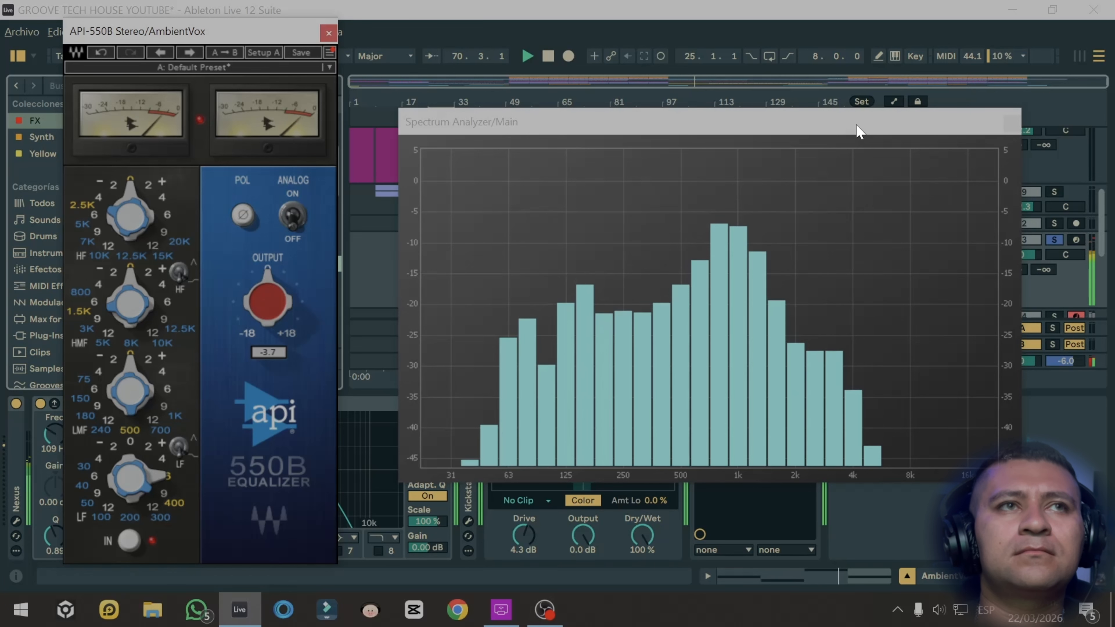
- Set the AmbientVox track volume to -3.6 dB and check its spectrum
left_click_drag(858, 128, 850, 349)
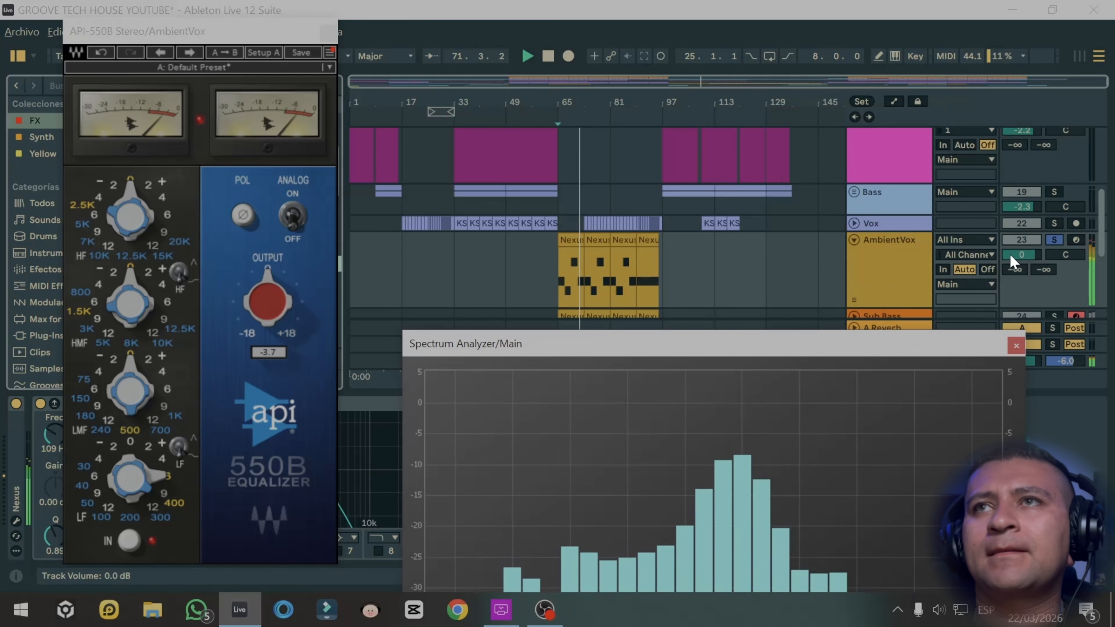
left_click_drag(1011, 257, 1011, 261)
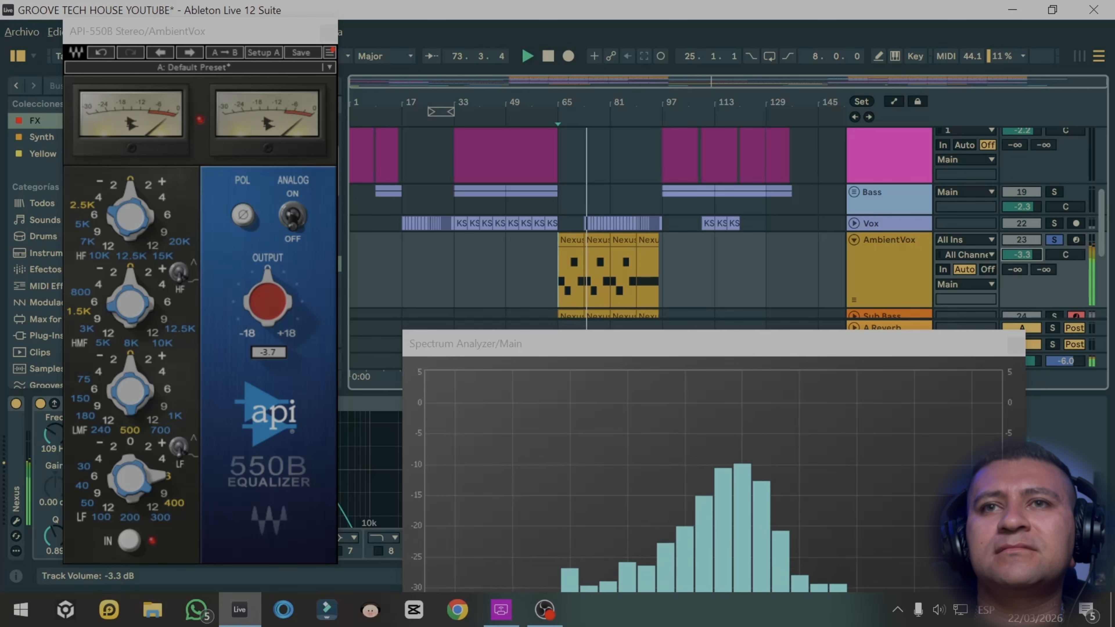
left_click_drag(1011, 257, 1011, 258)
left_click_drag(800, 337, 801, 156)
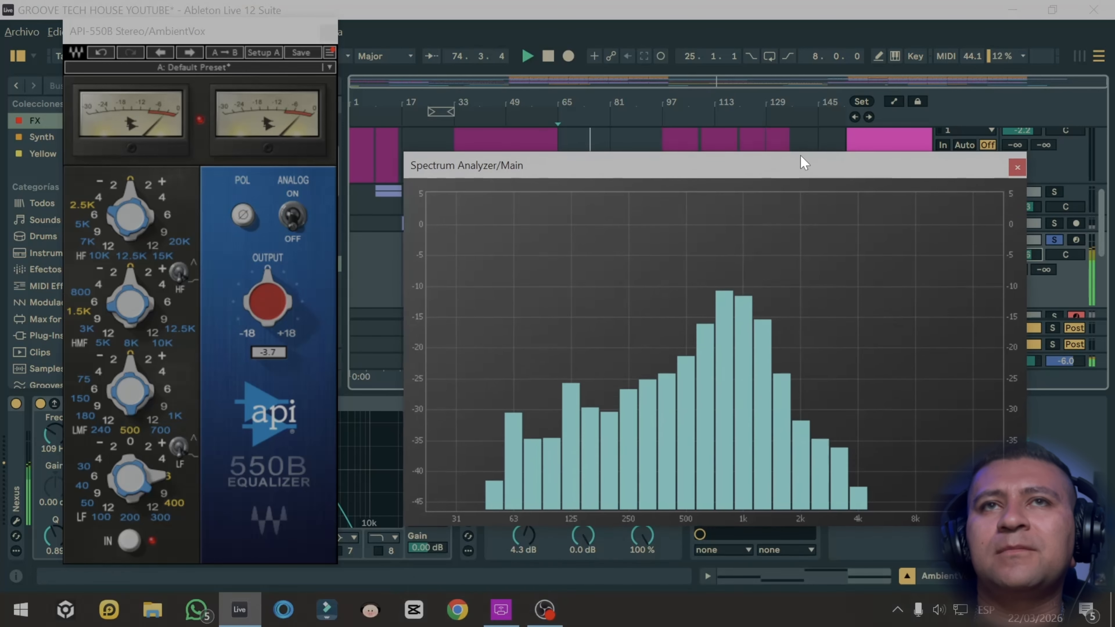
left_click_drag(901, 176, 777, 184)
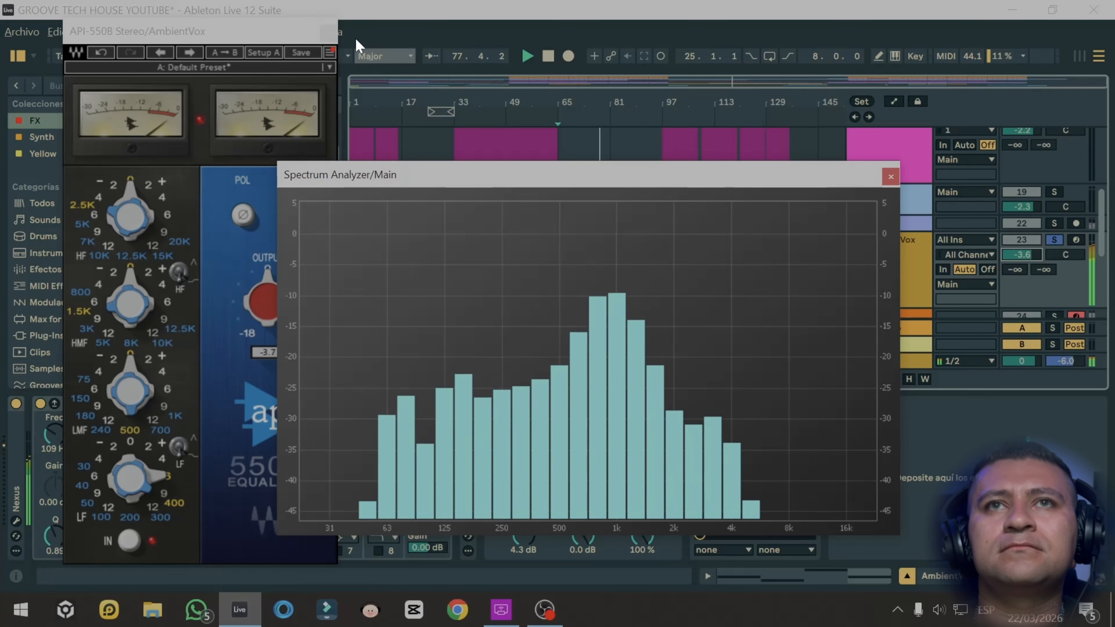
- Close the API-550B window, collapse the AmbientVox devices, and move the API-550B directly after EQ Eight
left_click(328, 32)
left_click_drag(473, 187, 949, 193)
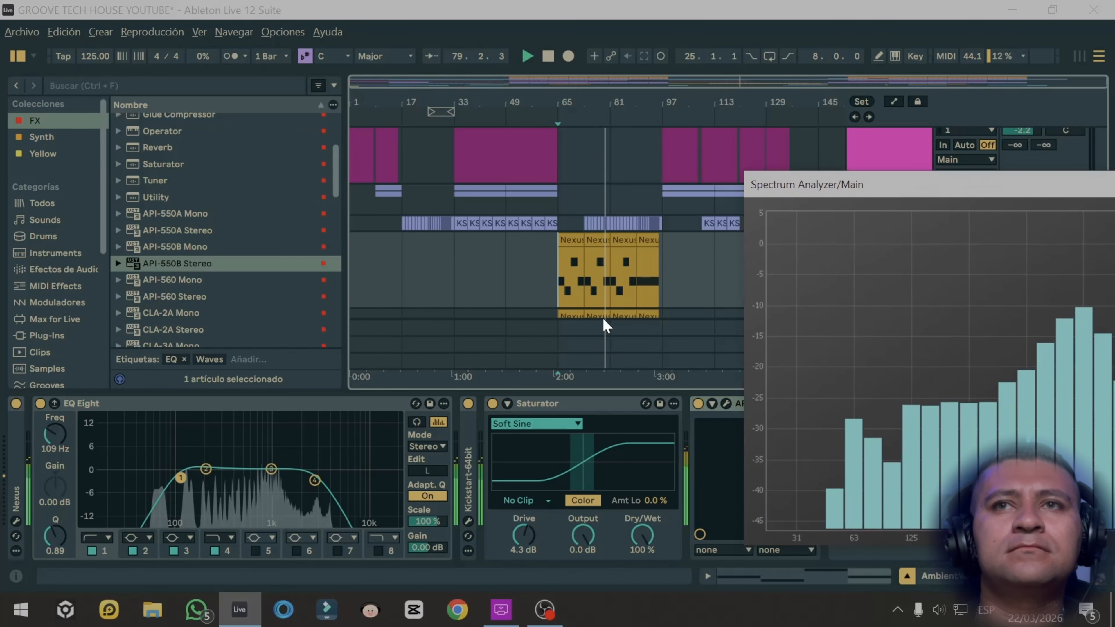
double_click(177, 402)
double_click(144, 404)
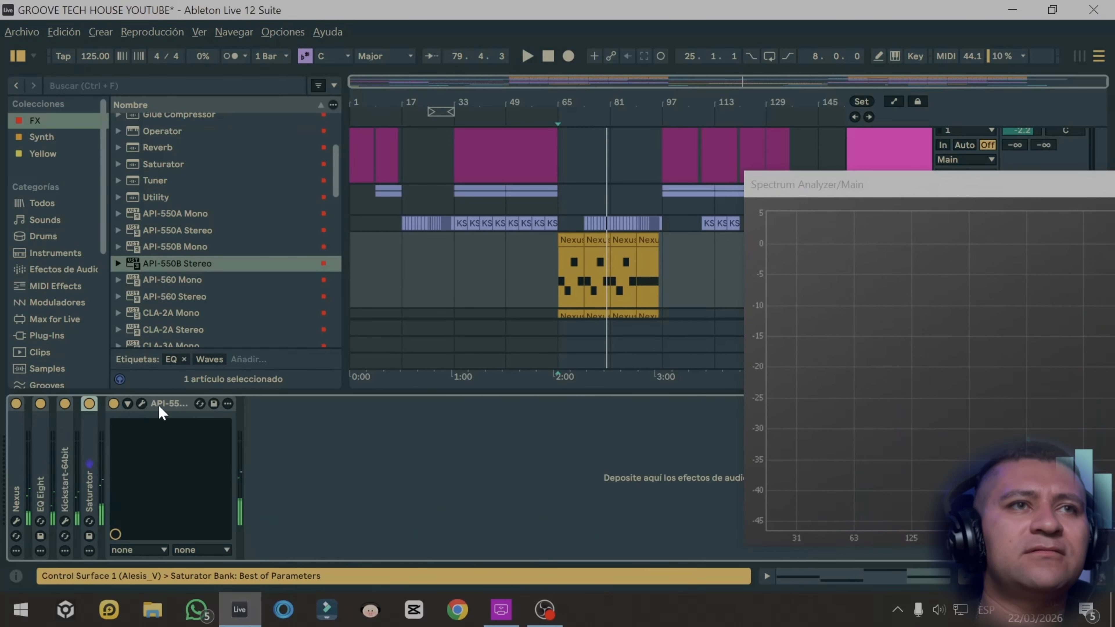
double_click(158, 404)
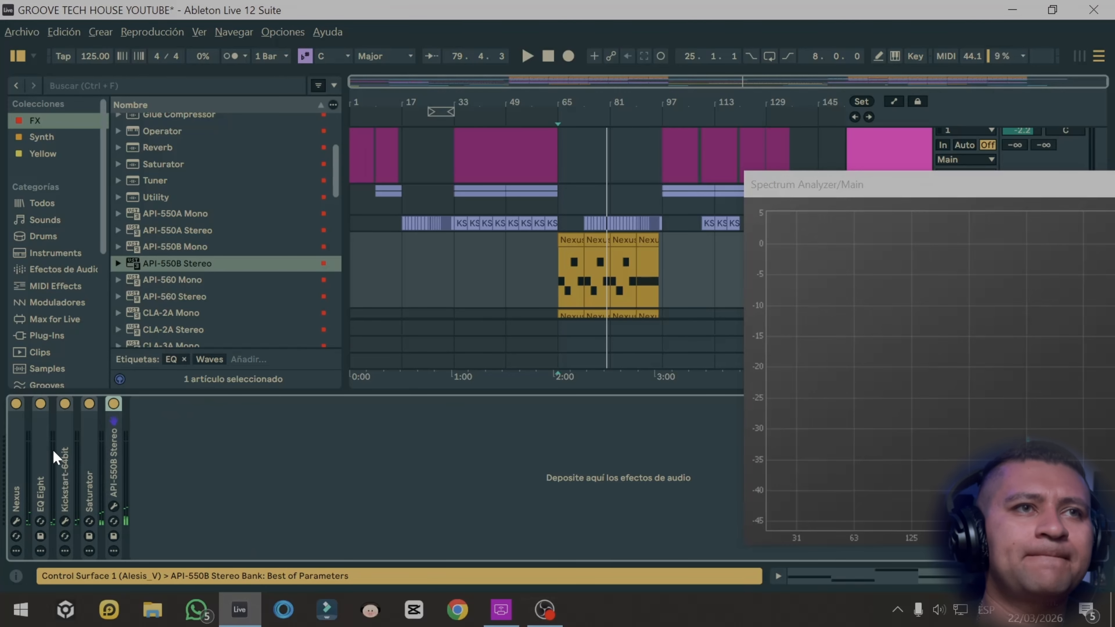
left_click_drag(120, 446, 53, 468)
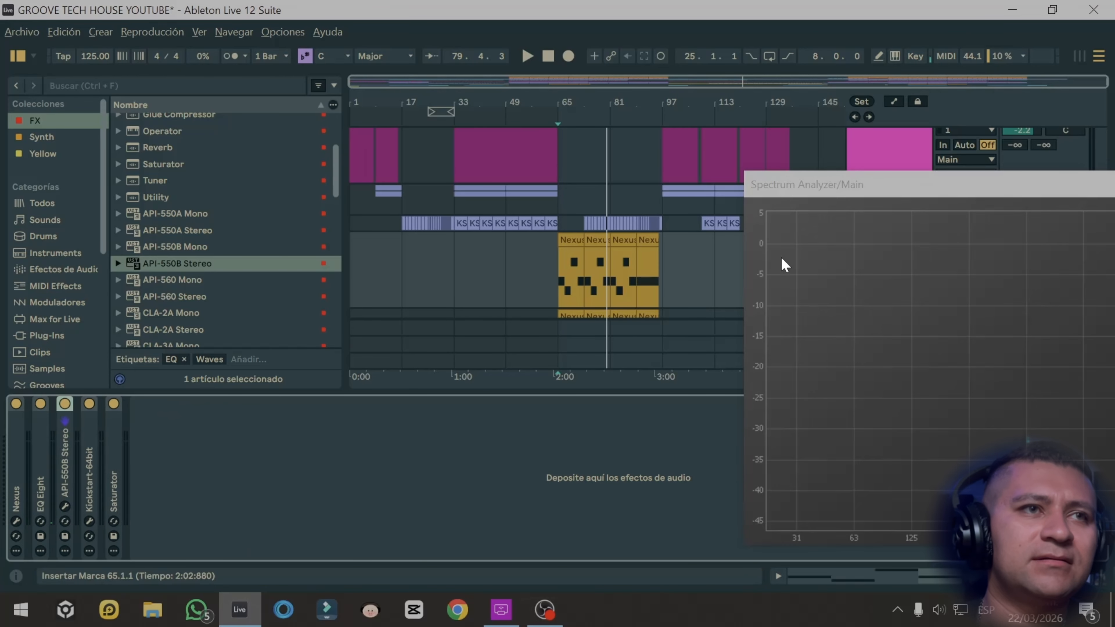
- Reopen the API-550B, set its LMF gain to +6 while watching the spectrum during playback, and close its window
double_click(67, 441)
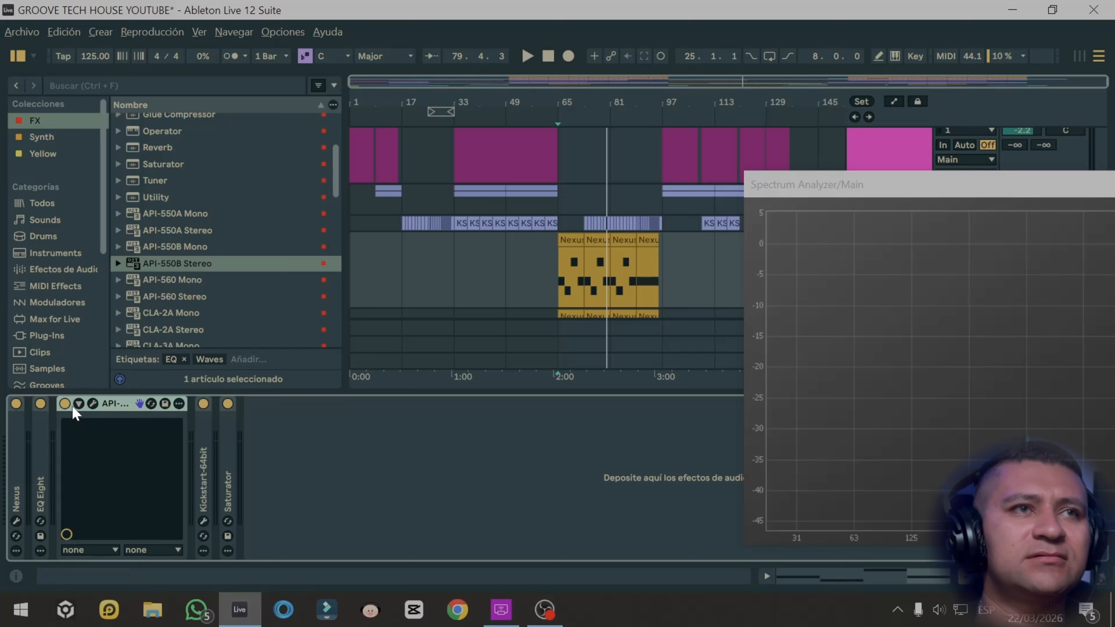
left_click(89, 402)
left_click_drag(798, 193, 463, 146)
key("space")
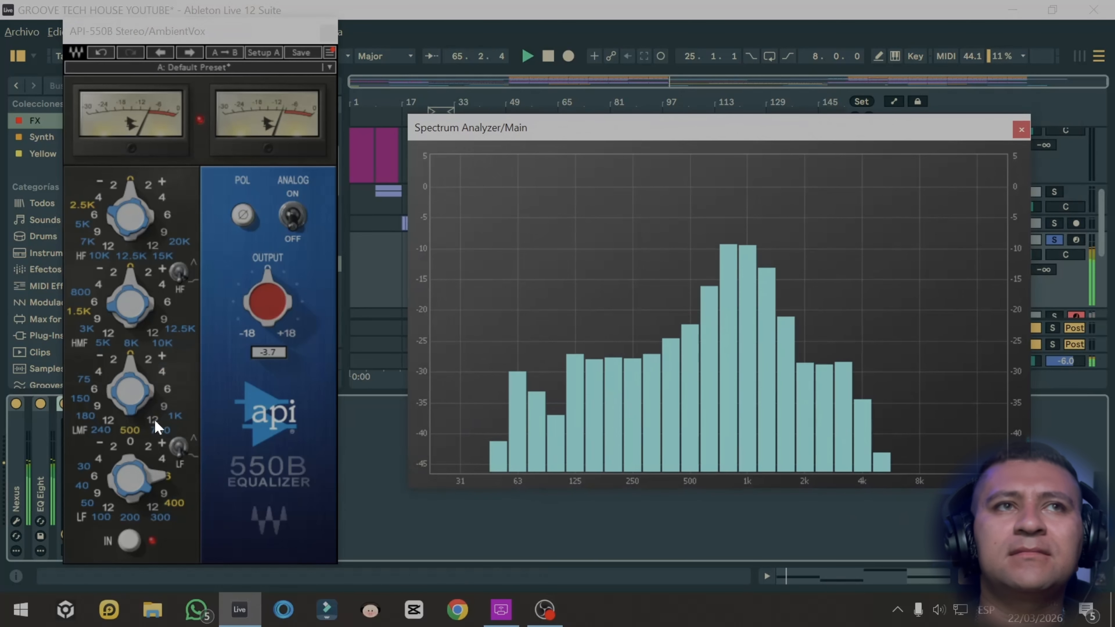
left_click_drag(173, 392, 162, 377)
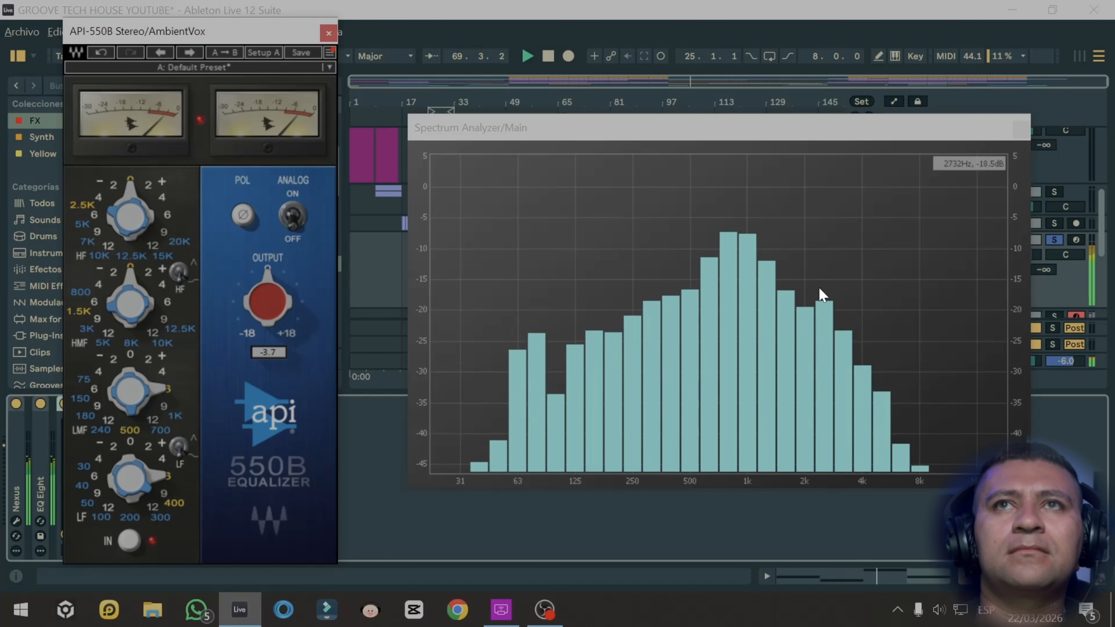
left_click(329, 33)
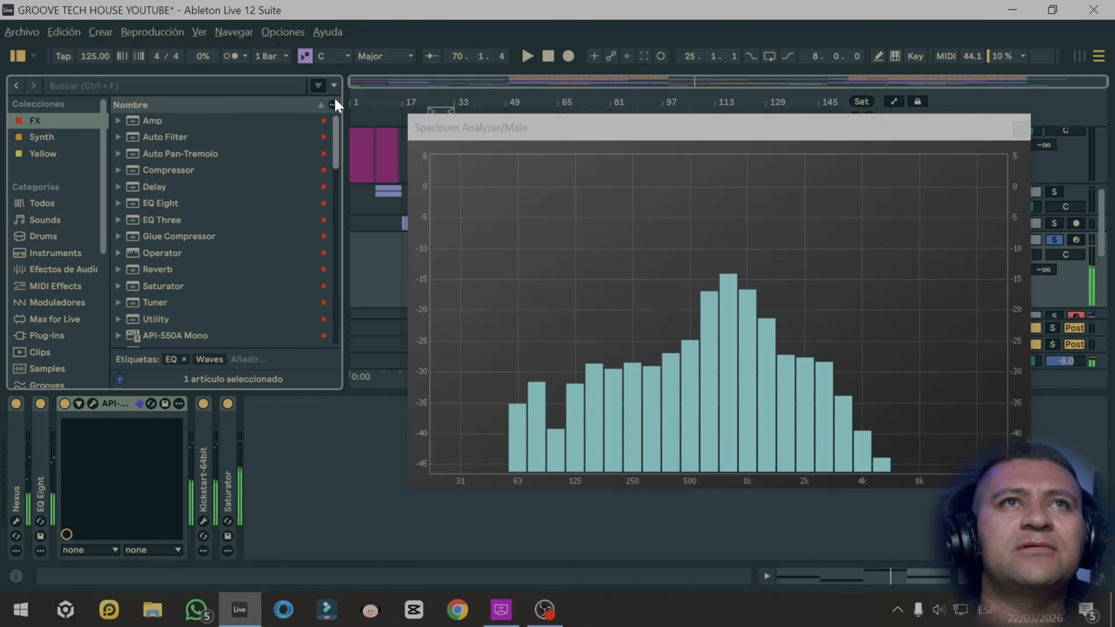
- Add a Compressor after the API-550B, set its threshold to -17.7 dB and ratio to 2.60:1, and collapse it
mouse_move(186, 173)
left_mouse_down()
mouse_move(540, 241)
mouse_move(187, 464)
left_mouse_up()
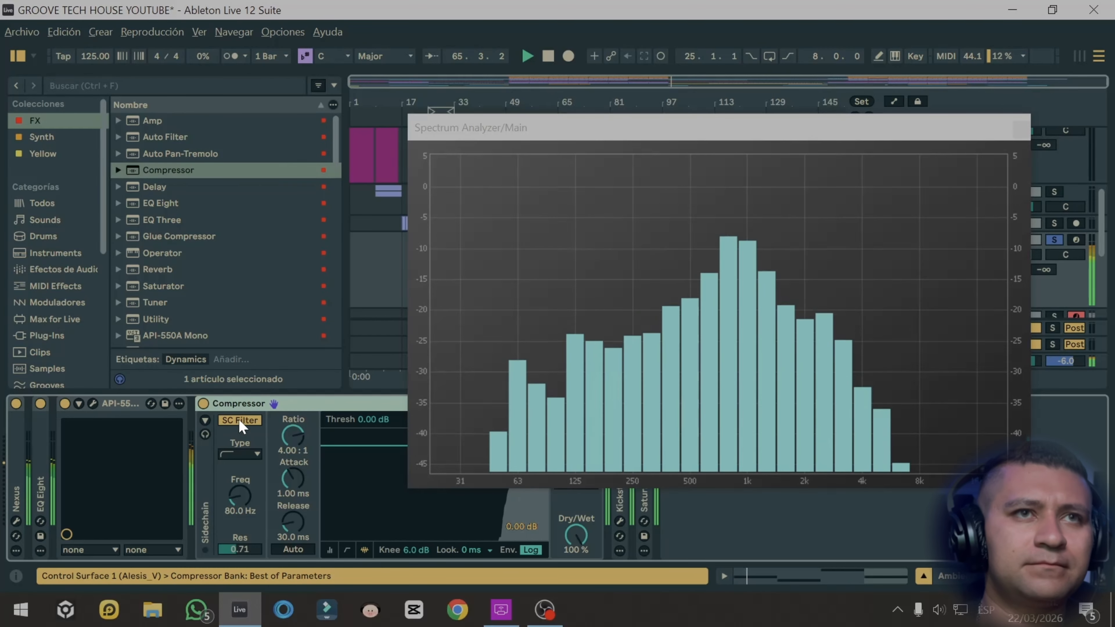
key("alt+Tab")
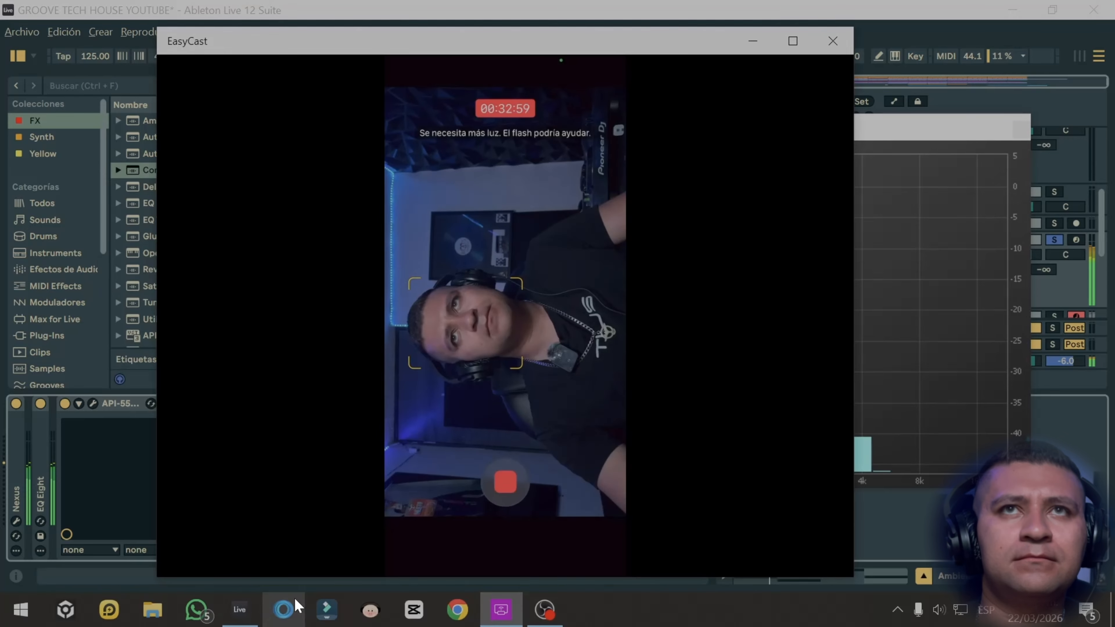
key("alt+Tab")
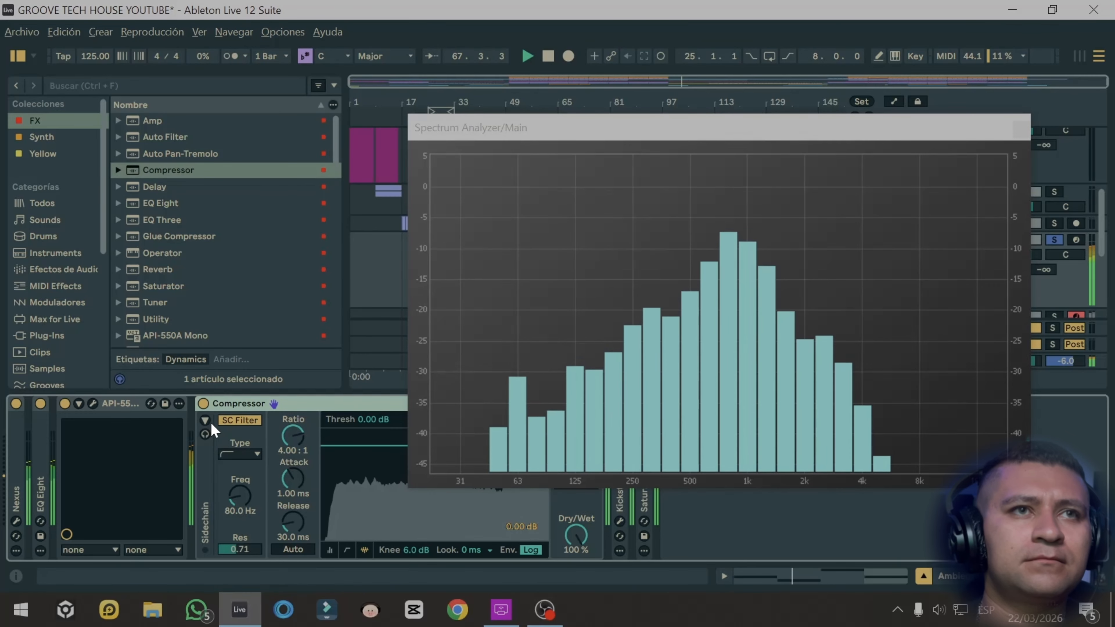
left_click(330, 550)
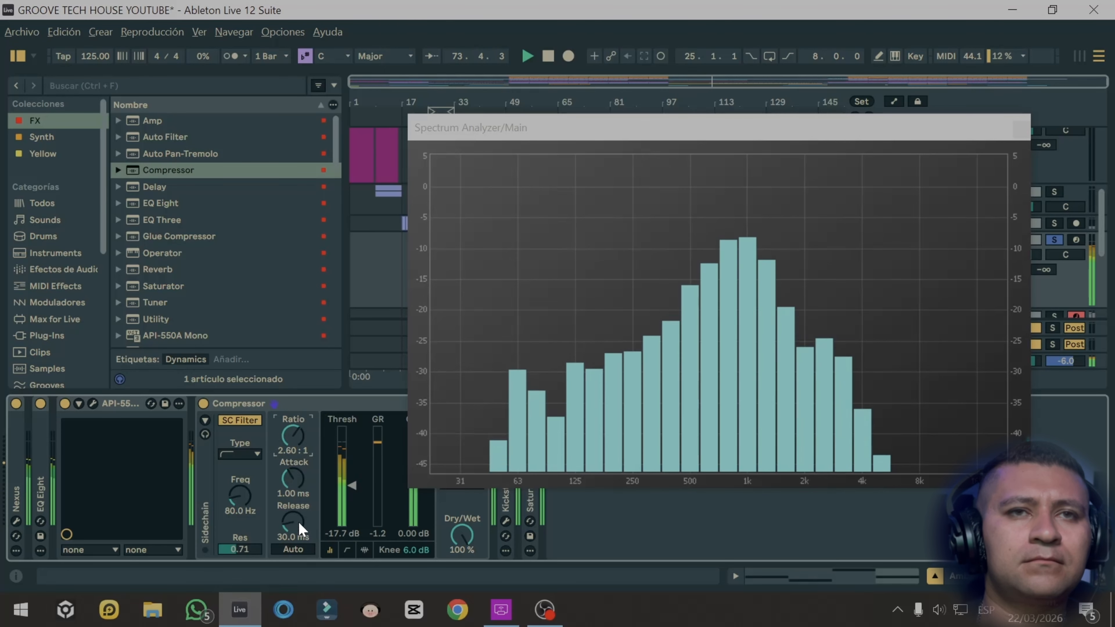
left_click(351, 546)
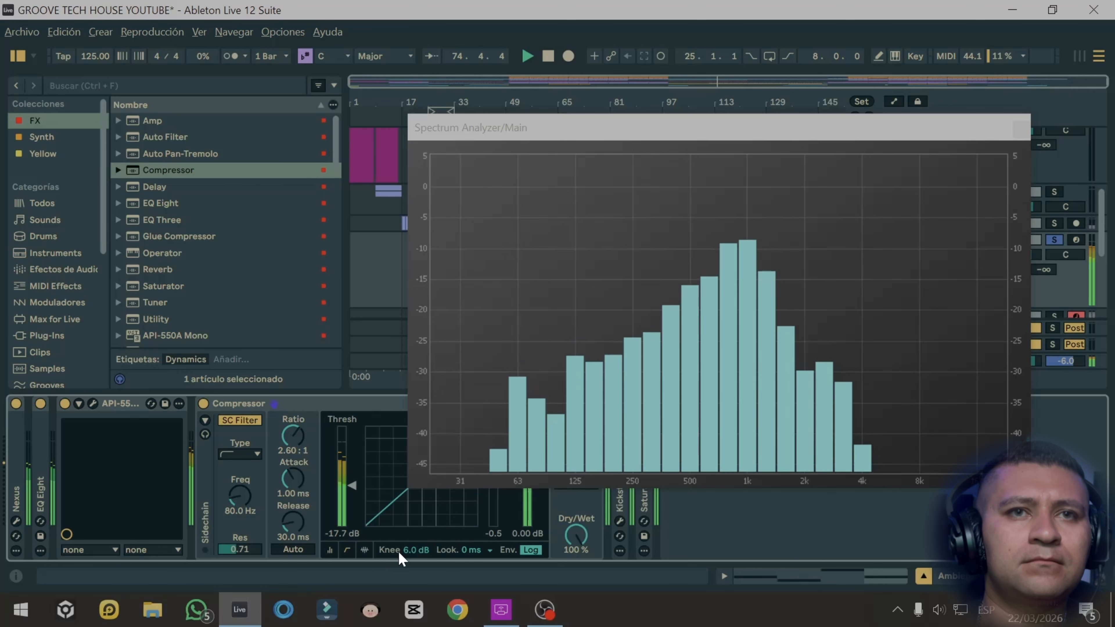
left_click_drag(398, 551, 398, 562)
double_click(283, 407)
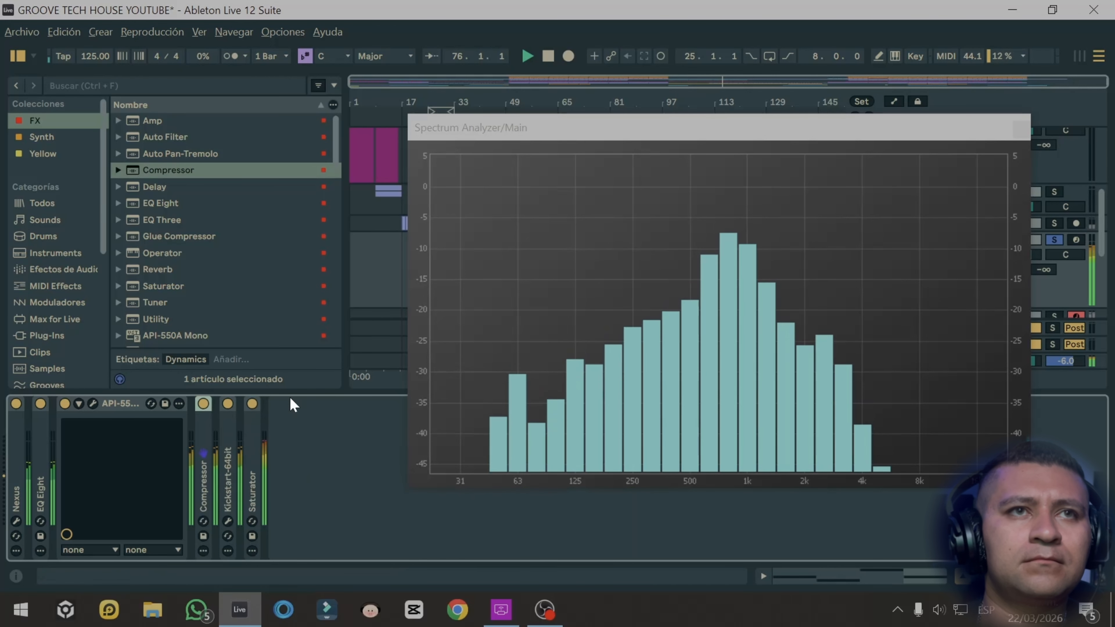
- Lower the AmbientVox track volume to -7.0 dB and collapse its API-550B device
left_click_drag(790, 127, 615, 146)
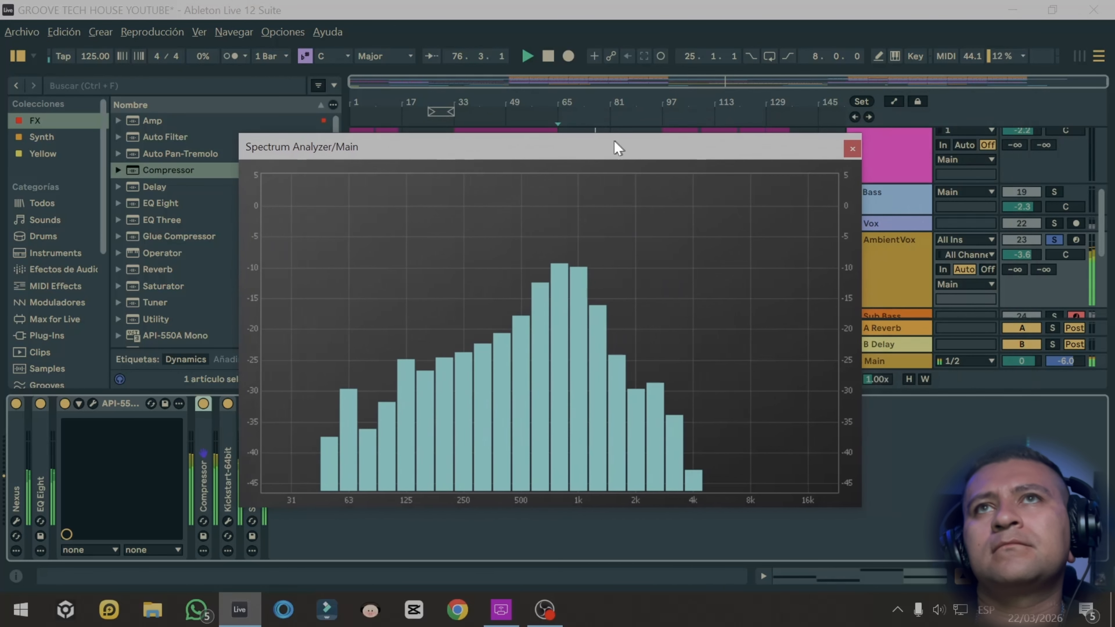
left_click(1021, 255)
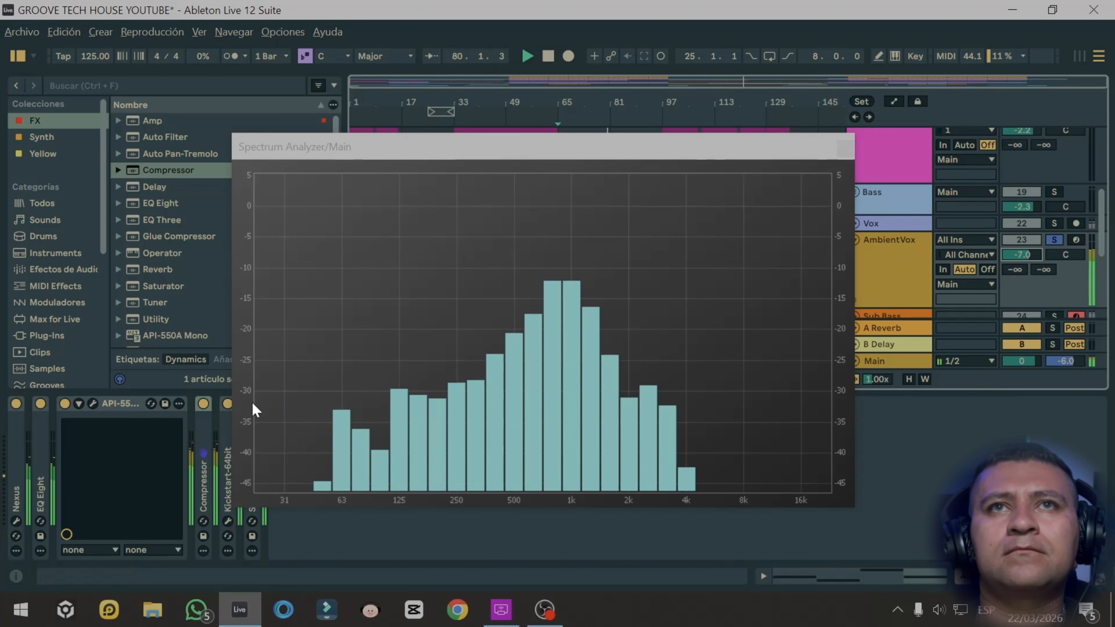
left_click(129, 406)
double_click(128, 404)
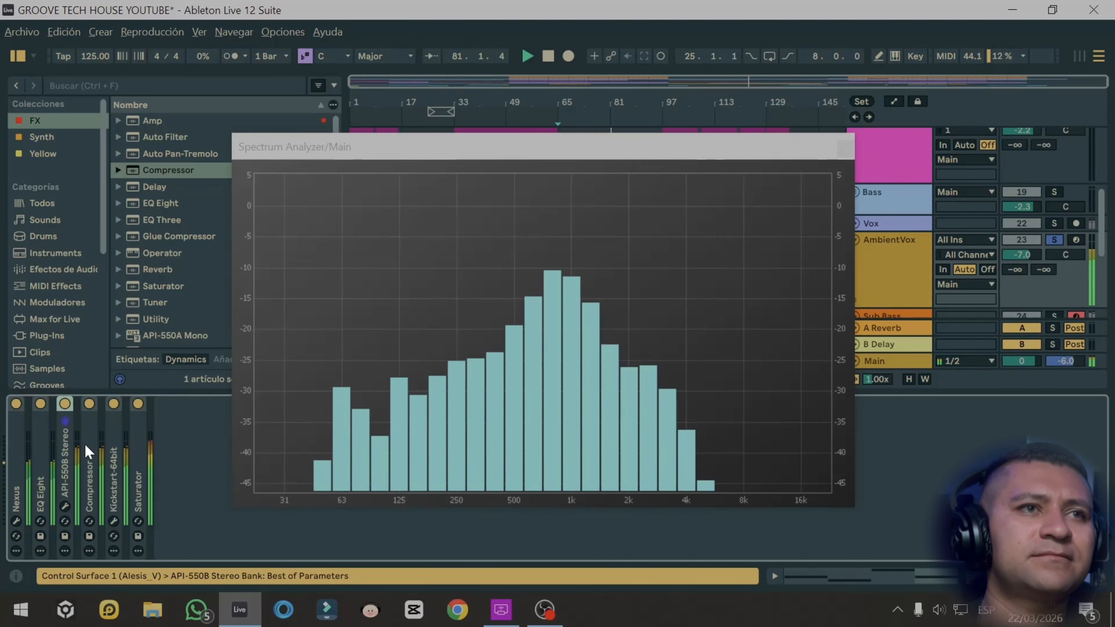
- Select the API-550B and Compressor on AmbientVox together and toggle them to compare the sound with and without processing
left_click(85, 443)
left_click(64, 434, "shift")
left_click(65, 403)
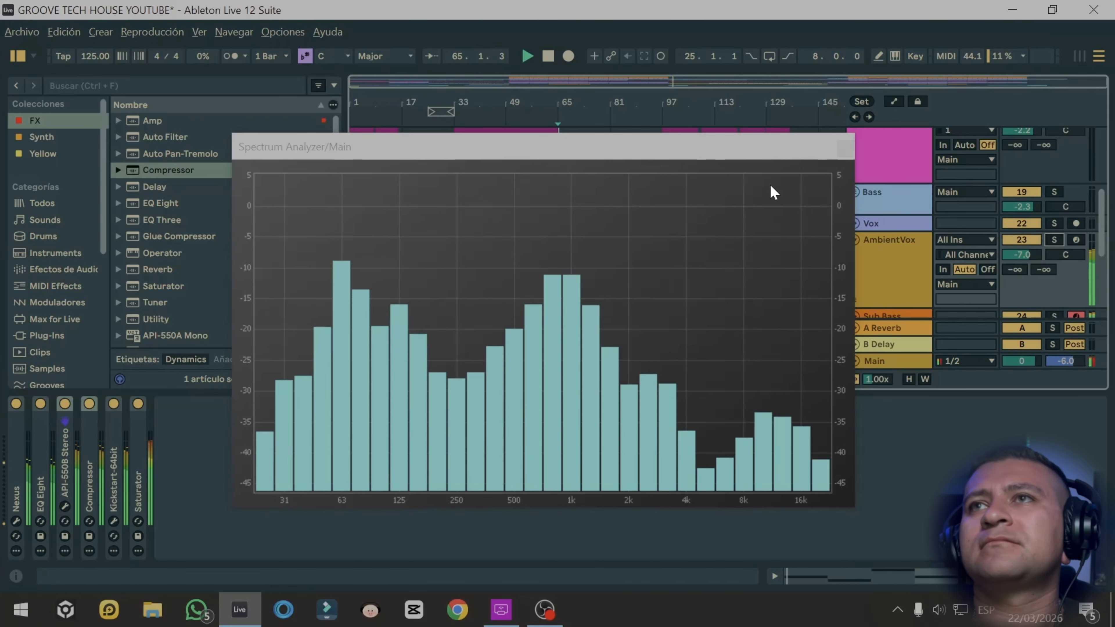
- Solo the Sub Bass track and restart playback to hear it alone
left_click_drag(736, 157, 748, 429)
scroll(893, 266, "down", 2)
key("space")
left_click(893, 248)
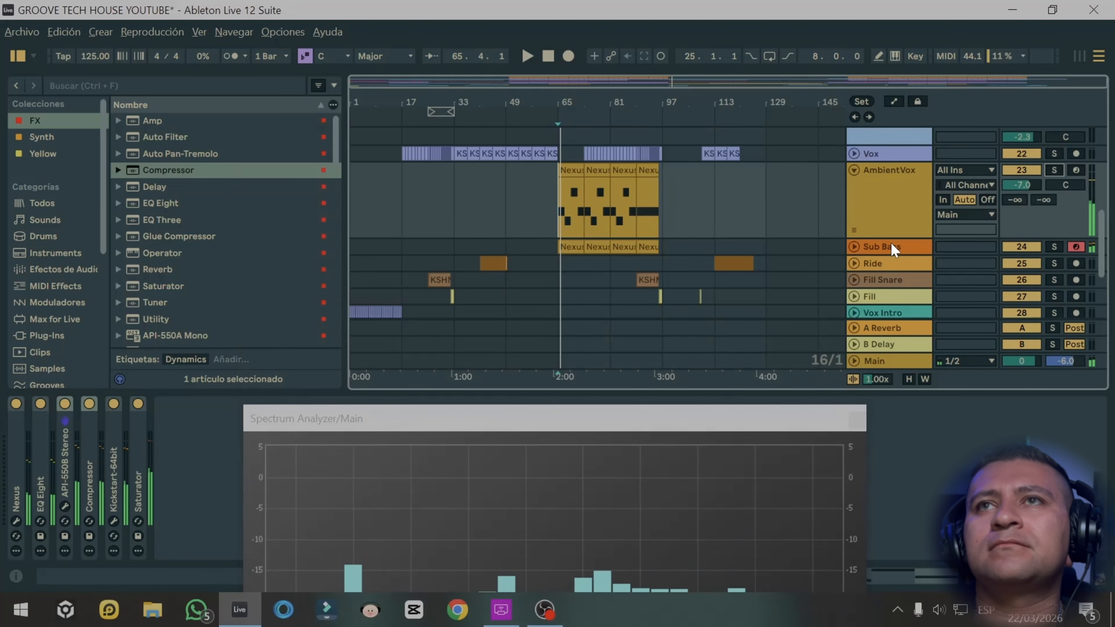
left_click(1054, 246)
key("space")
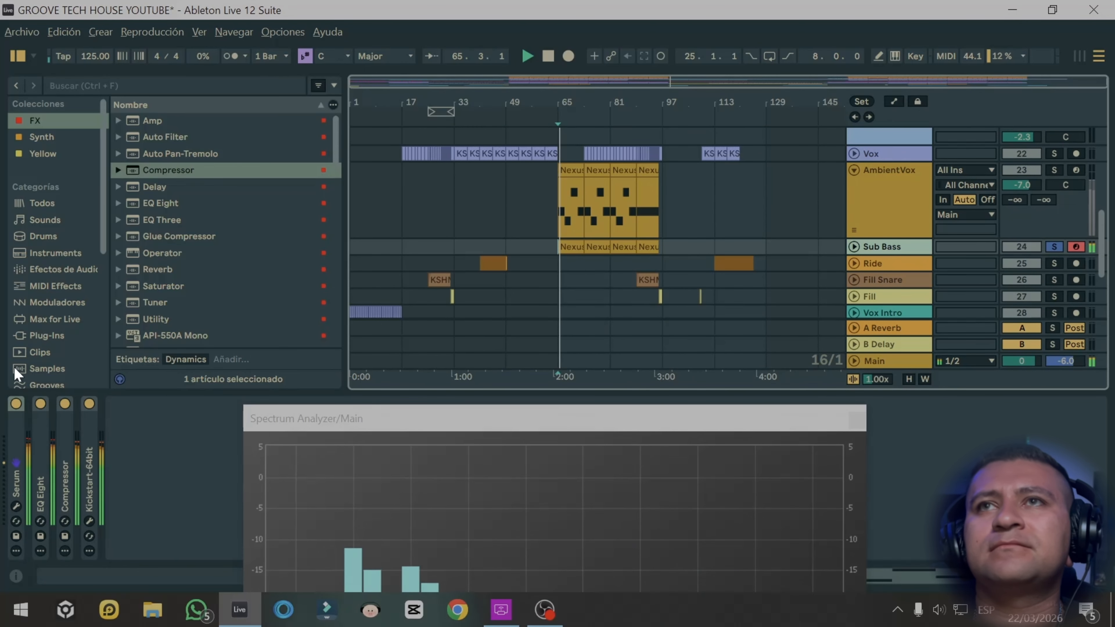
- Bring the spectrum analyzer into view, unfold the Sub Bass track and set its volume to -6.2 dB
left_click_drag(353, 415, 452, 215)
left_click_drag(814, 218, 747, 207)
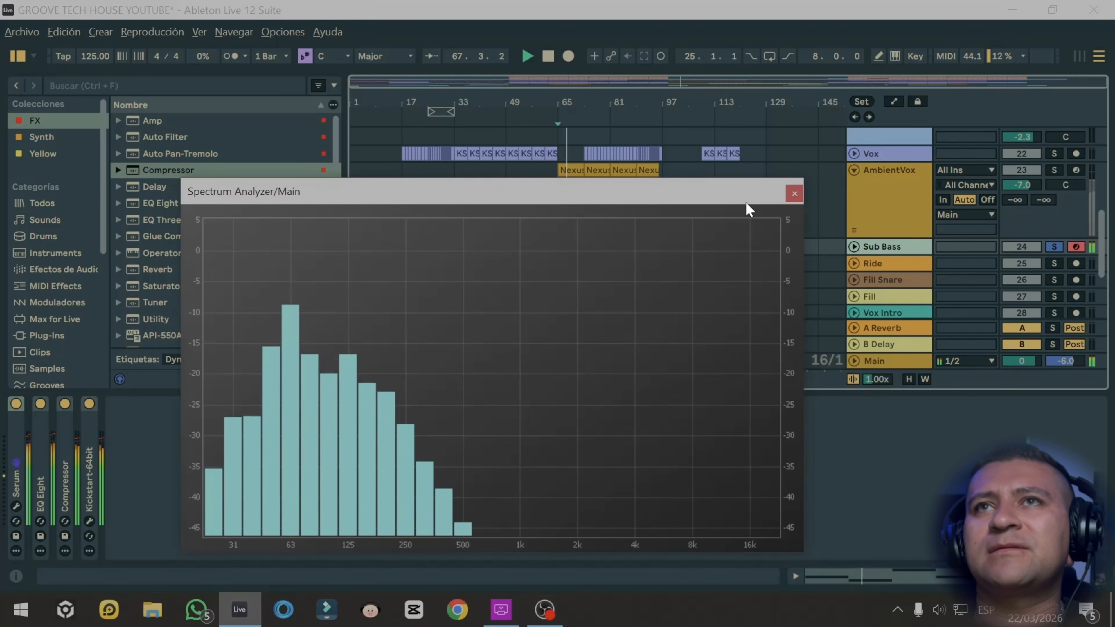
left_click(854, 247)
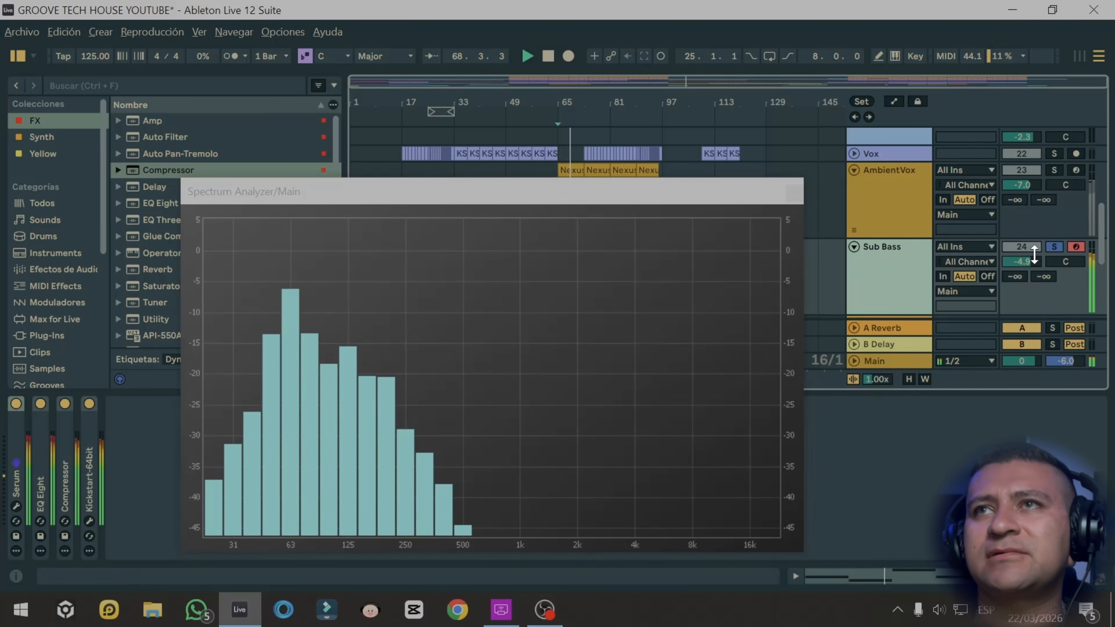
left_click_drag(1035, 257, 1035, 266)
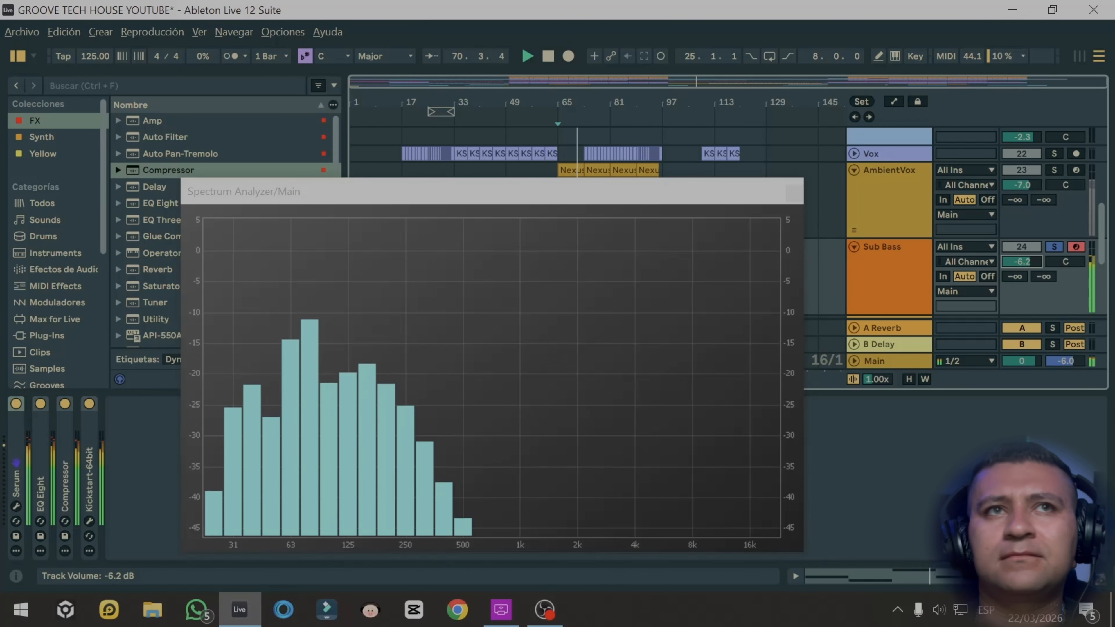
- Insert an API-550B Stereo equalizer on the Sub Bass track between EQ Eight and the Compressor
left_click_drag(395, 193, 600, 188)
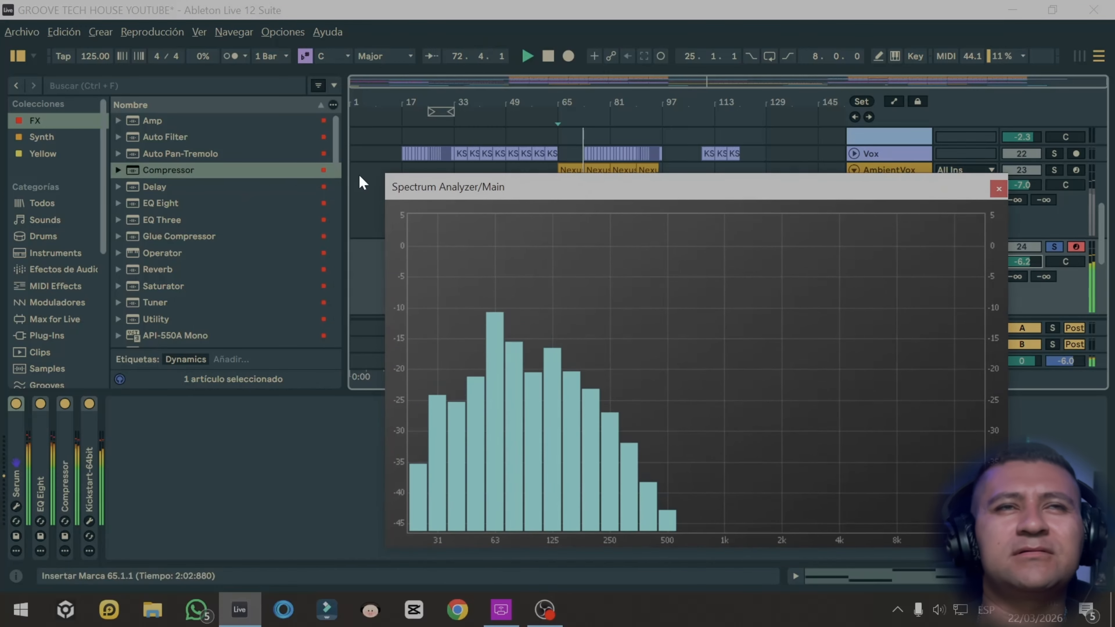
scroll(361, 182, "up", 1)
scroll(216, 281, "down", 3)
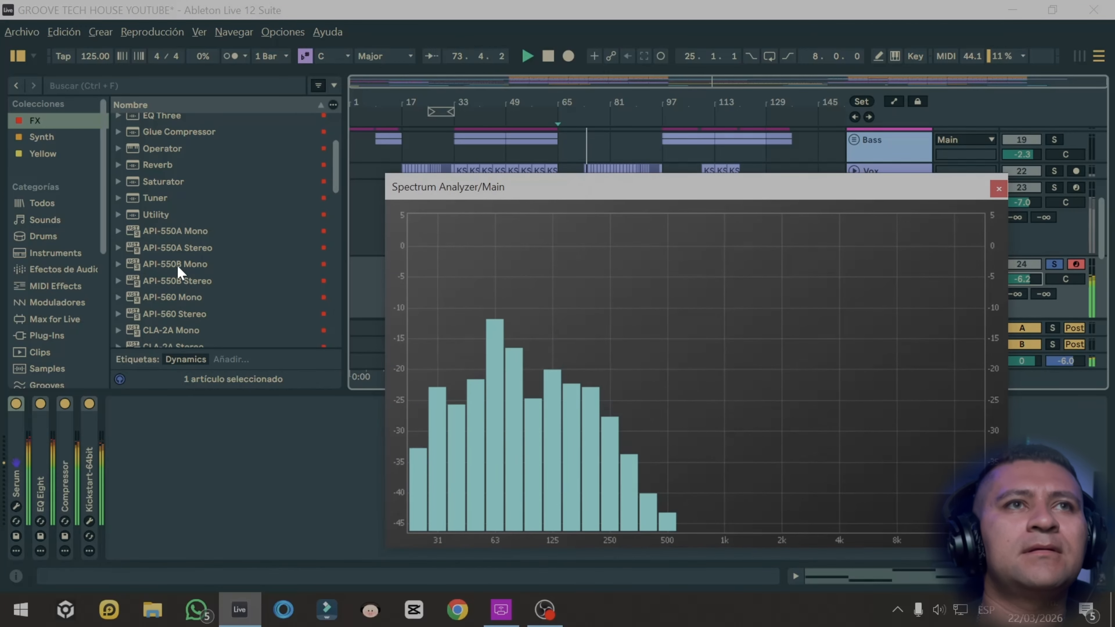
left_click_drag(185, 281, 75, 461)
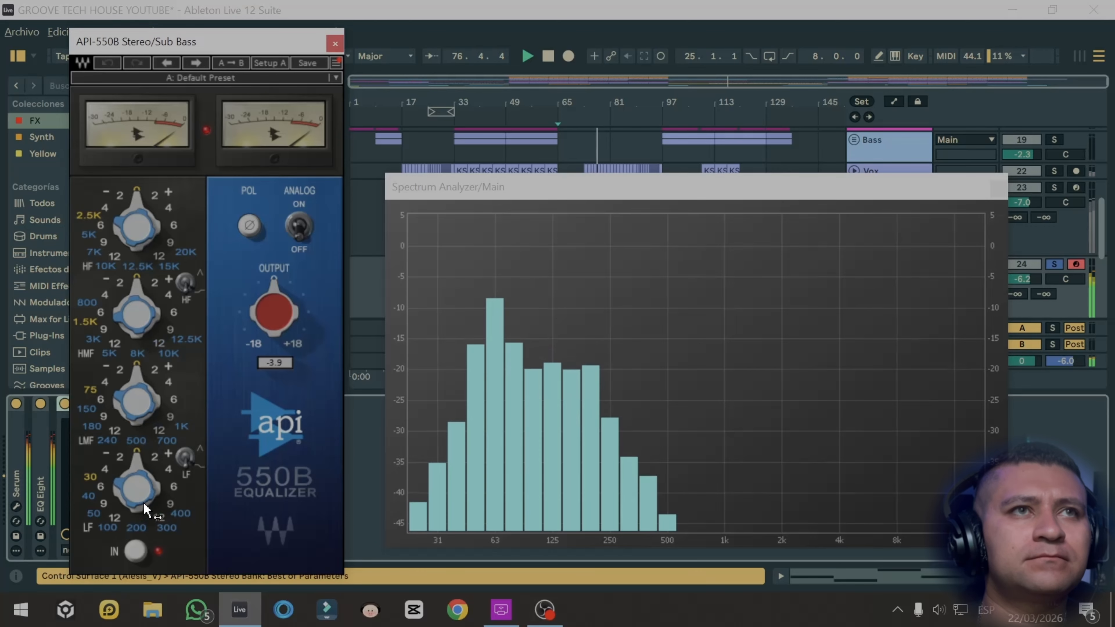
- Set the API-550B's LF band to 200 Hz with +9 gain, and close the equalizer and spectrum windows
left_click(134, 531)
left_click(171, 489)
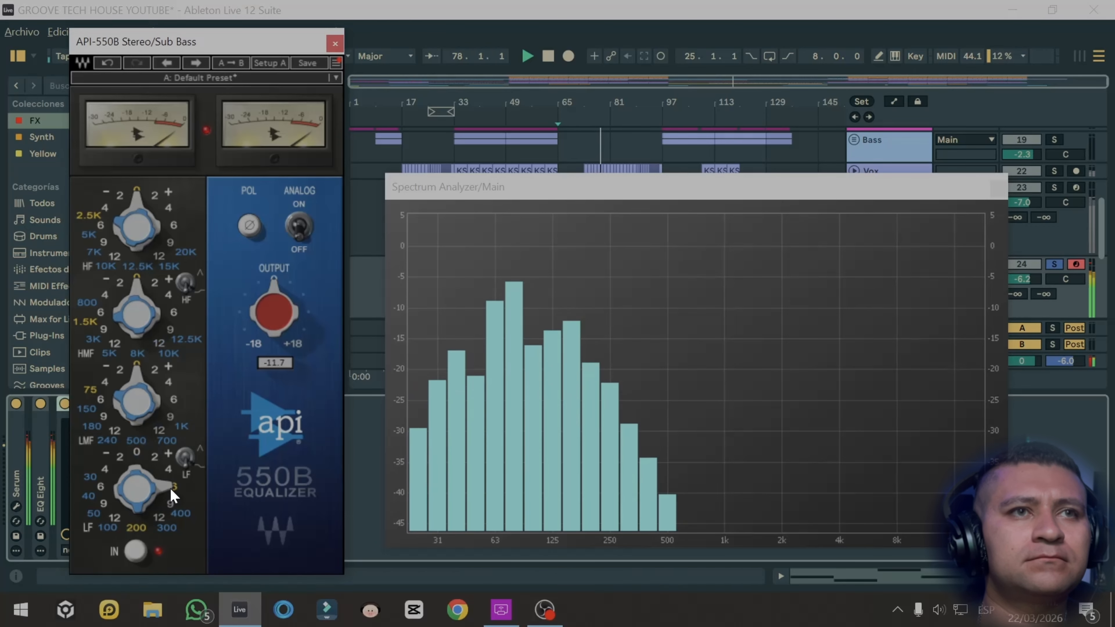
left_click(177, 500)
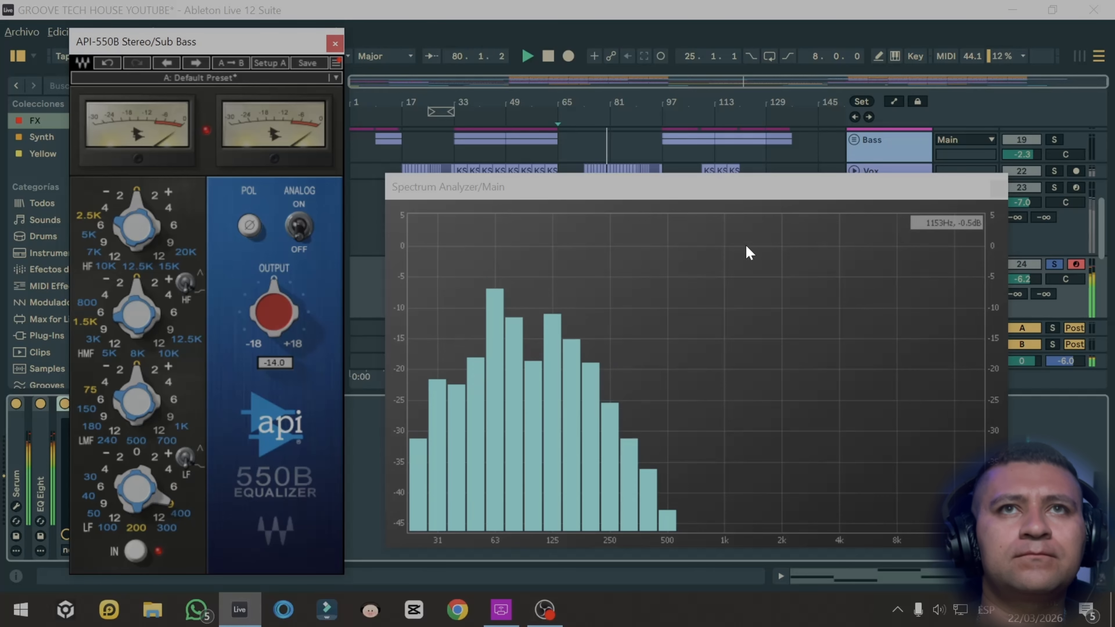
left_click(1000, 186)
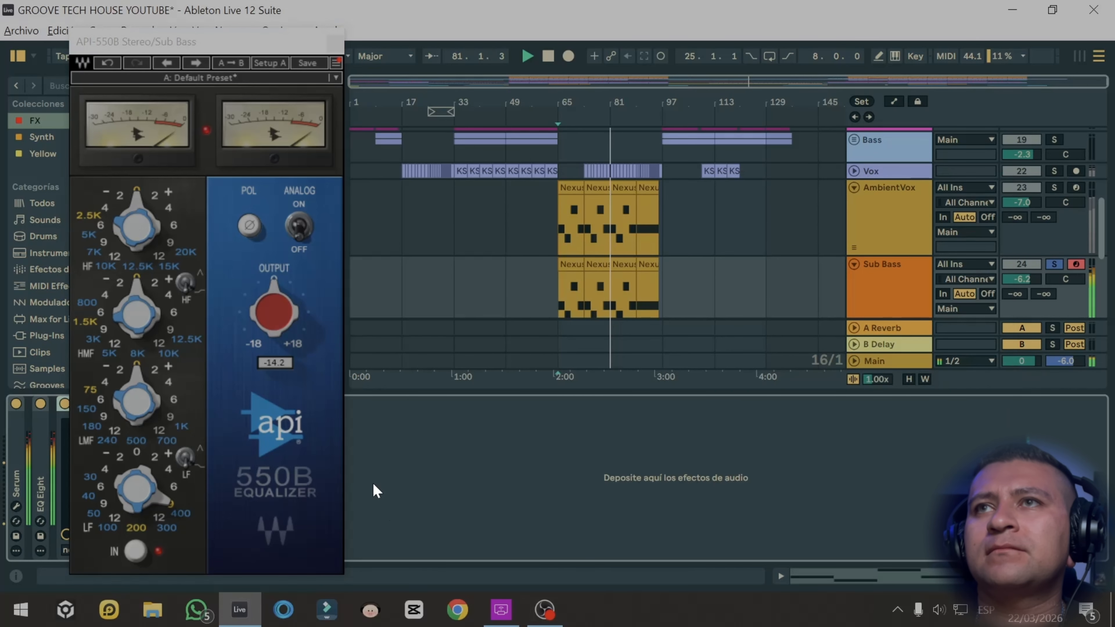
left_click(335, 43)
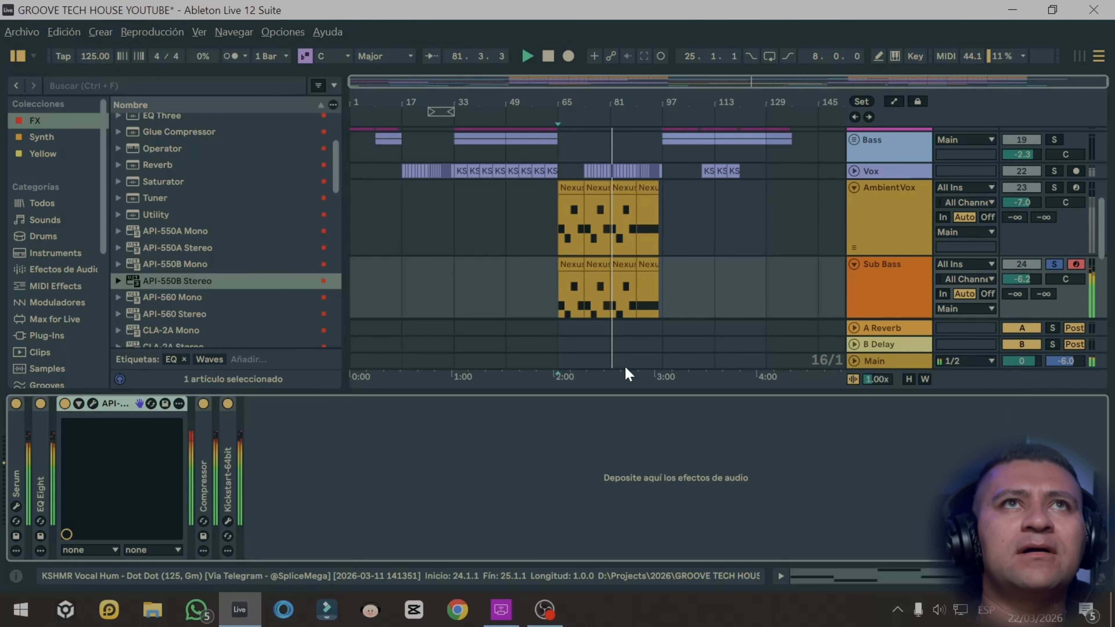
- Reopen the Main track's Spectrum Analyzer and lower the Sub Bass volume to -8.4 dB during playback
left_click(905, 367)
left_click(44, 404)
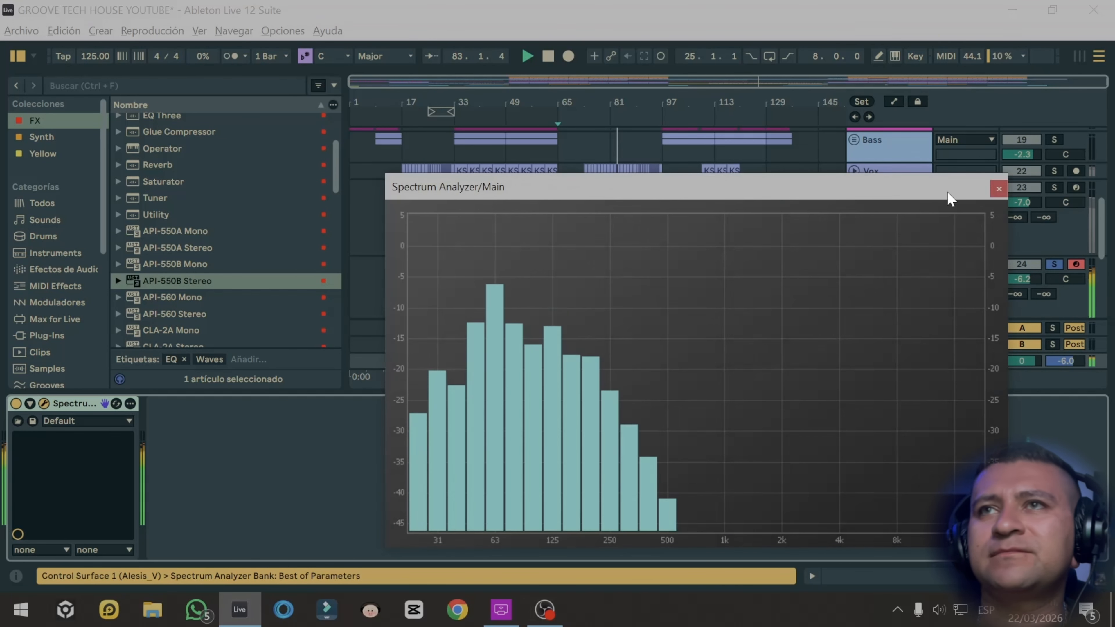
left_click_drag(948, 200, 682, 162)
left_click_drag(1020, 282, 1020, 309)
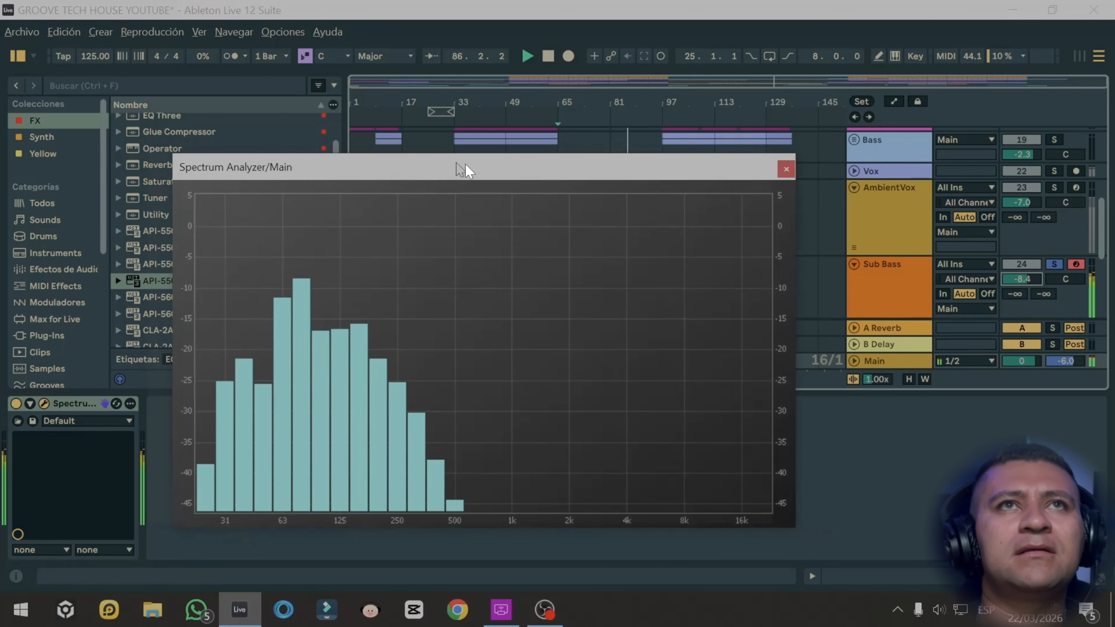
- Add a CLA-2A Stereo compressor to the end of the Sub Bass device chain
left_click_drag(466, 164, 736, 214)
scroll(261, 239, "up", 1)
scroll(259, 231, "down", 5)
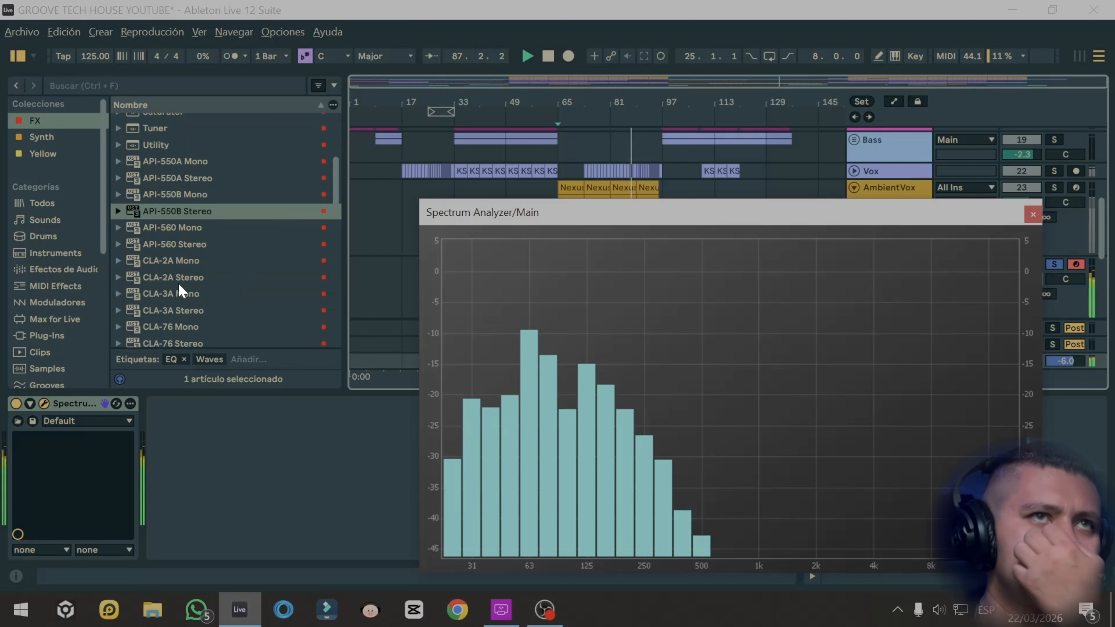
left_click(170, 281)
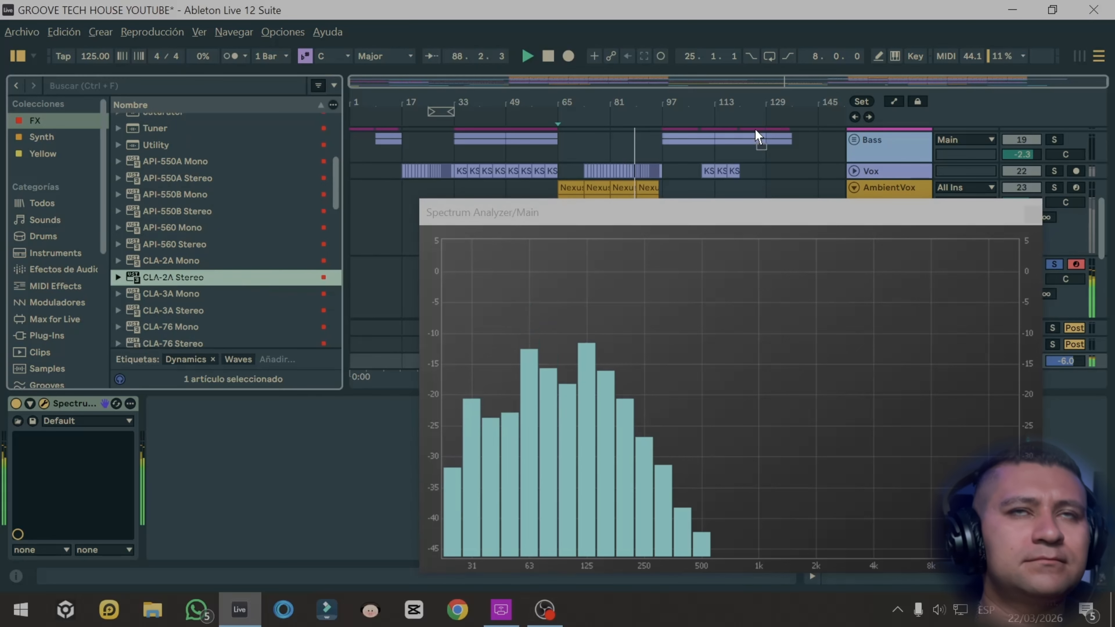
left_click_drag(770, 222, 737, 440)
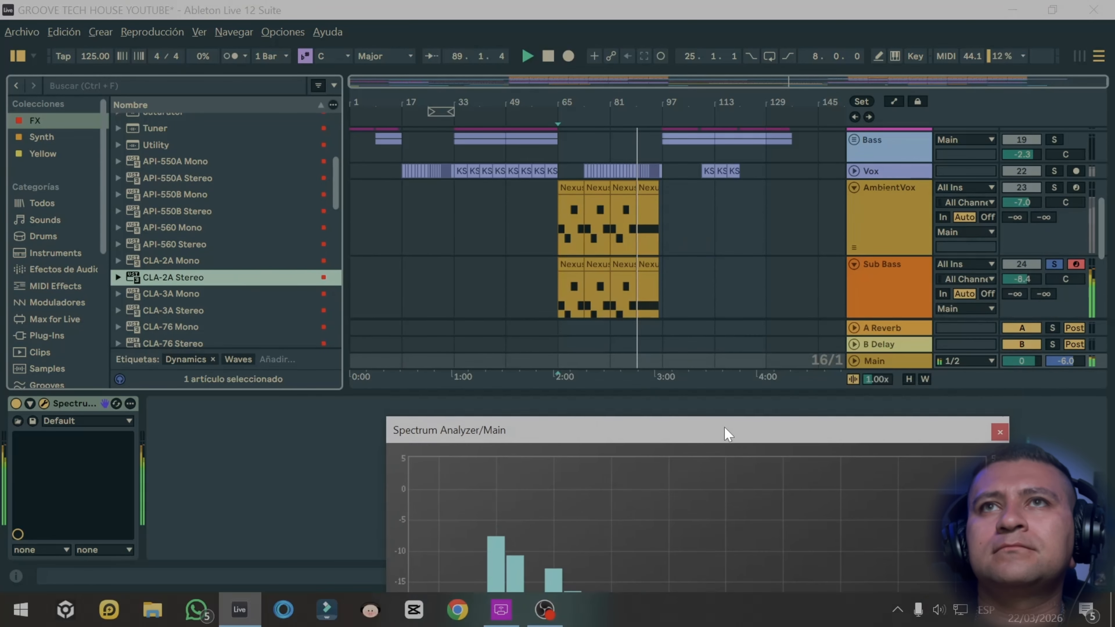
double_click(248, 277)
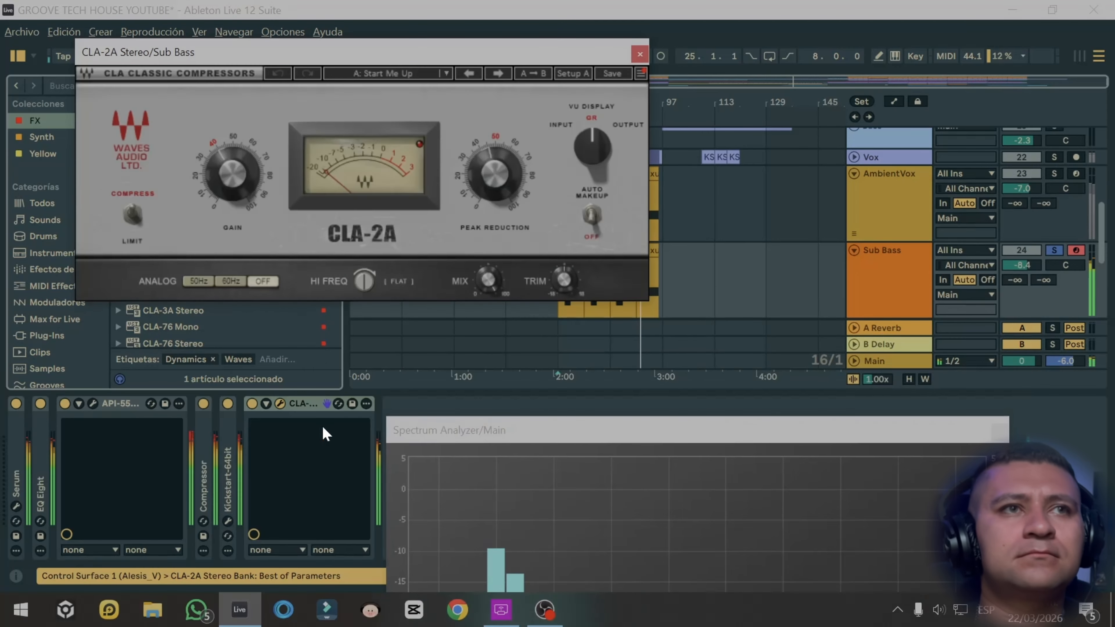
- Set the CLA-2A's peak reduction to about 44 while watching the spectrum
left_click_drag(580, 431, 732, 164)
left_click_drag(497, 160, 498, 166)
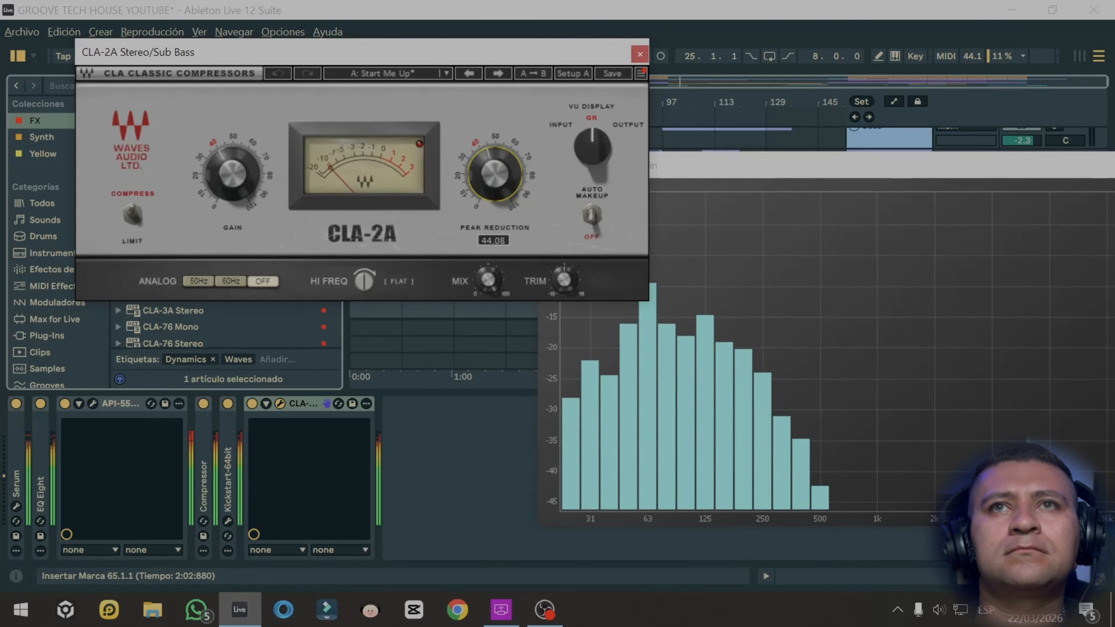
left_click_drag(497, 166, 498, 166)
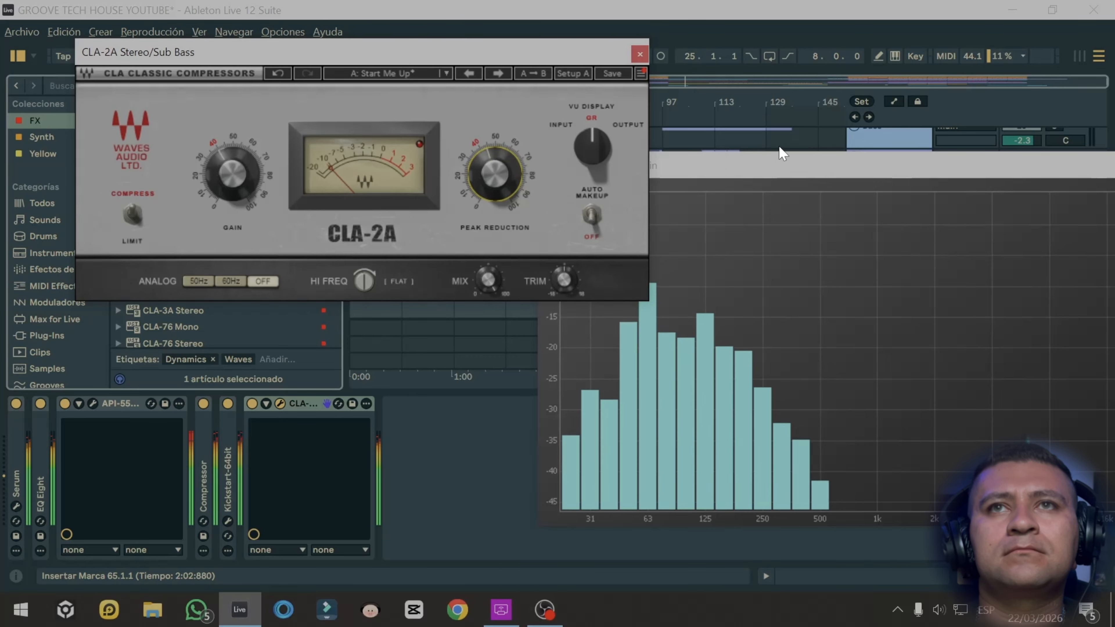
left_click_drag(764, 164, 763, 220)
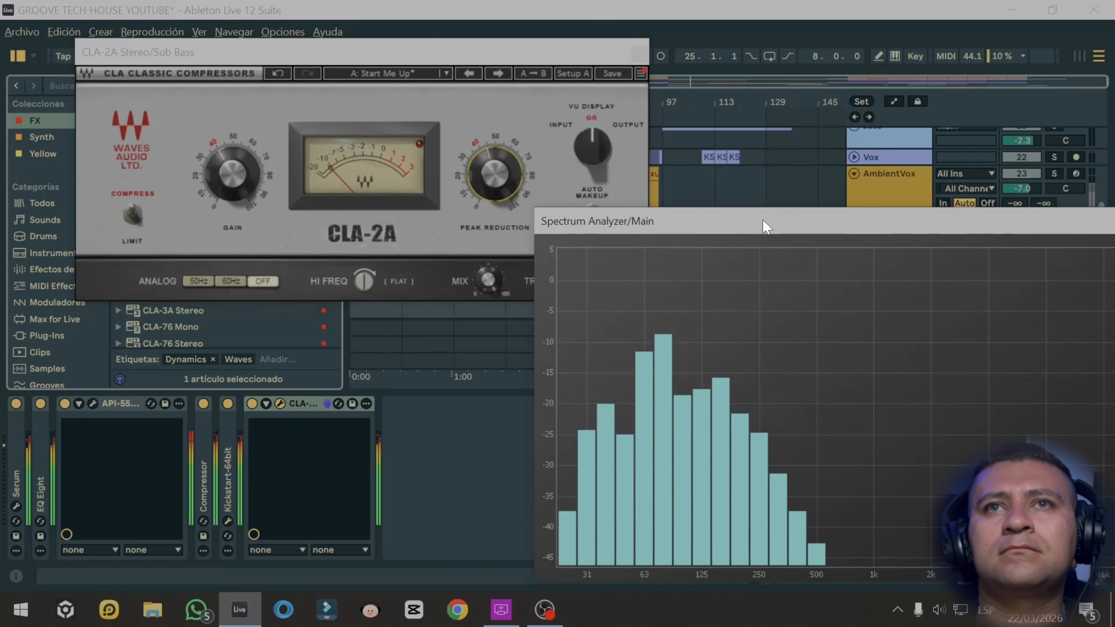
- Close the CLA-2A window and collapse the CLA-2A and API-550B devices on Sub Bass
left_click(640, 53)
double_click(308, 403)
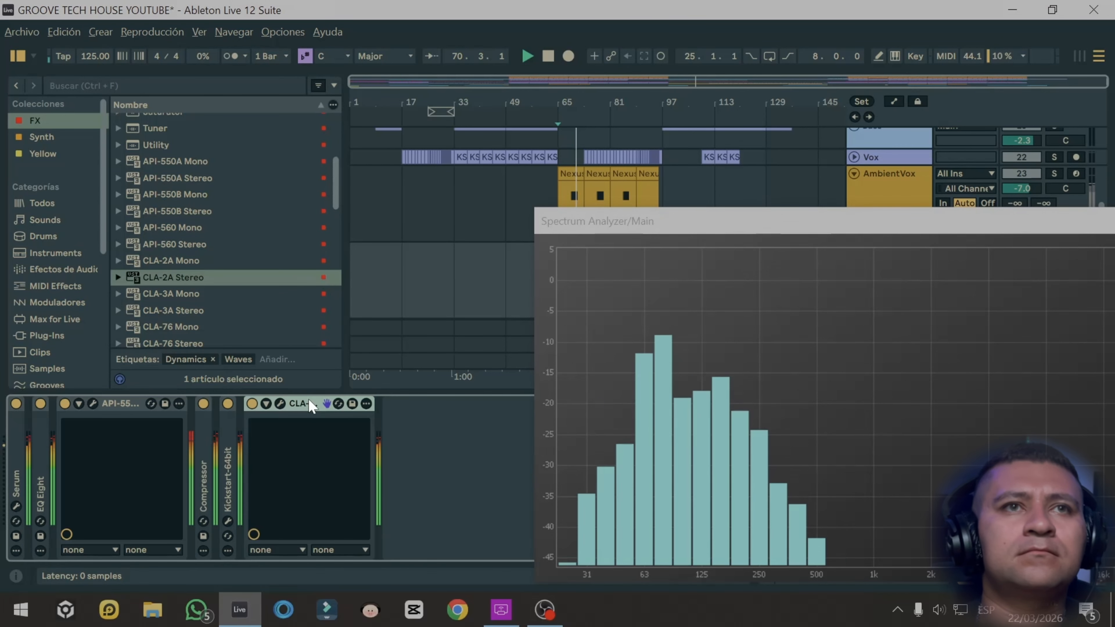
double_click(140, 403)
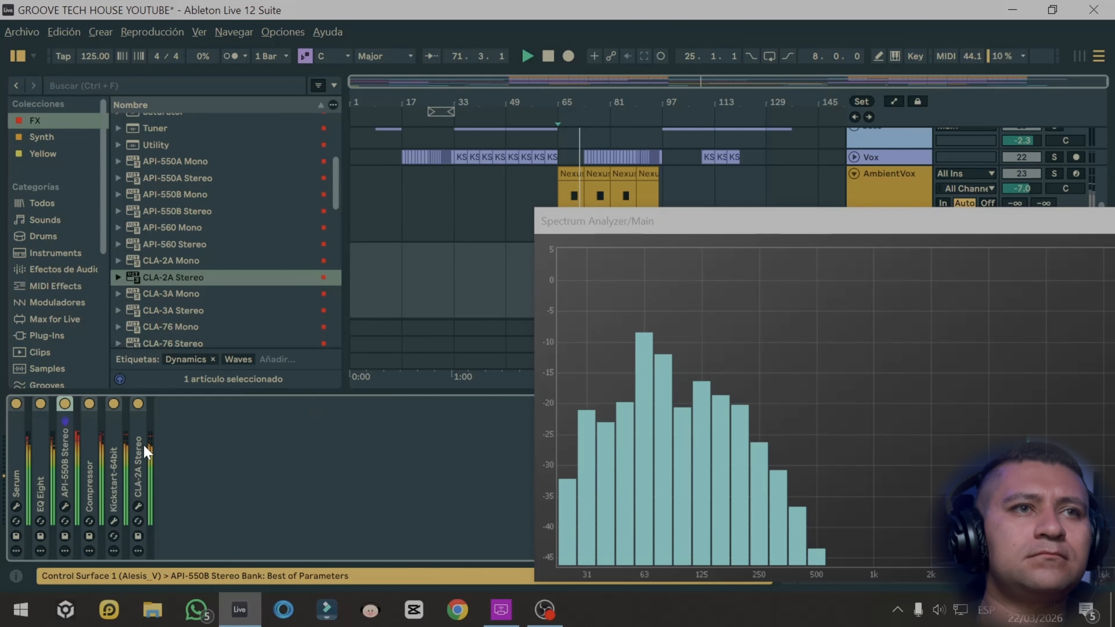
- Unsolo the Sub Bass track and play the full mix from around bars 65, 86 and 94
left_click_drag(819, 232, 247, 316)
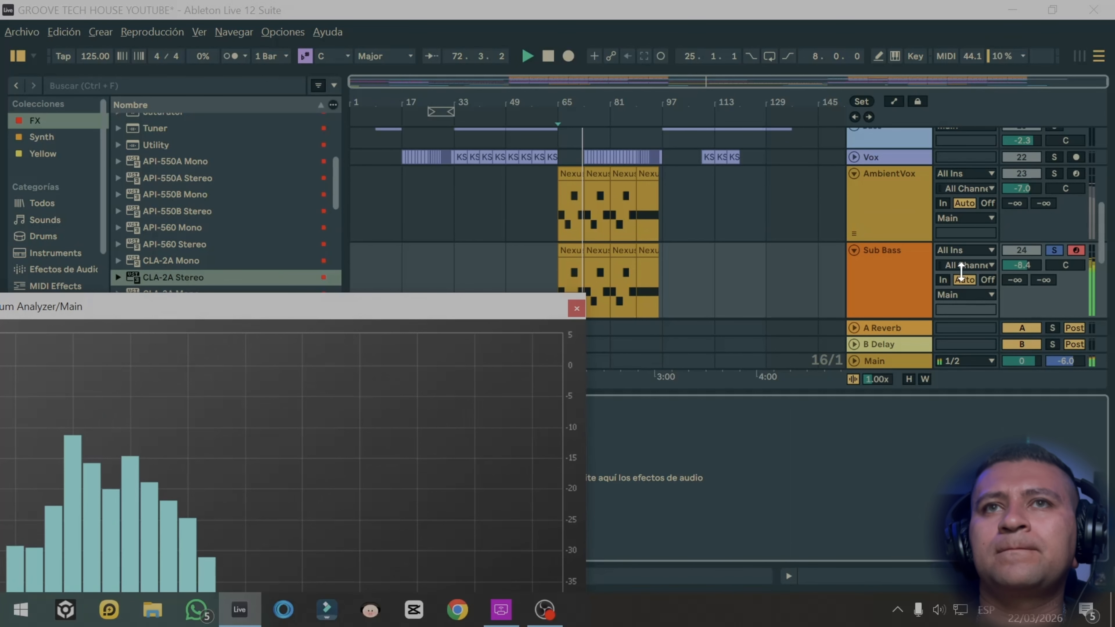
left_click(1053, 250)
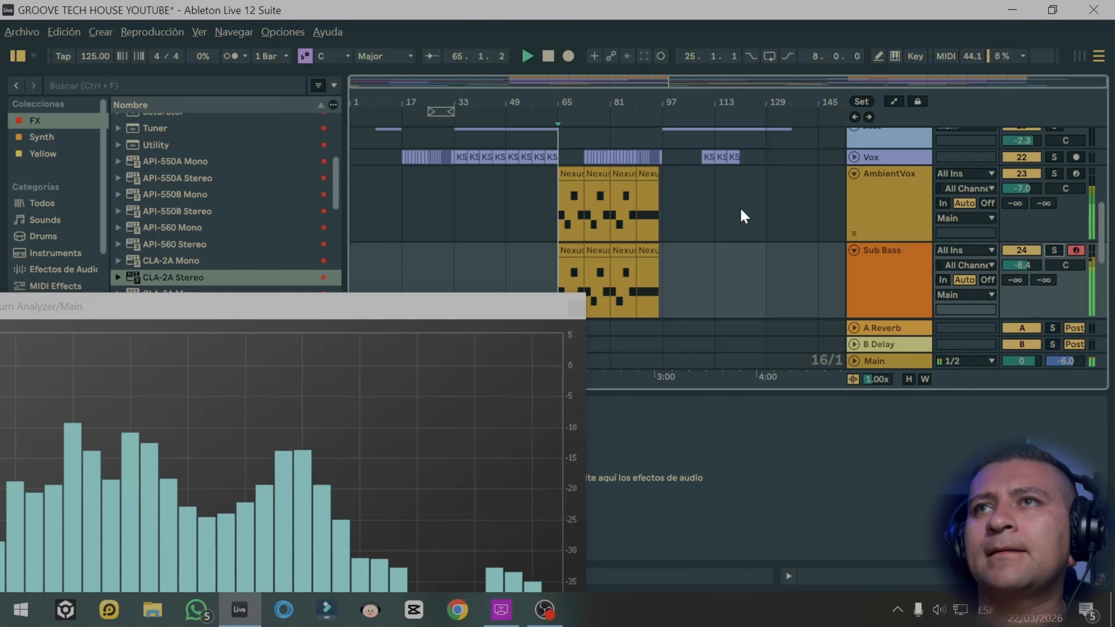
left_click(629, 110)
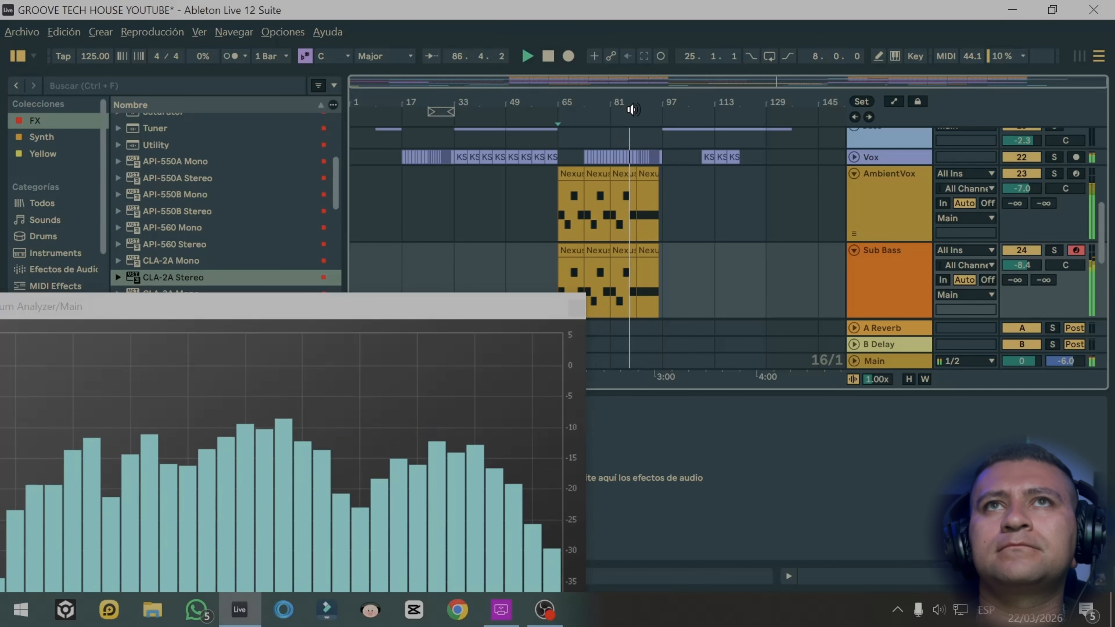
left_click(654, 113)
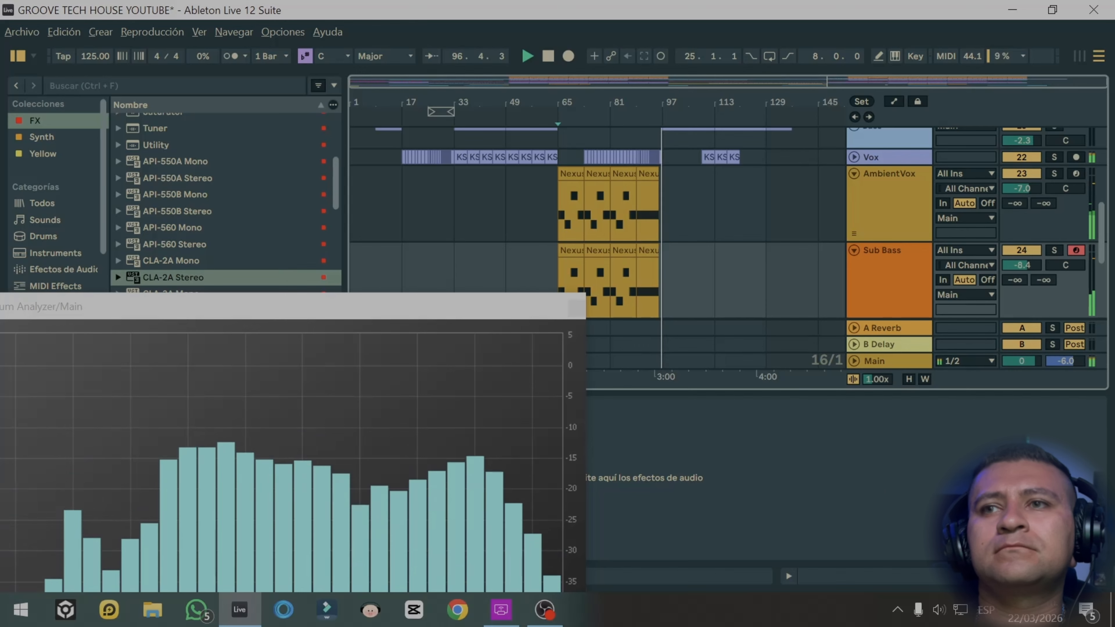
- Hide the device view and close the Spectrum Analyzer window to make room for the arrangement
left_click(1101, 579)
left_click_drag(503, 311, 564, 318)
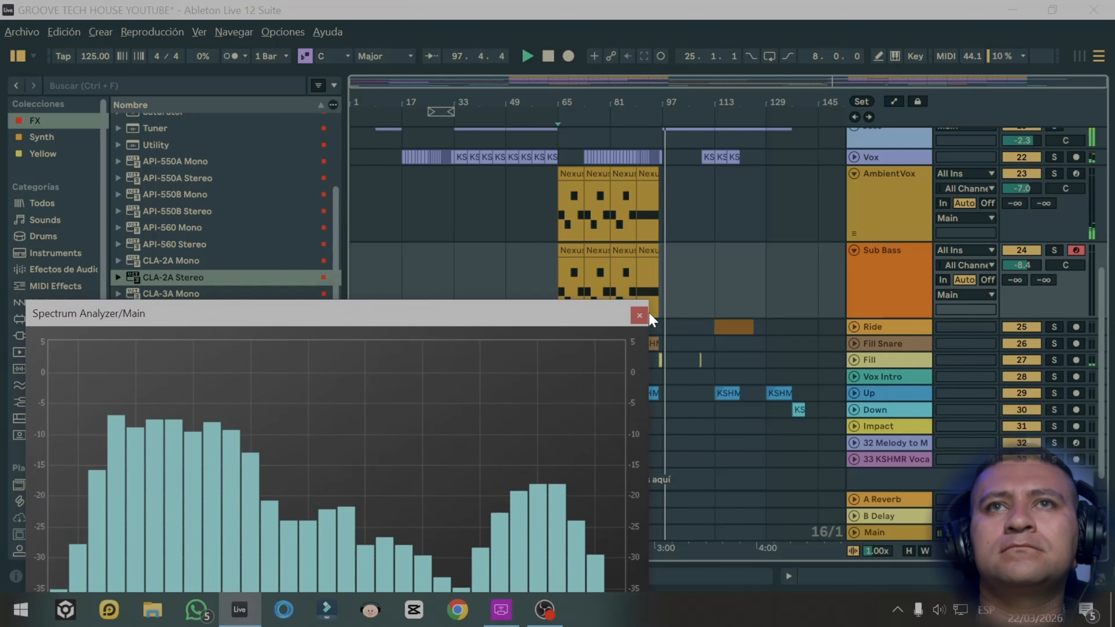
left_click(639, 315)
- Fold the Kick, AmbientVox and Sub Bass tracks in the arrangement
scroll(702, 303, "up", 5)
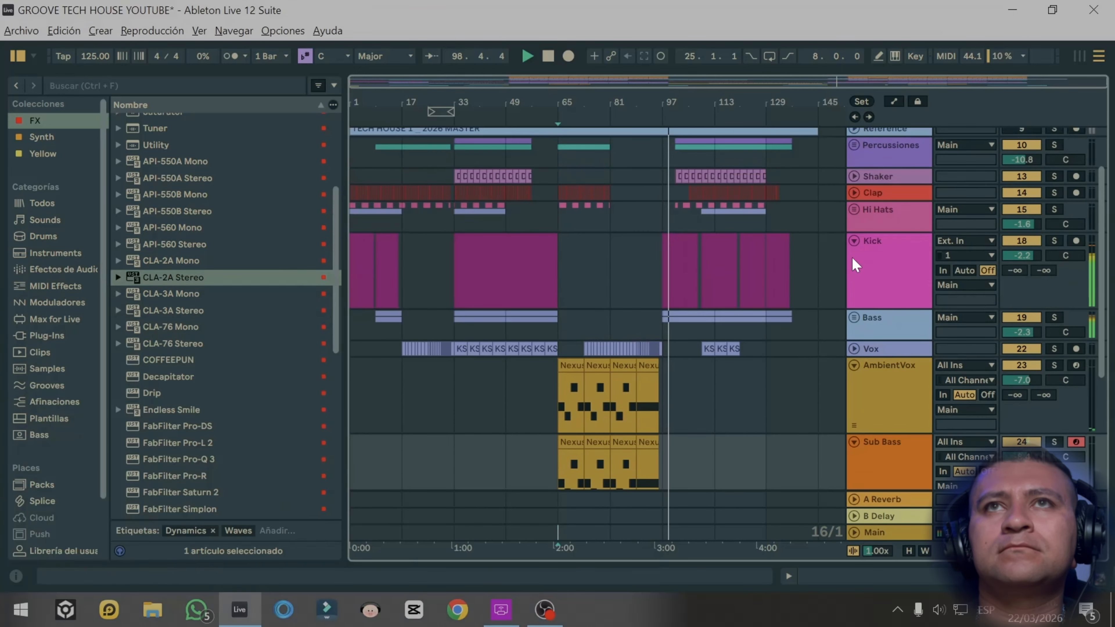
left_click(853, 241)
scroll(860, 293, "down", 1)
left_click(858, 296)
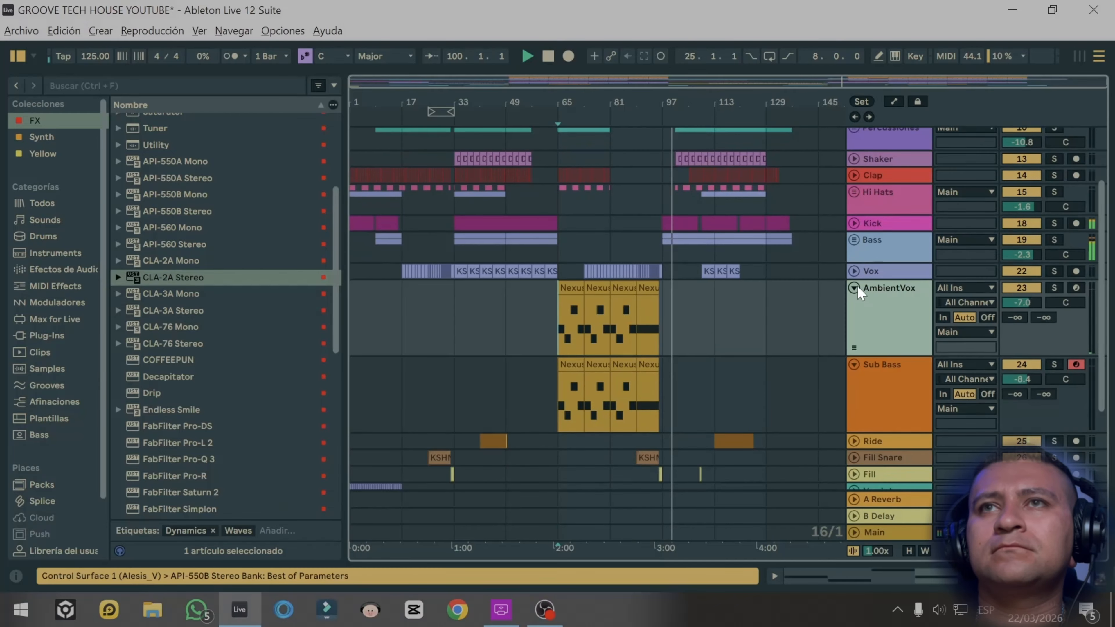
left_click(854, 288)
left_click(854, 309)
scroll(680, 200, "down", 1)
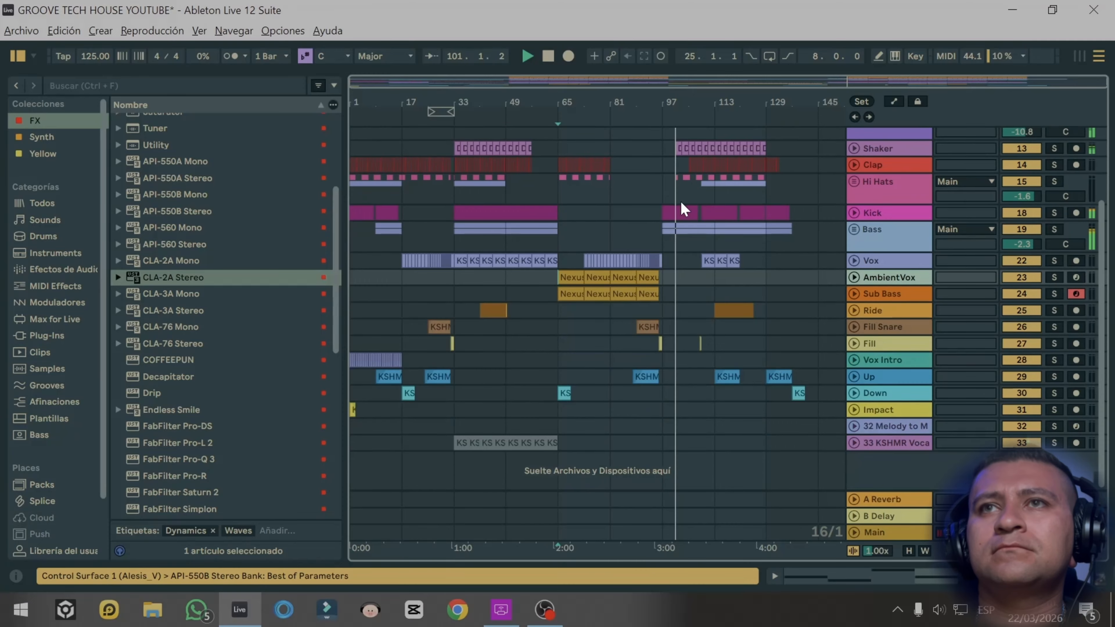
- Play the full mix from around bar 104 and inspect the fill leading into bar 109
left_click(684, 116)
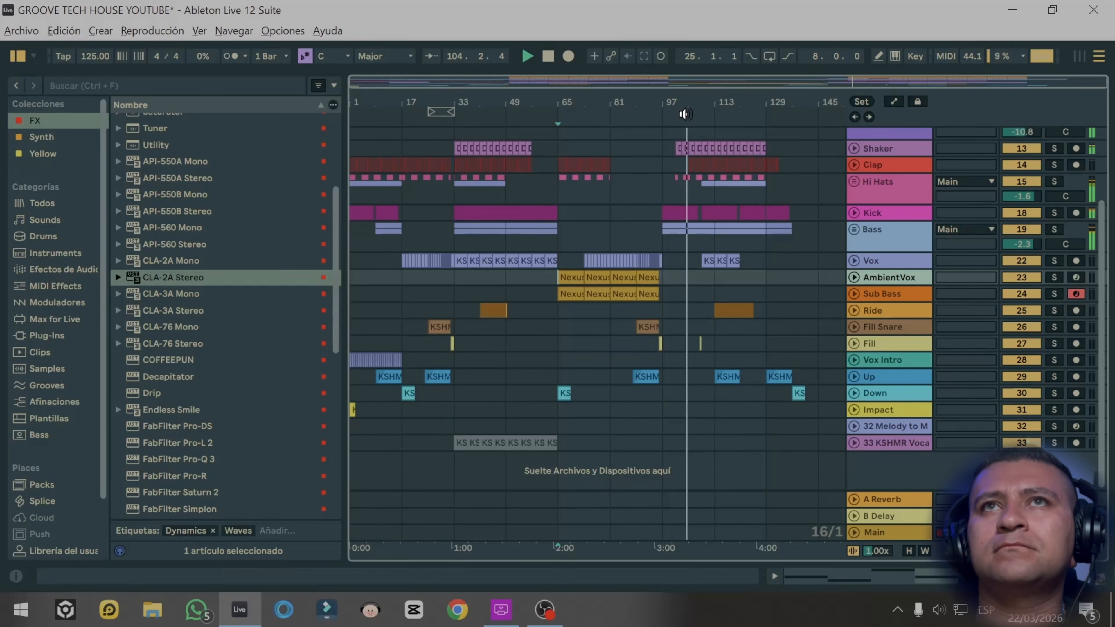
scroll(698, 149, "up", 5)
scroll(698, 149, "up", 3)
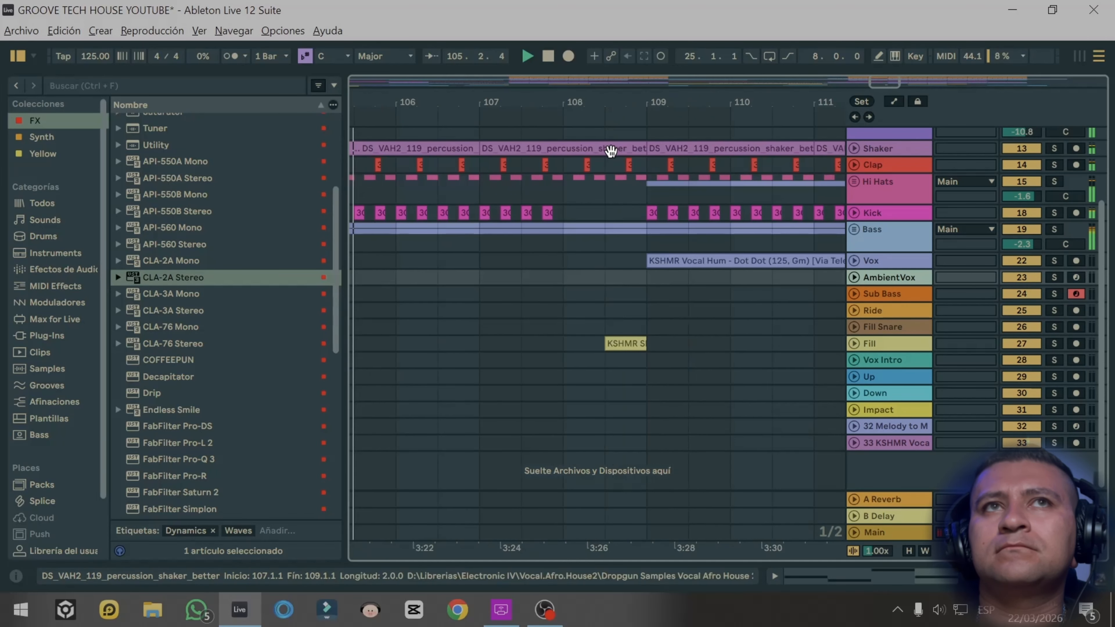
left_click(595, 115)
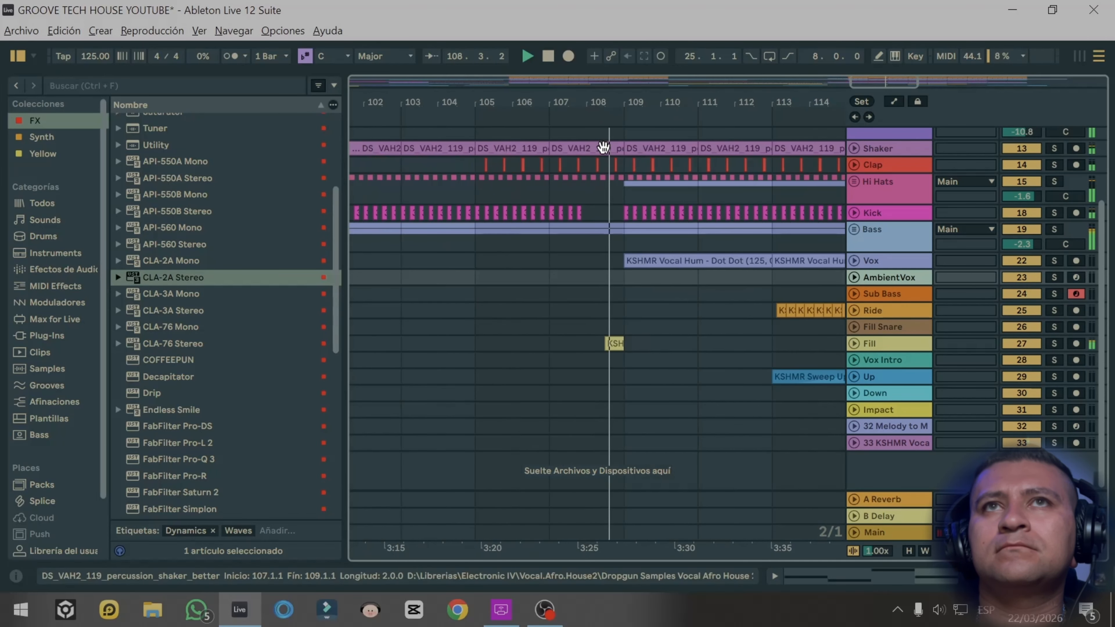
left_click_drag(908, 83, 907, 31)
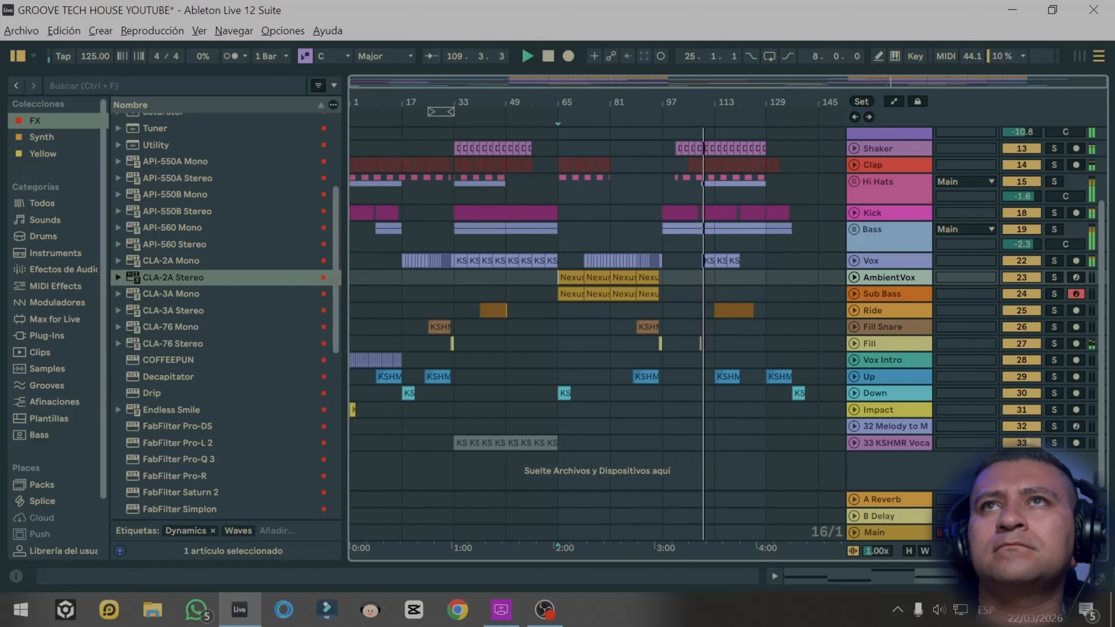
scroll(940, 278, "up", 4)
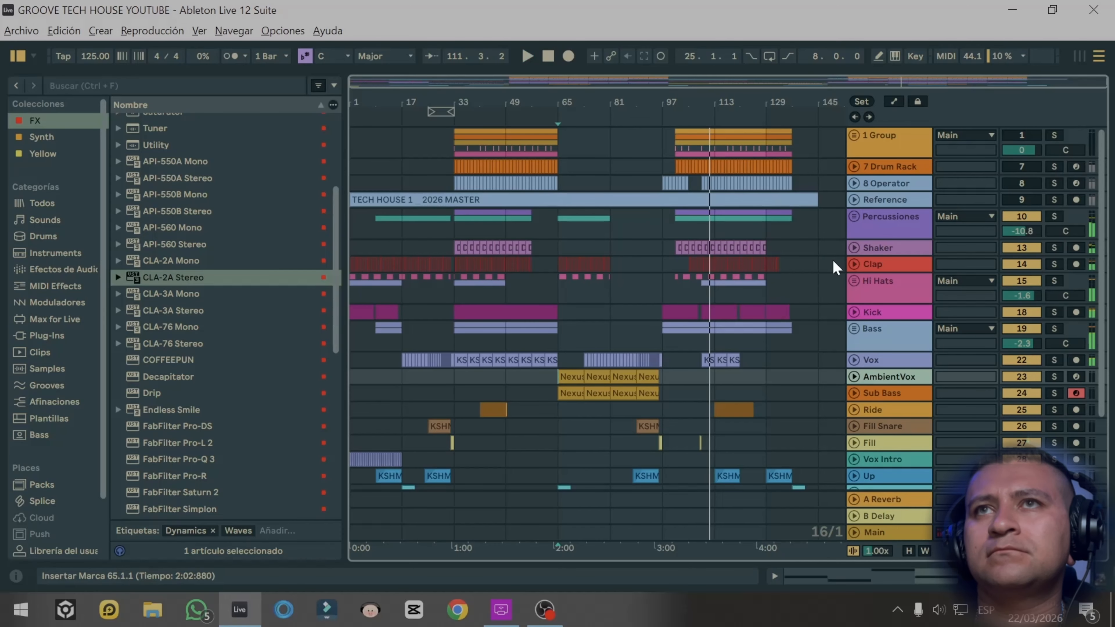
scroll(809, 289, "down", 1)
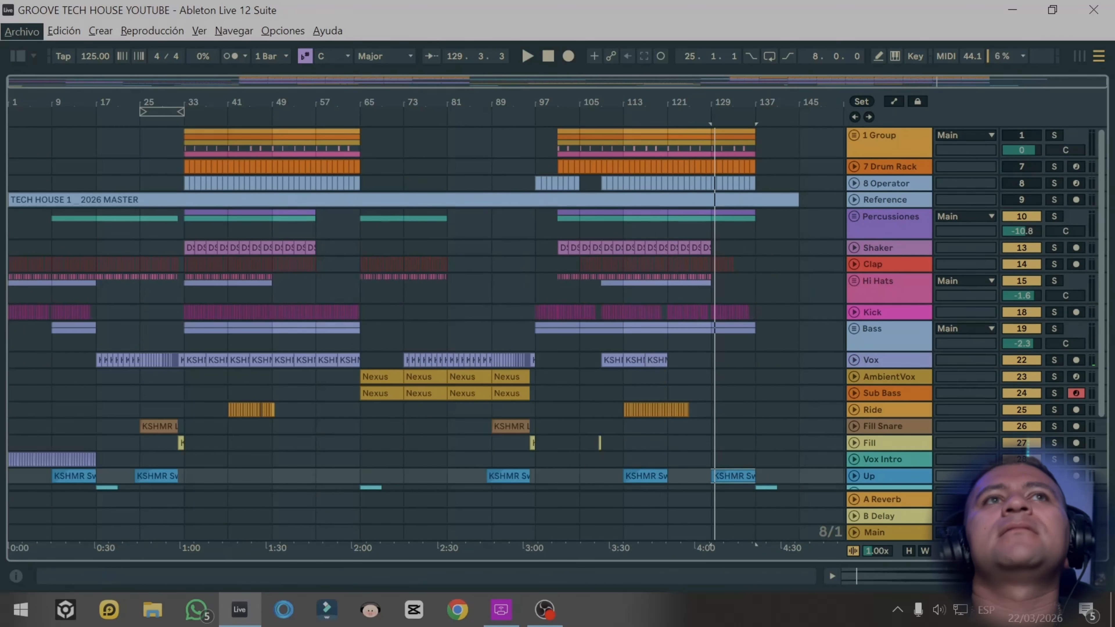
- Play the mix from around bar 109 and check the Main track's peak level in the mixer with the device view hidden
left_click_drag(237, 76, 237, 78)
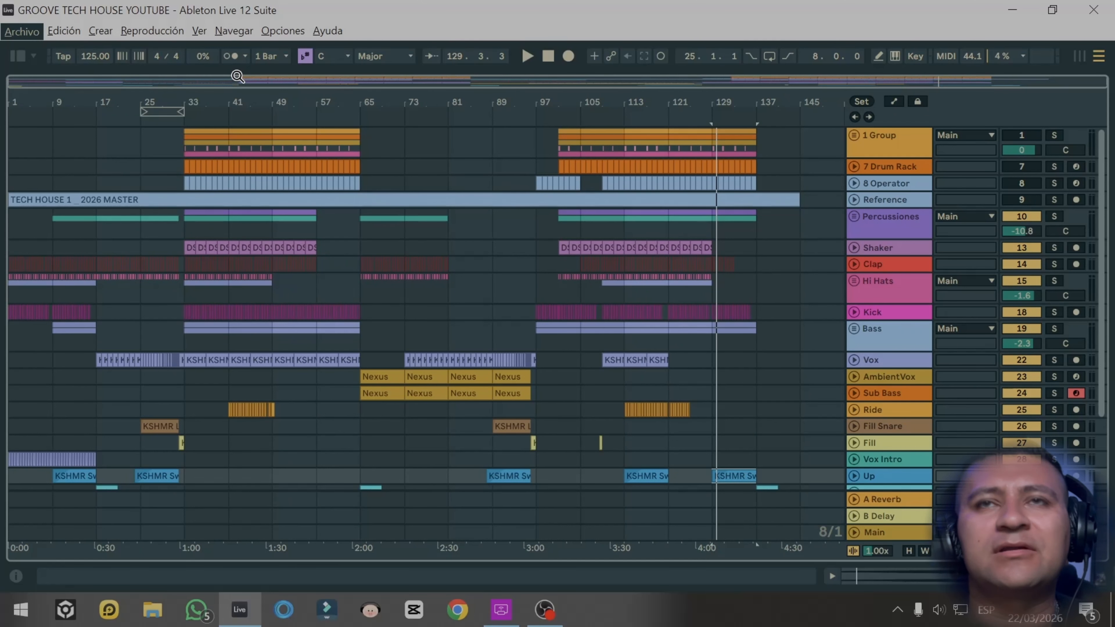
key("Home")
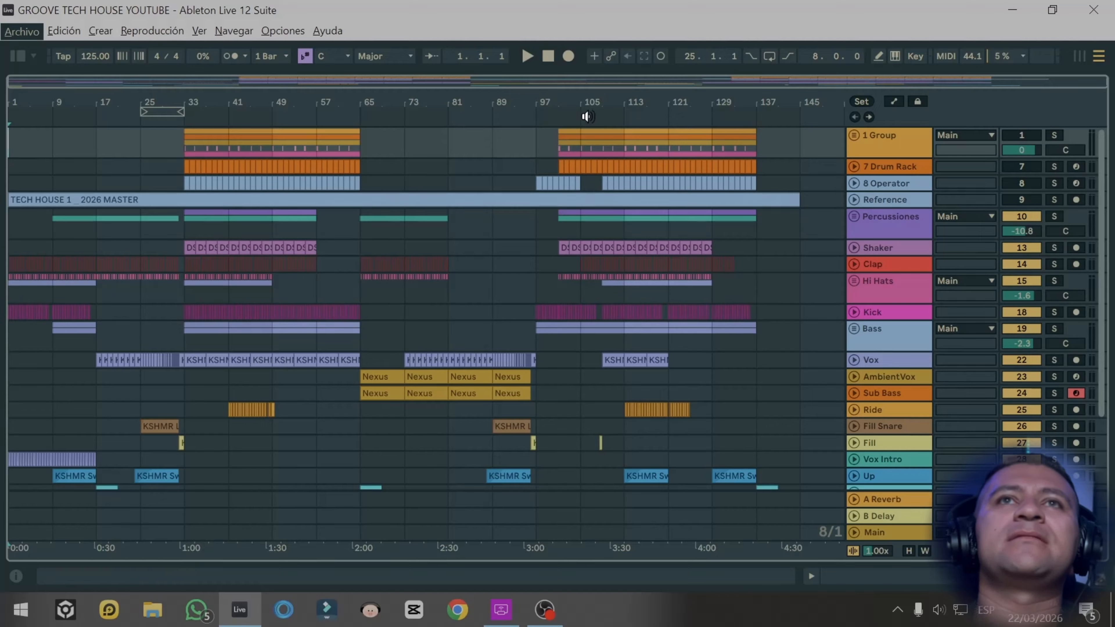
left_click(603, 117)
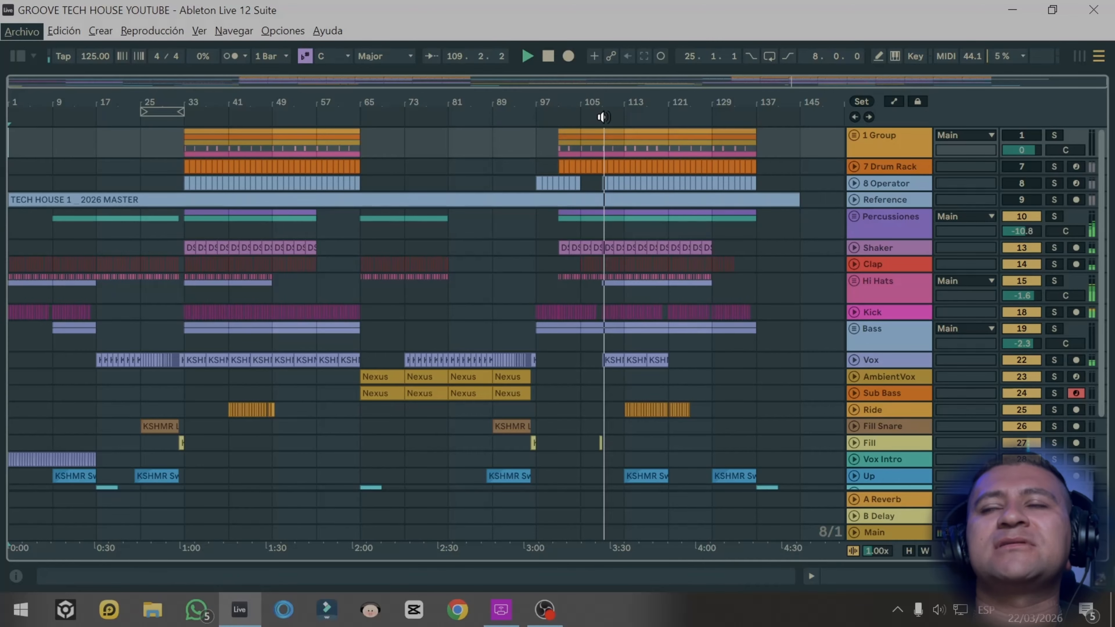
key("Tab")
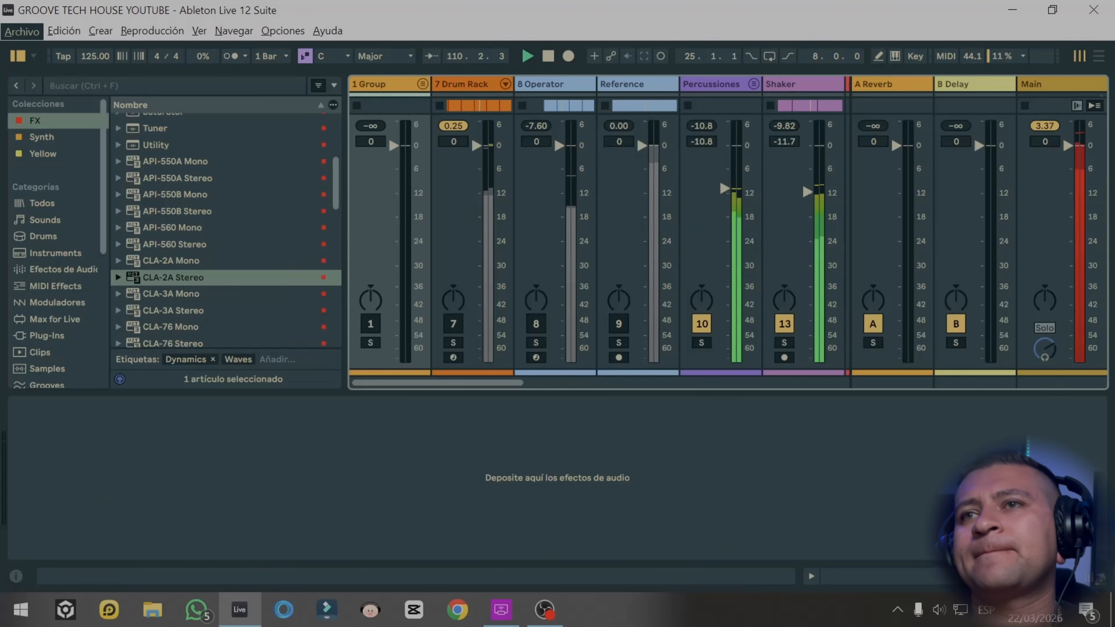
left_click(950, 576)
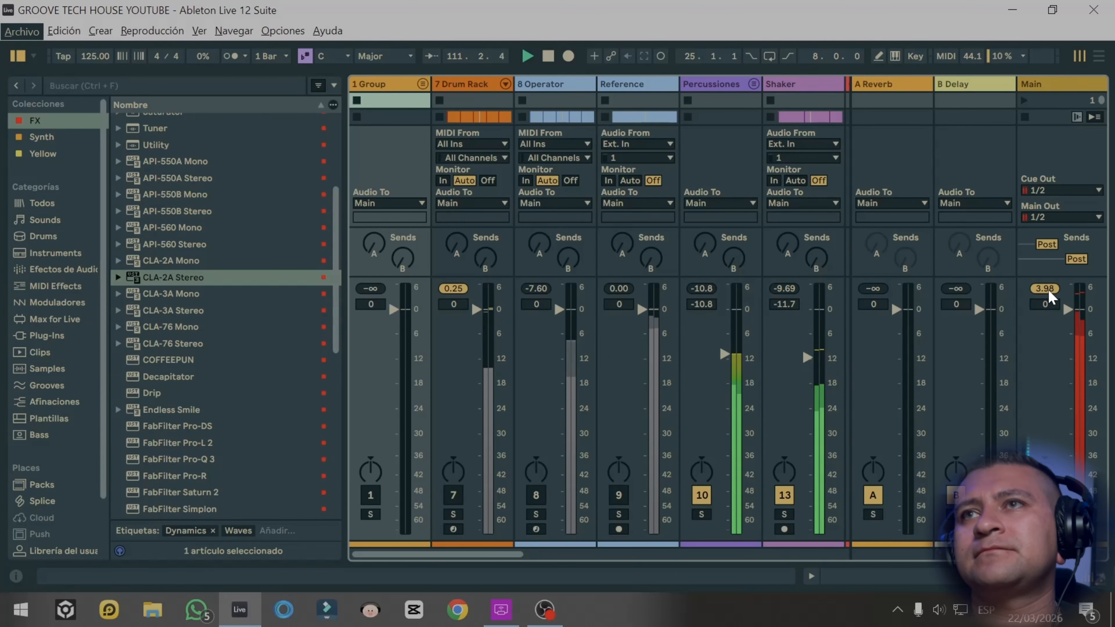
key("space")
key("Tab")
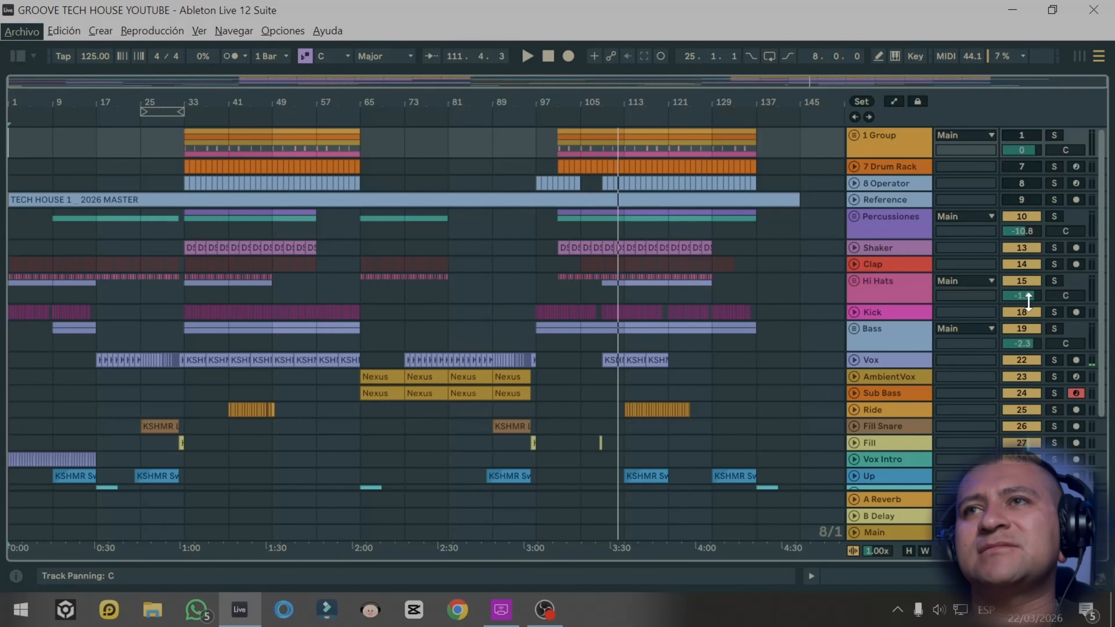
- Review the mixer channels across to the Main peak level and hide the browser in the mixer view
left_click(626, 230)
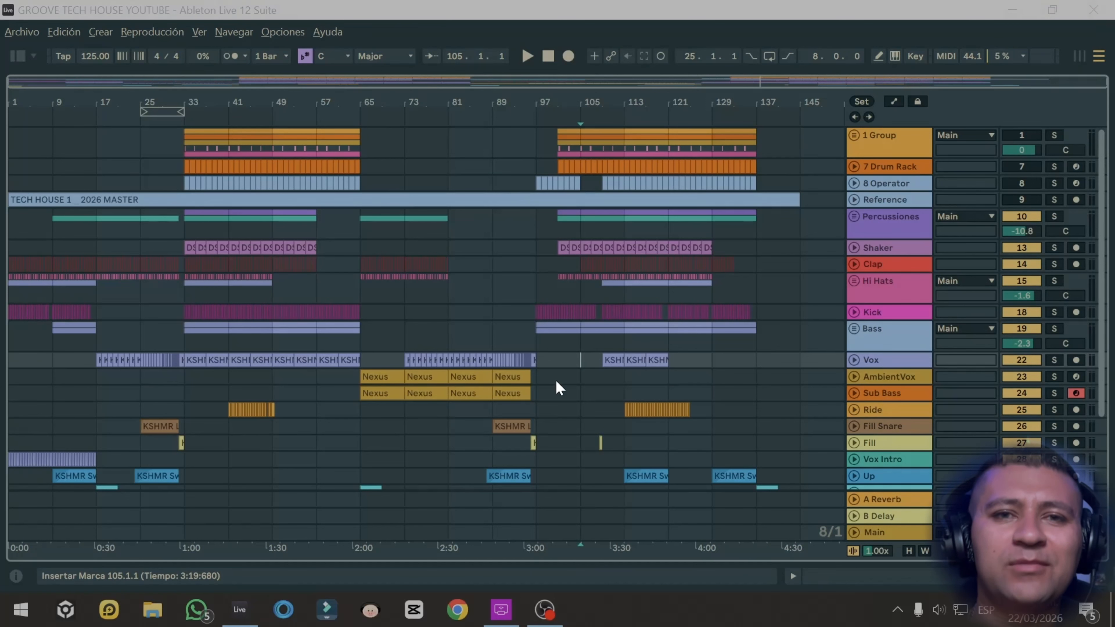
left_click(439, 459)
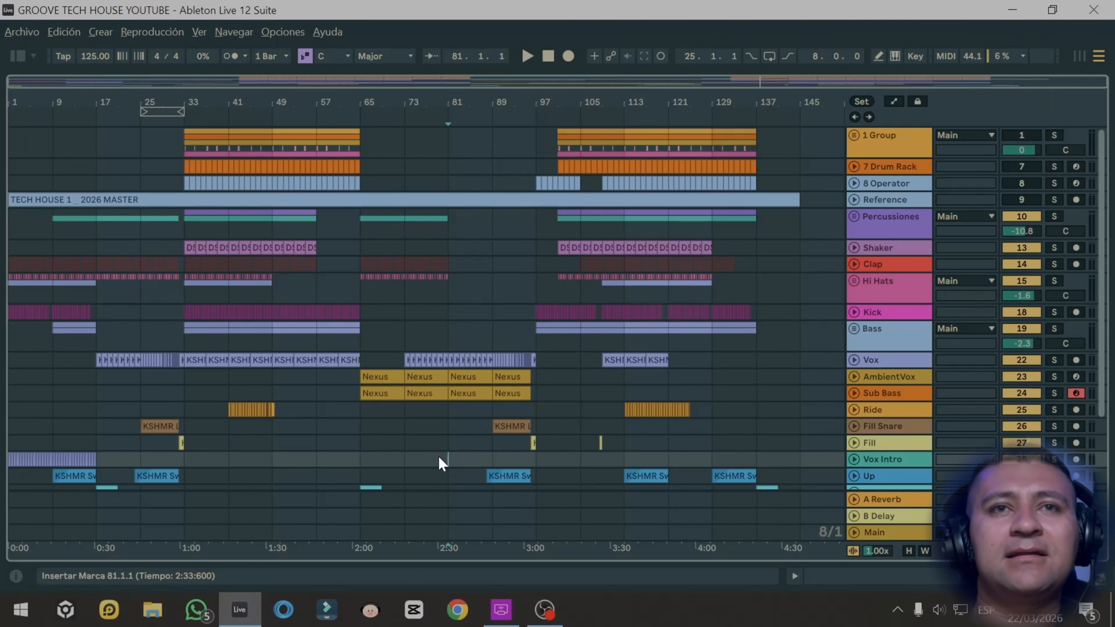
key("Tab")
scroll(532, 553, "left", 1)
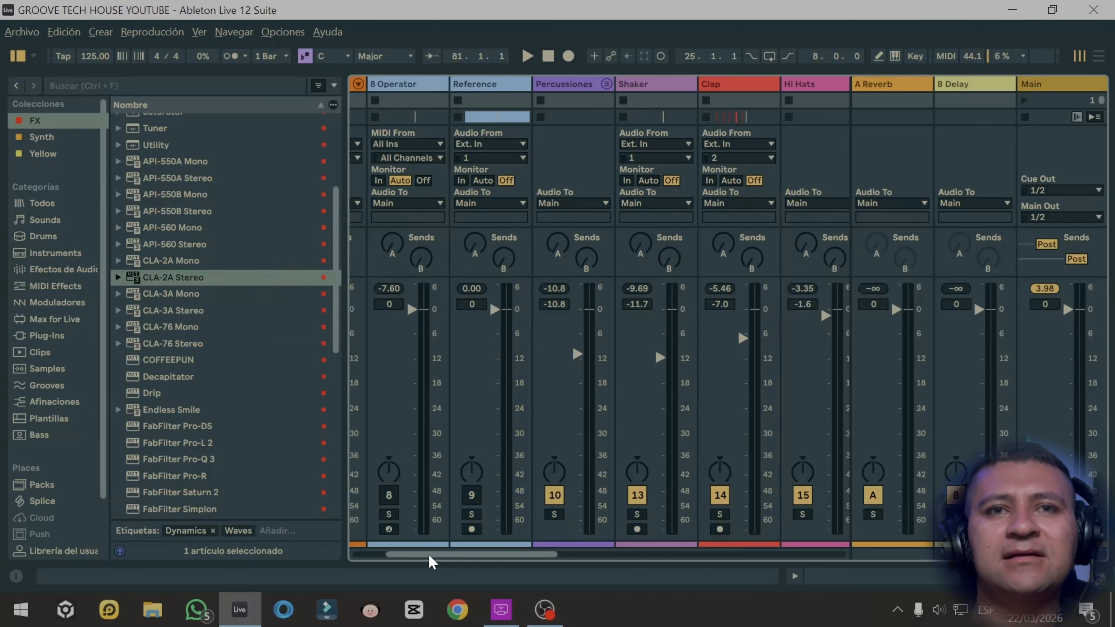
scroll(432, 561, "right", 5)
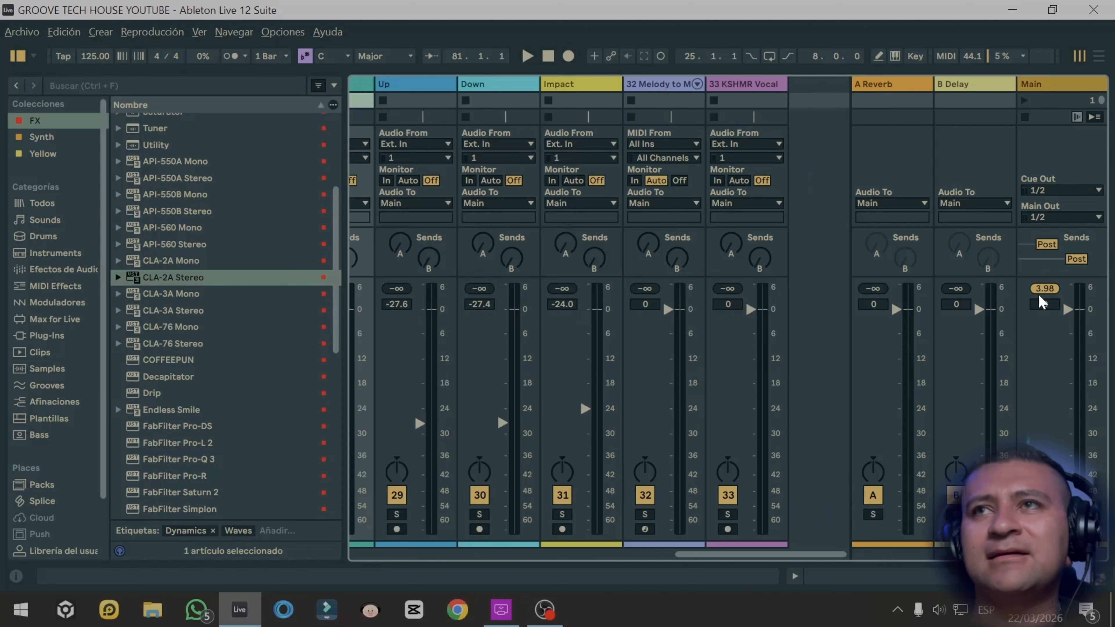
left_click(19, 55)
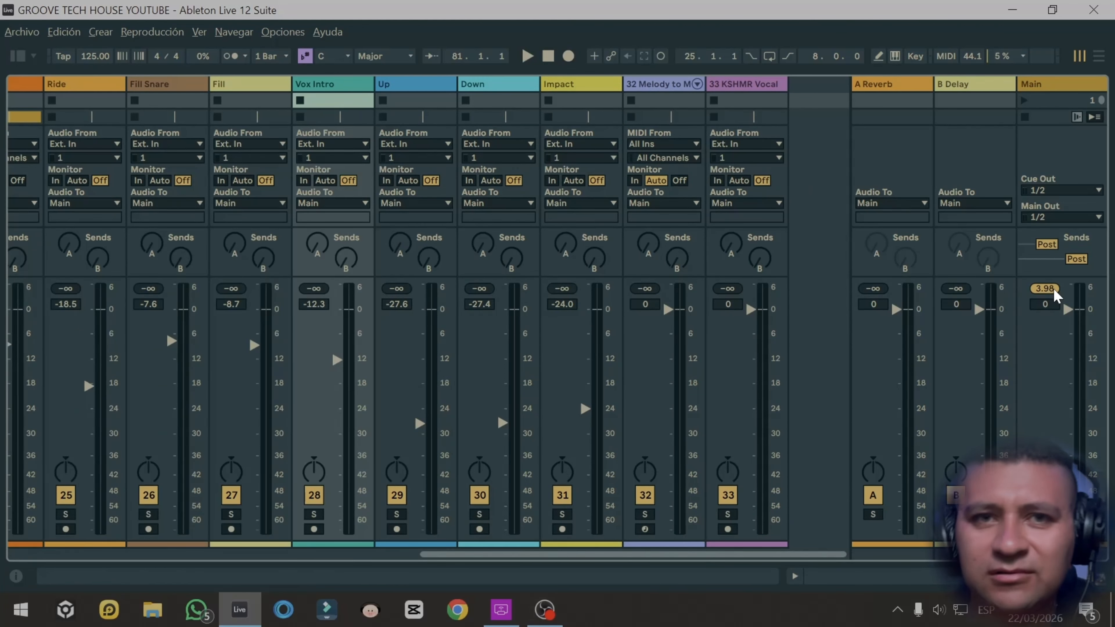
key("Tab")
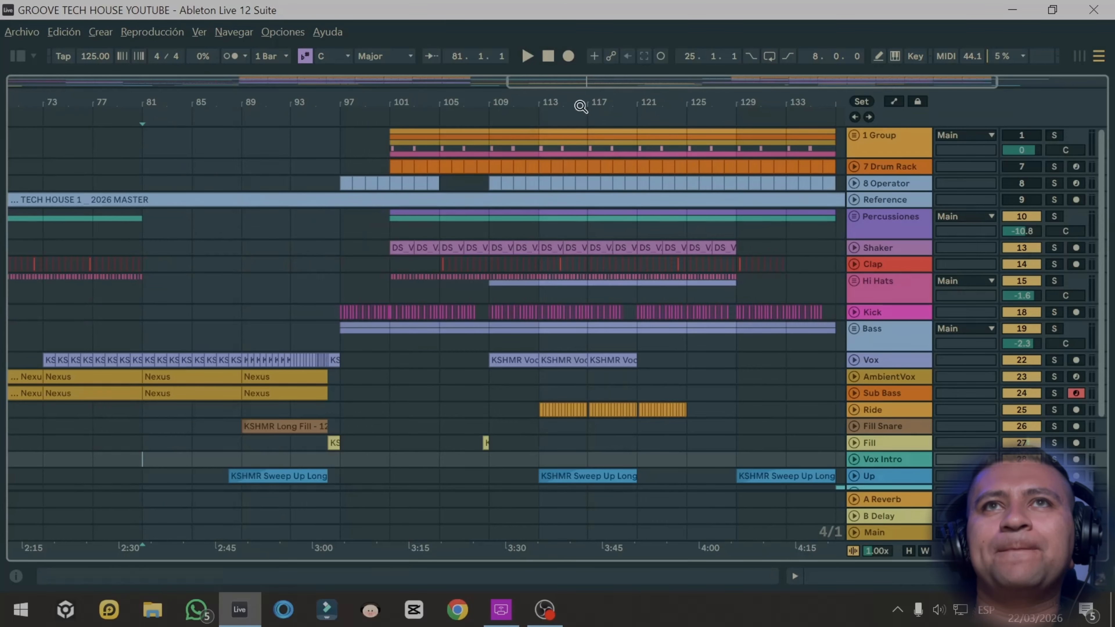
- Move the eight-bar loop range in the arrangement to start at bar 113
left_click_drag(543, 82, 88, 82)
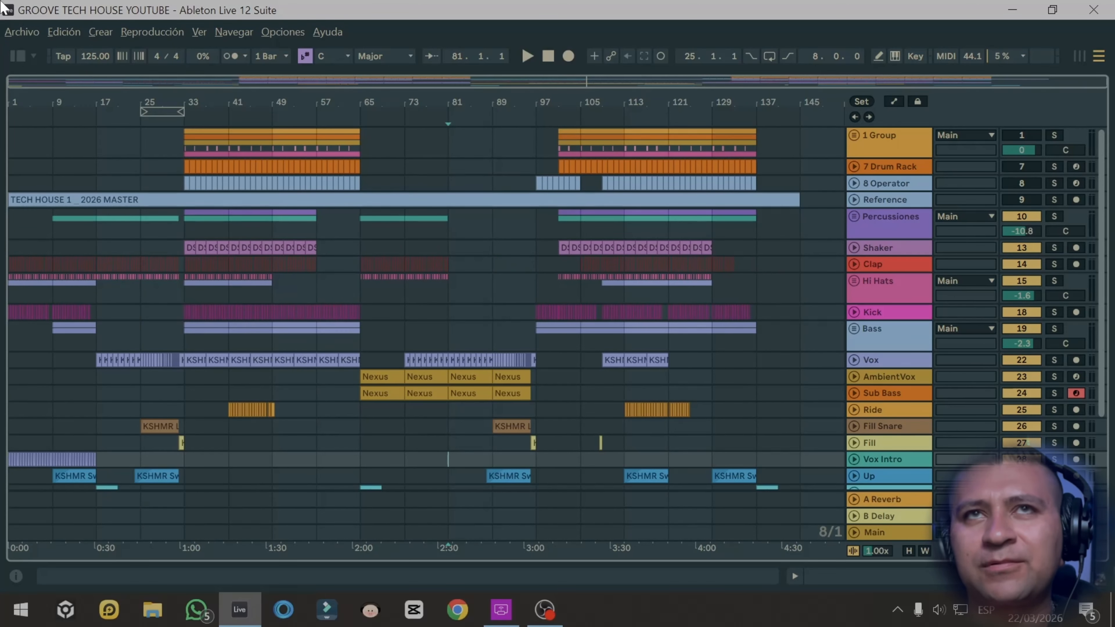
left_click_drag(154, 110, 662, 109)
scroll(671, 120, "up", 5)
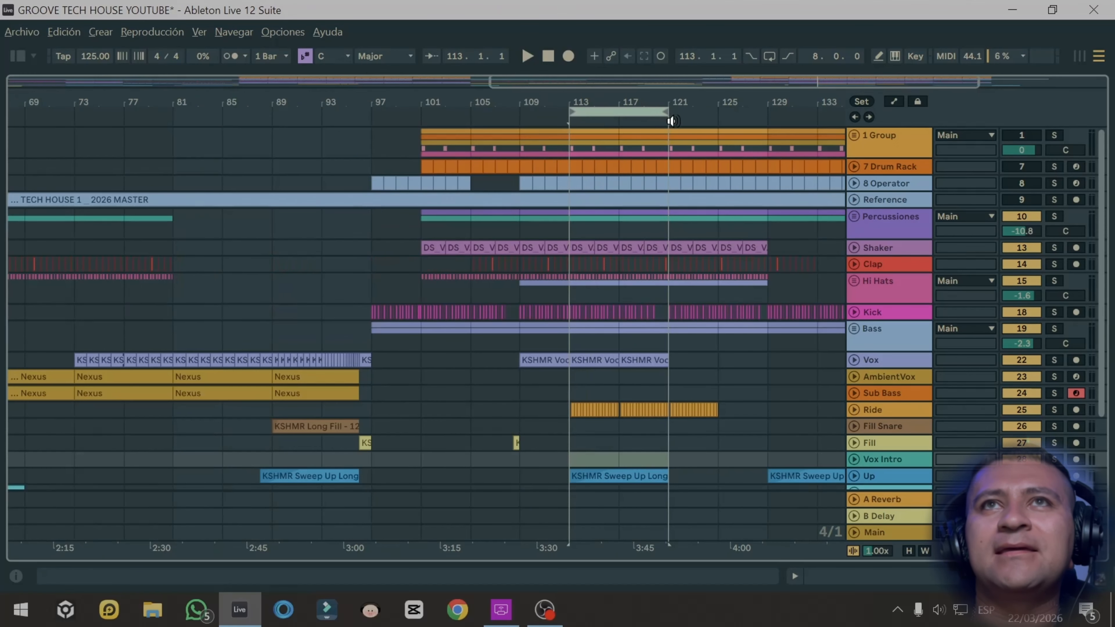
scroll(671, 121, "down", 3)
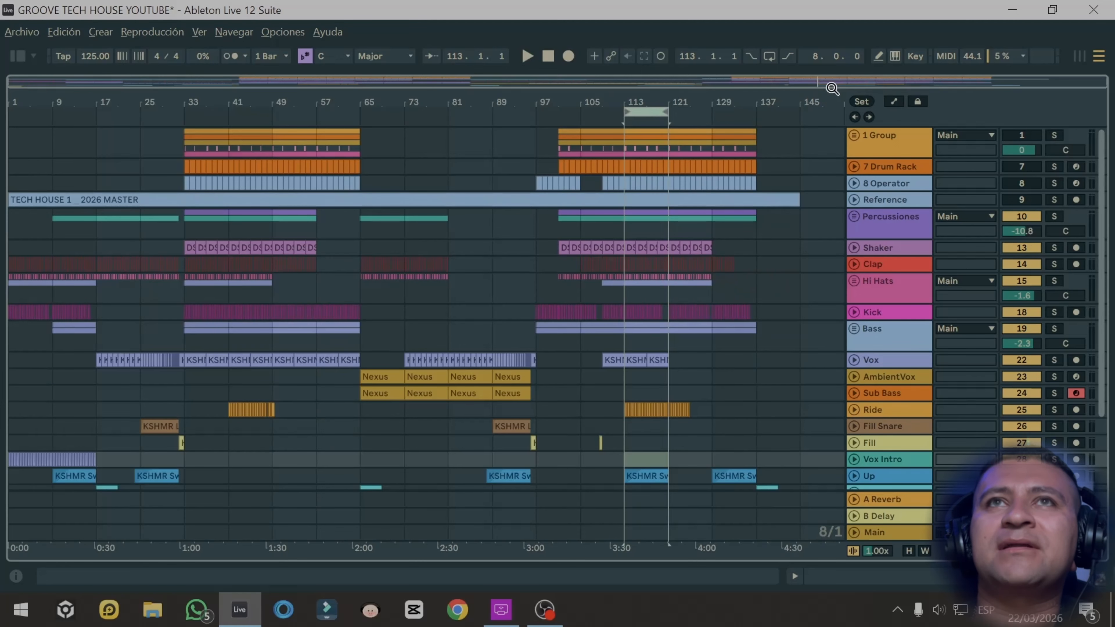
left_click_drag(867, 80, 773, 120)
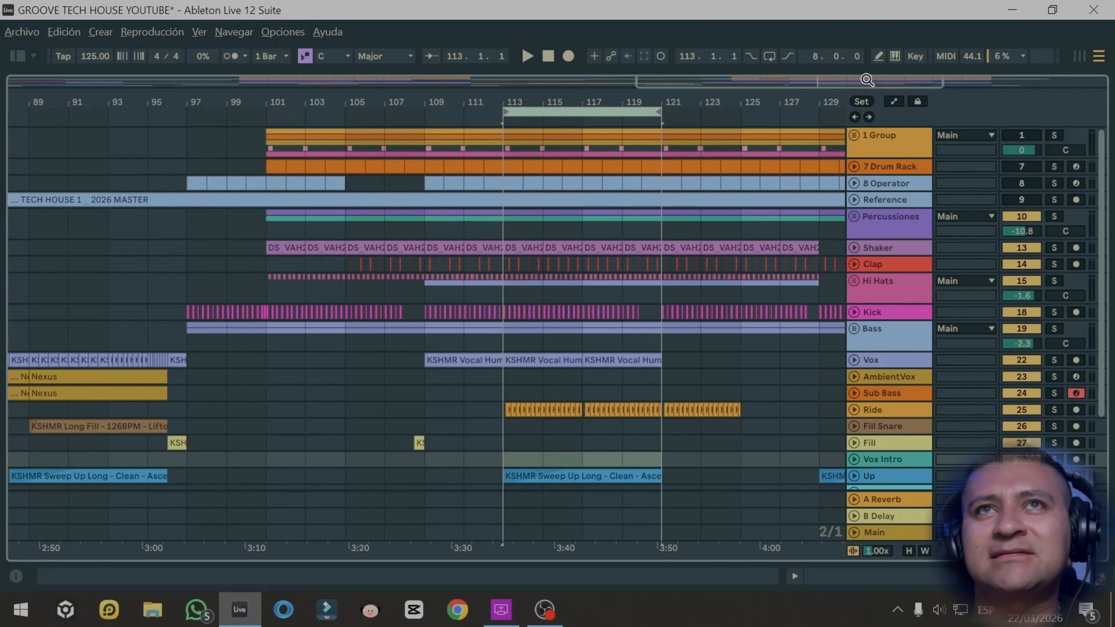
- Play the section from bar 113 briefly and check the Main track's peak level in the mixer
left_click(542, 114)
key("space")
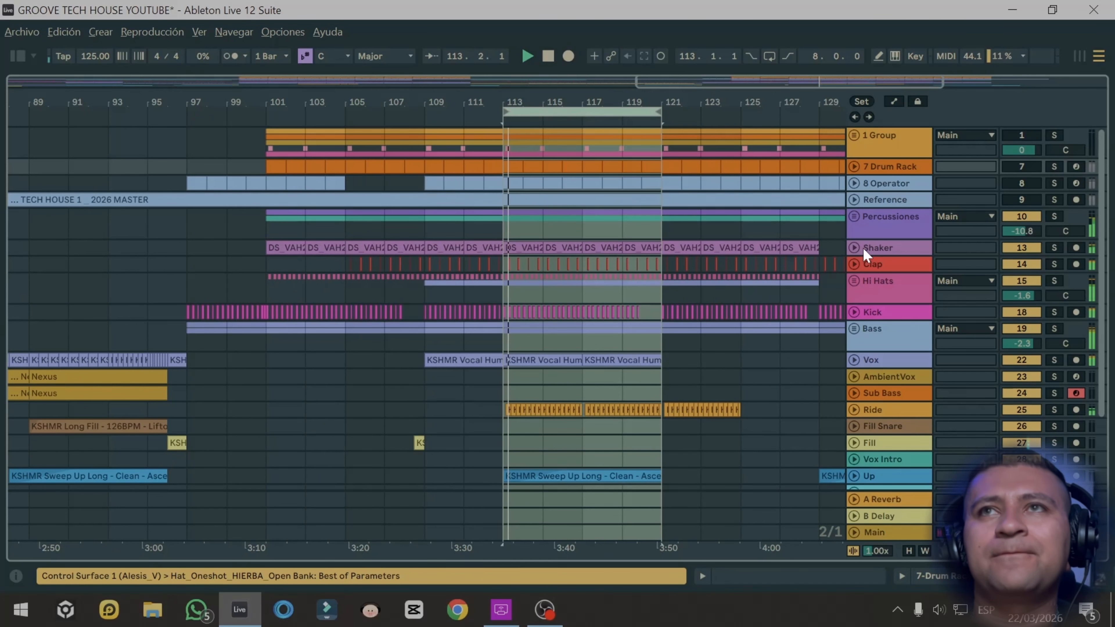
key("Tab")
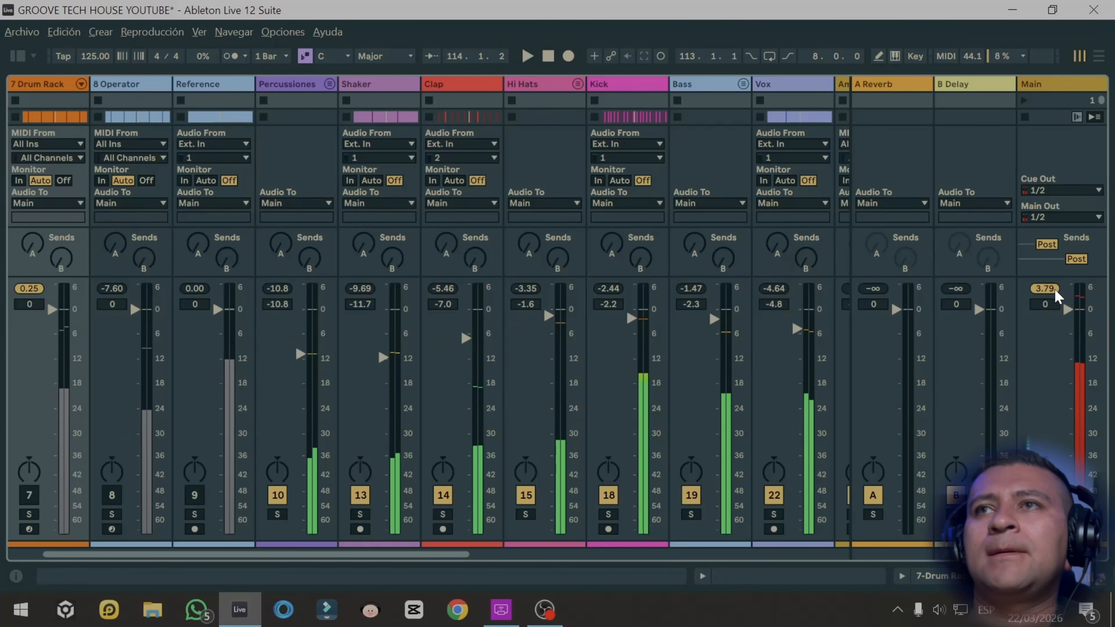
key("space")
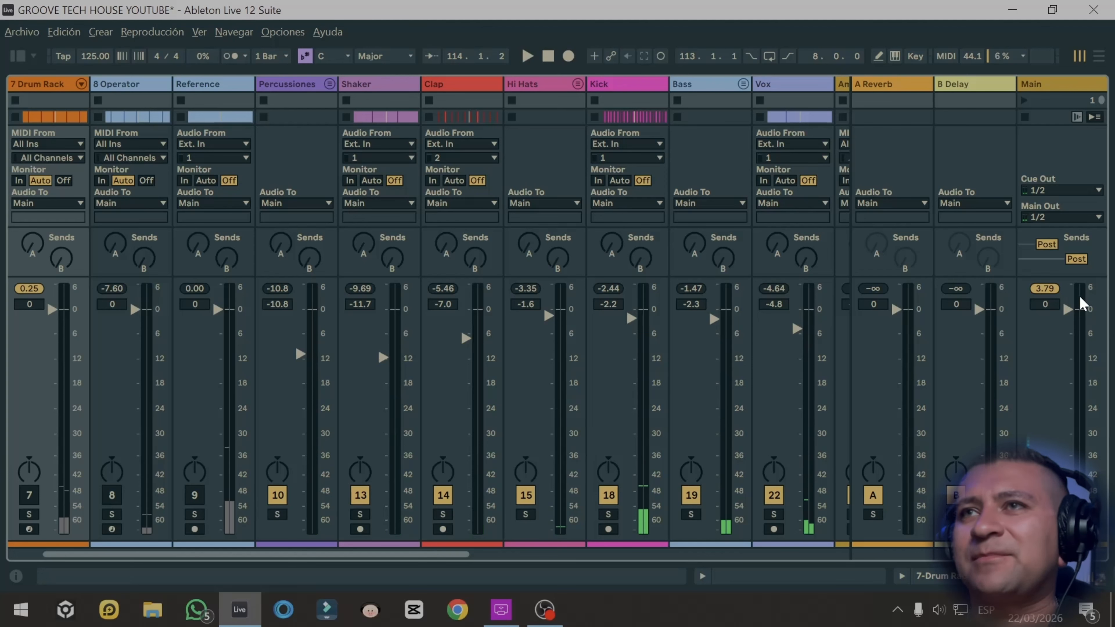
- Select all mixer tracks from Percussiones through 33 KSHMR Vocal
left_click_drag(304, 553, 137, 553)
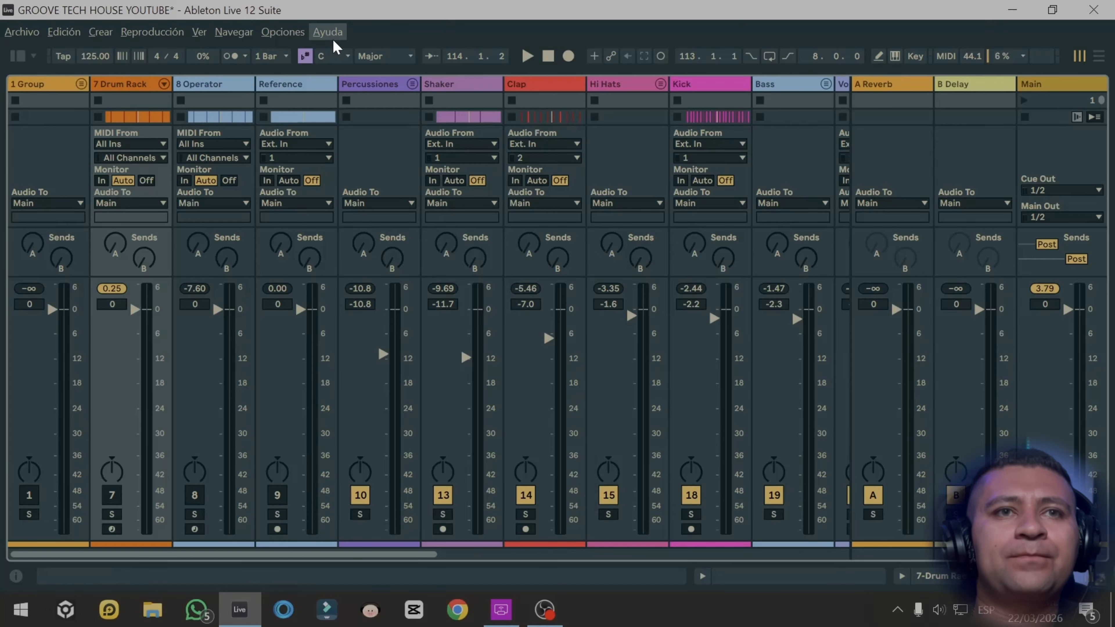
left_click(365, 85)
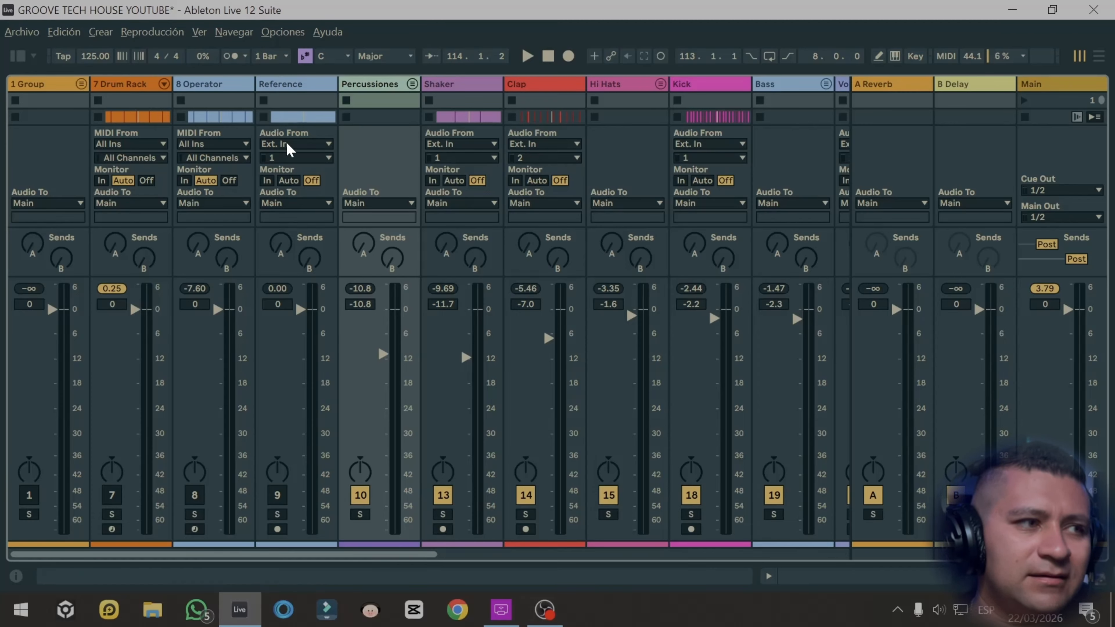
left_click_drag(368, 560, 200, 558)
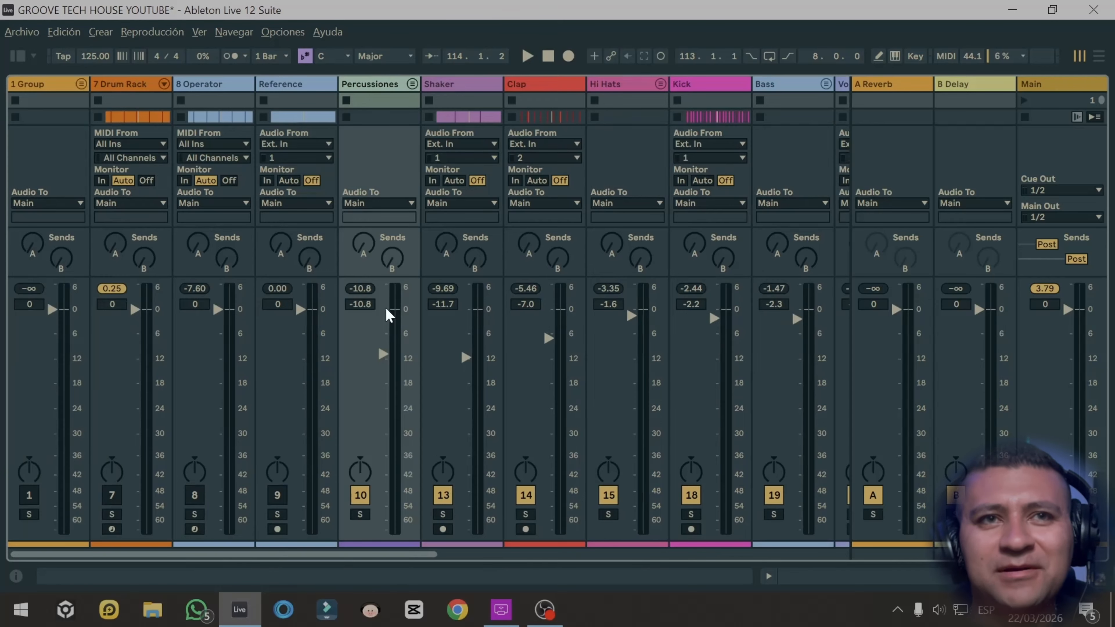
left_click_drag(366, 552, 776, 554)
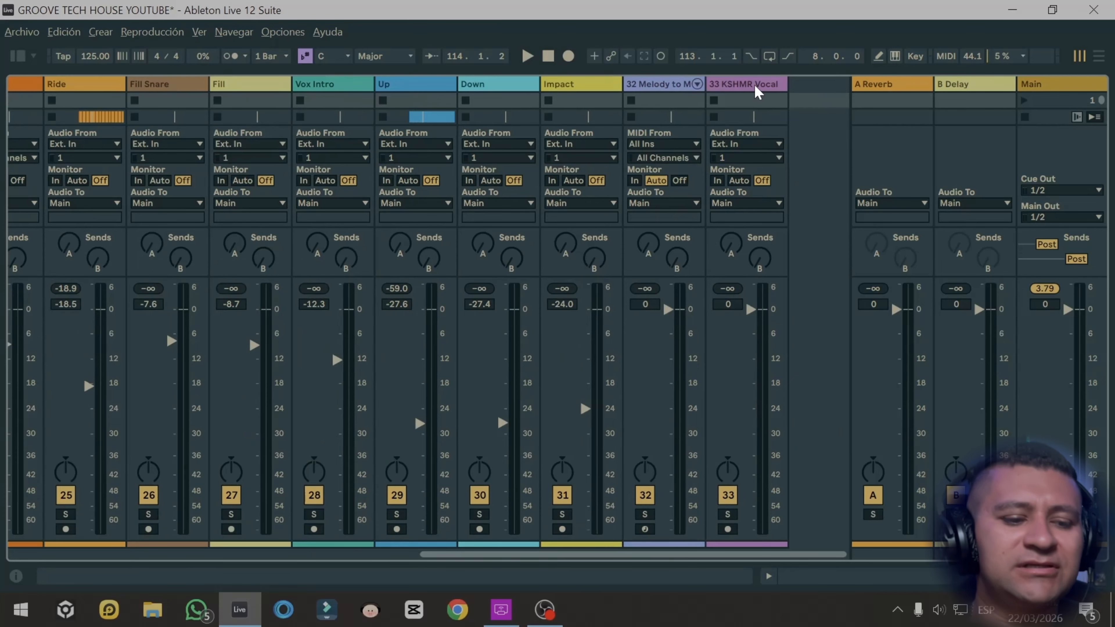
left_click(756, 85)
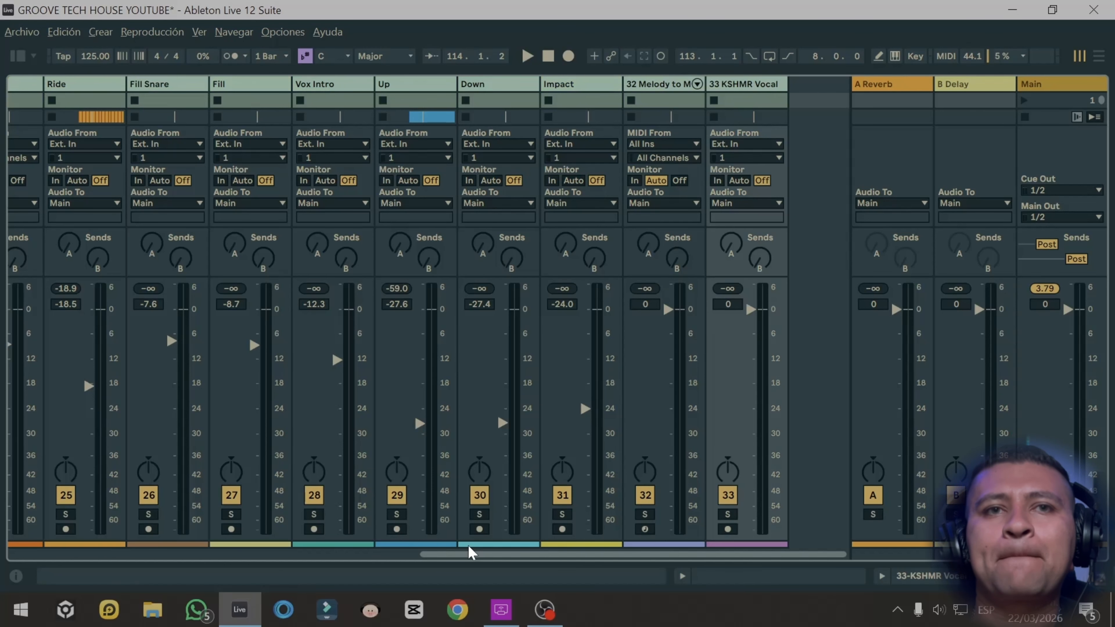
left_click_drag(471, 552, 57, 573)
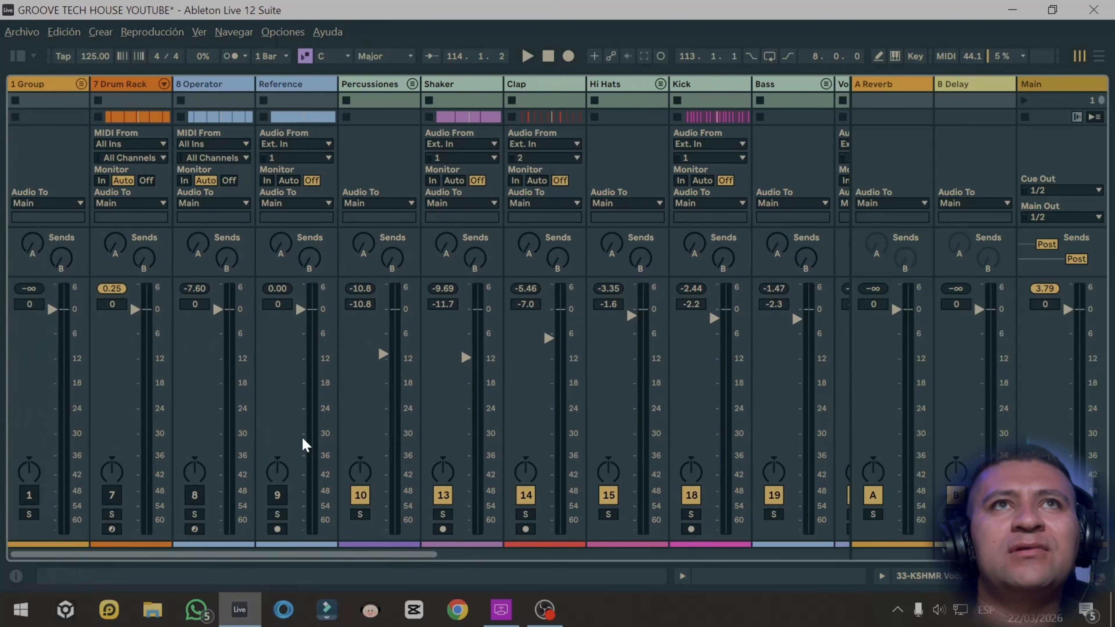
- Lower the selected tracks' volumes together, bringing Percussiones to -15.0 dB, then reset the Main peak reading and replay the section
mouse_move(379, 360)
left_mouse_down()
mouse_move(379, 426)
mouse_move(379, 366)
left_mouse_up()
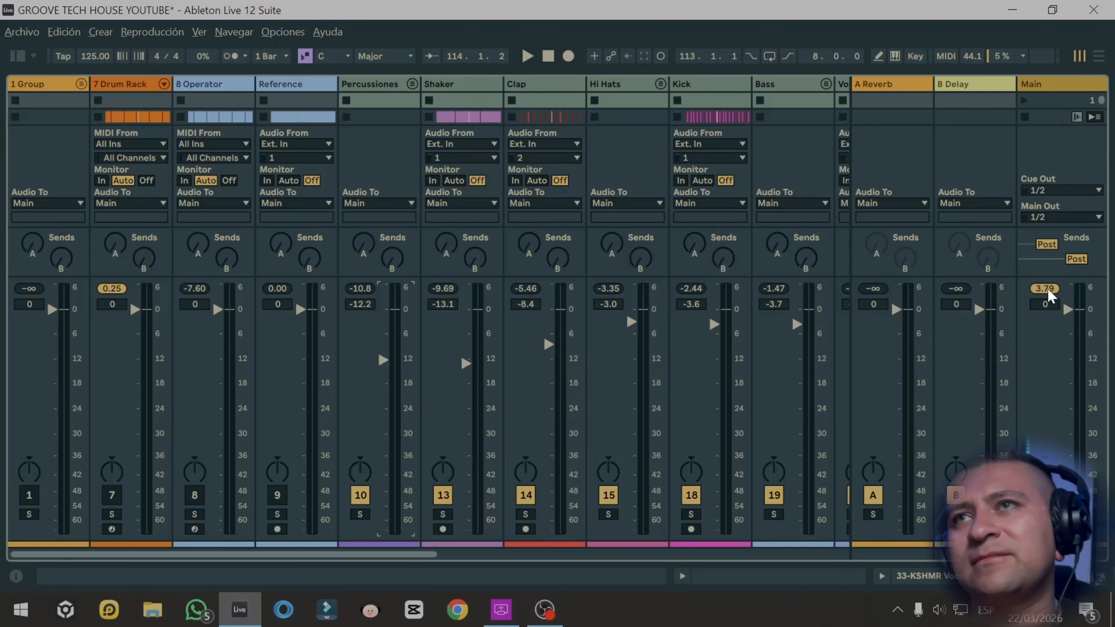
key("space")
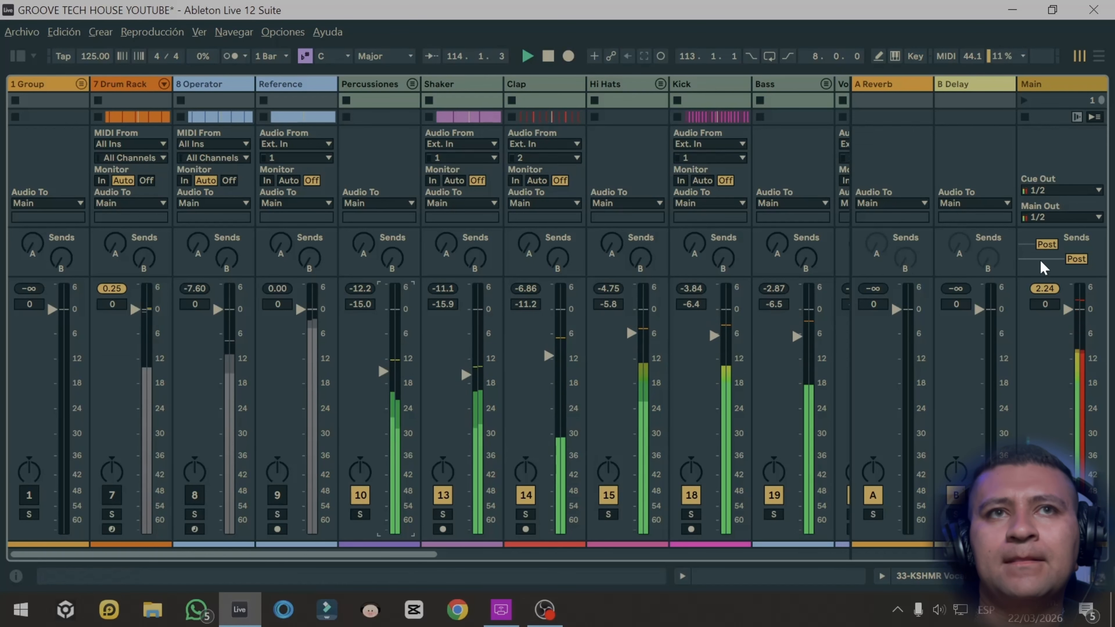
key("space")
left_click(1045, 288)
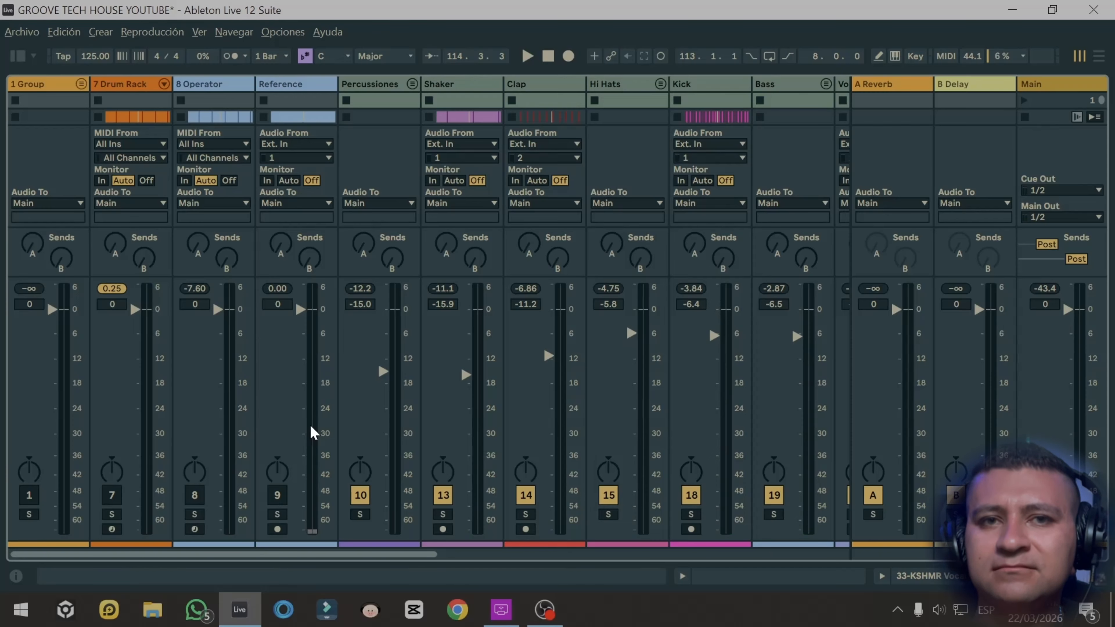
key("space")
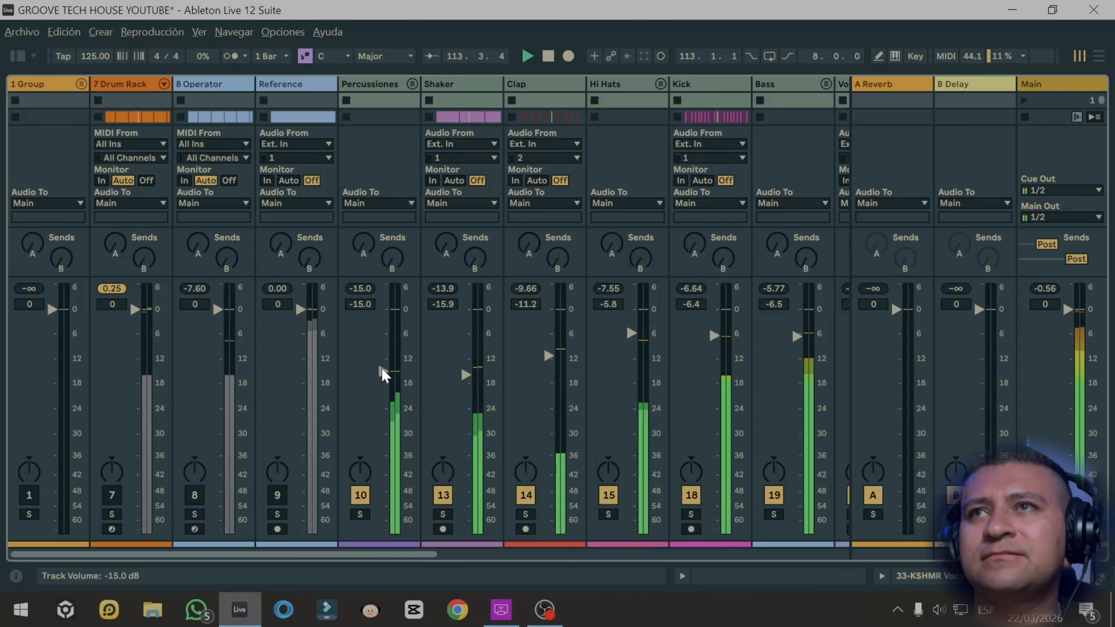
- Reset the Main track's peak reading and replay the looped section from bar 113 to recheck the level
left_click(1047, 290)
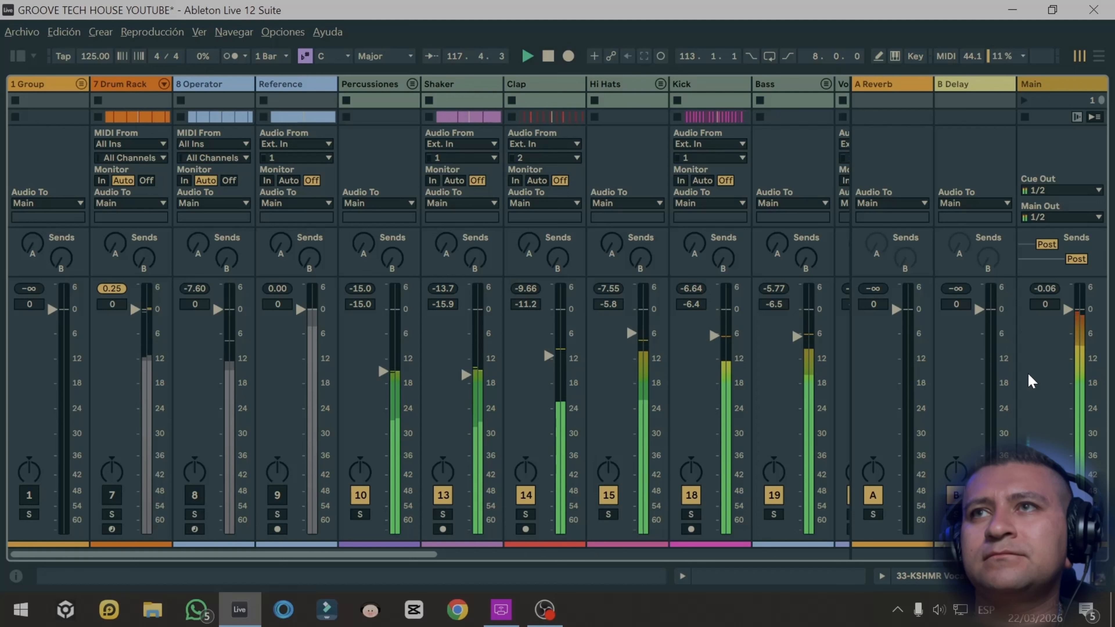
key("space")
key("space")
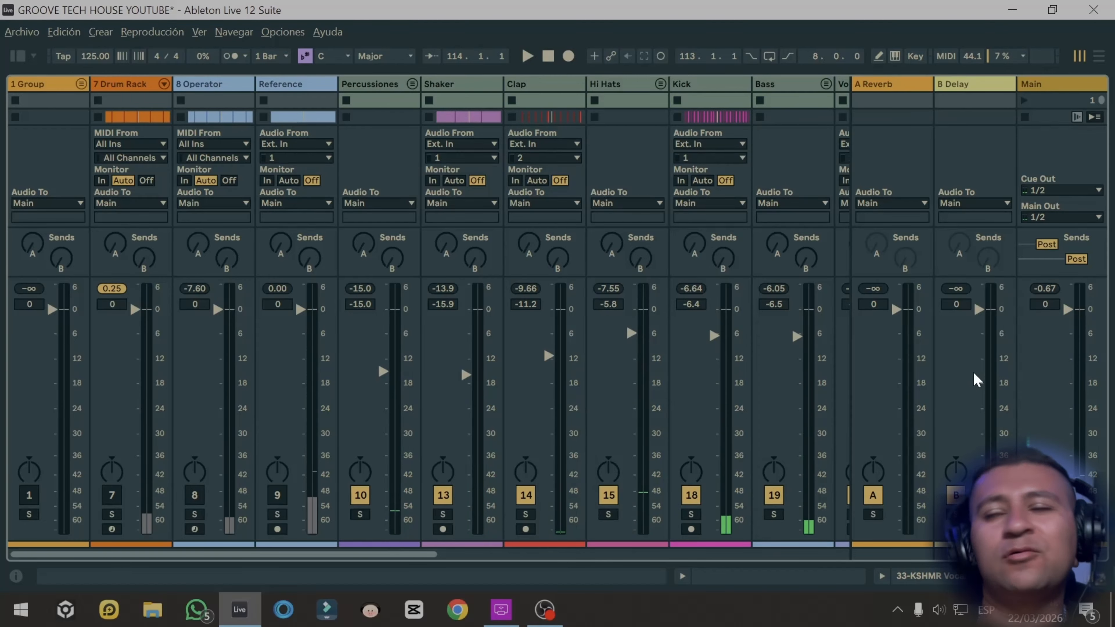
- Clear the multi-track selection in the mixer by selecting only the Shaker track
left_click_drag(311, 555, 212, 441)
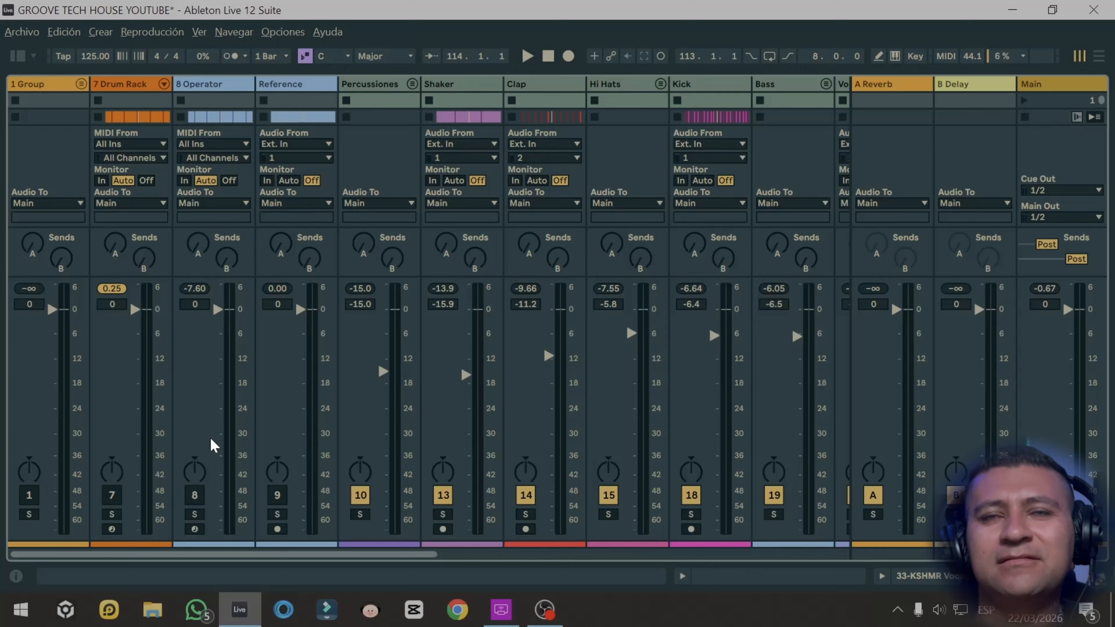
left_click(365, 88)
left_click(456, 88)
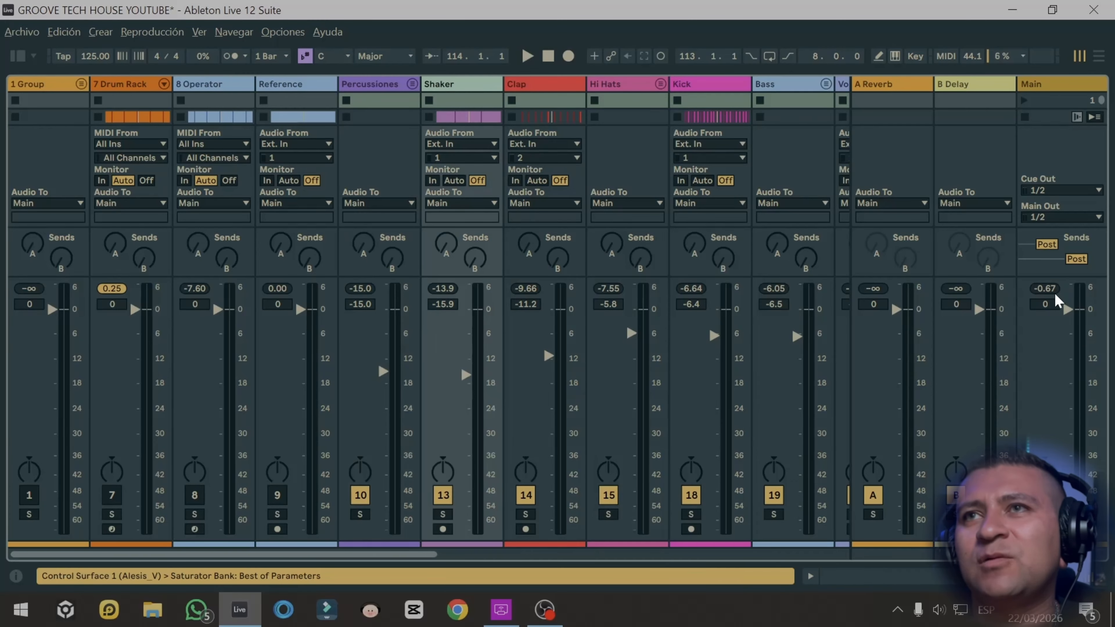
- Play the arrangement from around bar 31 and around bar 119, and check the Main track's peak level in the mixer
key("Tab")
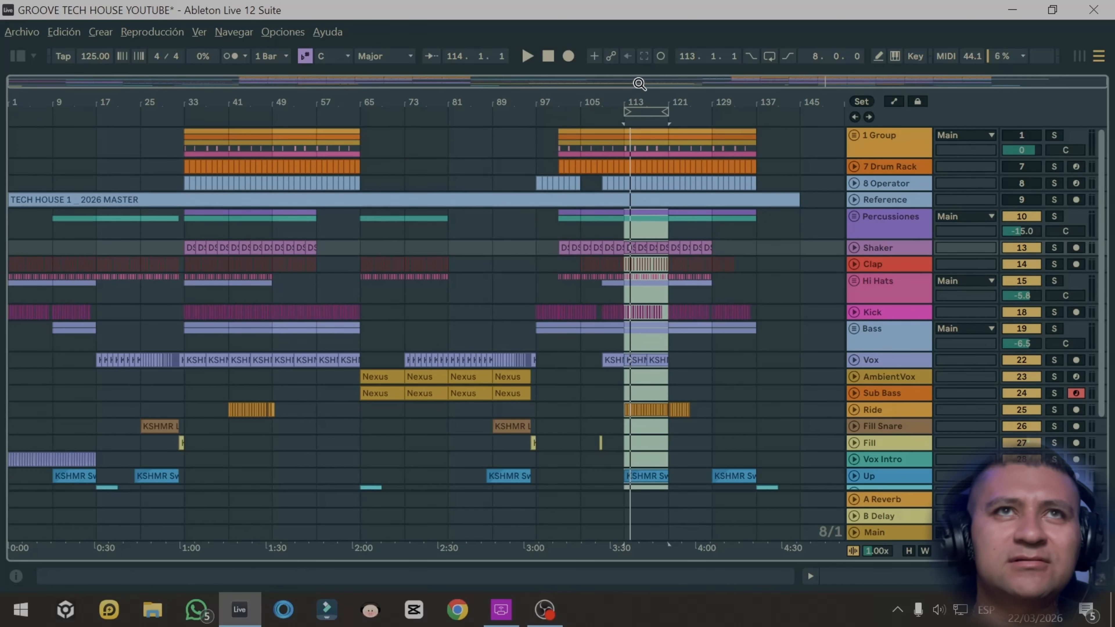
left_click(552, 58)
left_click(175, 112)
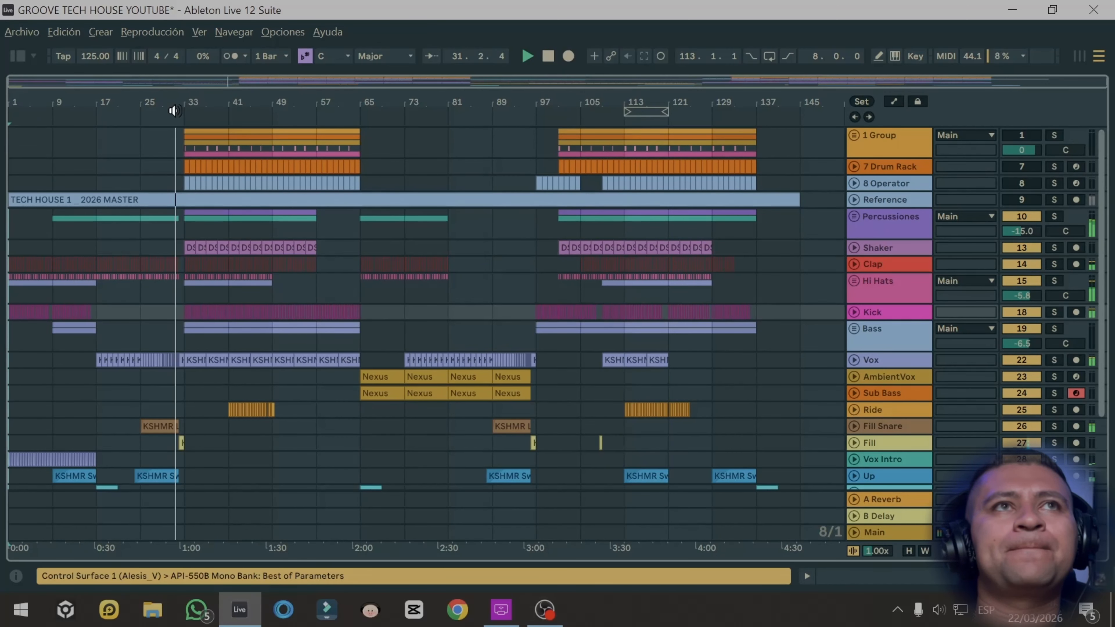
left_click_drag(193, 114, 769, 122)
left_click(661, 119)
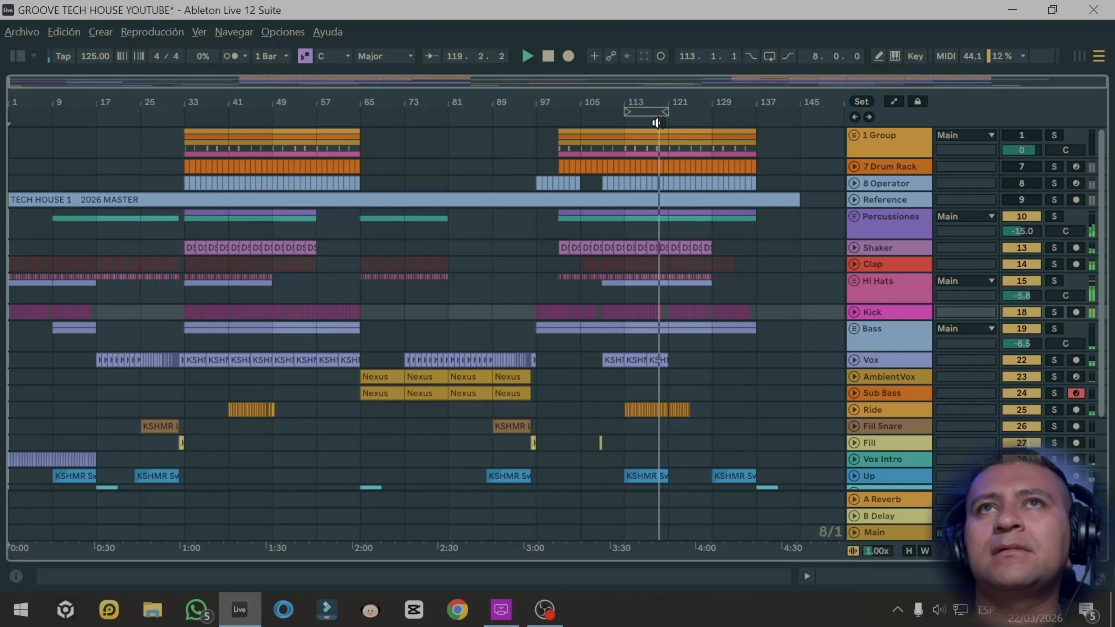
key("Tab")
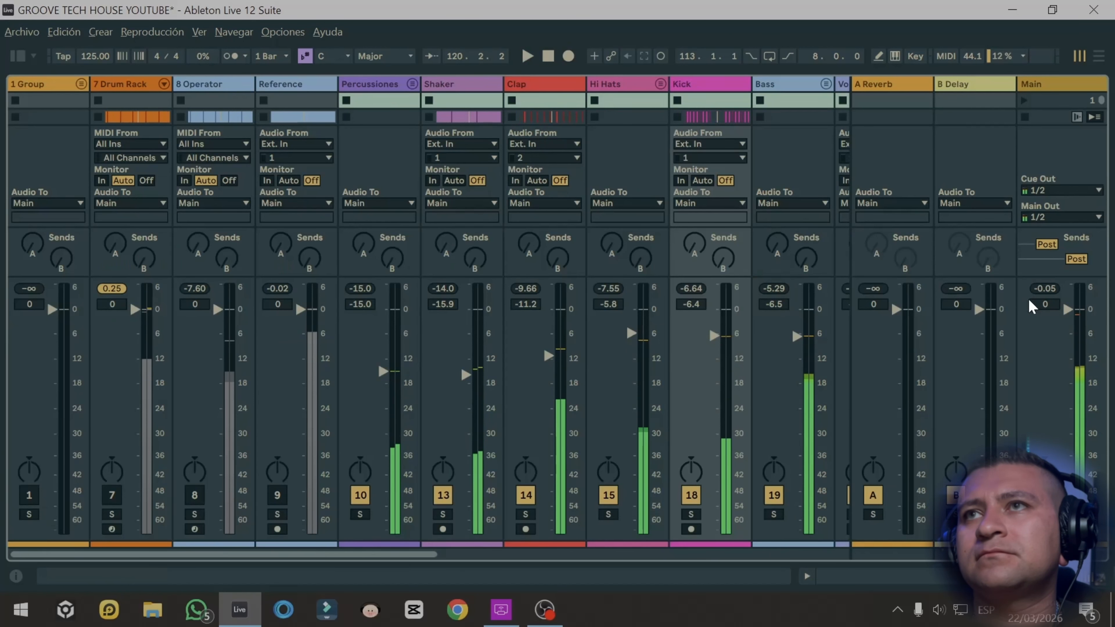
- Play the first drop from around bar 41 and from just before bar 33, checking the Main track's peak level for each
key("Tab")
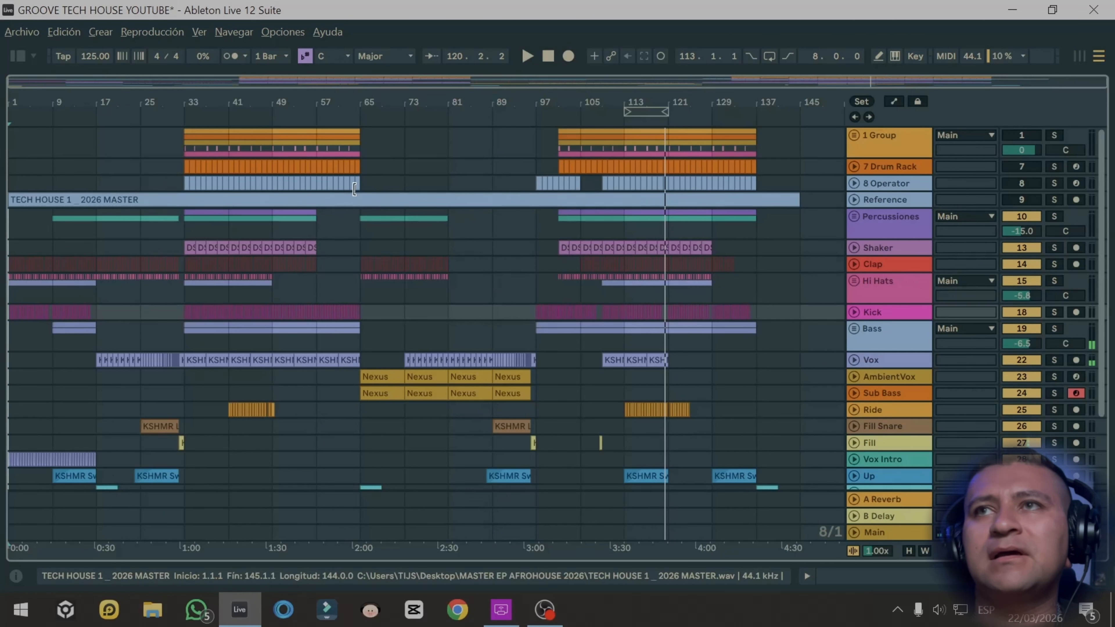
left_click(232, 113)
key("Tab")
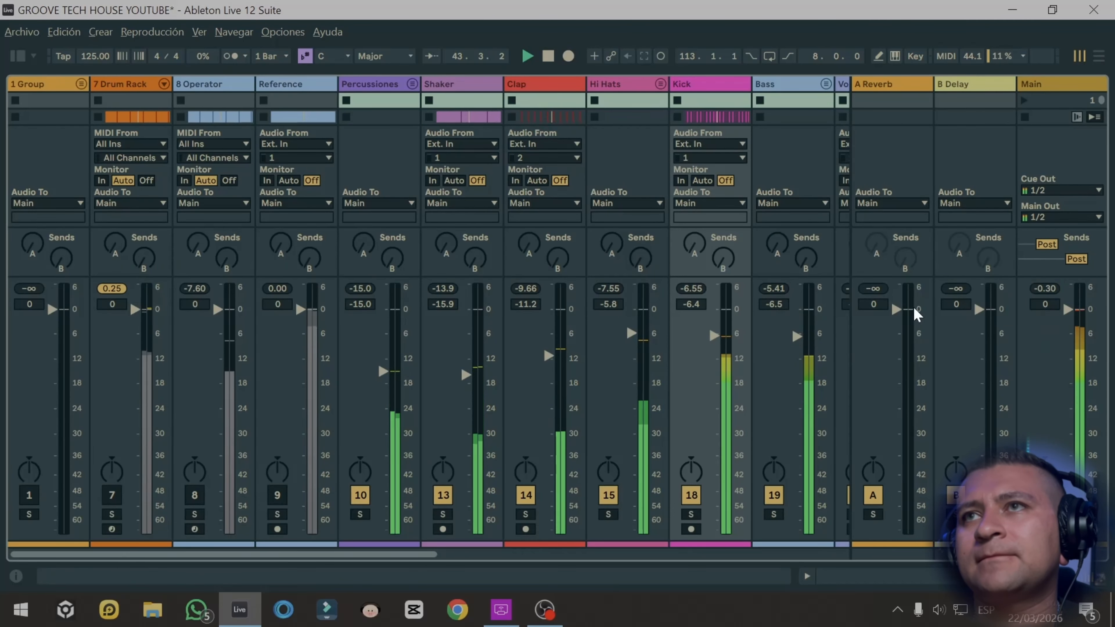
key("Tab")
left_click(186, 118)
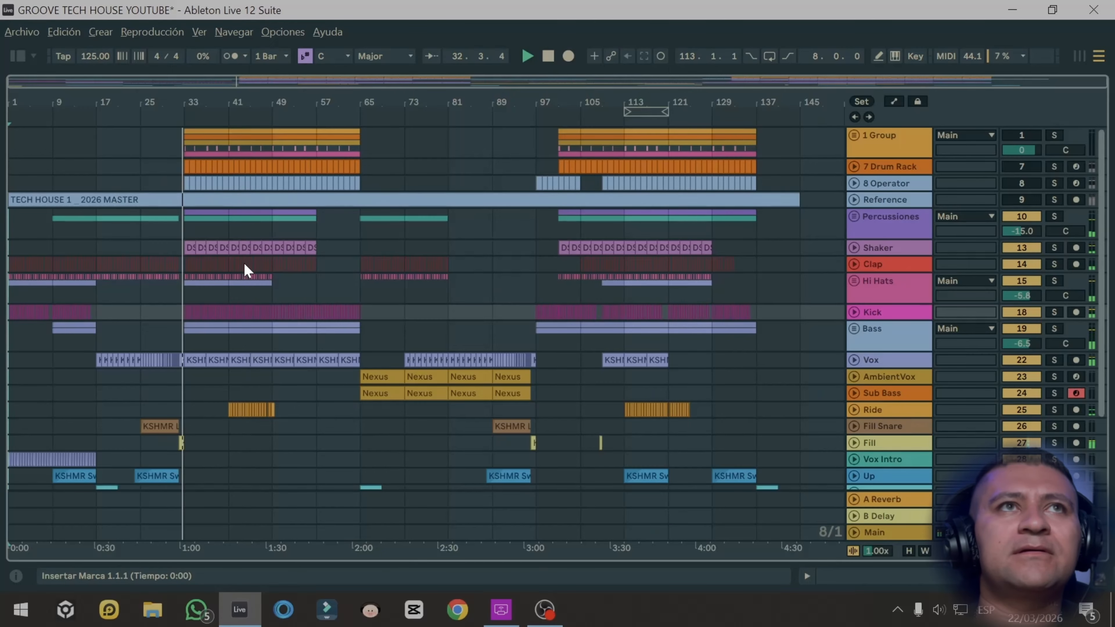
key("Tab")
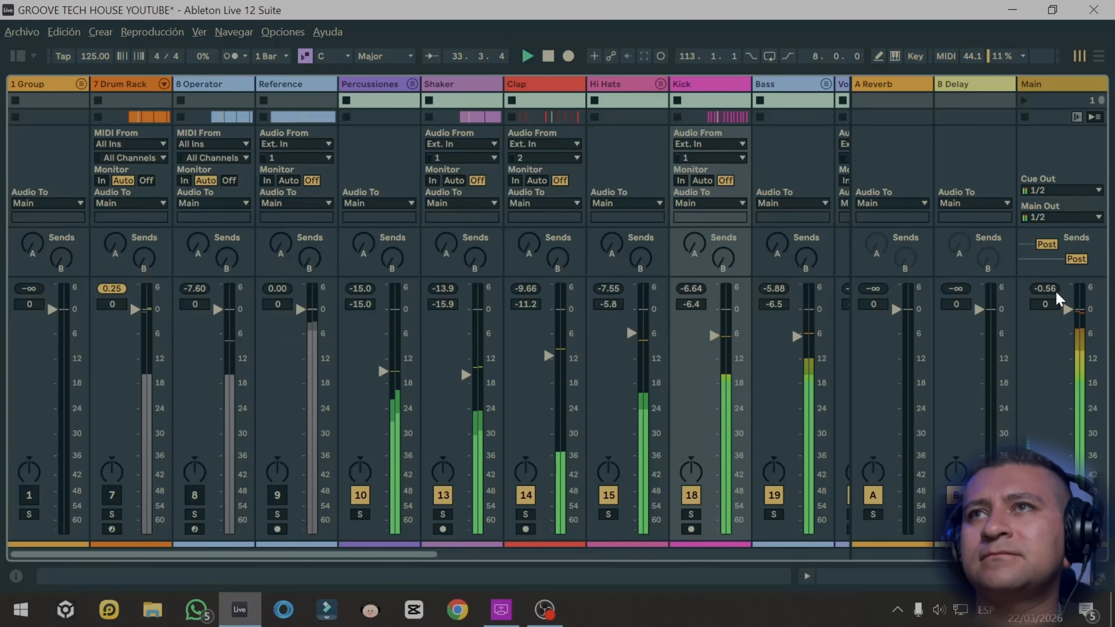
- Play the ride section from around bar 43, check the Main peak level, and stop playback, returning to the song's start
key("Tab")
left_click(240, 119)
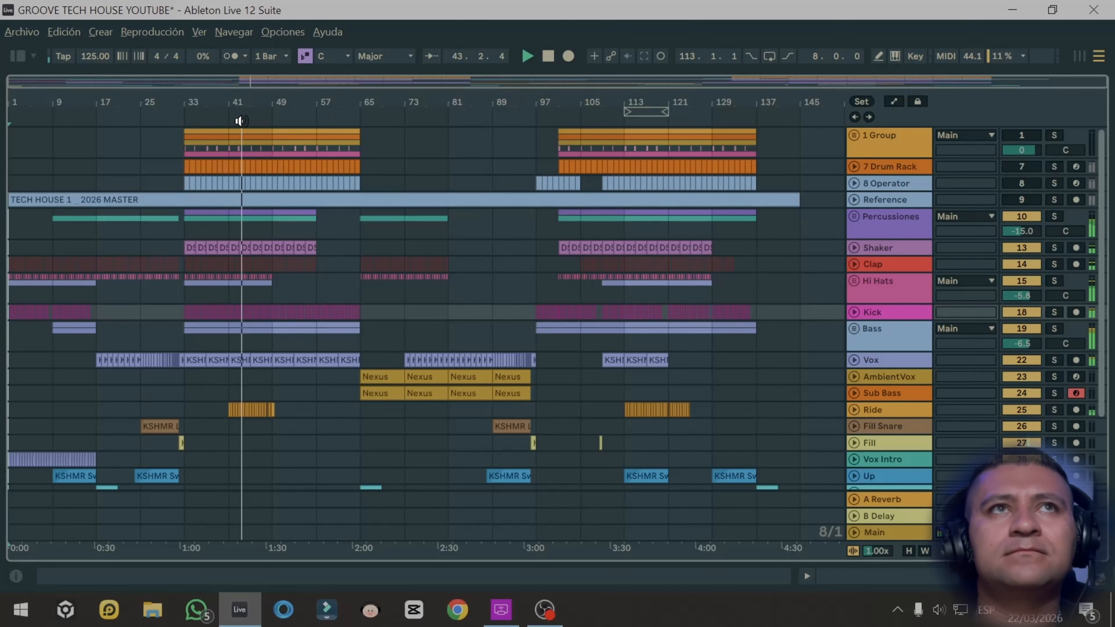
key("Tab")
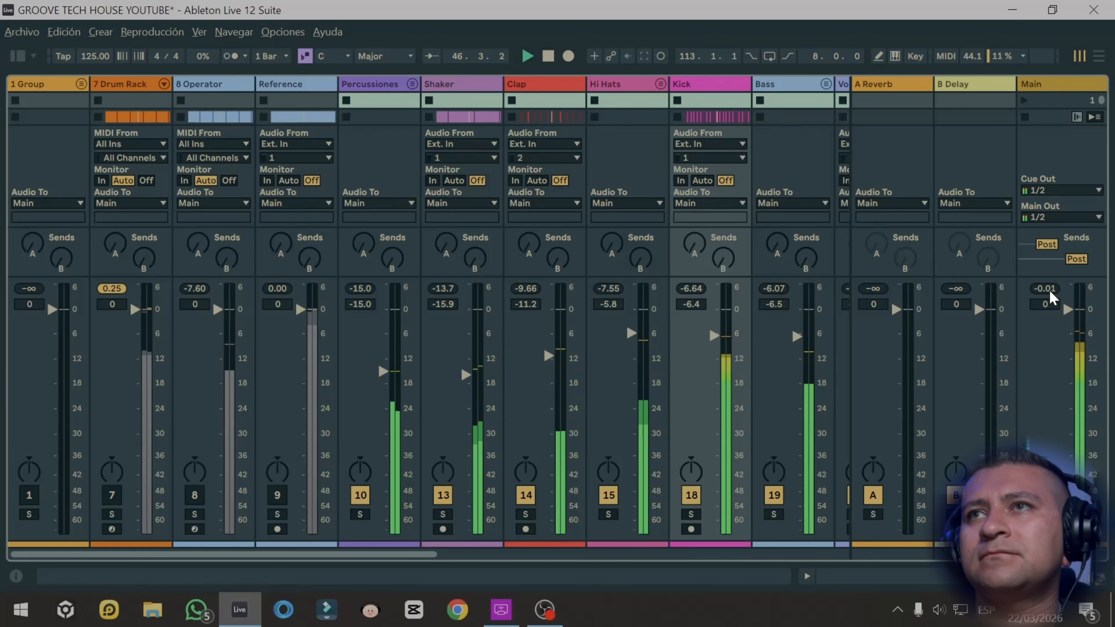
key("Tab")
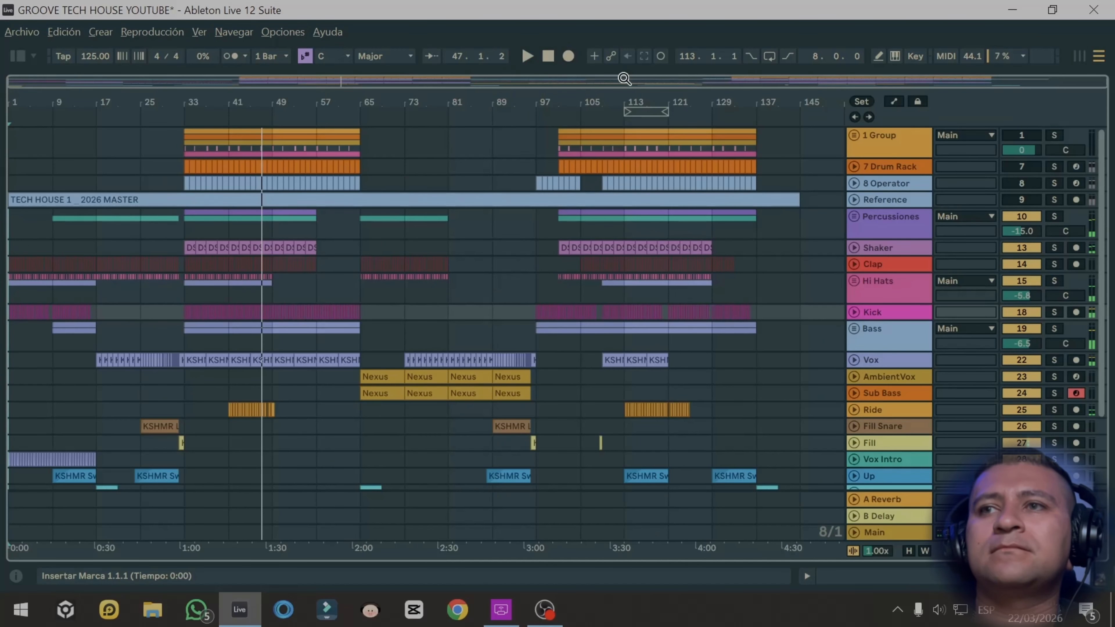
left_click(548, 56)
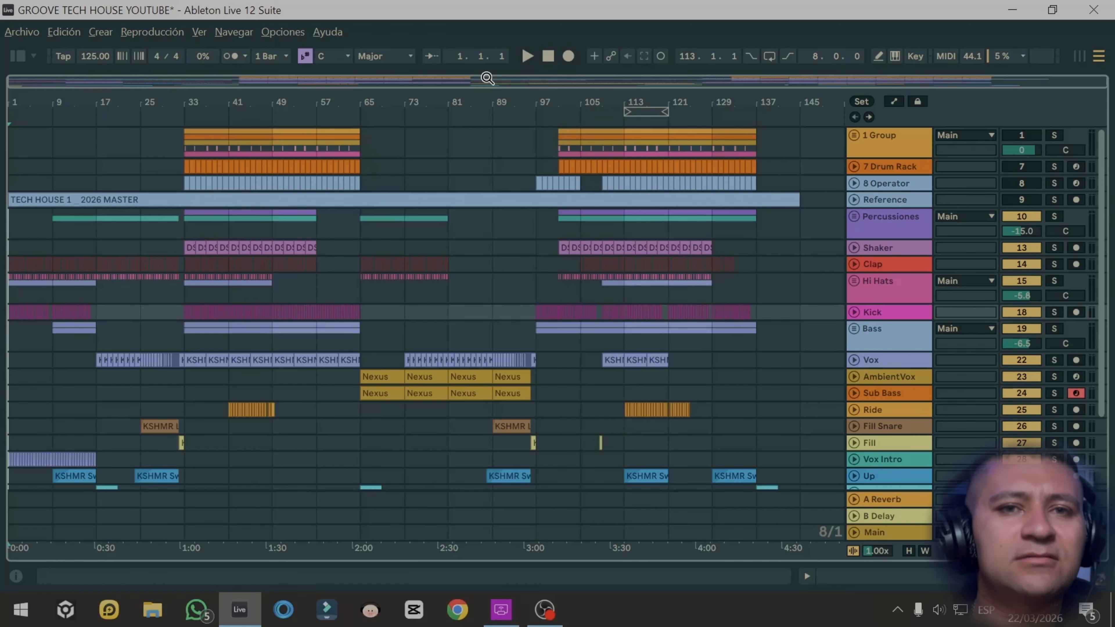